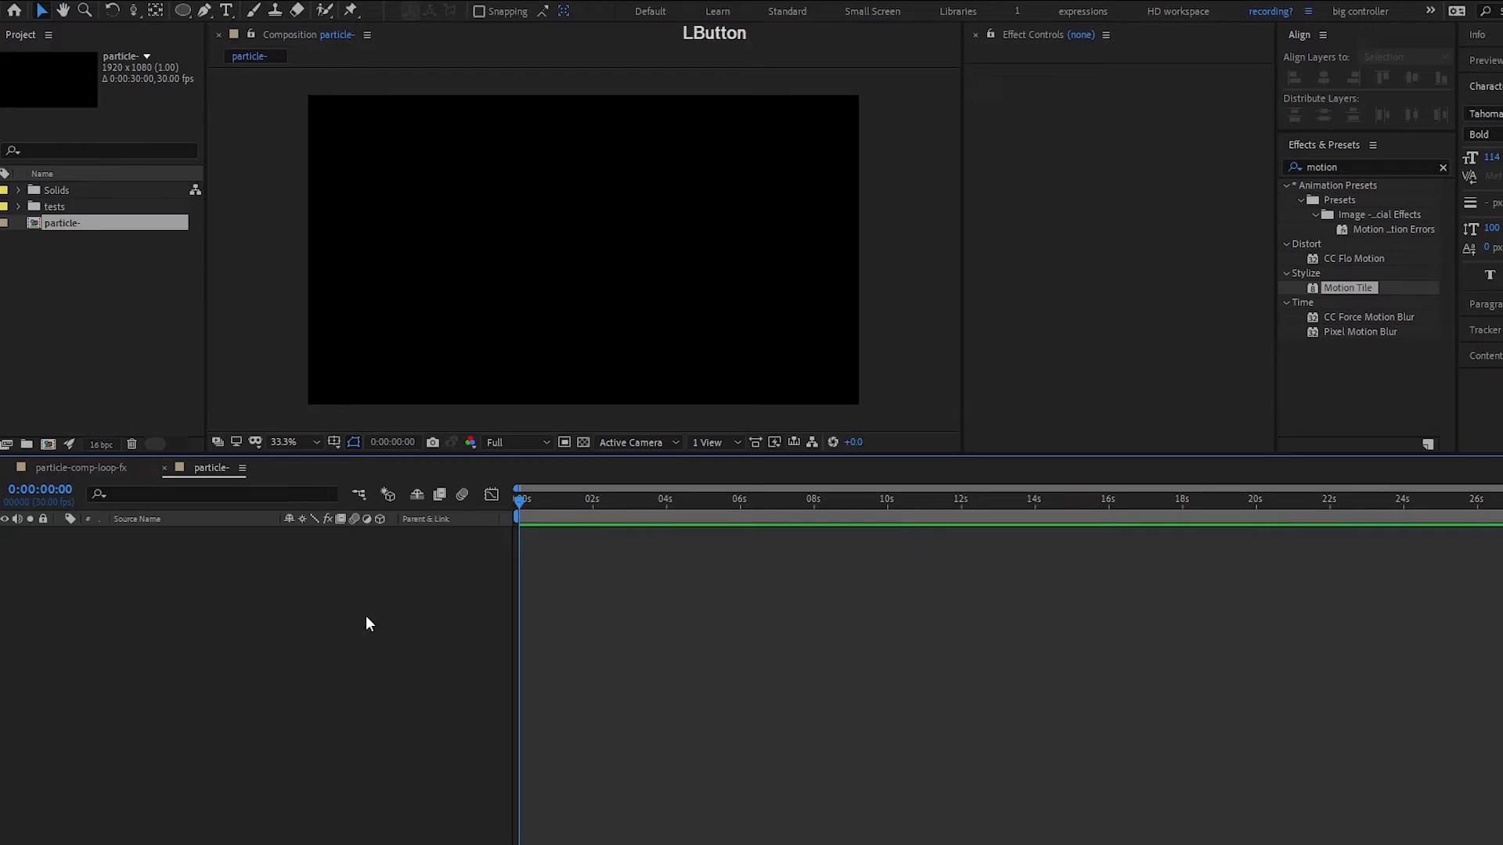
# - Create a new composition named virus-01 with a width and height of 400 px
pyautogui.hotkey('ctrl', 'n')
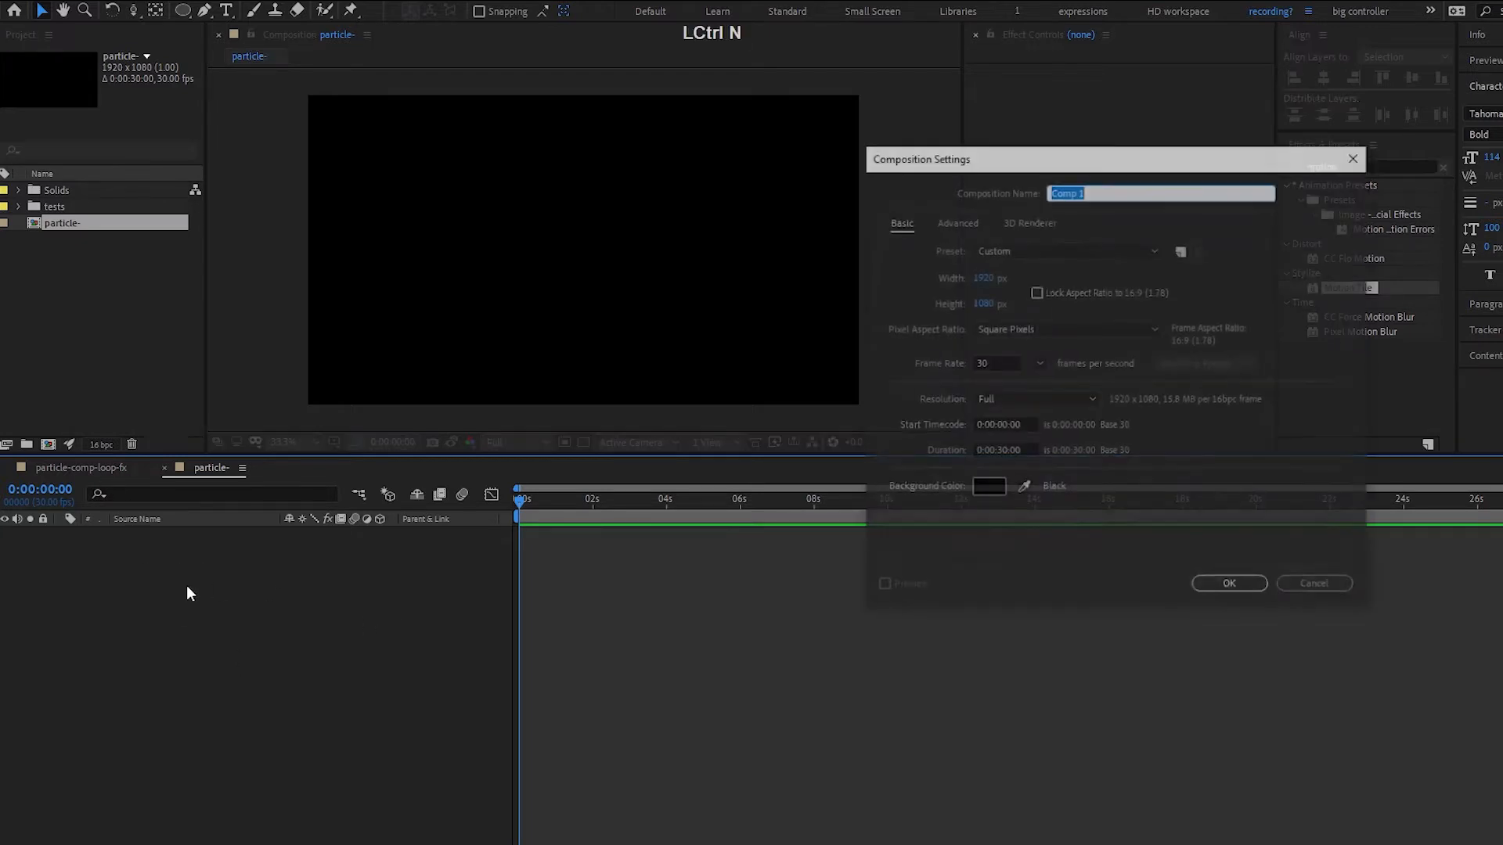
pyautogui.click(641, 287)
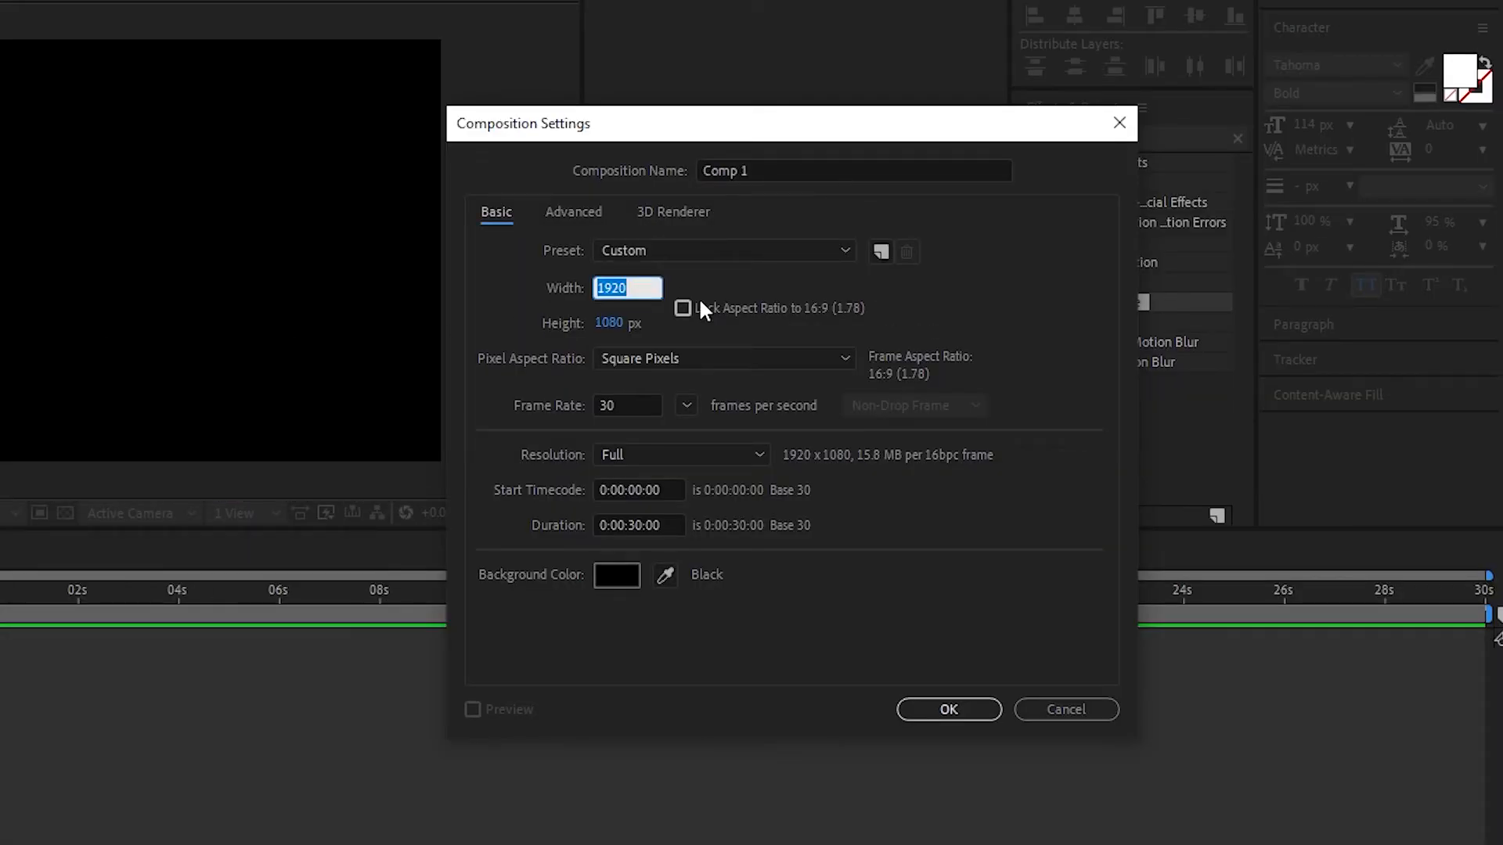
pyautogui.write('400')
pyautogui.press('Tab')
pyautogui.write('400')
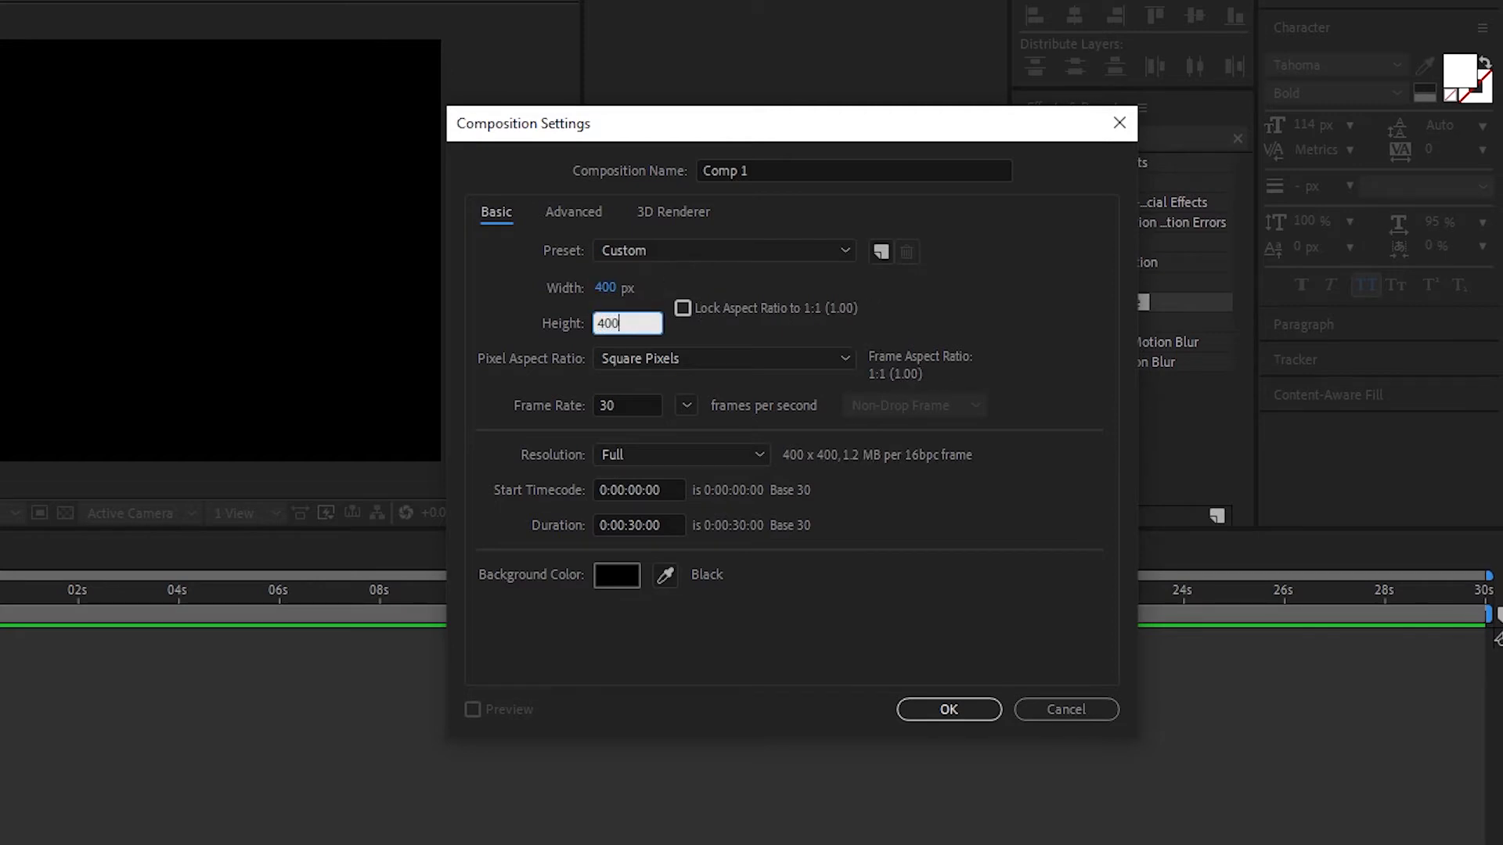
pyautogui.click(795, 161)
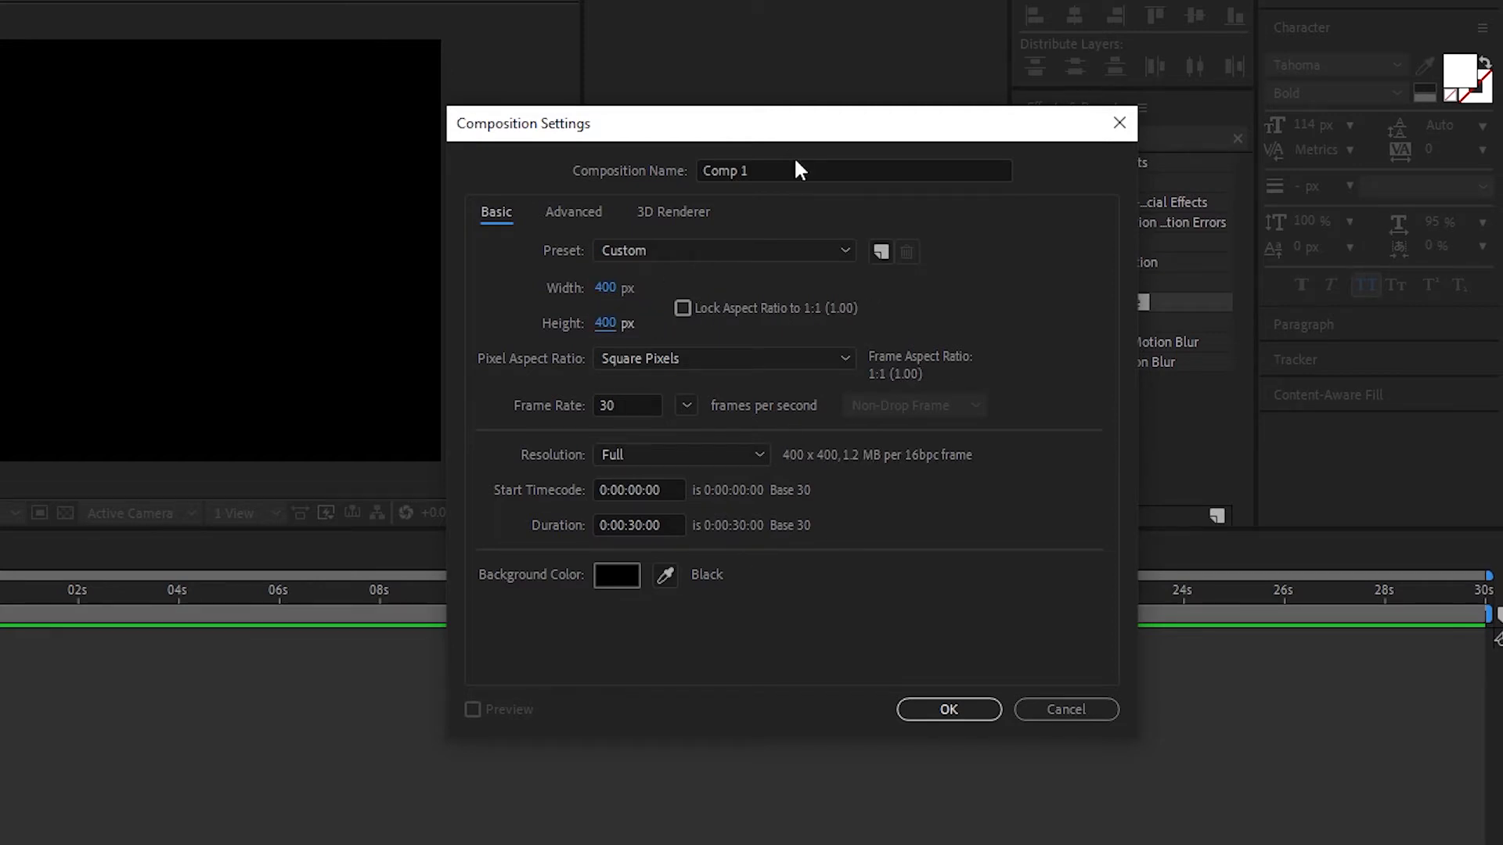
pyautogui.click(796, 170)
pyautogui.hotkey('ctrl', 'a')
pyautogui.write('v')
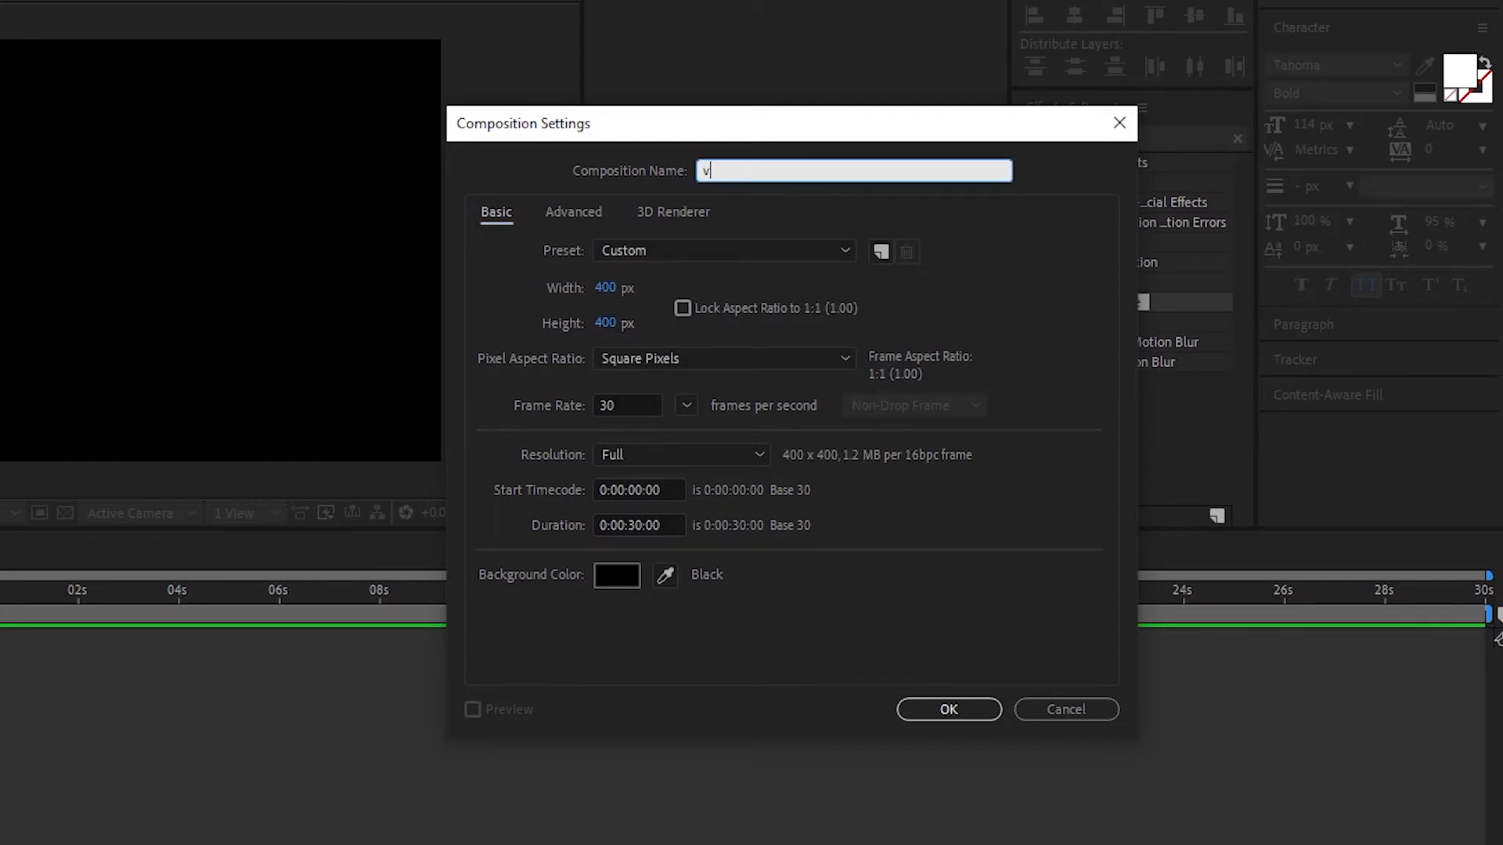
pyautogui.write('irus01')
pyautogui.press('Return')
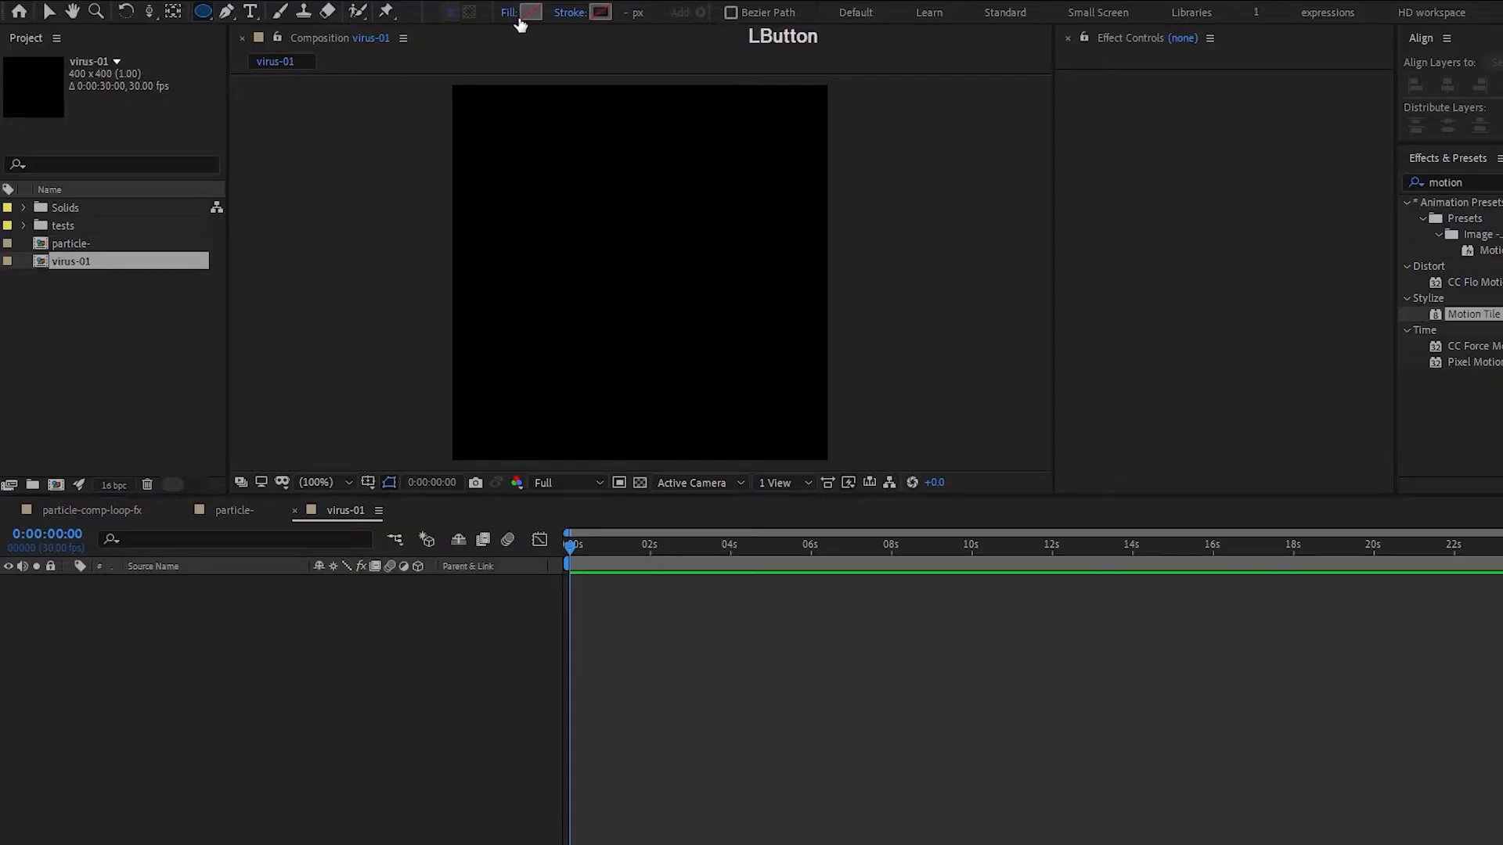
# - Set the shape fill to pink and add an ellipse shape layer that fills the whole composition
pyautogui.click(532, 12)
pyautogui.click(236, 31)
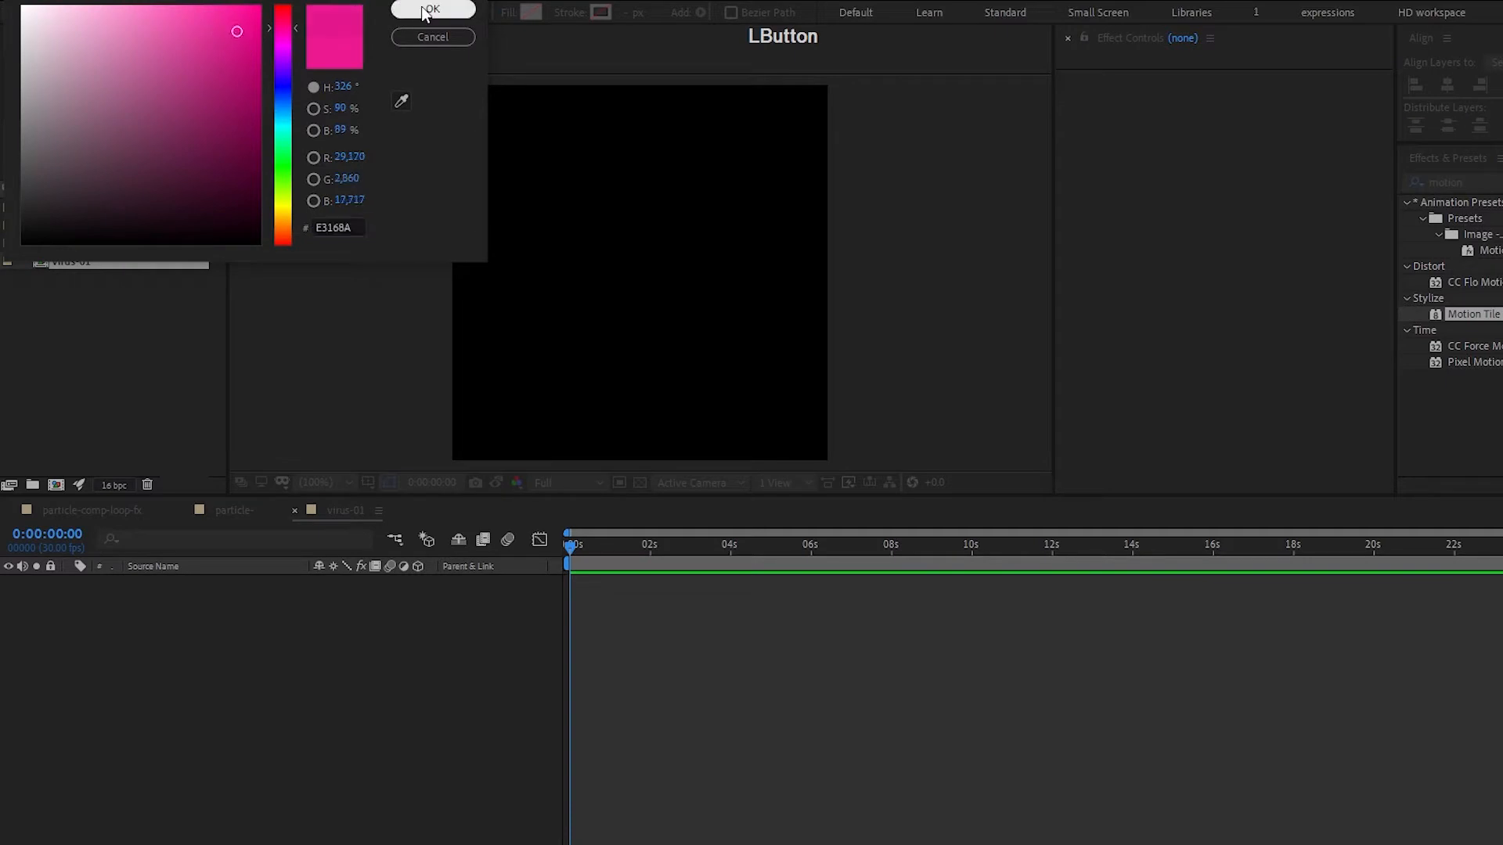
pyautogui.click(222, 67)
pyautogui.press('Return')
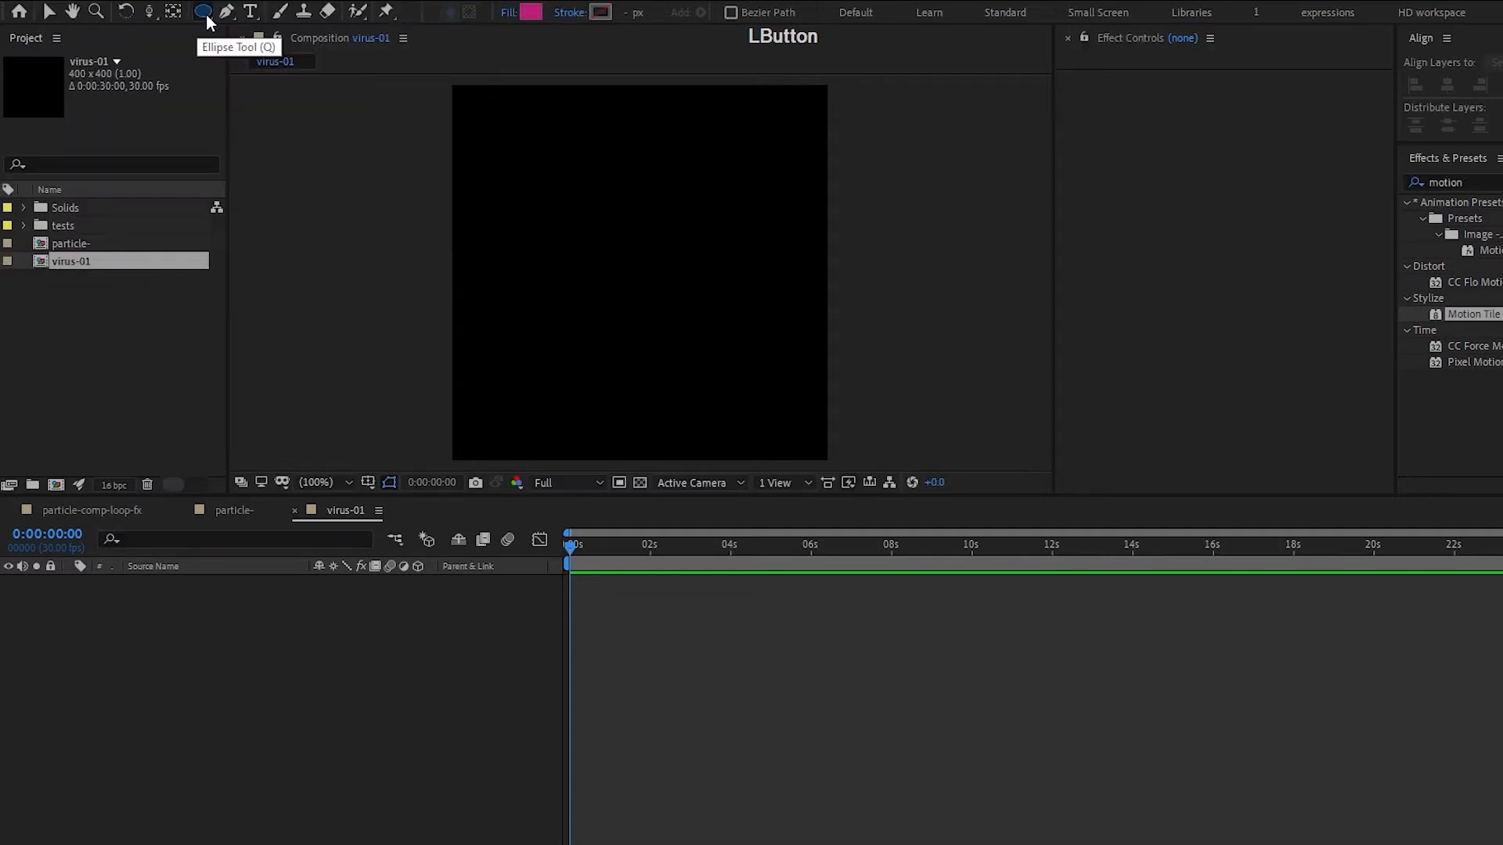
pyautogui.doubleClick(207, 16)
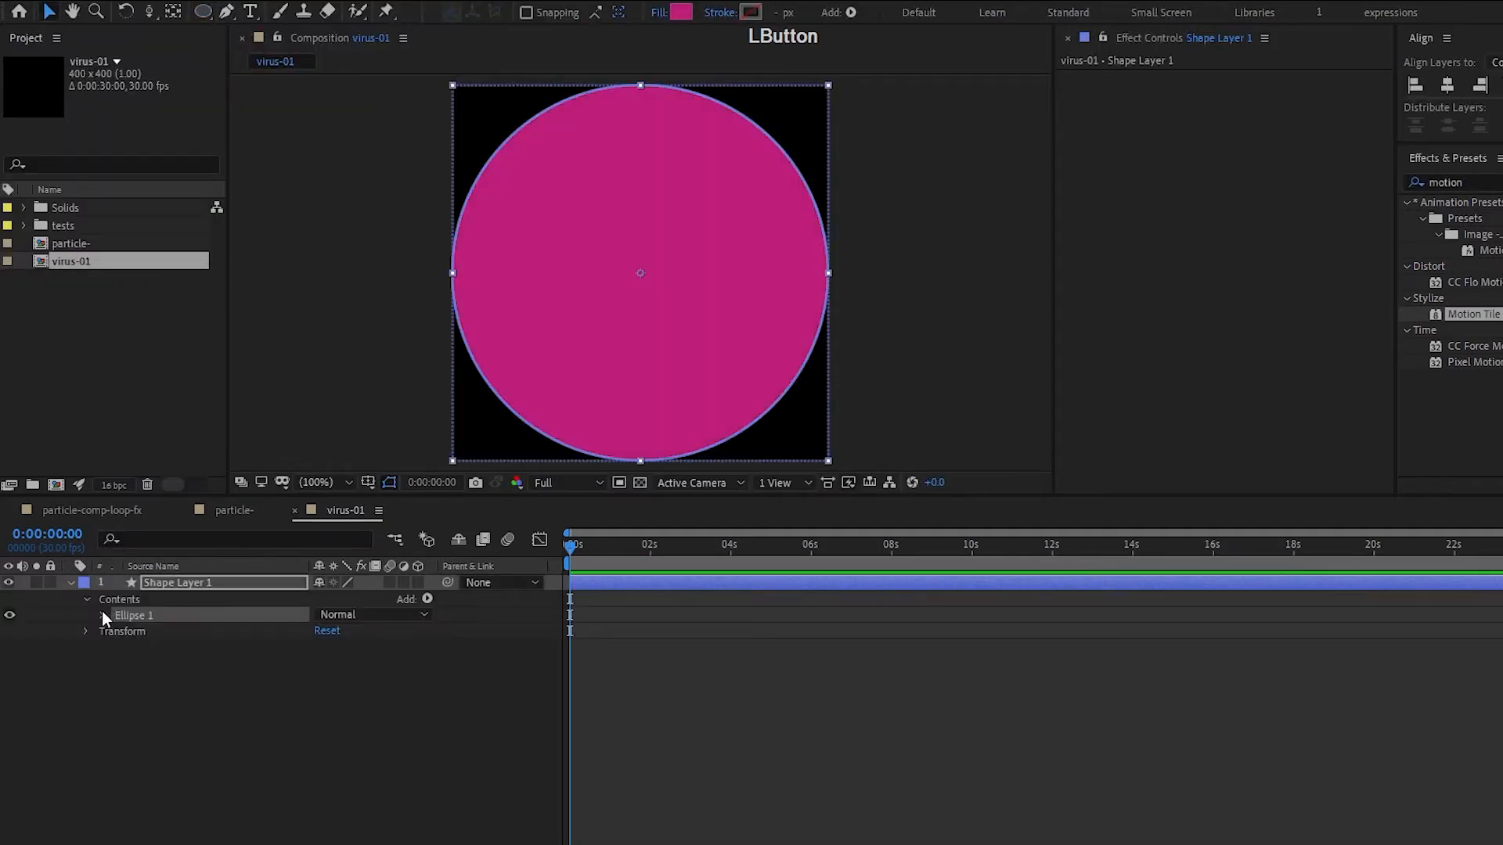
# - Set the ellipse path's size to 180 by 180 with proportions linked
pyautogui.click(102, 616)
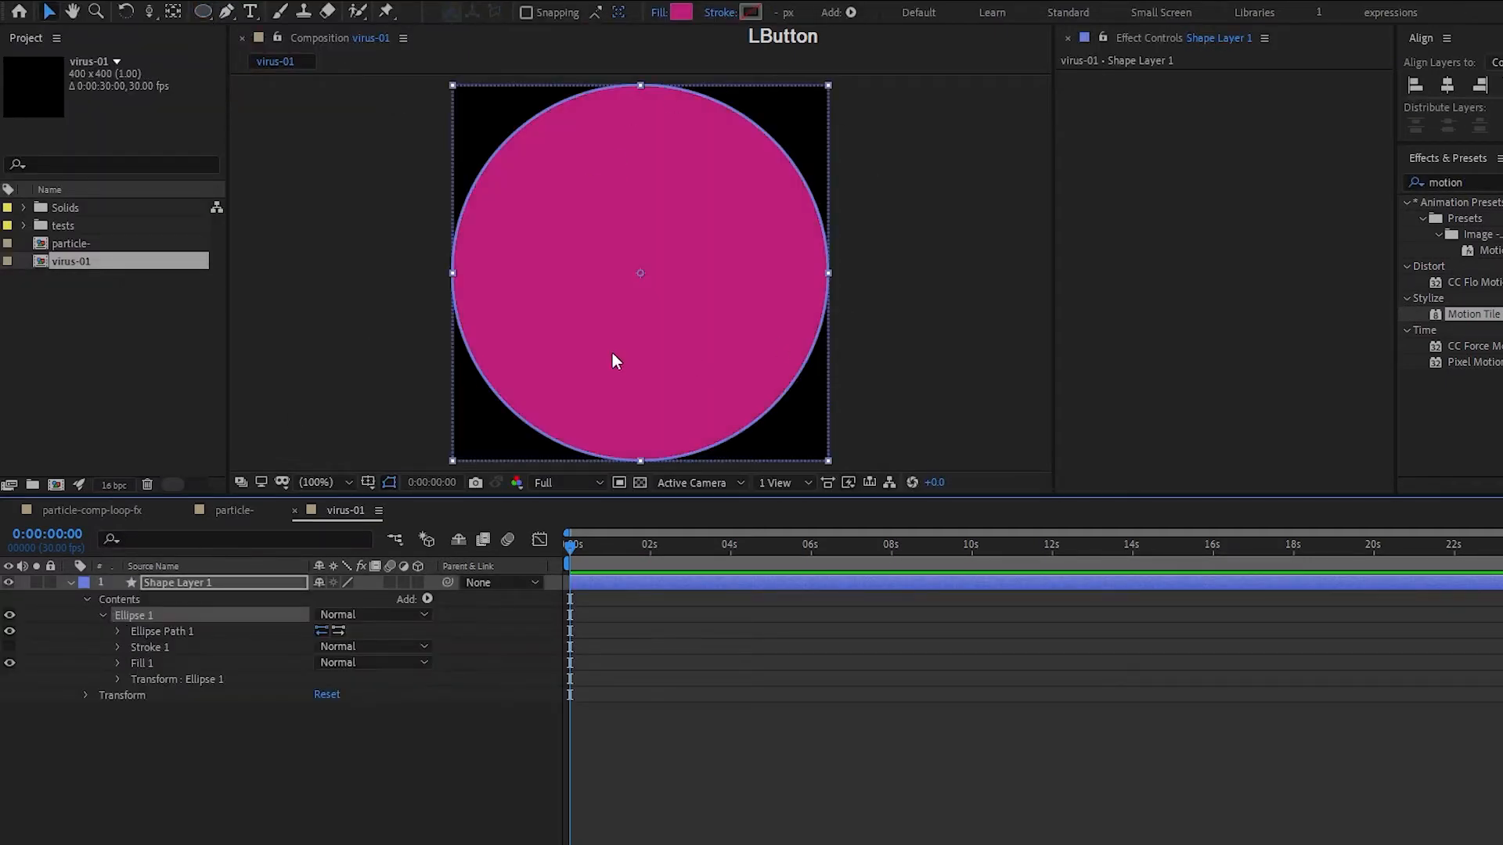
pyautogui.click(119, 630)
pyautogui.click(344, 646)
pyautogui.write('180')
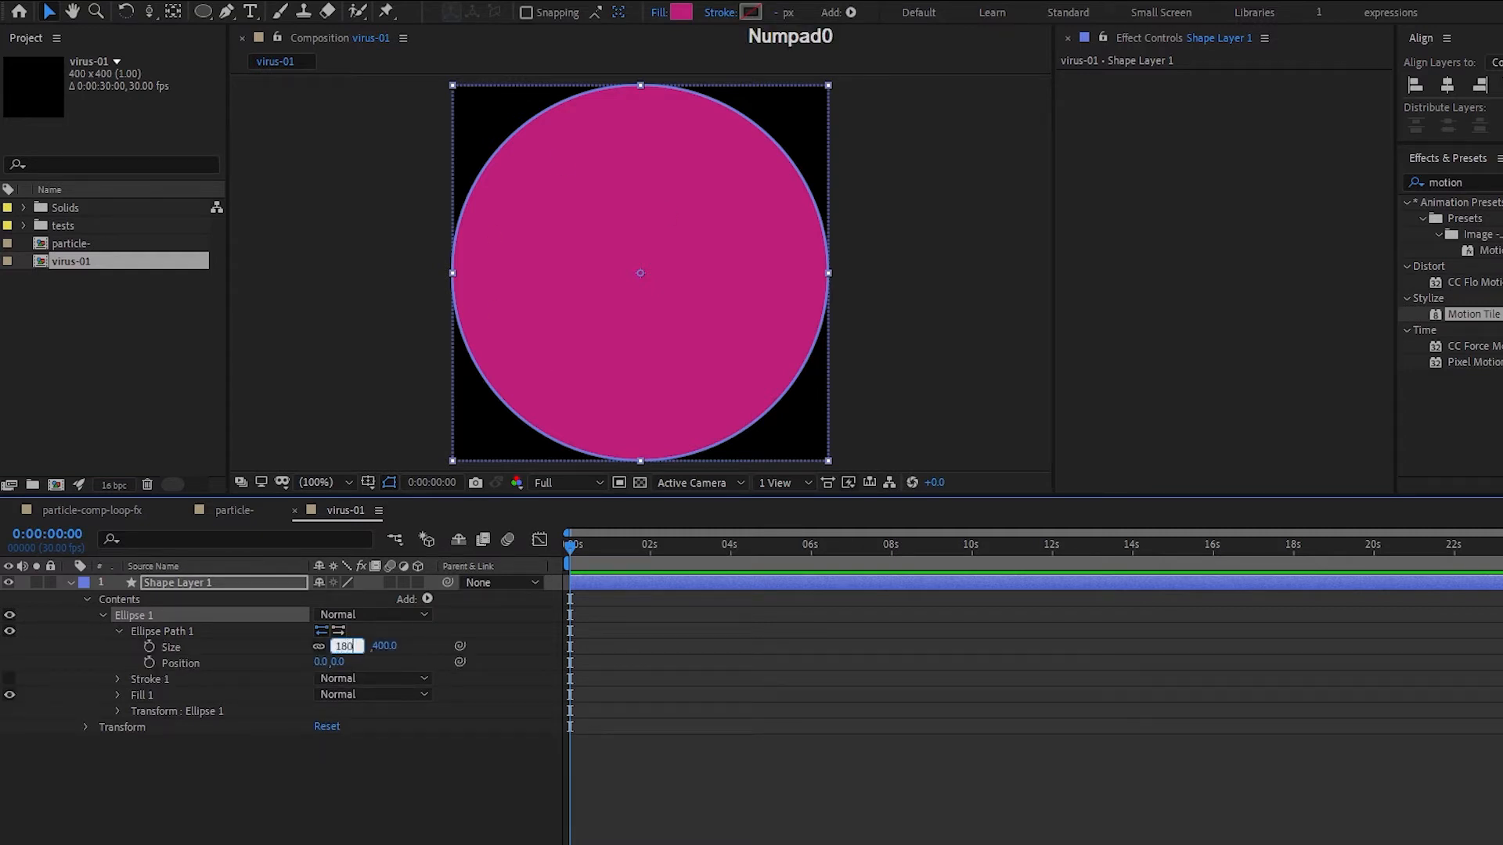
pyautogui.press('Return')
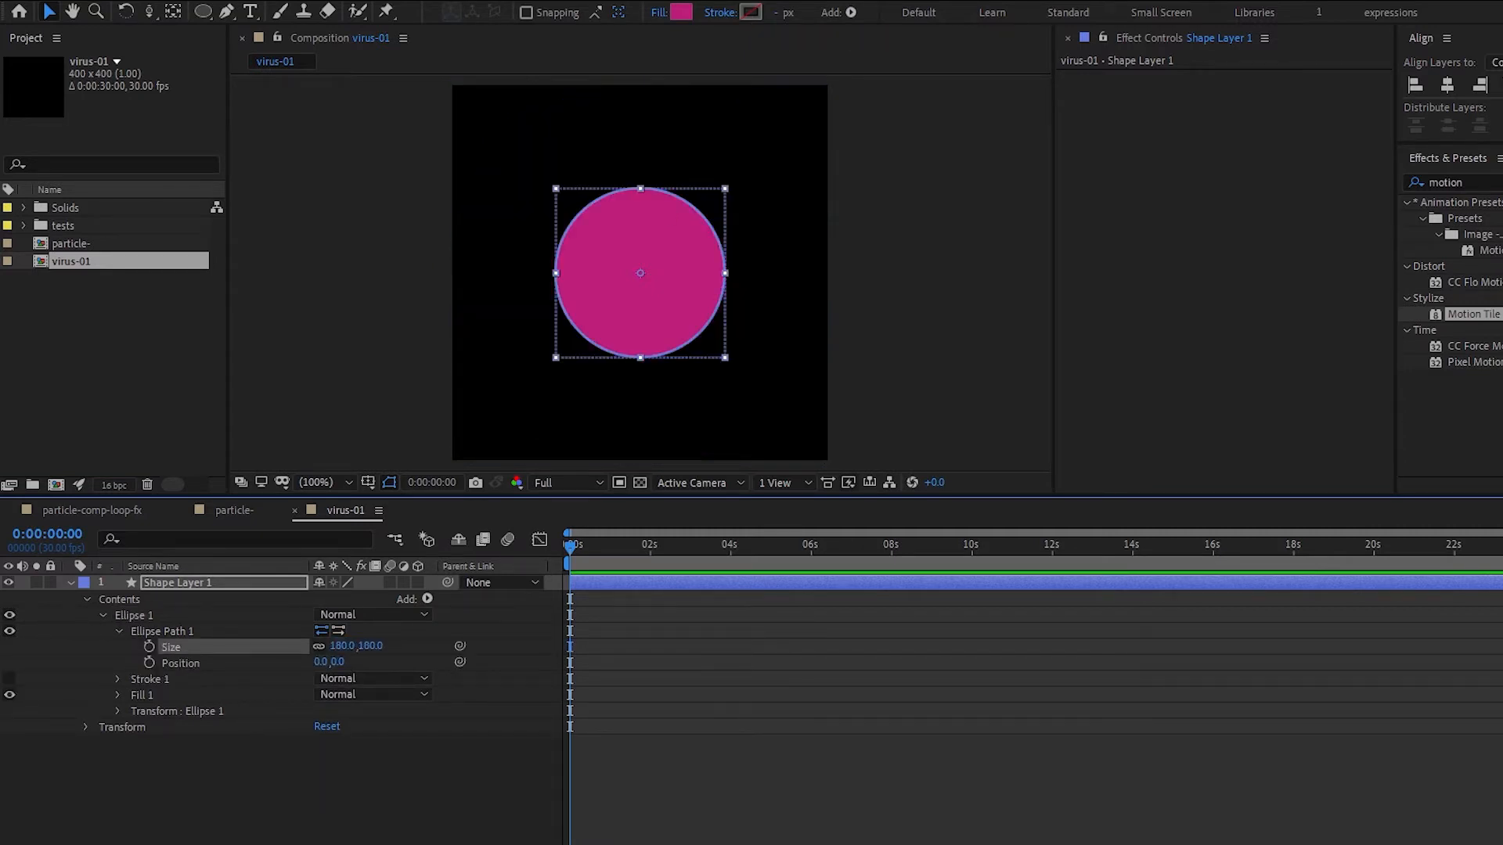
# - Rename the circle's shape layer as body and deselect it
pyautogui.click(249, 725)
pyautogui.click(198, 580)
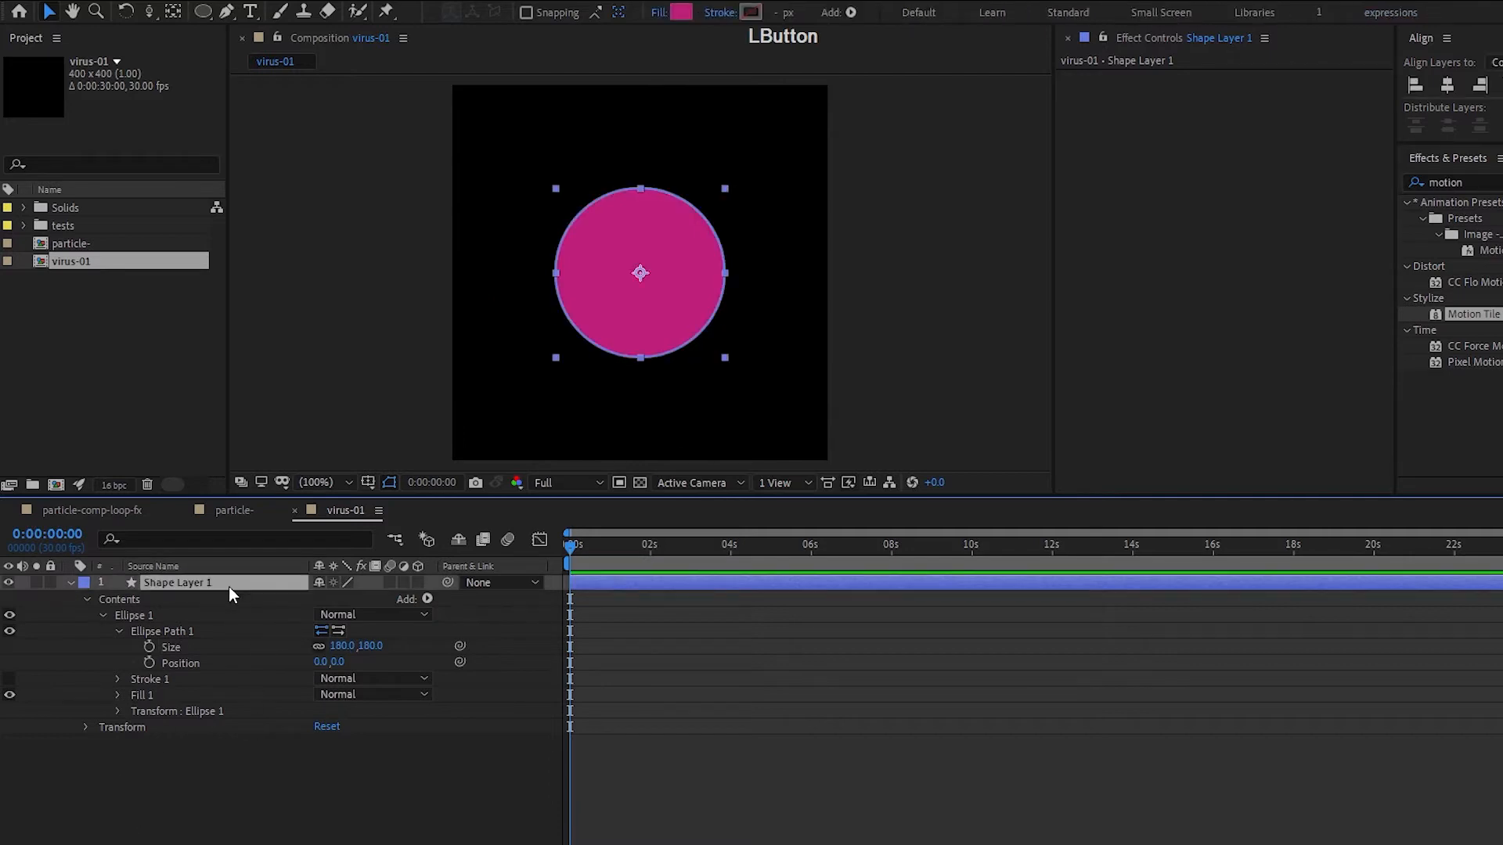
pyautogui.press('Return')
pyautogui.write('body')
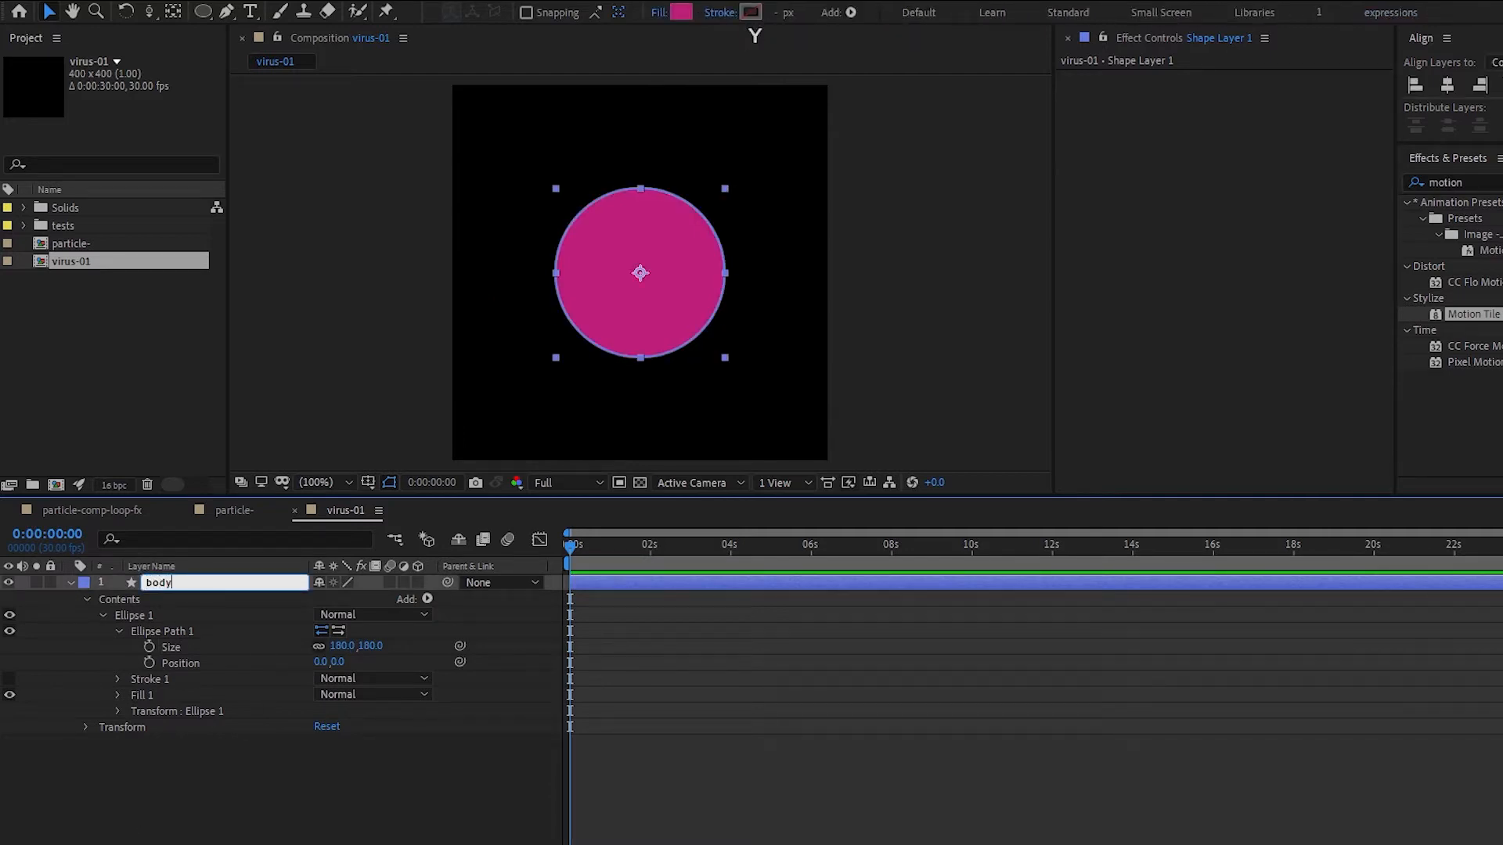
pyautogui.press('Return')
pyautogui.click(235, 767)
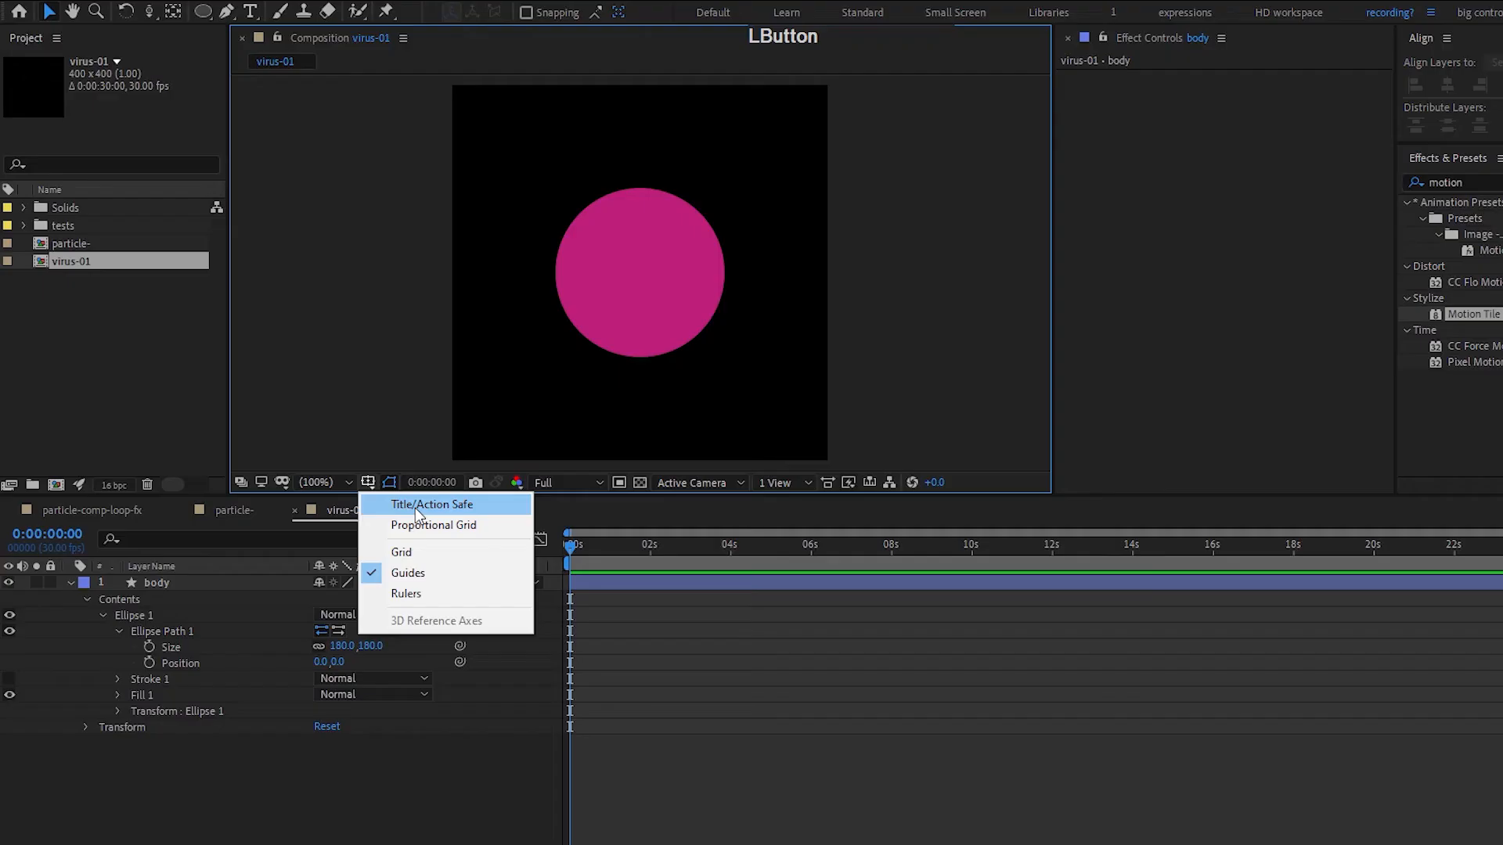
# - Show the title/action safe guides and the grid in the composition view, and turn on Snap to Grid
pyautogui.click(414, 505)
pyautogui.click(368, 482)
pyautogui.click(400, 552)
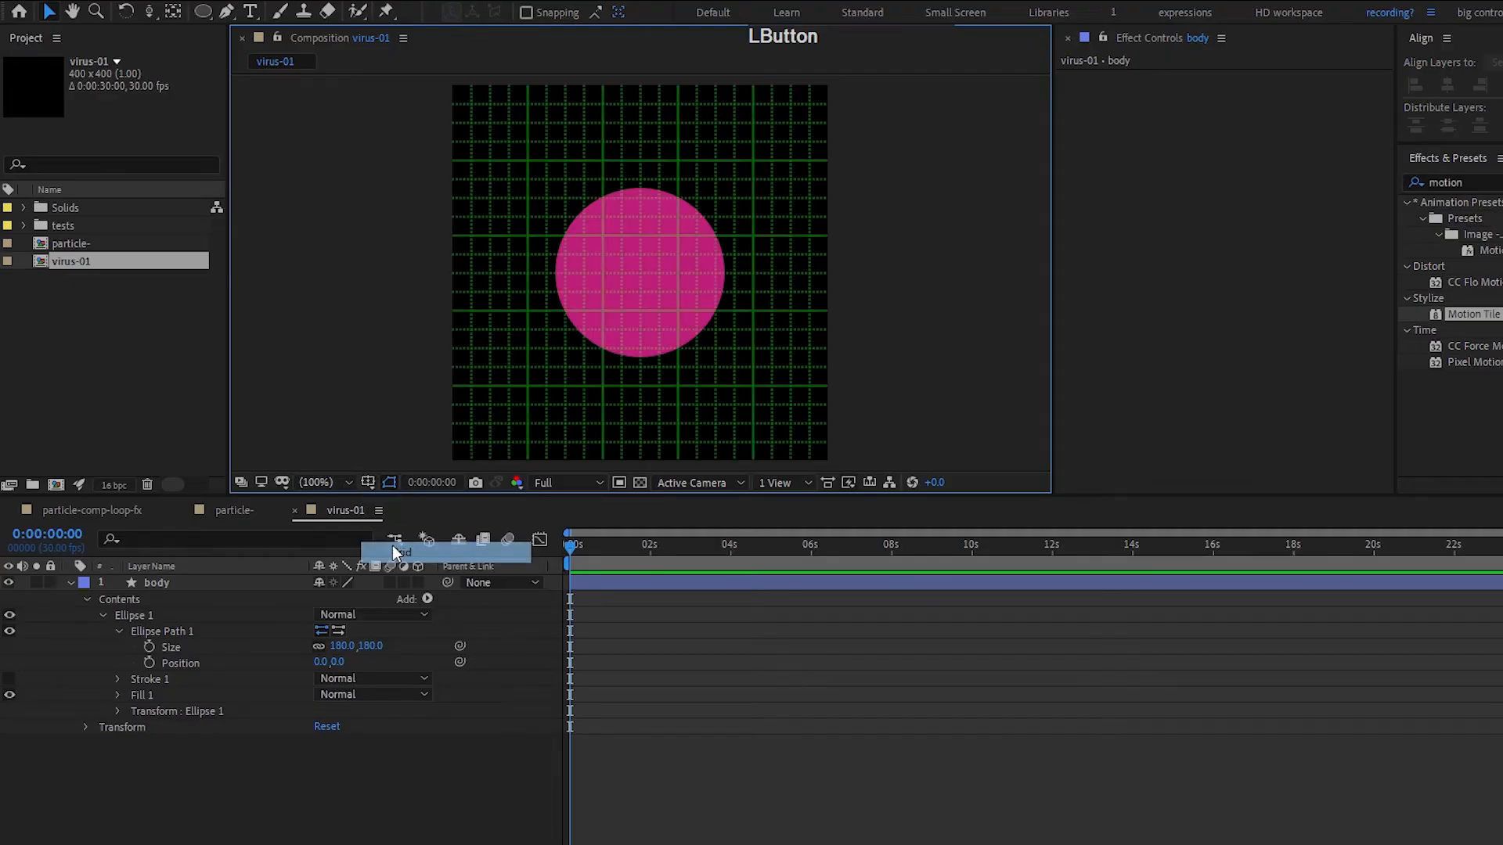
pyautogui.click(300, 0)
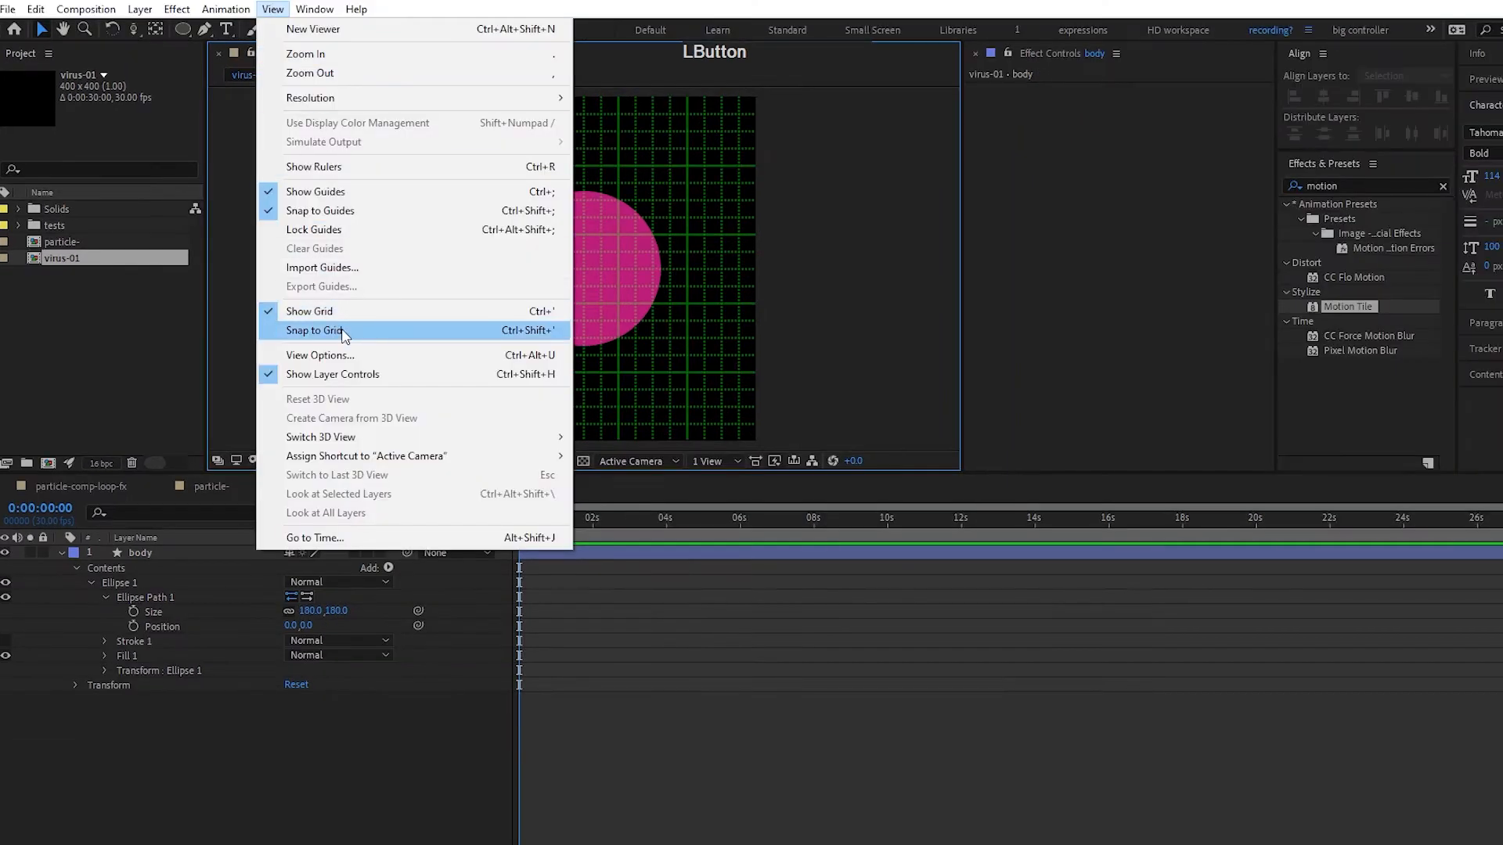
pyautogui.click(342, 329)
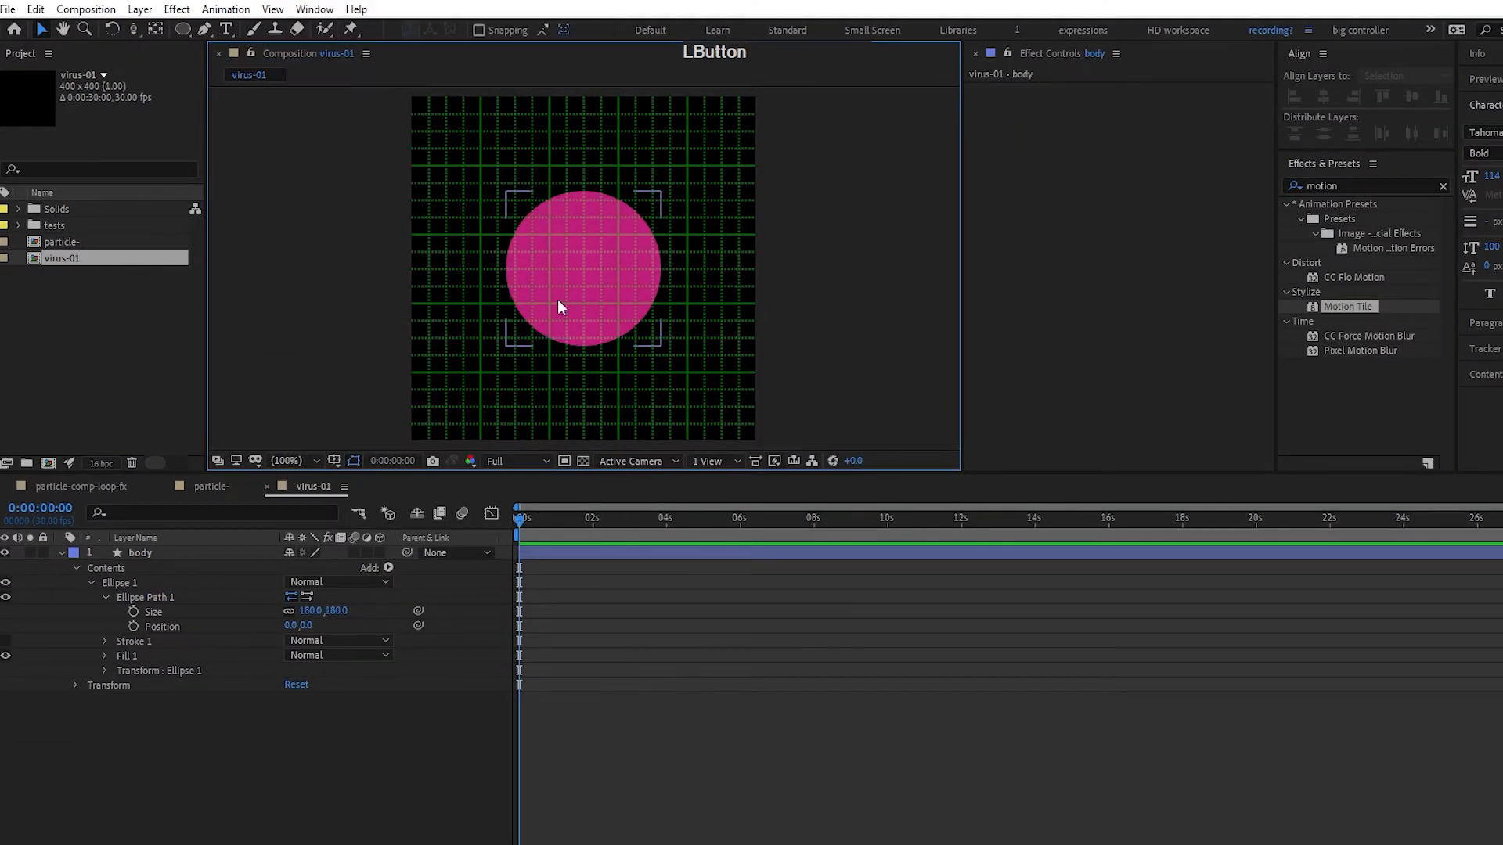
# - Hide the body layer and draw a horizontal Pen line from the composition's centre about five grid squares to the left
pyautogui.click(204, 29)
pyautogui.click(8, 583)
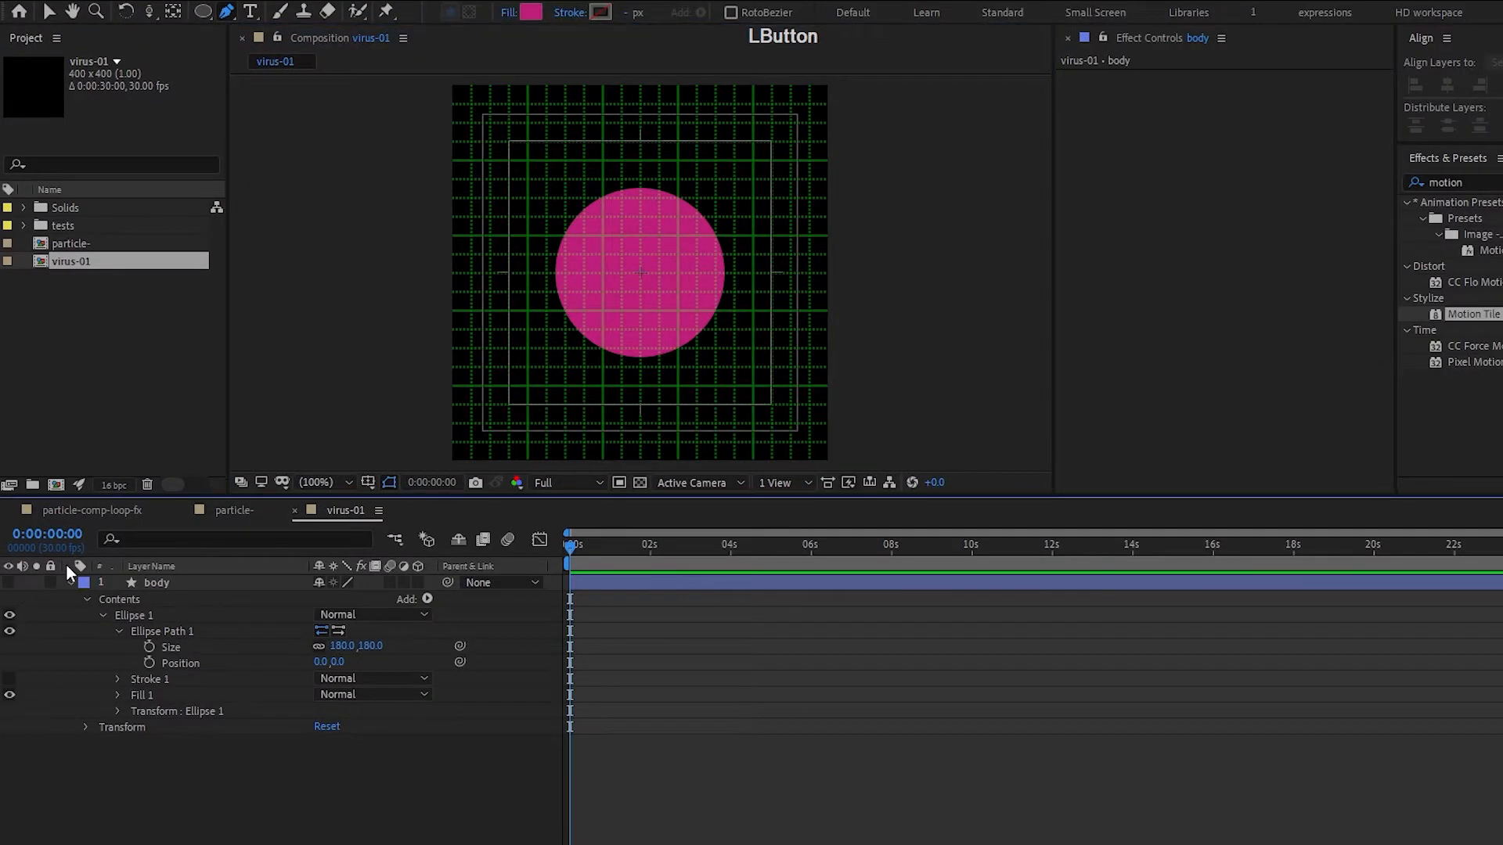
pyautogui.scroll(1, 641, 275)
pyautogui.click(634, 270)
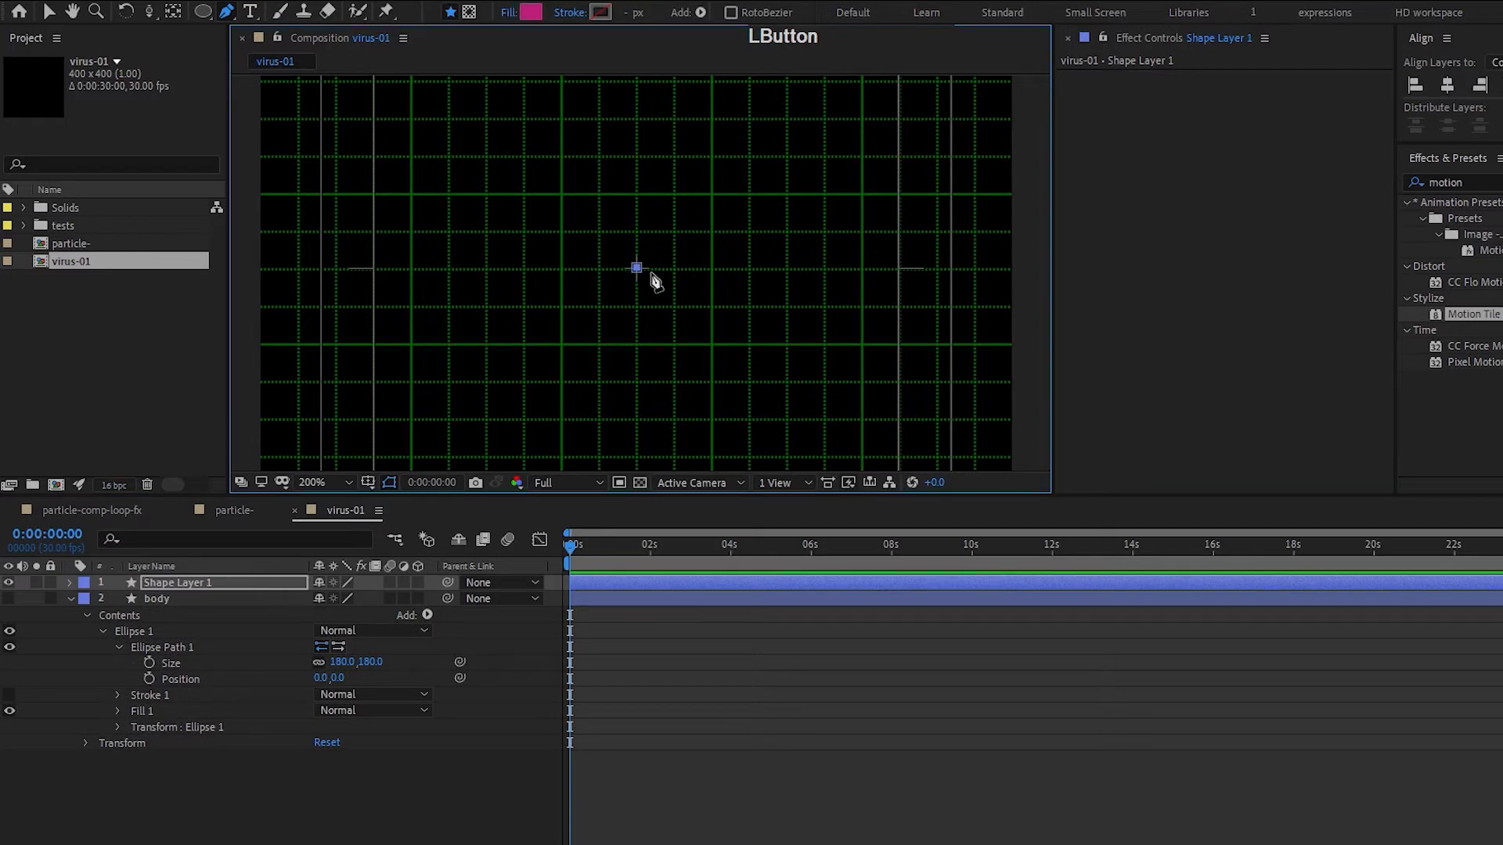
pyautogui.click(449, 270)
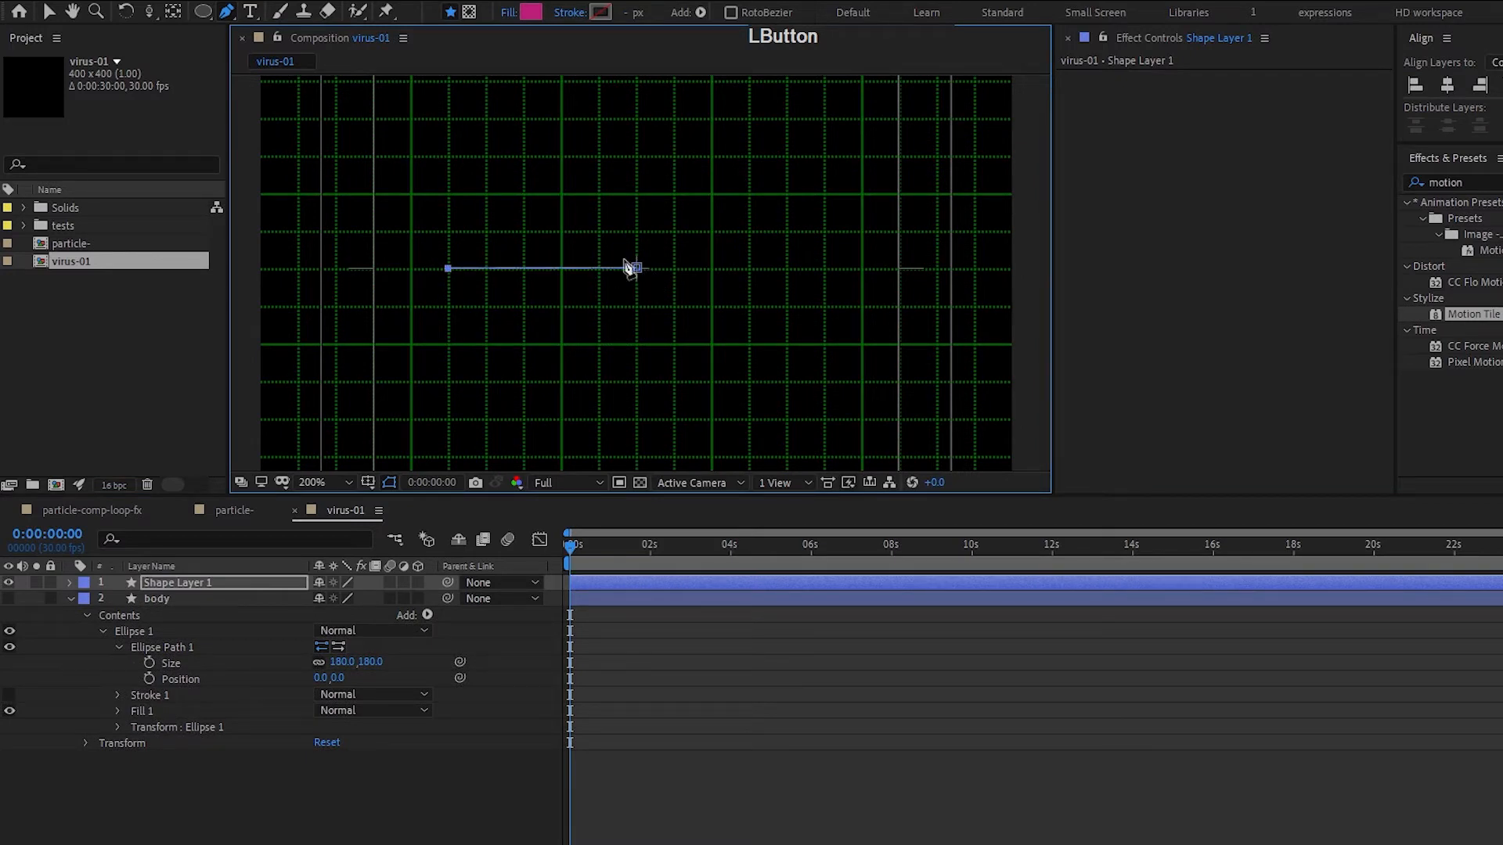
# - Level the line by moving its centre-side end point exactly onto the composition's centre
pyautogui.press('v')
pyautogui.scroll(1, 644, 275)
pyautogui.click(767, 264)
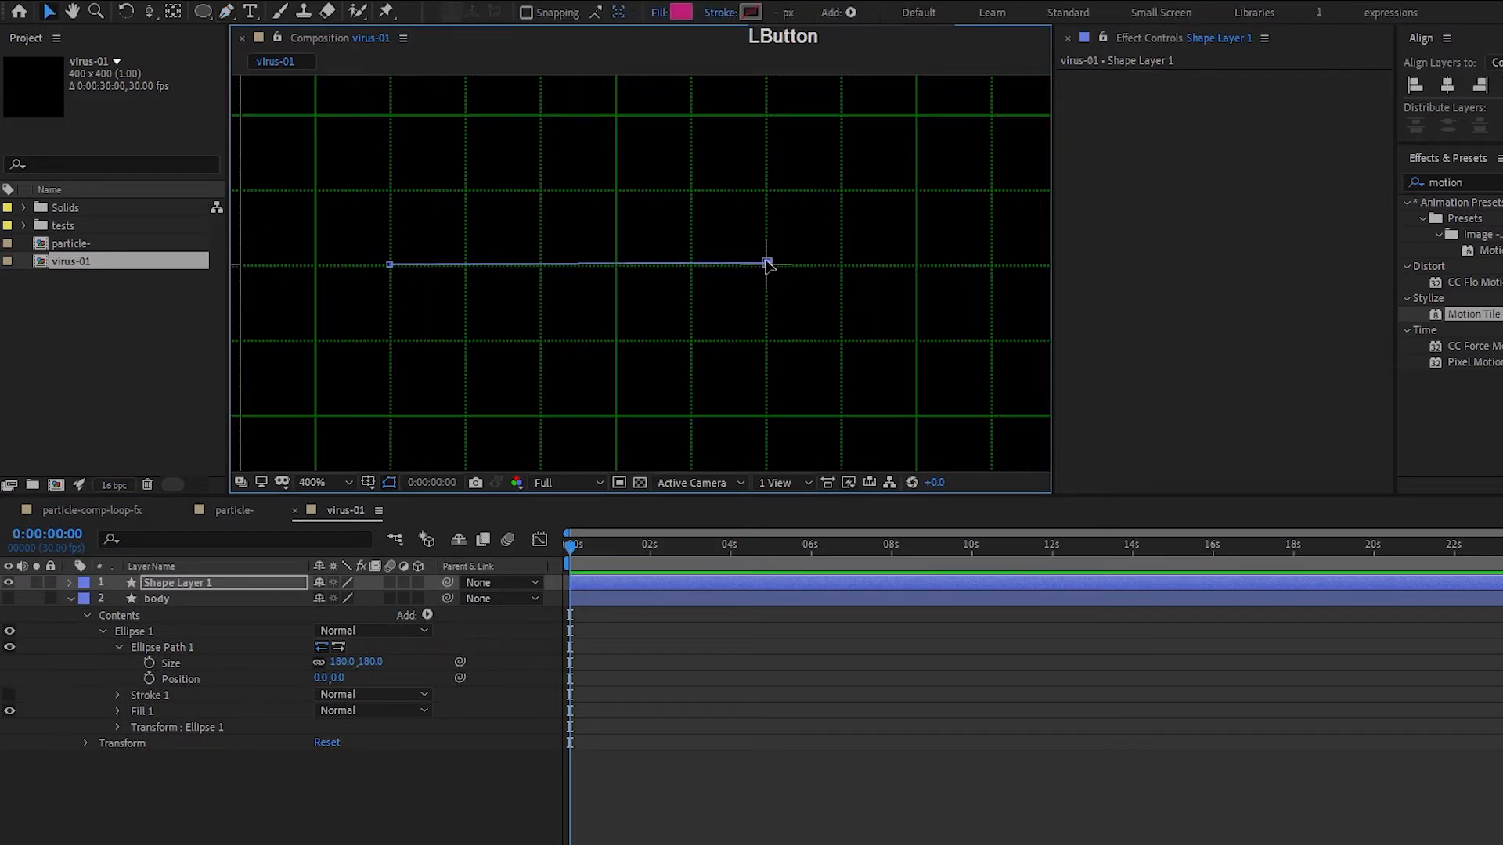
pyautogui.moveTo(769, 265)
pyautogui.mouseDown()
pyautogui.moveTo(771, 280)
pyautogui.moveTo(767, 264)
pyautogui.mouseUp()
pyautogui.click(389, 266)
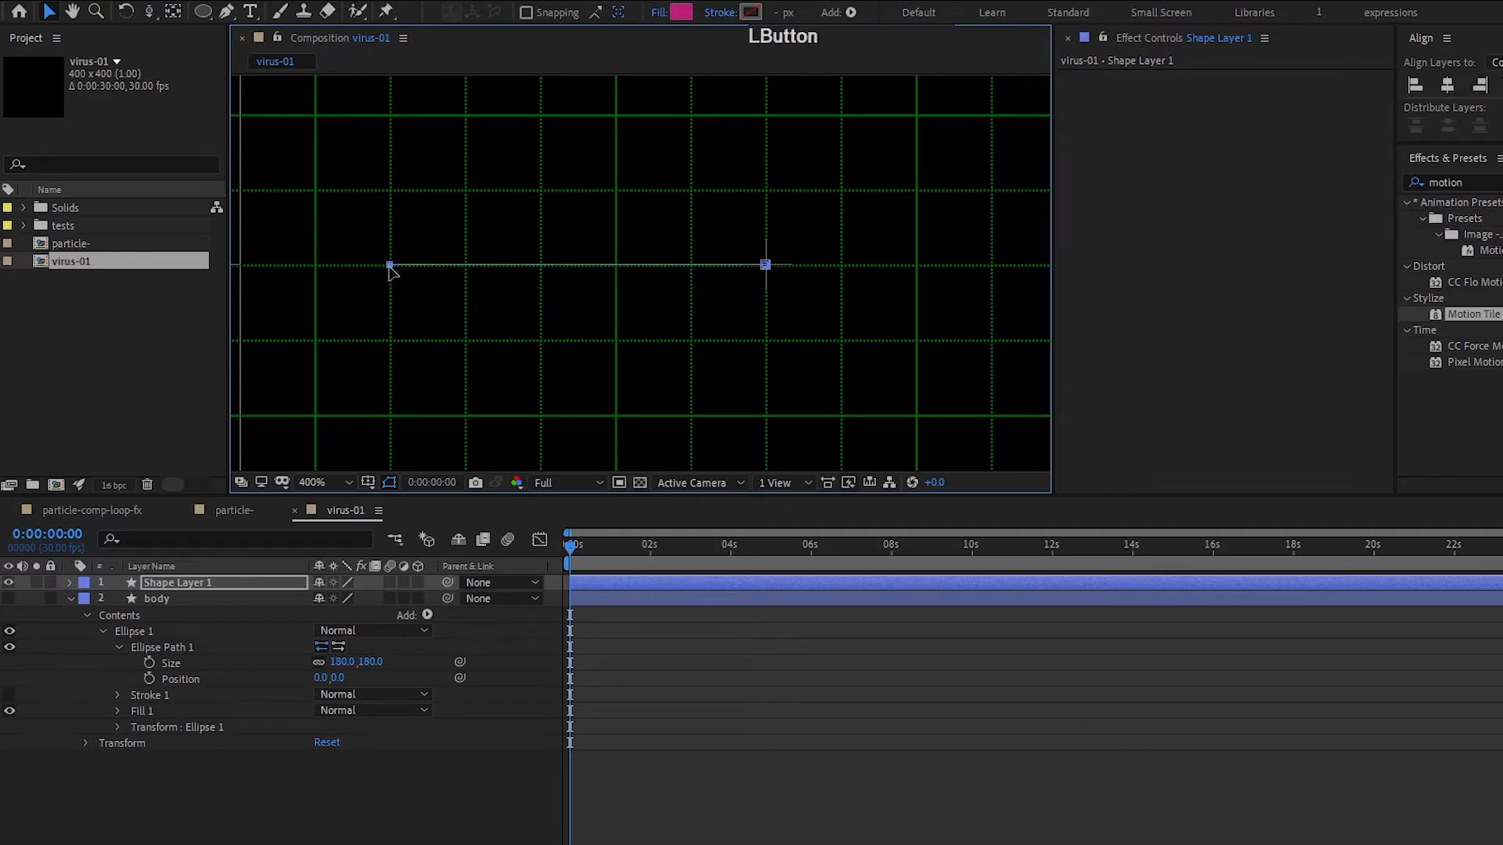
pyautogui.scroll(-3, 510, 286)
# - Rename the line's shape layer as spike-01
pyautogui.click(210, 577)
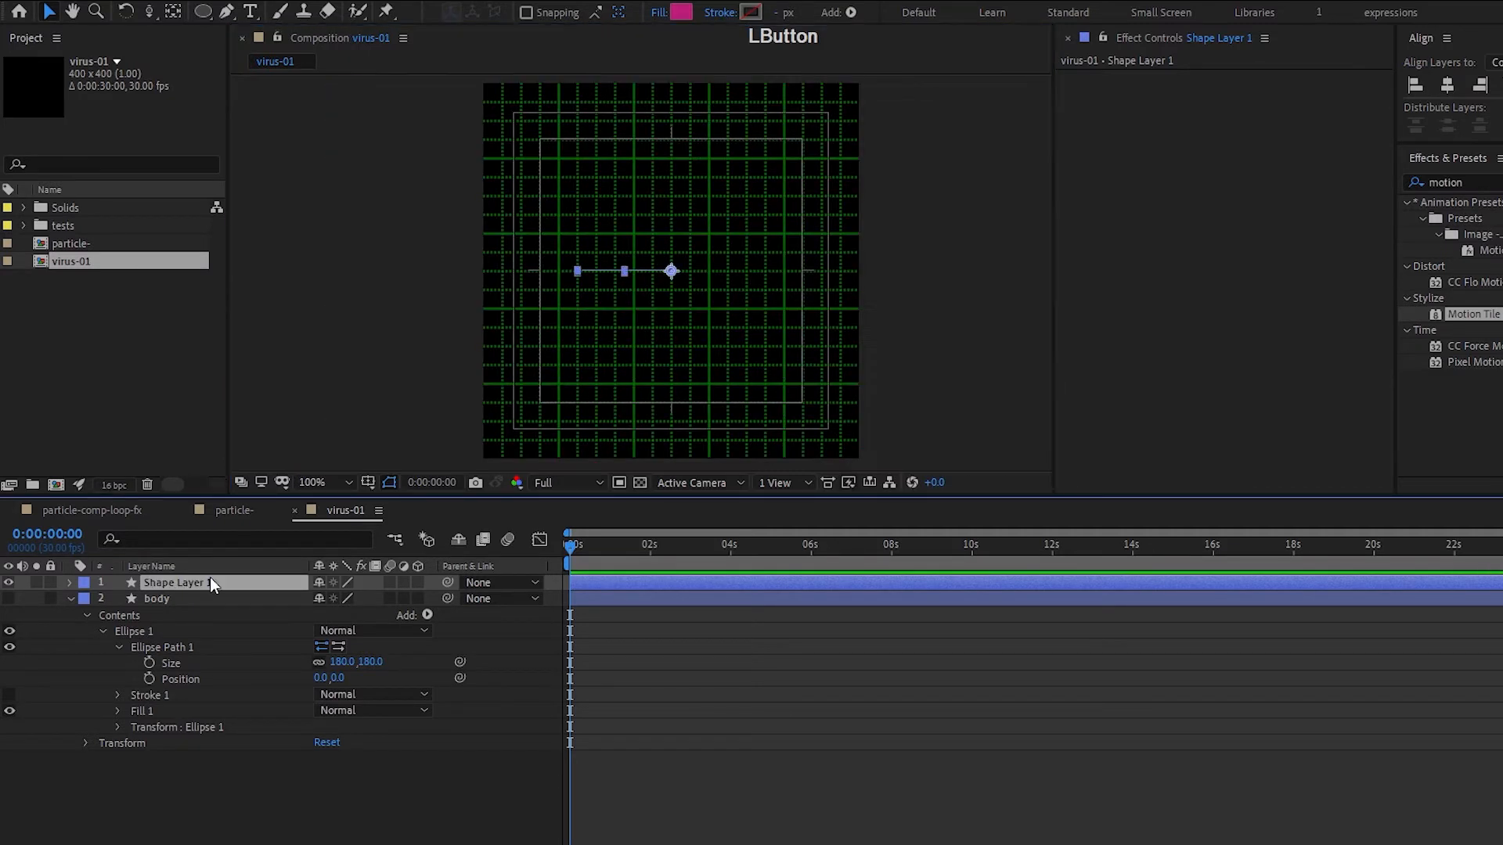
pyautogui.press('Return')
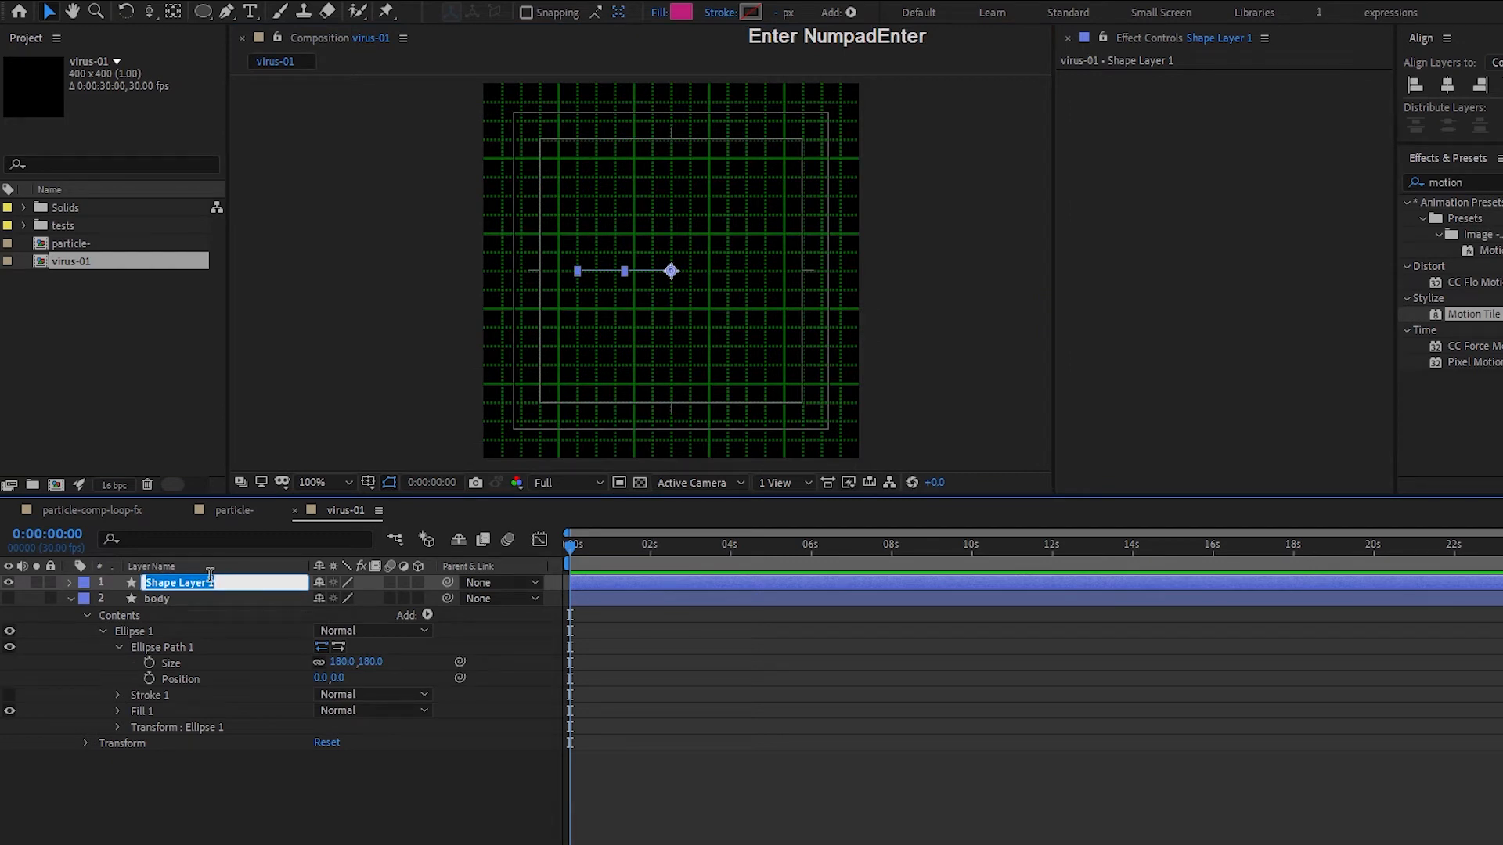
pyautogui.write('spike-01')
pyautogui.press('KP_Enter')
# - Cycle the spike-01 layer's fill type through the gradients to none
pyautogui.click(692, 7)
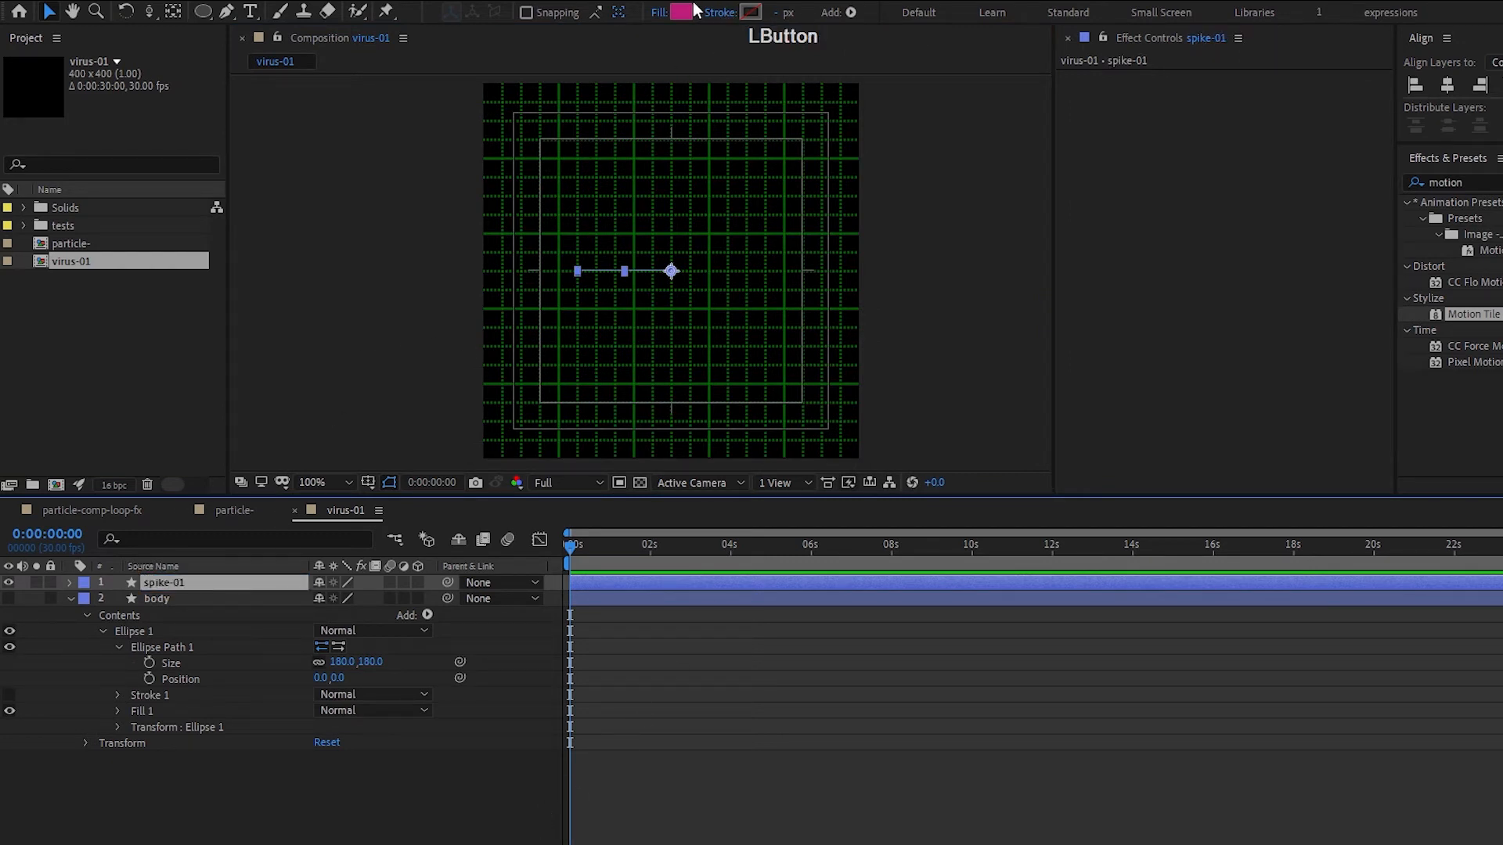
pyautogui.keyDown('alt'); pyautogui.click(678, 13); pyautogui.keyUp('alt')
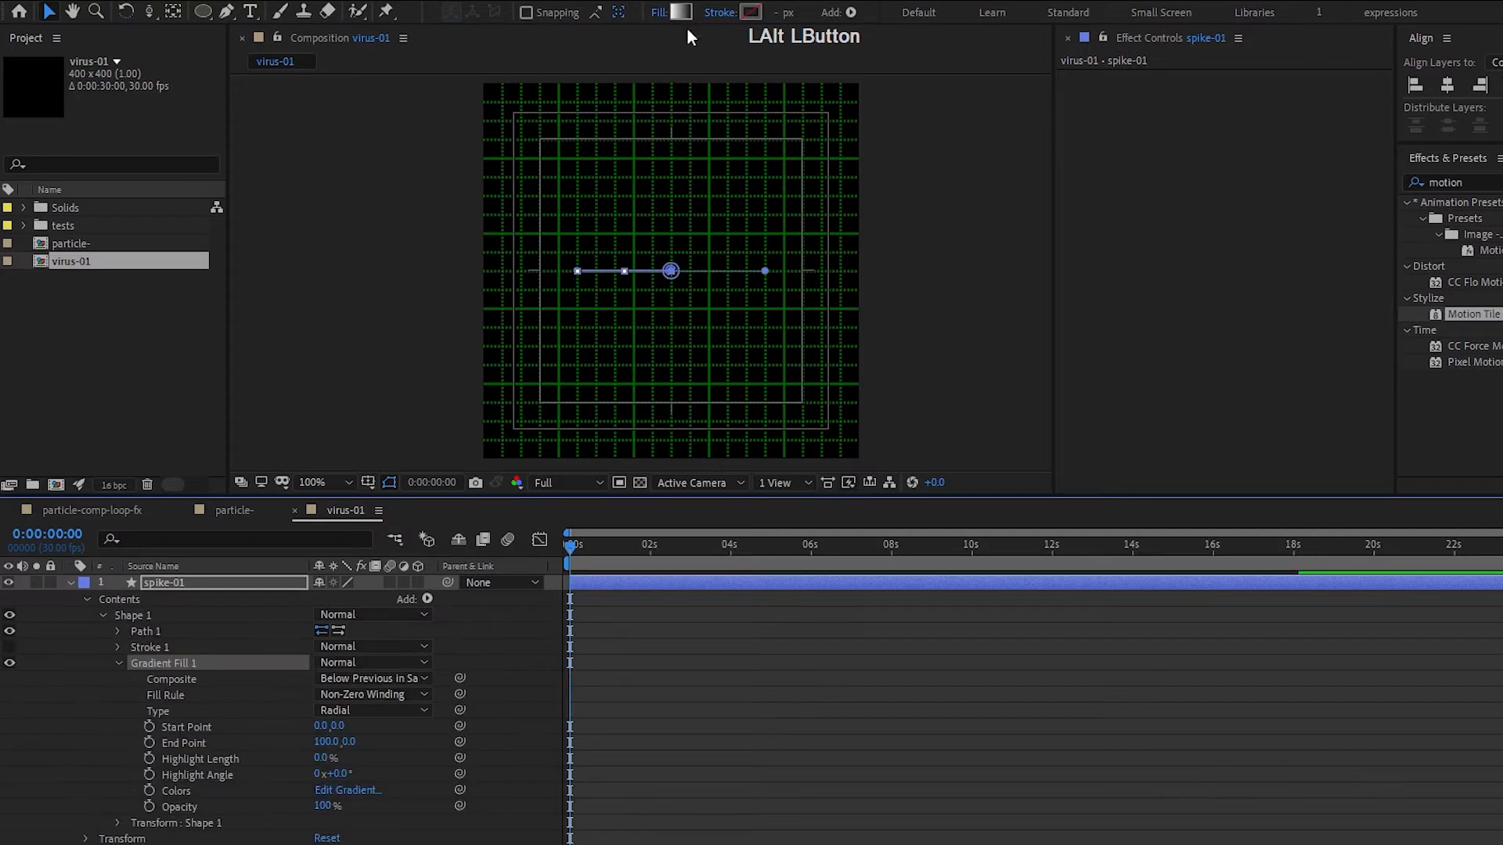
pyautogui.keyDown('alt'); pyautogui.click(683, 12); pyautogui.keyUp('alt')
pyautogui.click(684, 13)
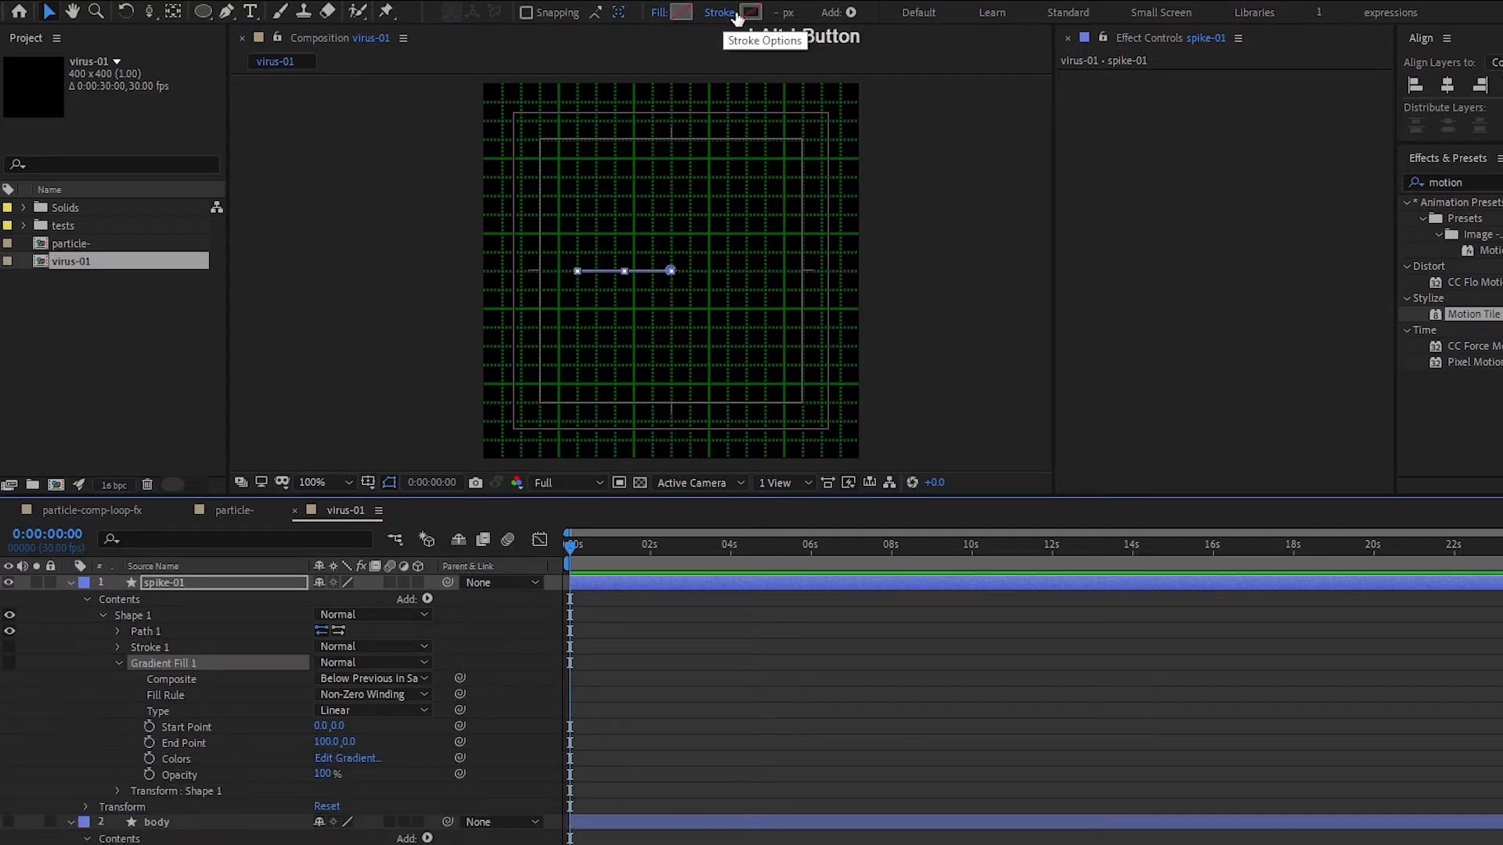
# - Give spike-01 a purple 7F2ECB stroke and delete its unused gradient fill
pyautogui.click(206, 53)
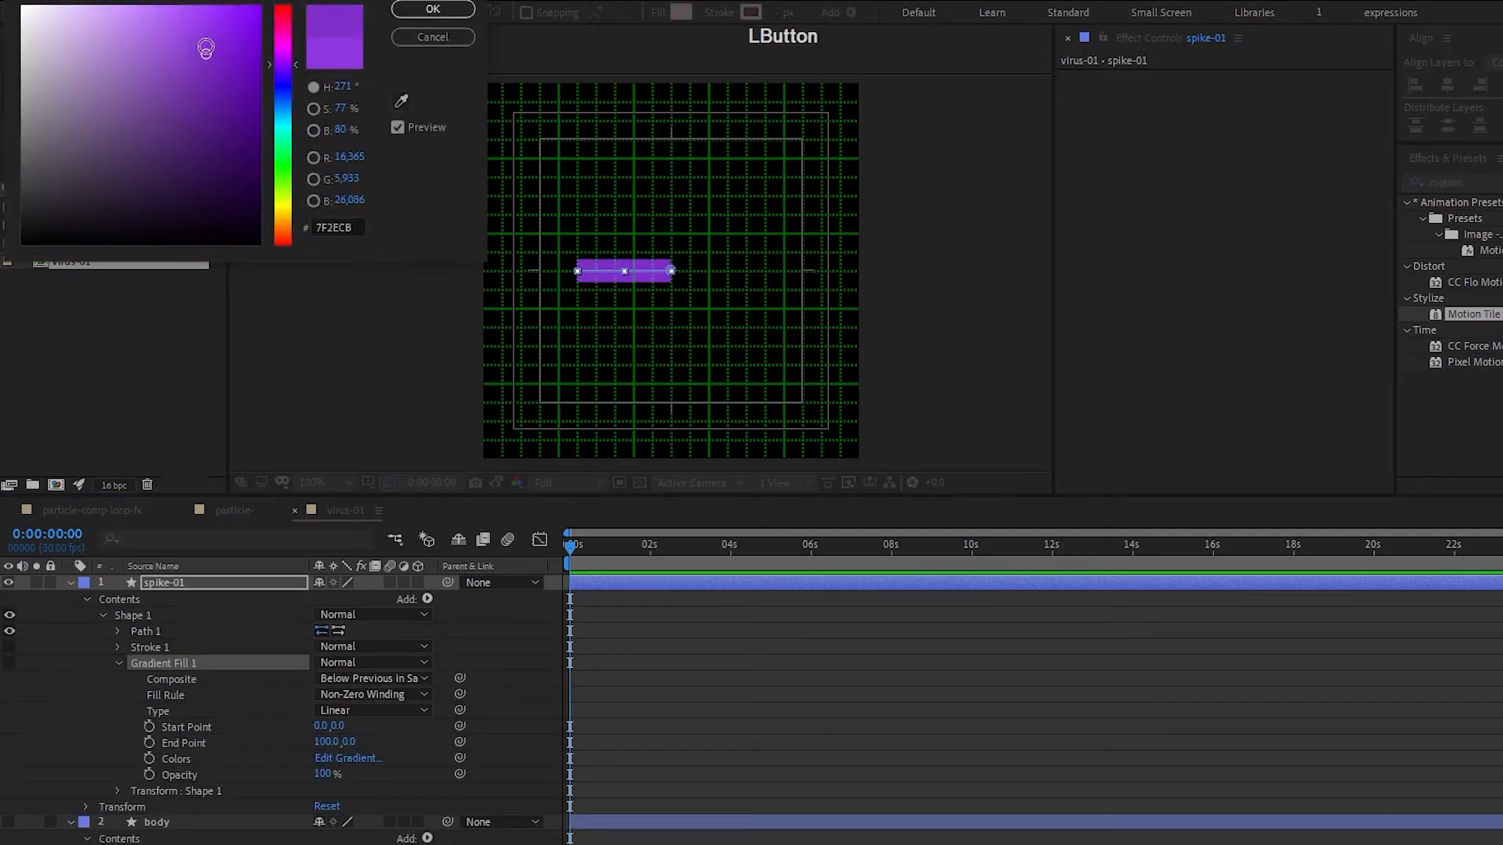
pyautogui.click(433, 11)
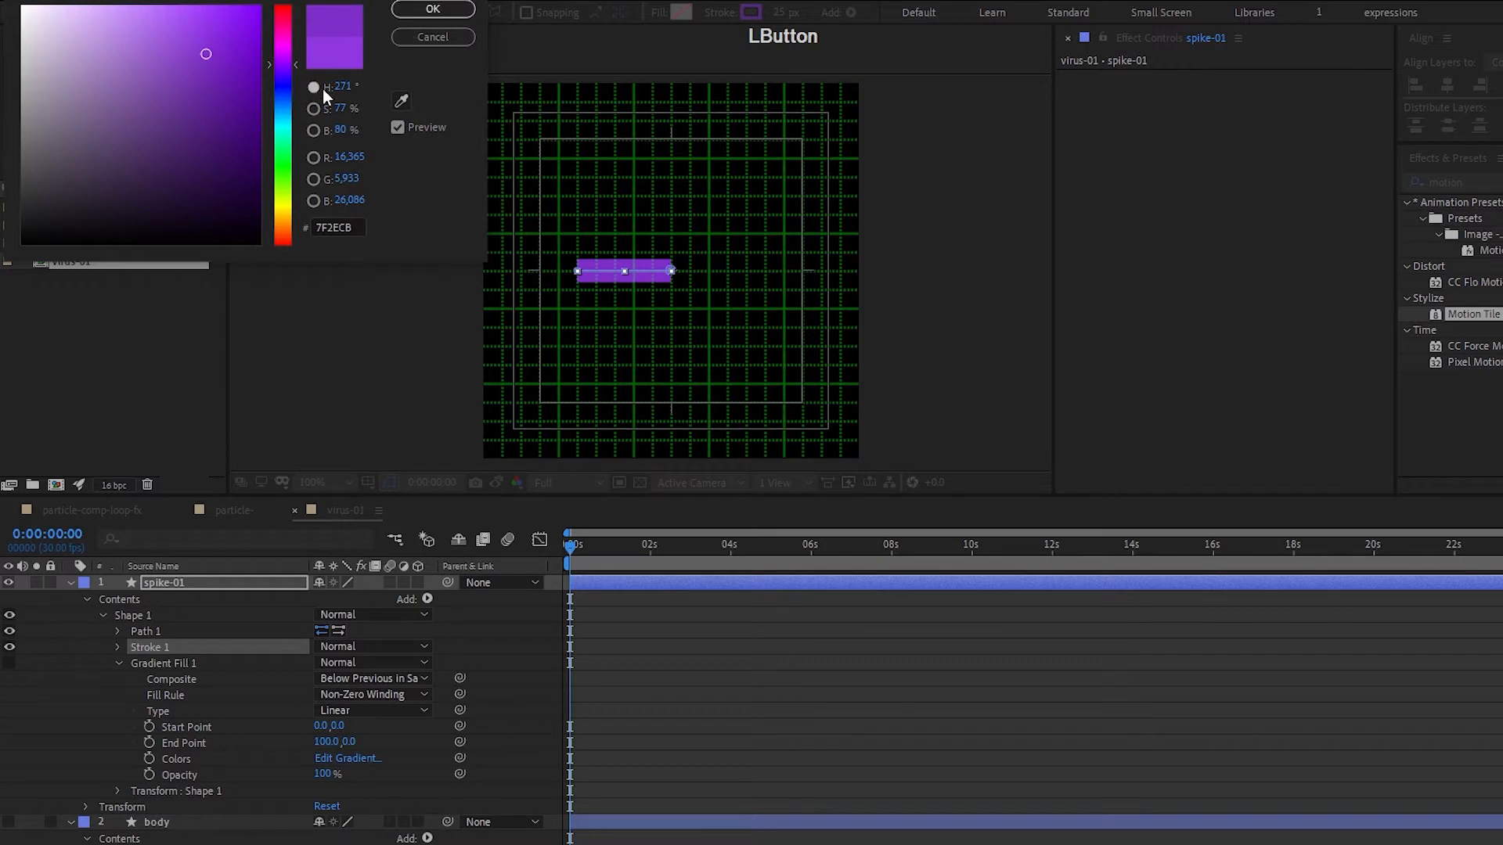
pyautogui.click(158, 664)
pyautogui.press('Delete')
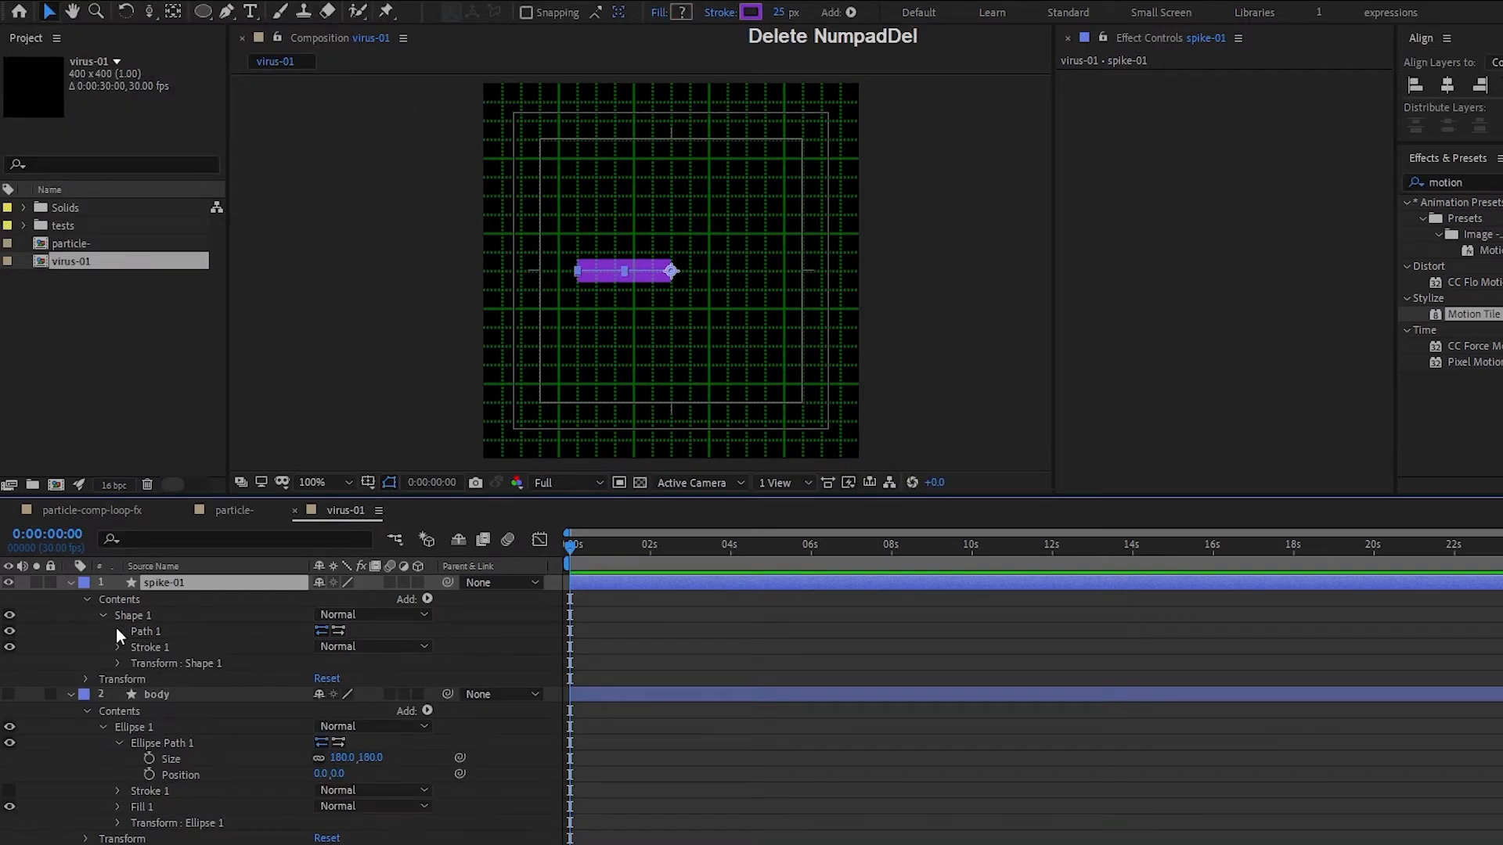
# - Set the line cap of spike-01's stroke to Round Cap
pyautogui.click(118, 631)
pyautogui.click(119, 663)
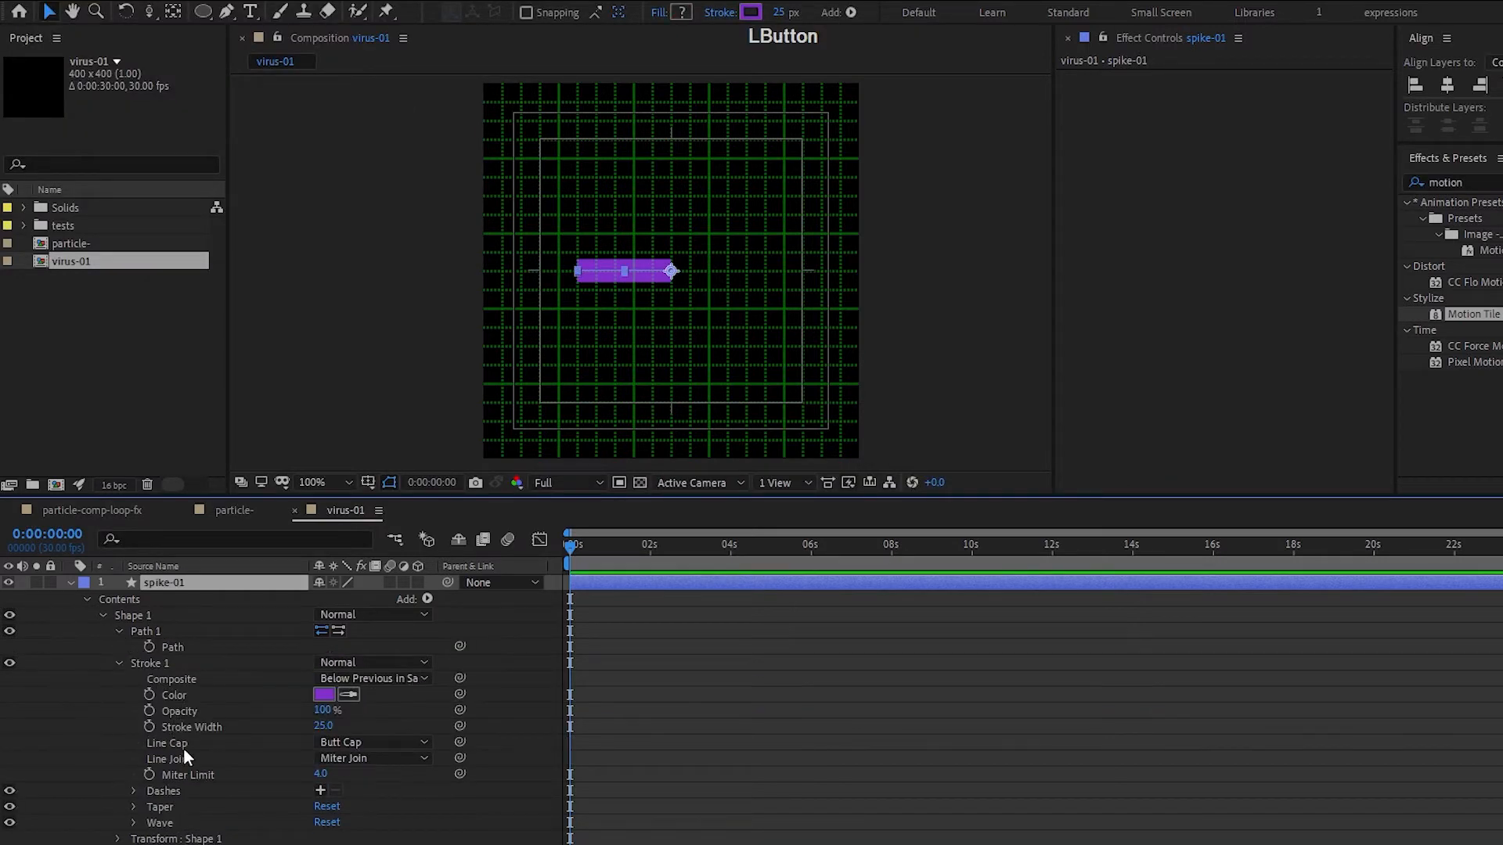
pyautogui.click(372, 742)
pyautogui.click(374, 783)
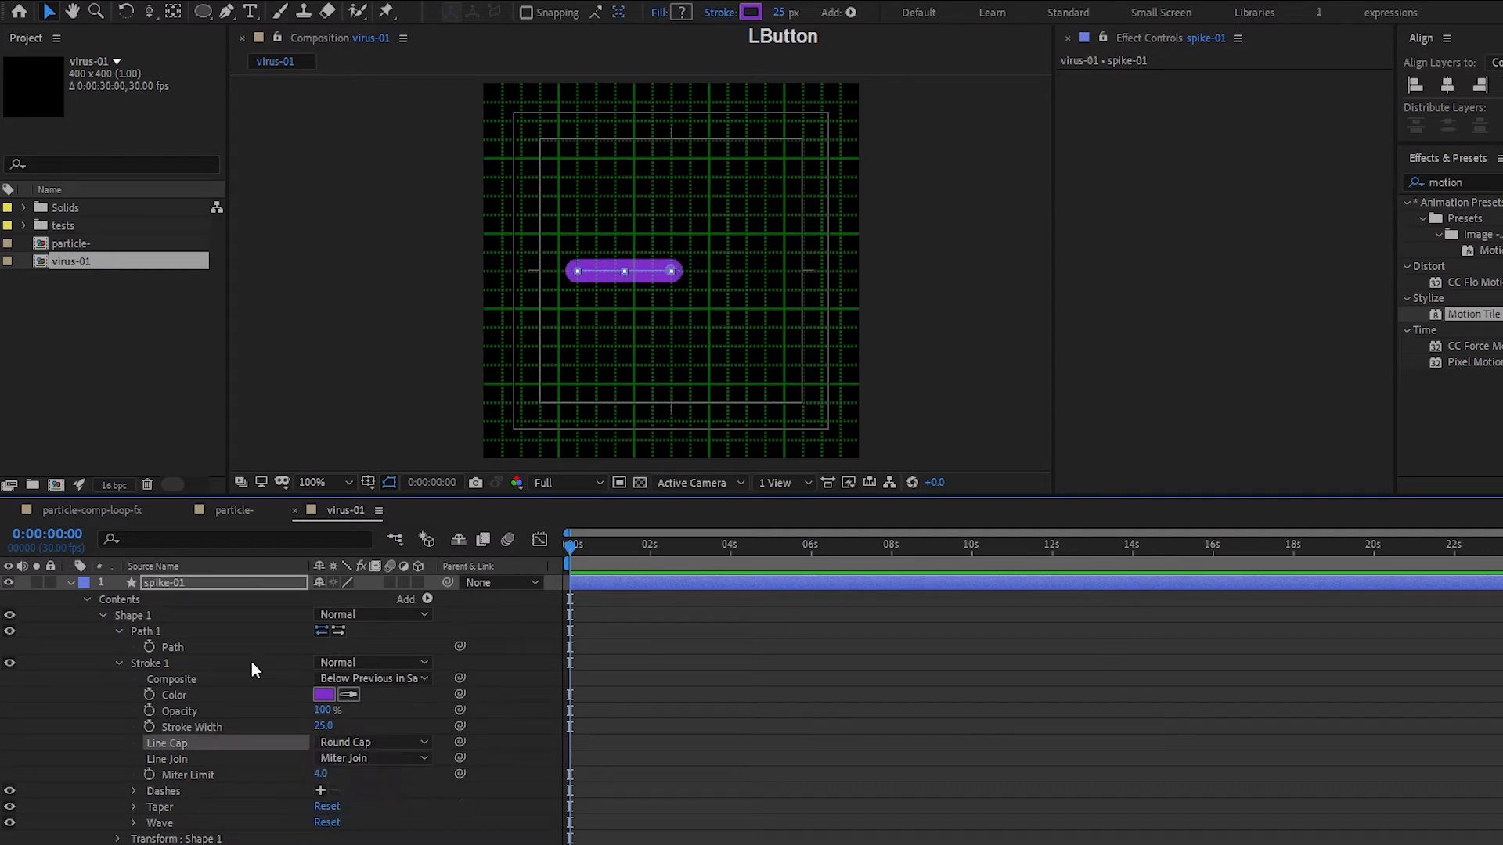
# - Add an ellipse shape to the spike-01 layer and turn on its red fill
pyautogui.click(231, 584)
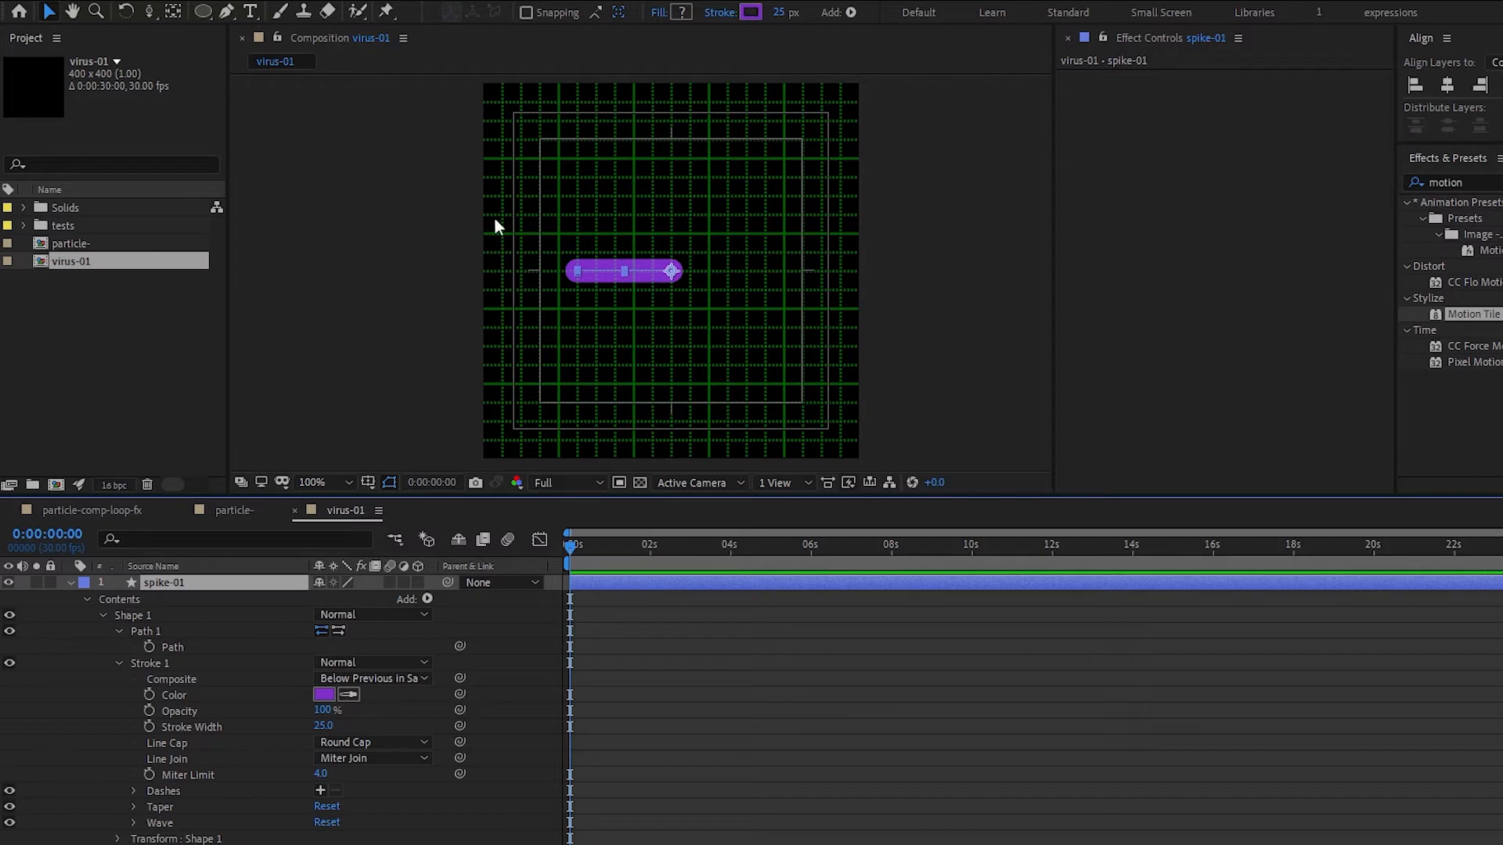
pyautogui.click(203, 11)
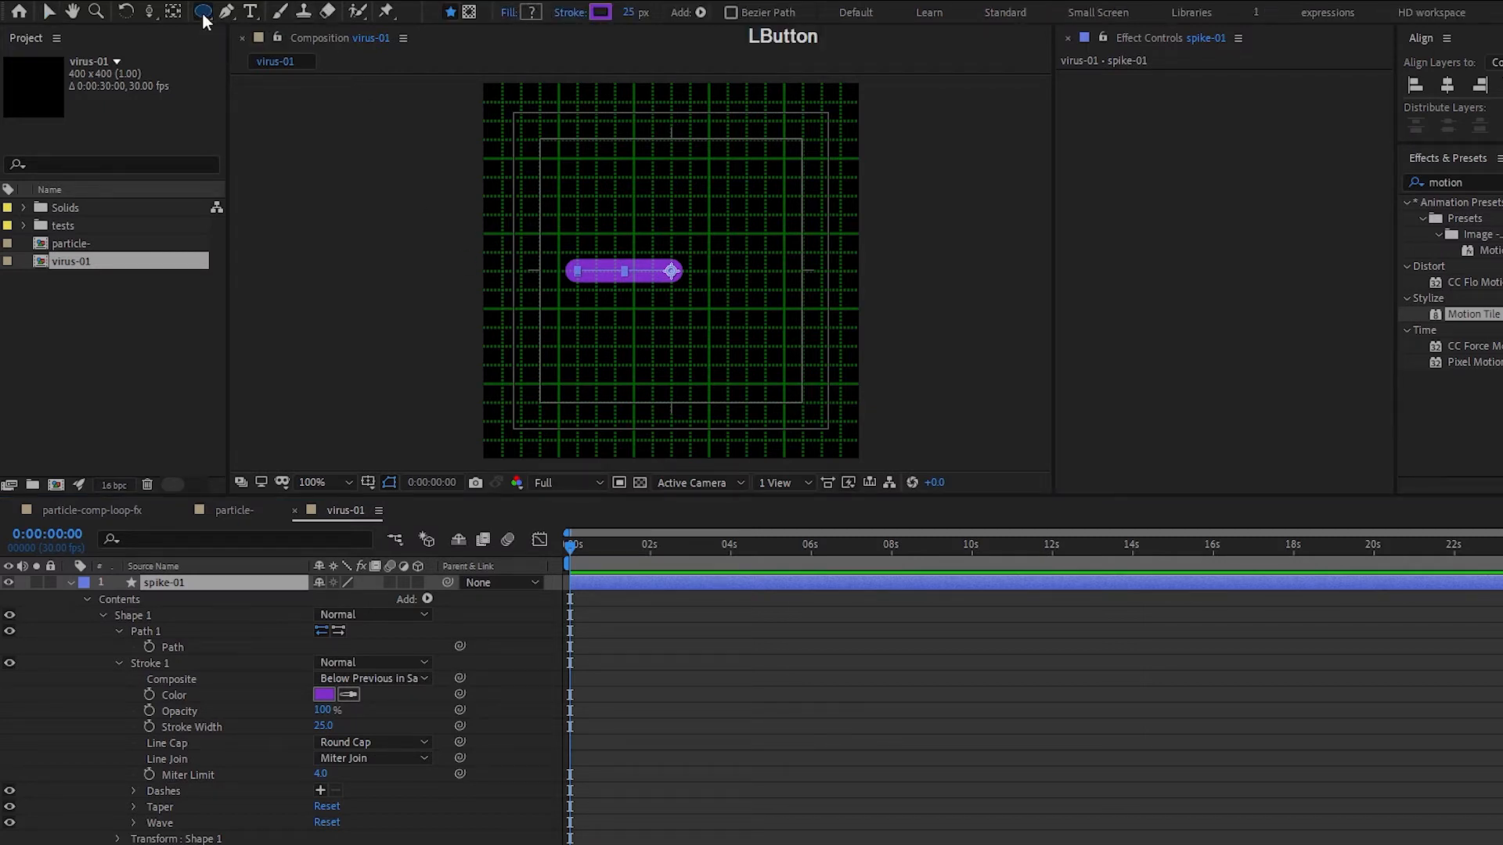
pyautogui.doubleClick(204, 14)
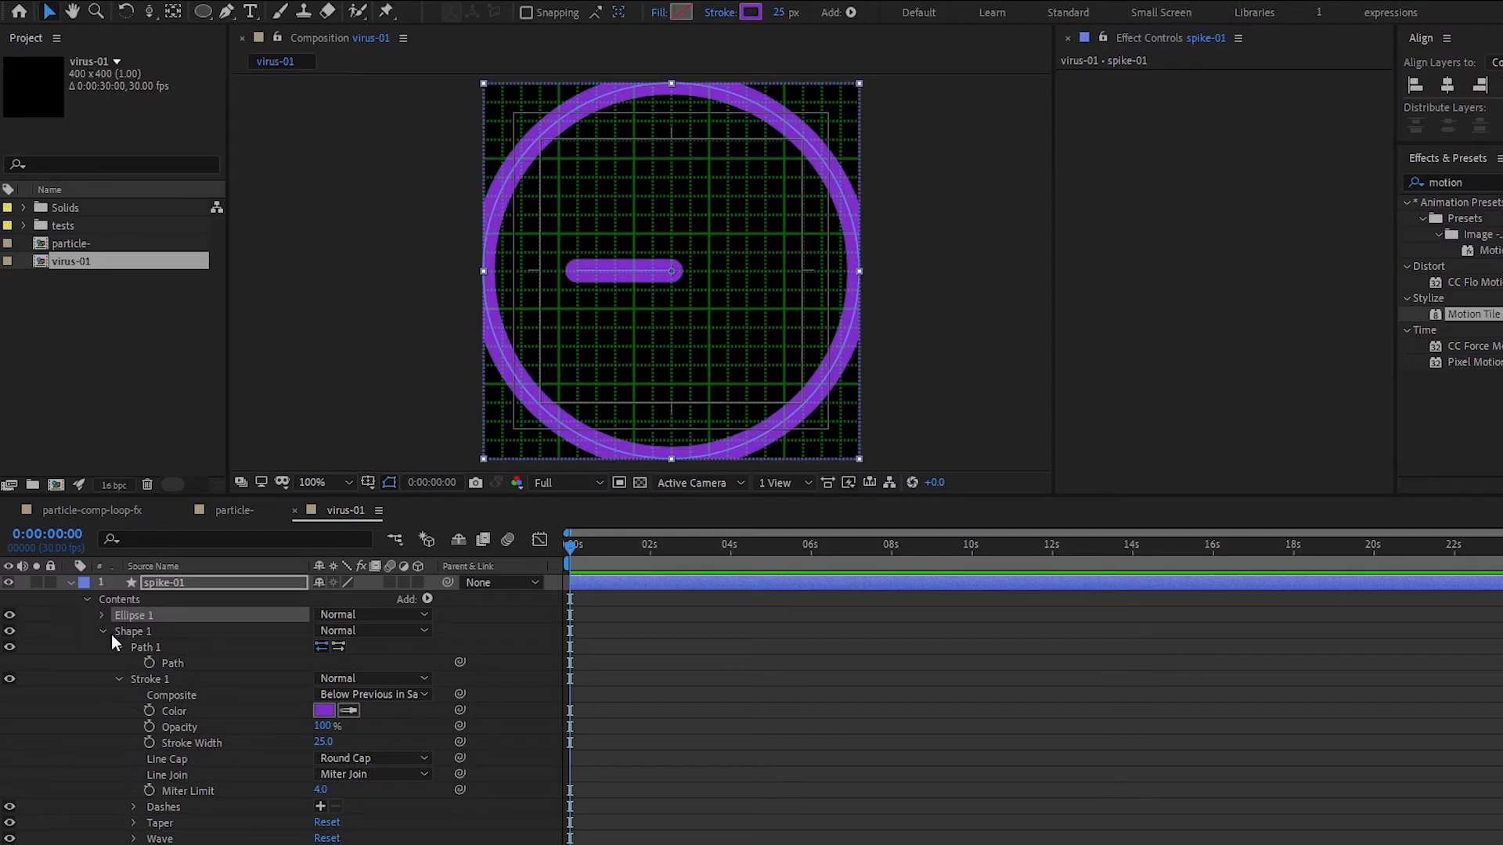
pyautogui.click(101, 615)
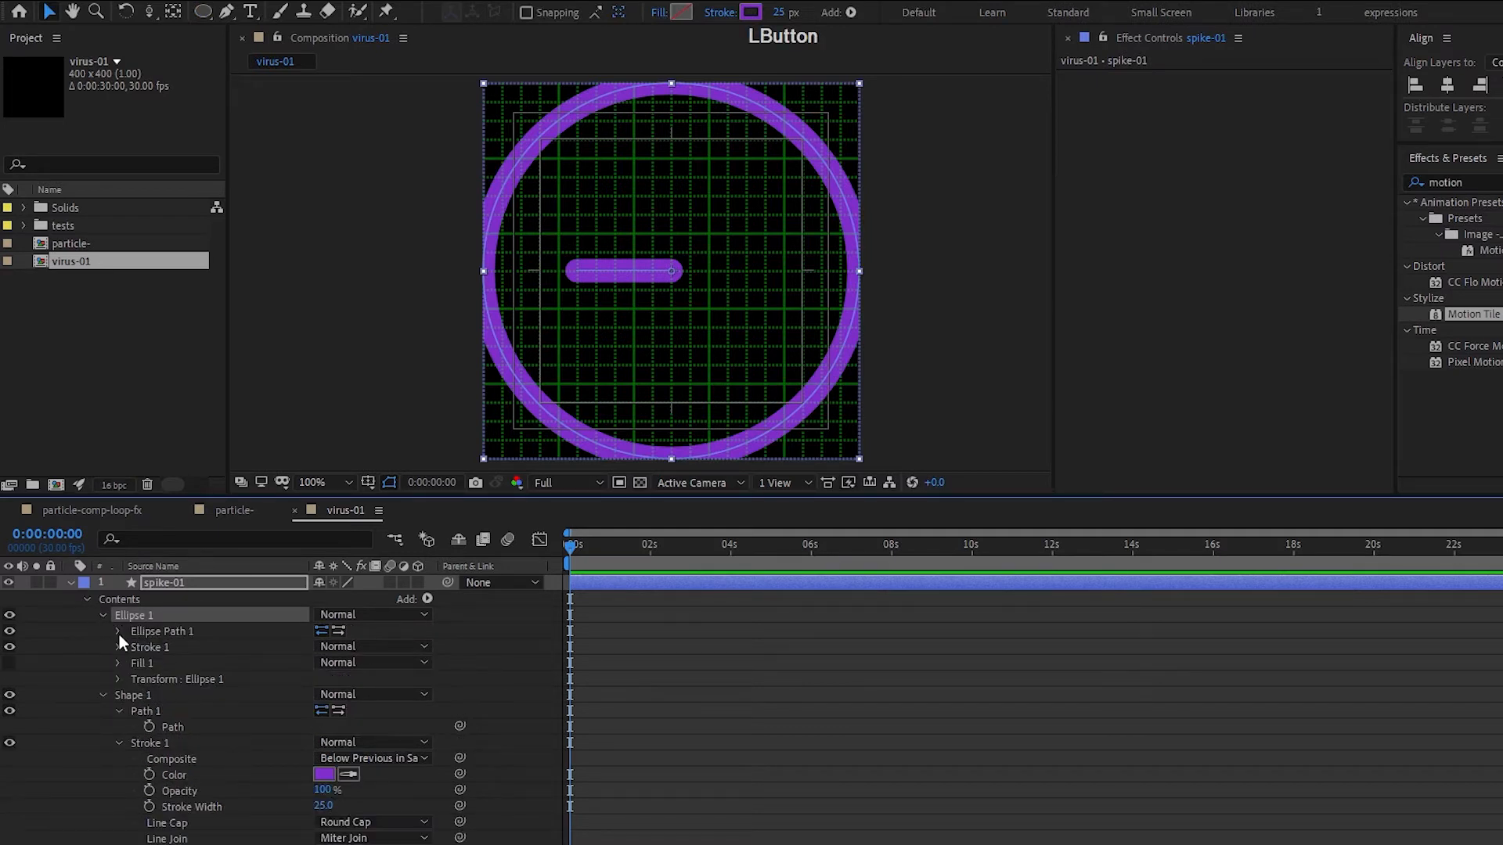
pyautogui.click(114, 661)
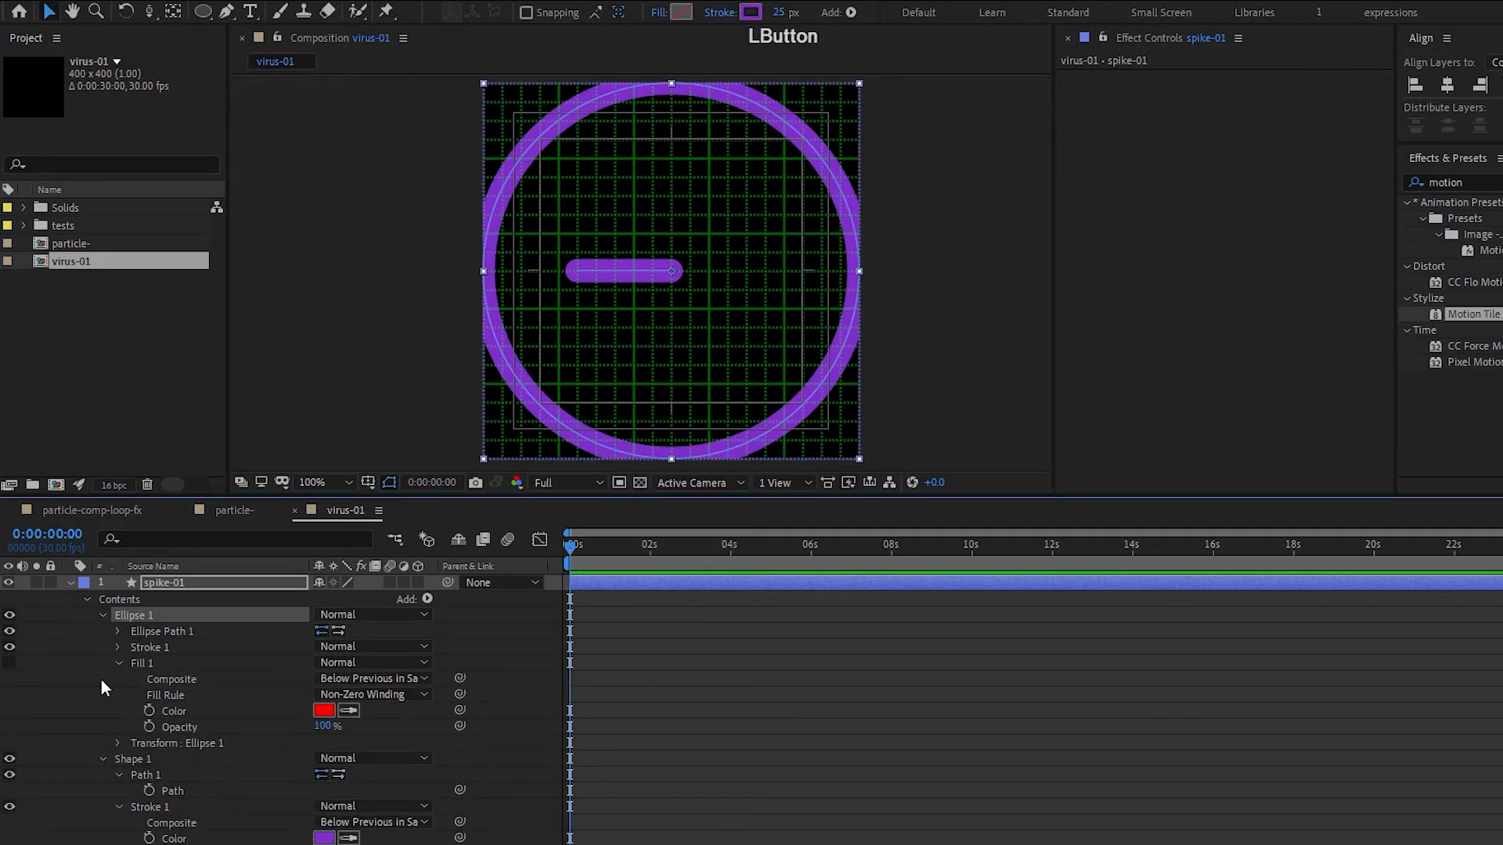
pyautogui.click(10, 662)
# - Set the new ellipse's size to 61 × 61 and delete its stroke
pyautogui.click(112, 630)
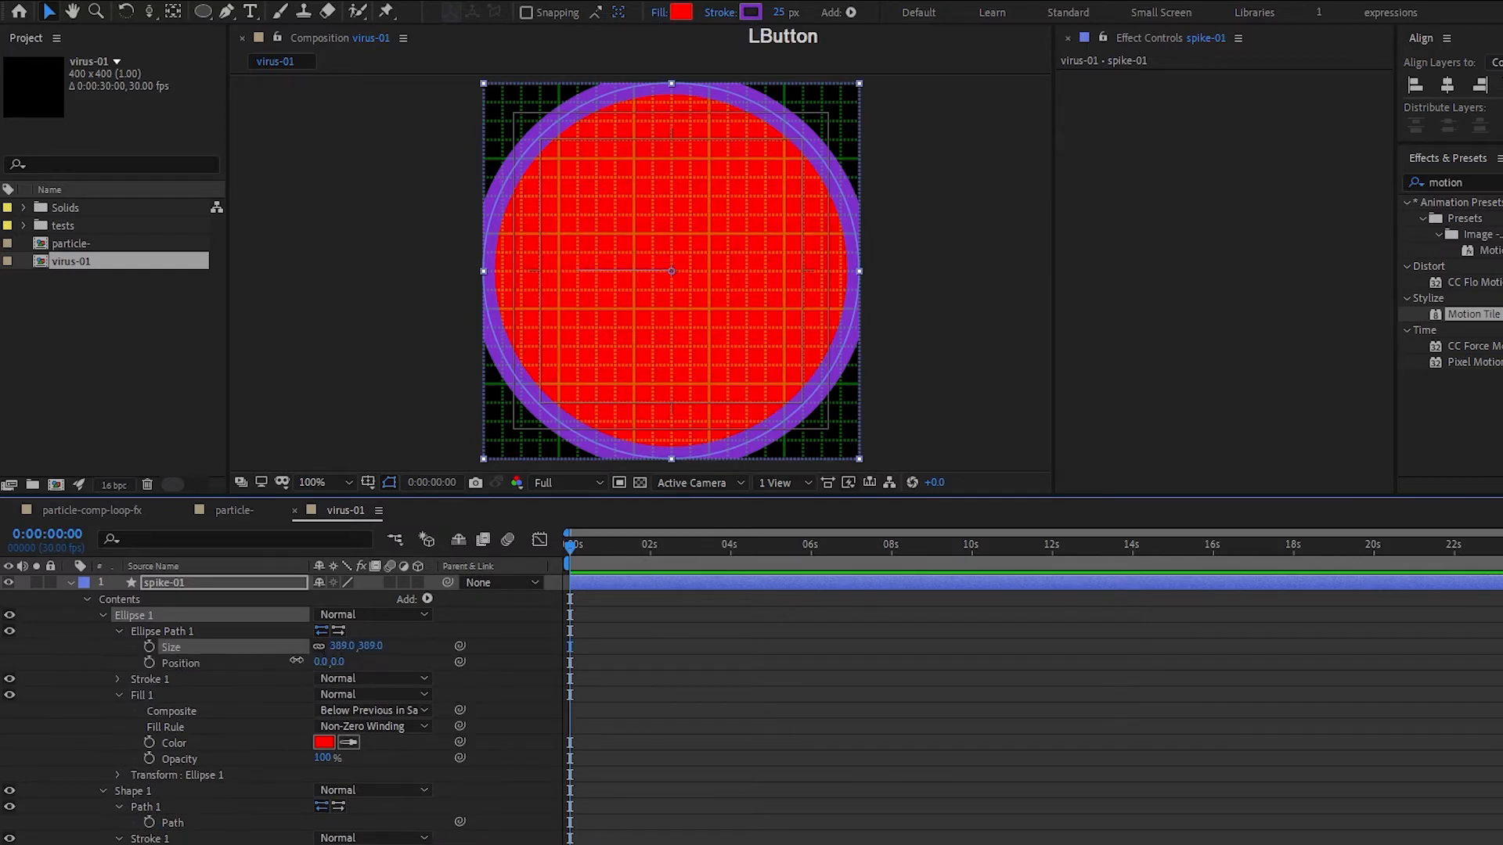
pyautogui.moveTo(296, 662)
pyautogui.mouseDown()
pyautogui.moveTo(69, 679)
pyautogui.moveTo(315, 652)
pyautogui.mouseUp()
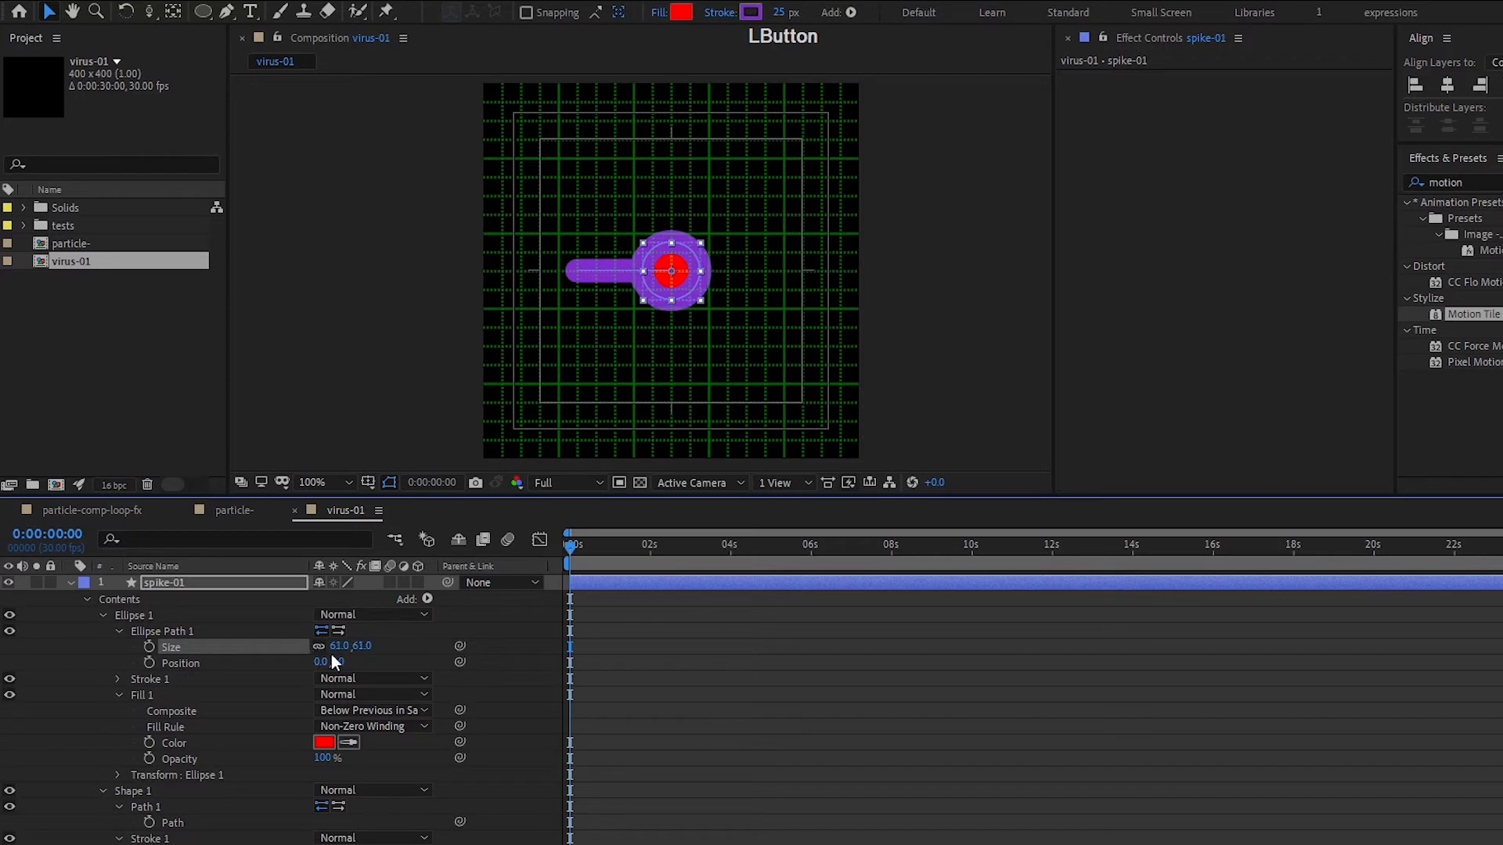
pyautogui.click(233, 677)
pyautogui.press('Delete')
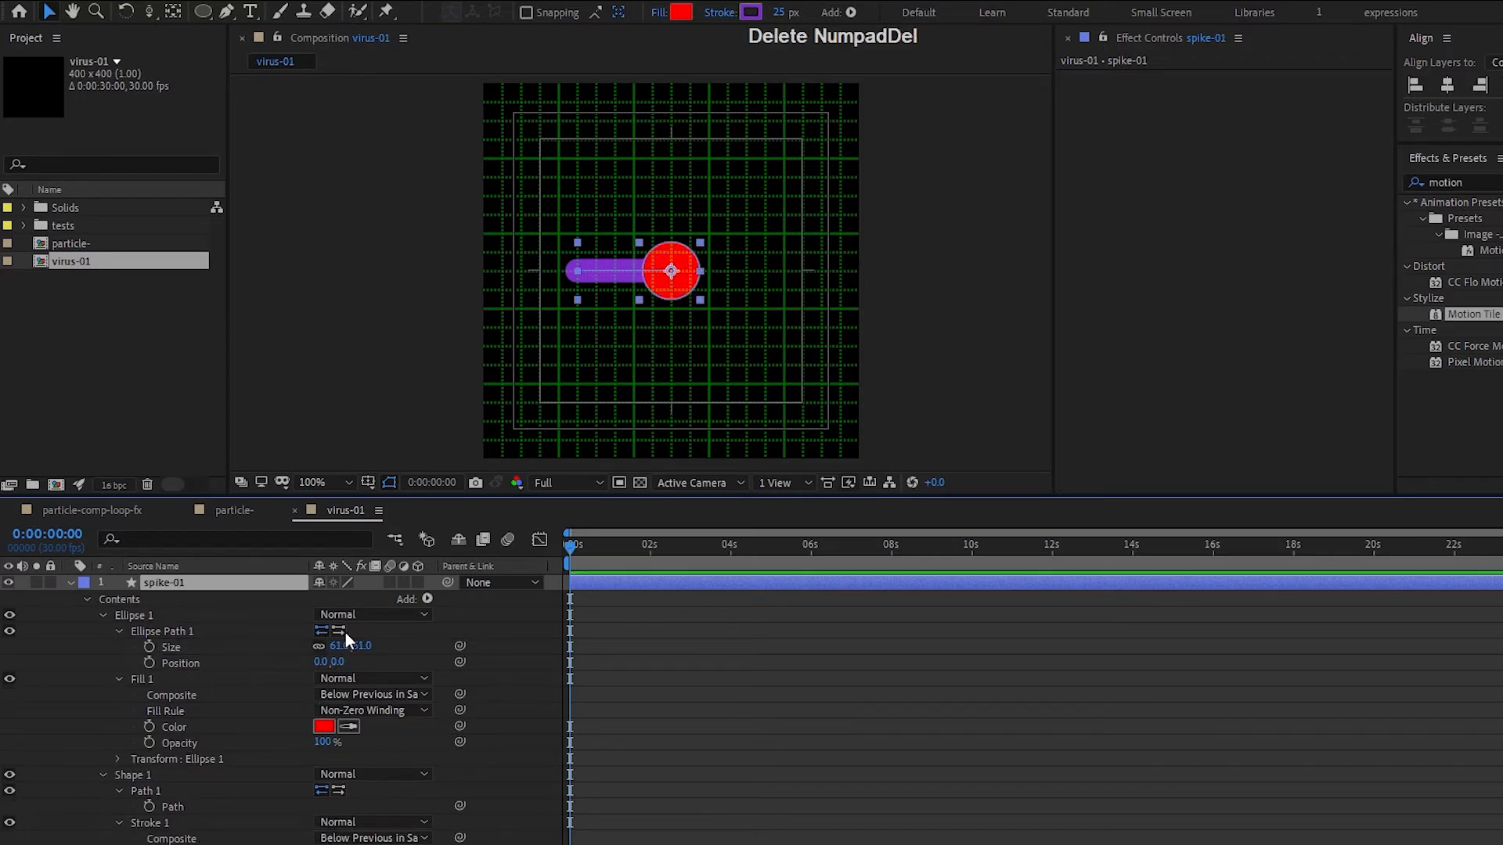
# - Set the ellipse path's X position to -100 so the circle sits on the outer end of the line
pyautogui.moveTo(327, 661); pyautogui.dragTo(226, 683)
pyautogui.click(327, 662)
pyautogui.press('Down')
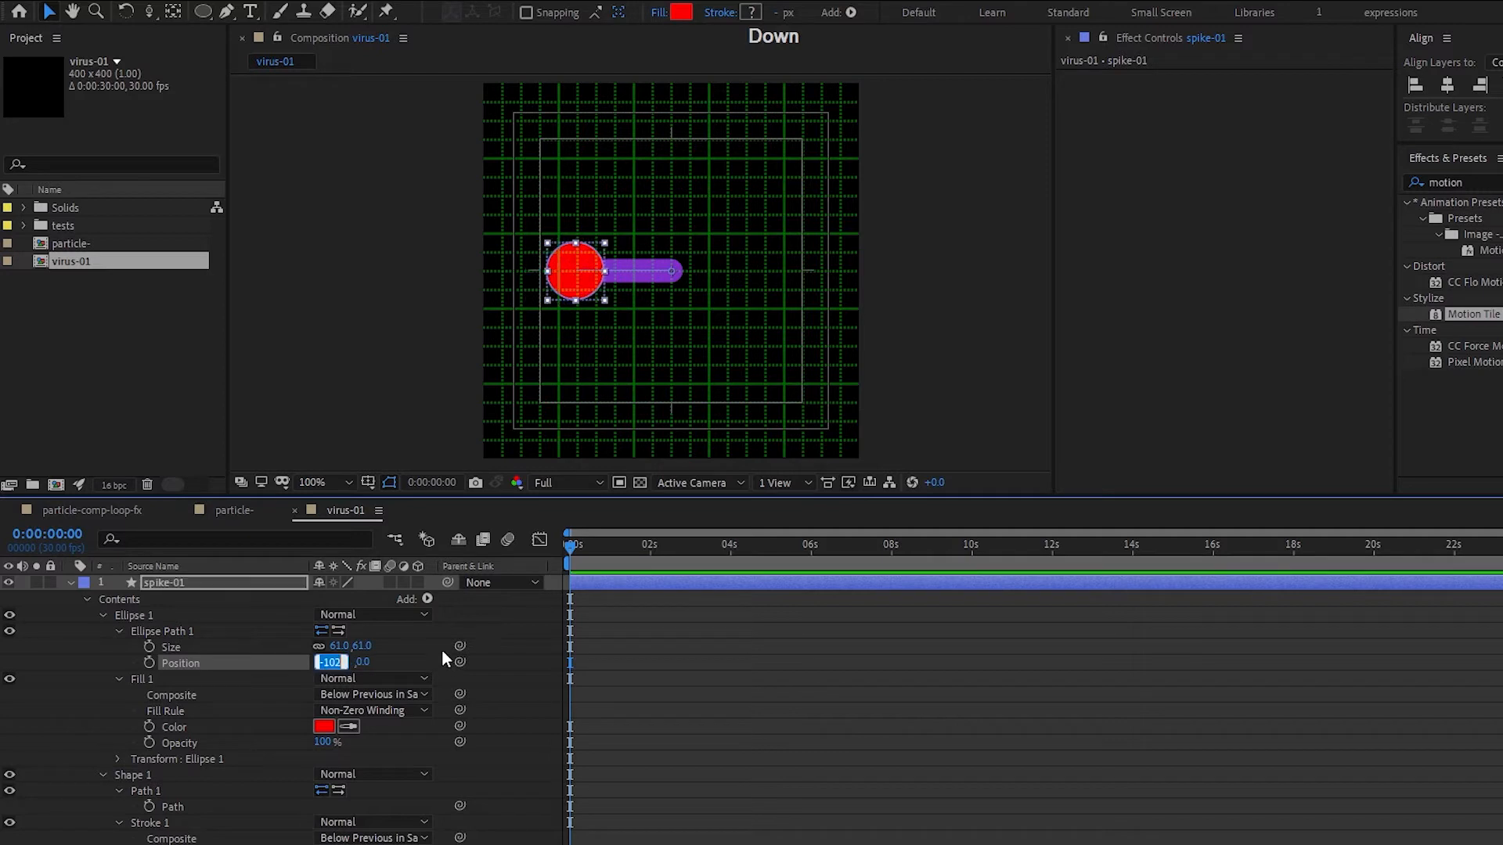
pyautogui.press('Up')
pyautogui.press('Up')
pyautogui.click(523, 651)
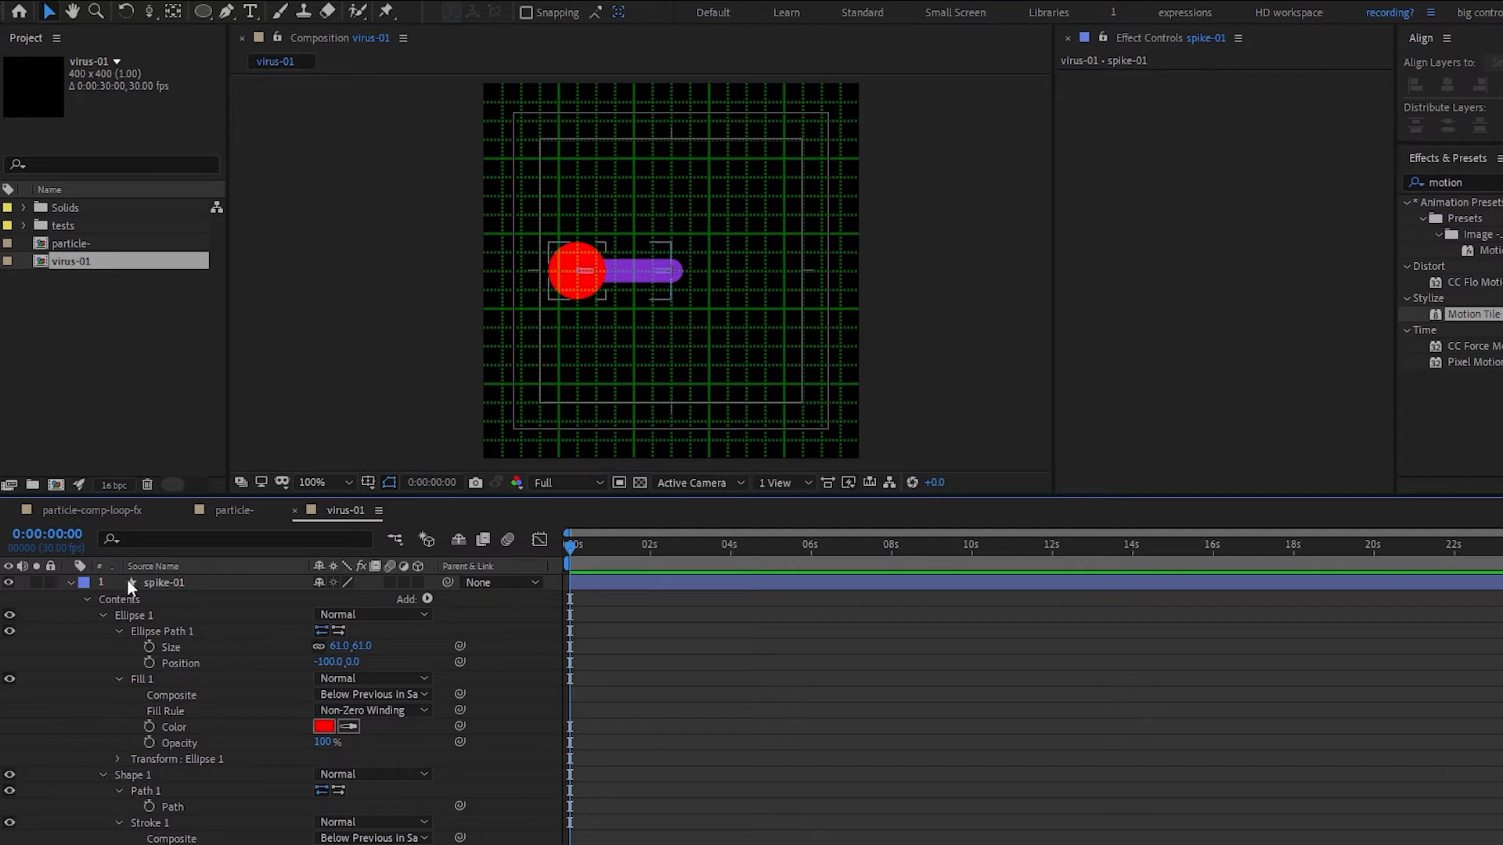
# - Rename the line's shape group in spike-01 as stem
pyautogui.click(102, 616)
pyautogui.click(103, 630)
pyautogui.click(149, 615)
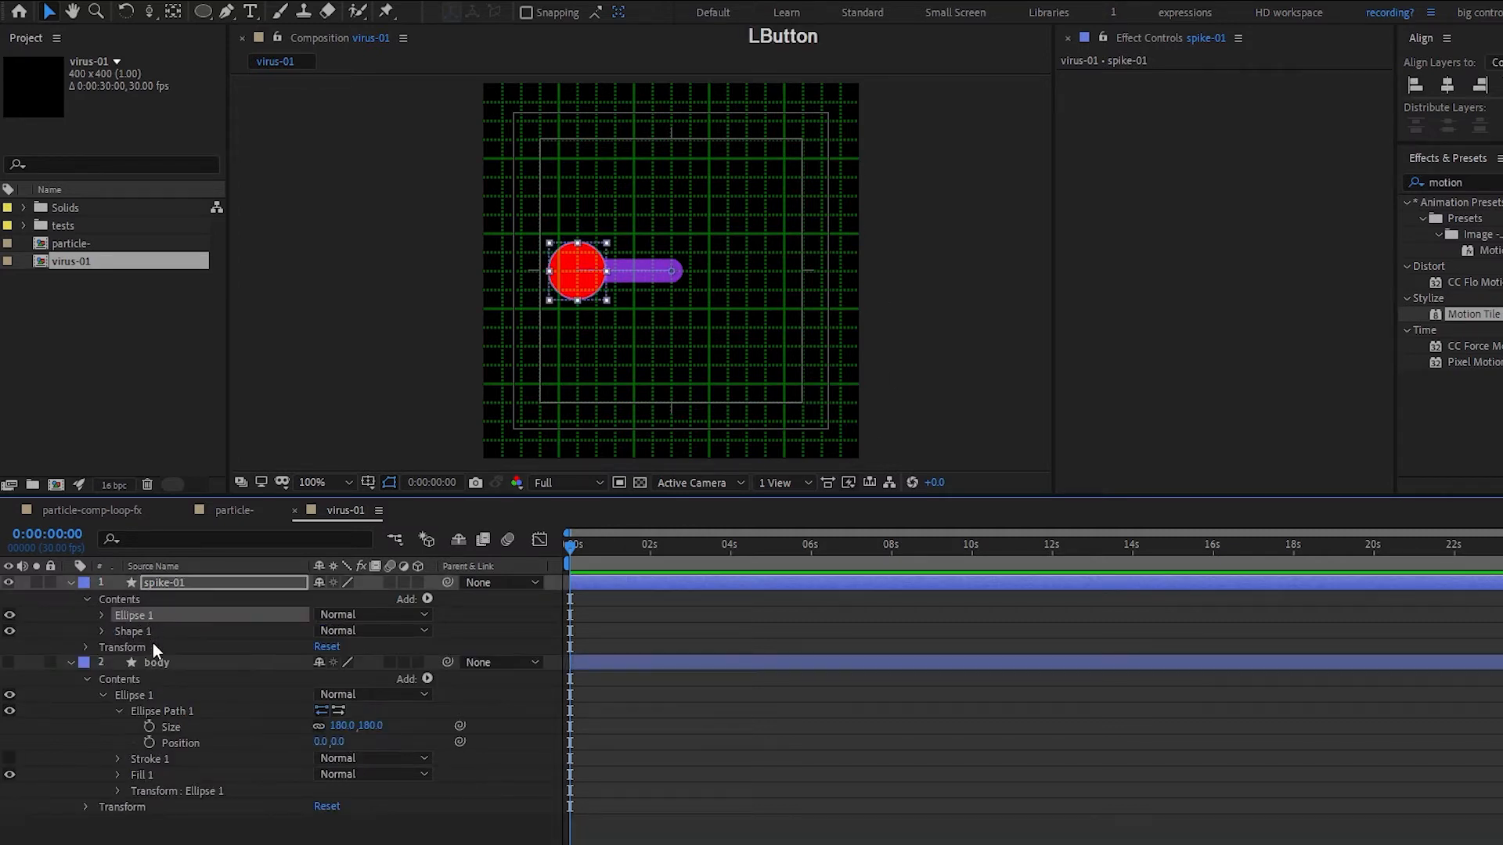
pyautogui.click(153, 631)
pyautogui.press('KP_Enter')
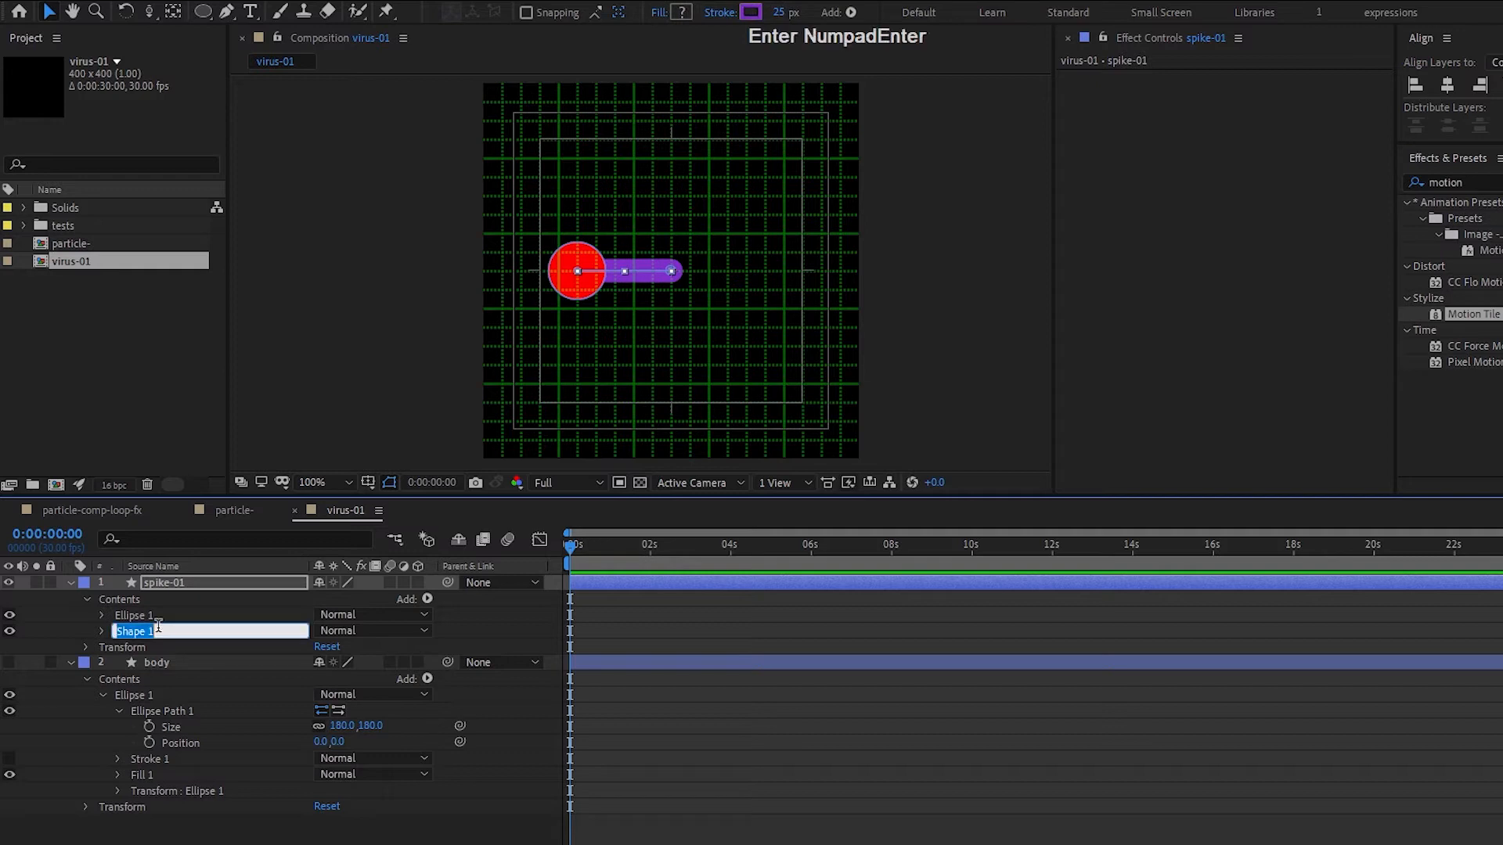
pyautogui.write('stem')
pyautogui.press('KP_Enter')
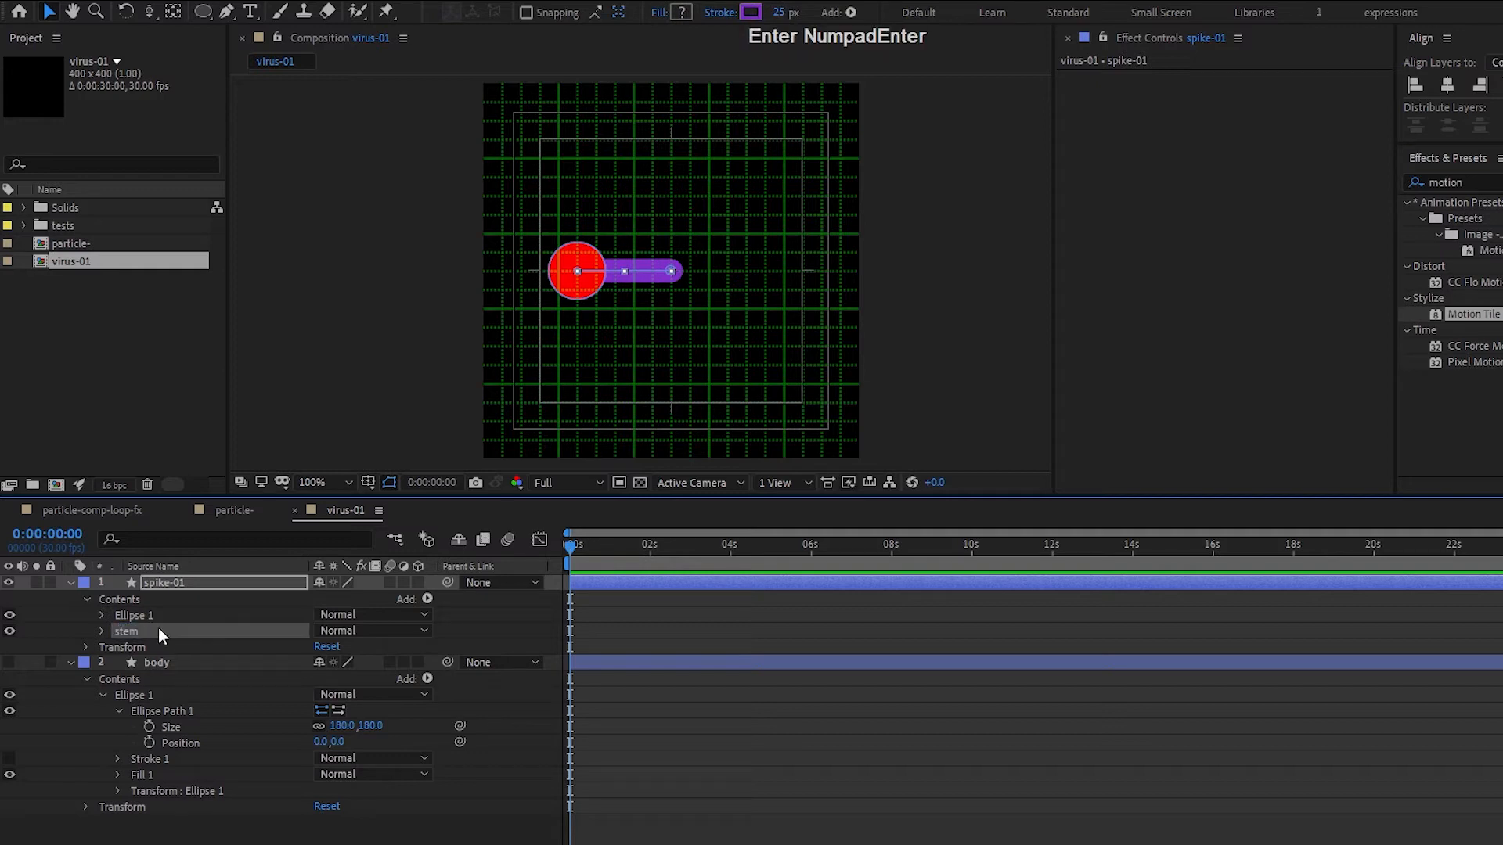
# - Rename the ellipse group in spike-01 as head
pyautogui.click(163, 614)
pyautogui.press('KP_Enter')
pyautogui.write('head')
pyautogui.press('KP_Enter')
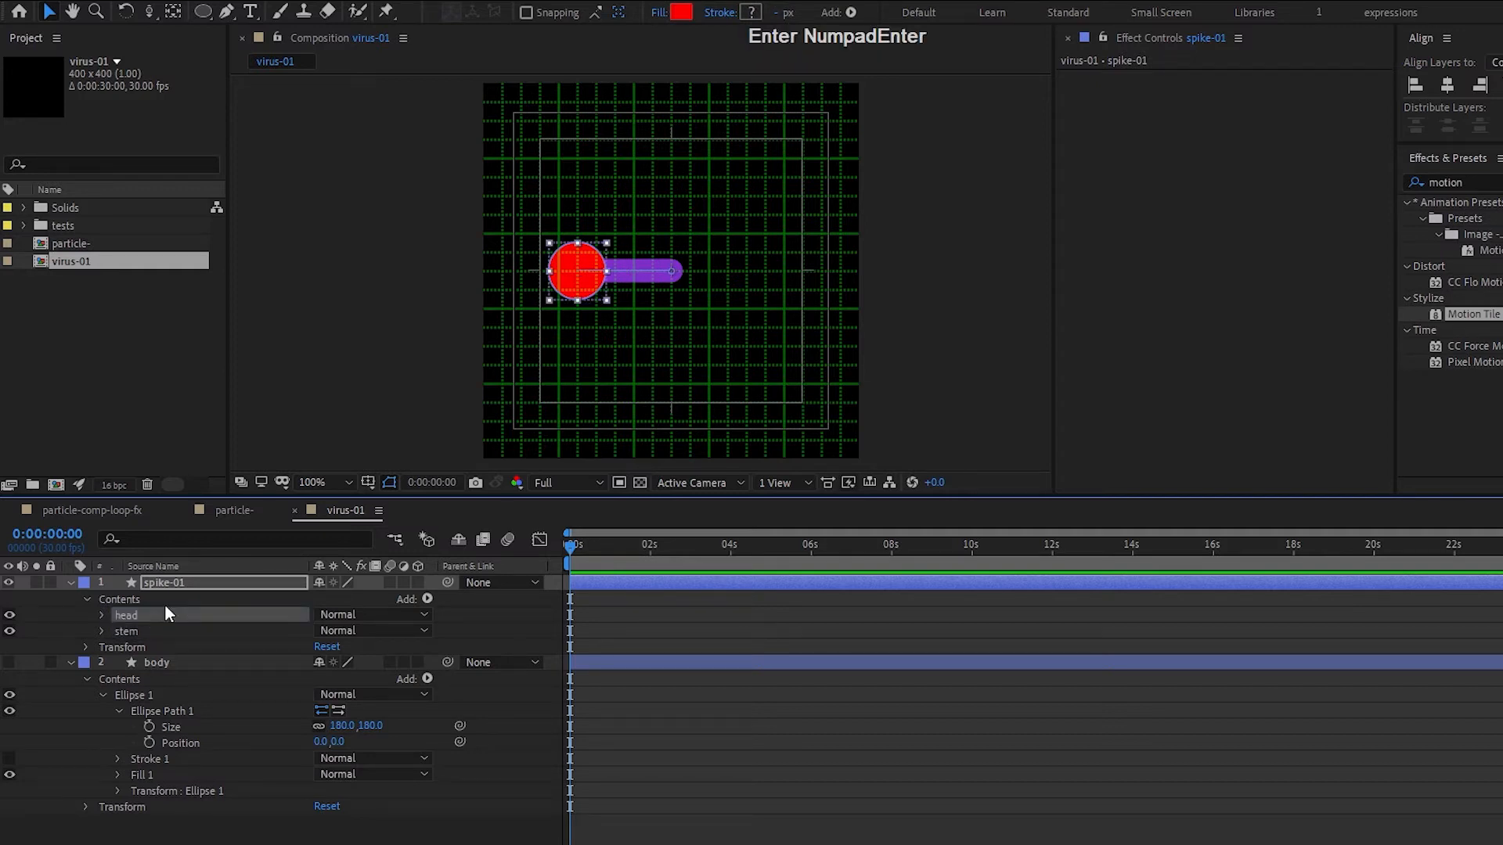
# - Add an empty group to spike-01's contents and move head and stem into it
pyautogui.click(428, 598)
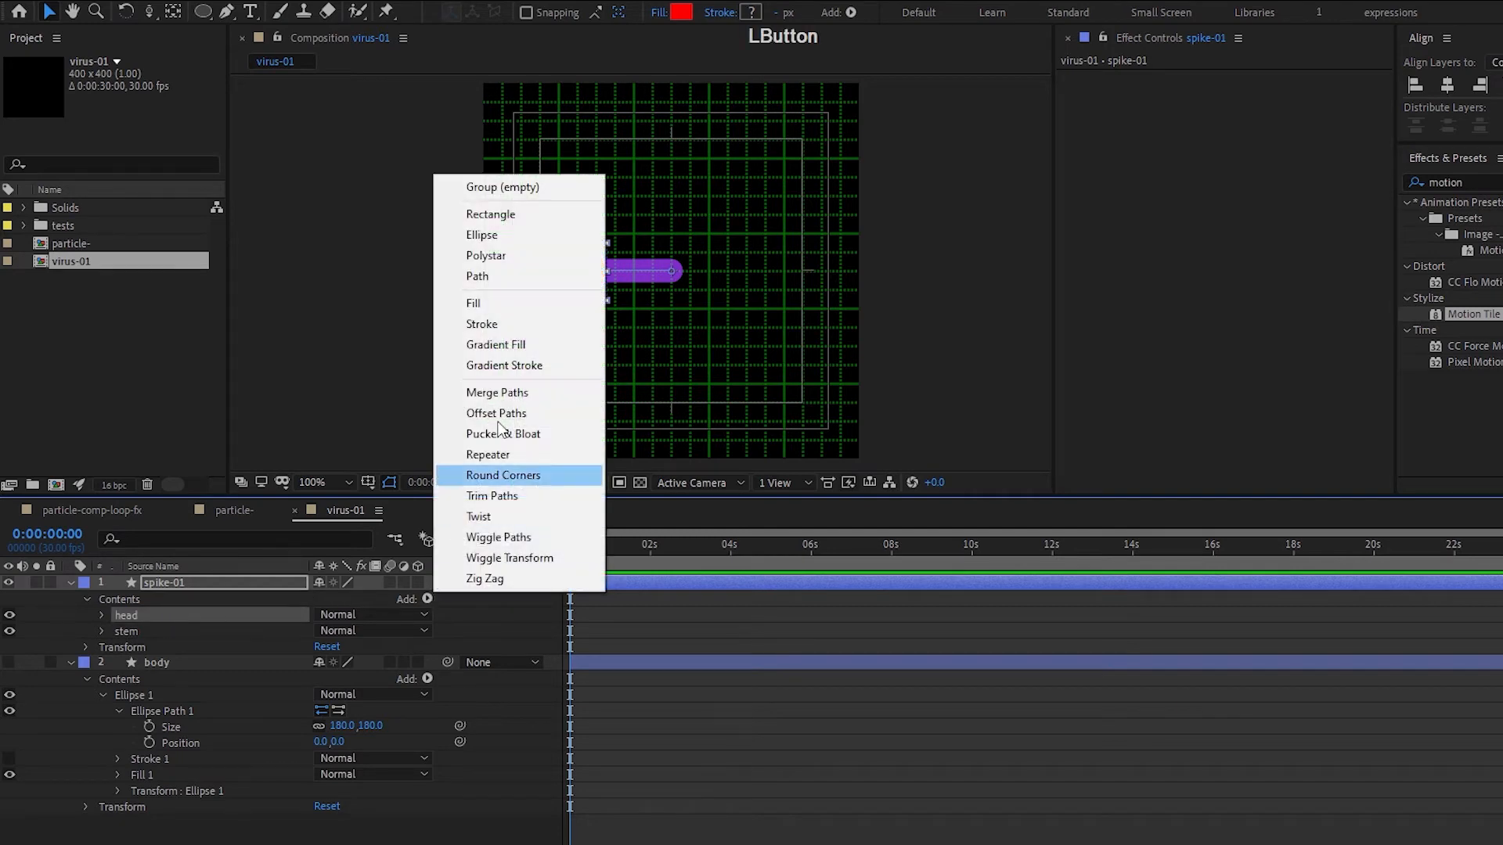
pyautogui.click(505, 187)
pyautogui.moveTo(190, 622); pyautogui.dragTo(145, 604)
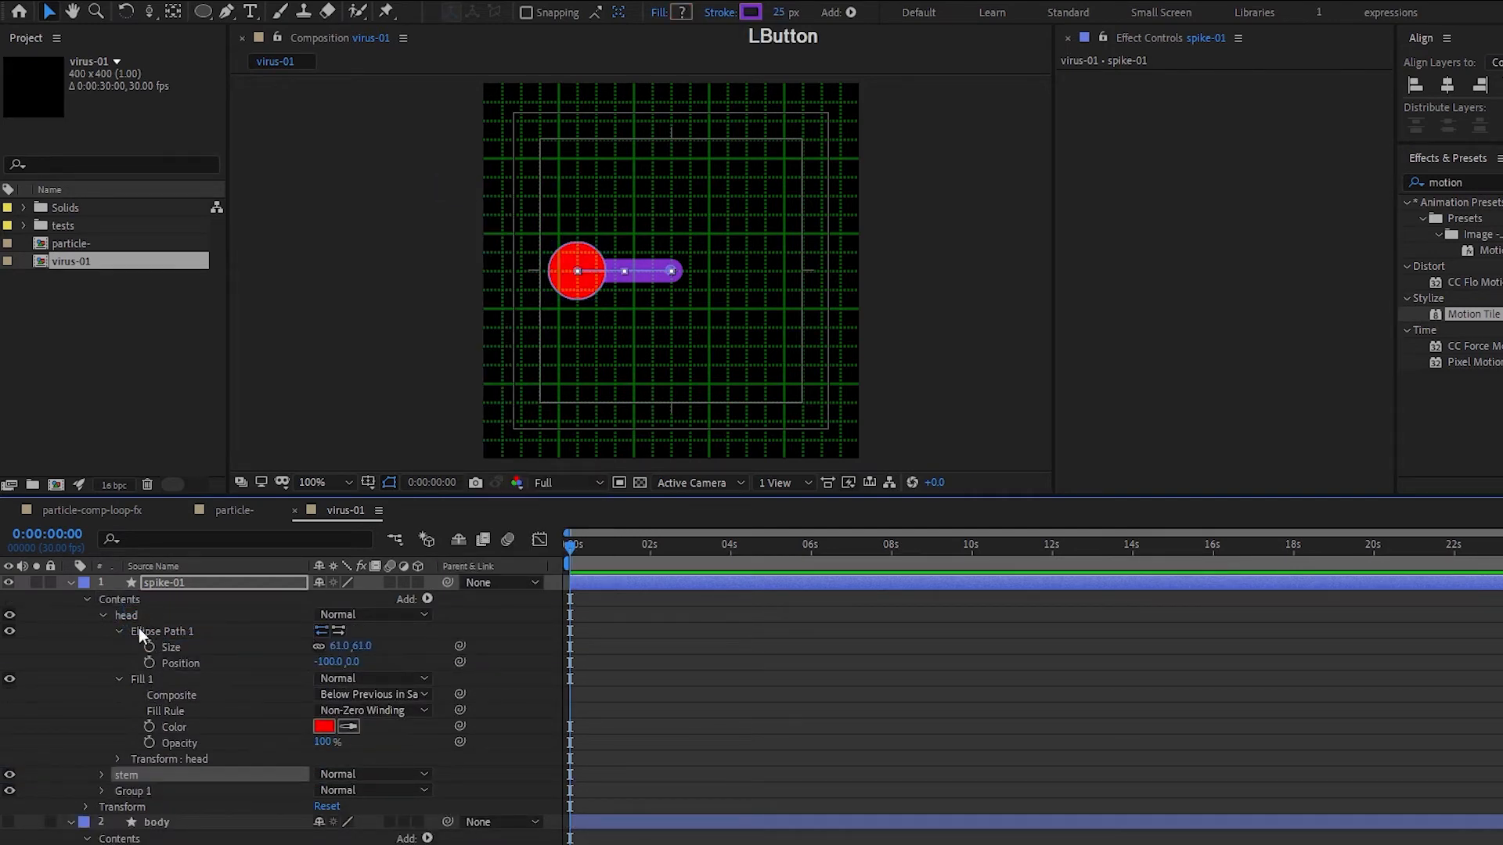
pyautogui.keyDown('ctrl'); pyautogui.click(133, 609); pyautogui.keyUp('ctrl')
pyautogui.keyDown('ctrl'); pyautogui.click(138, 617); pyautogui.keyUp('ctrl')
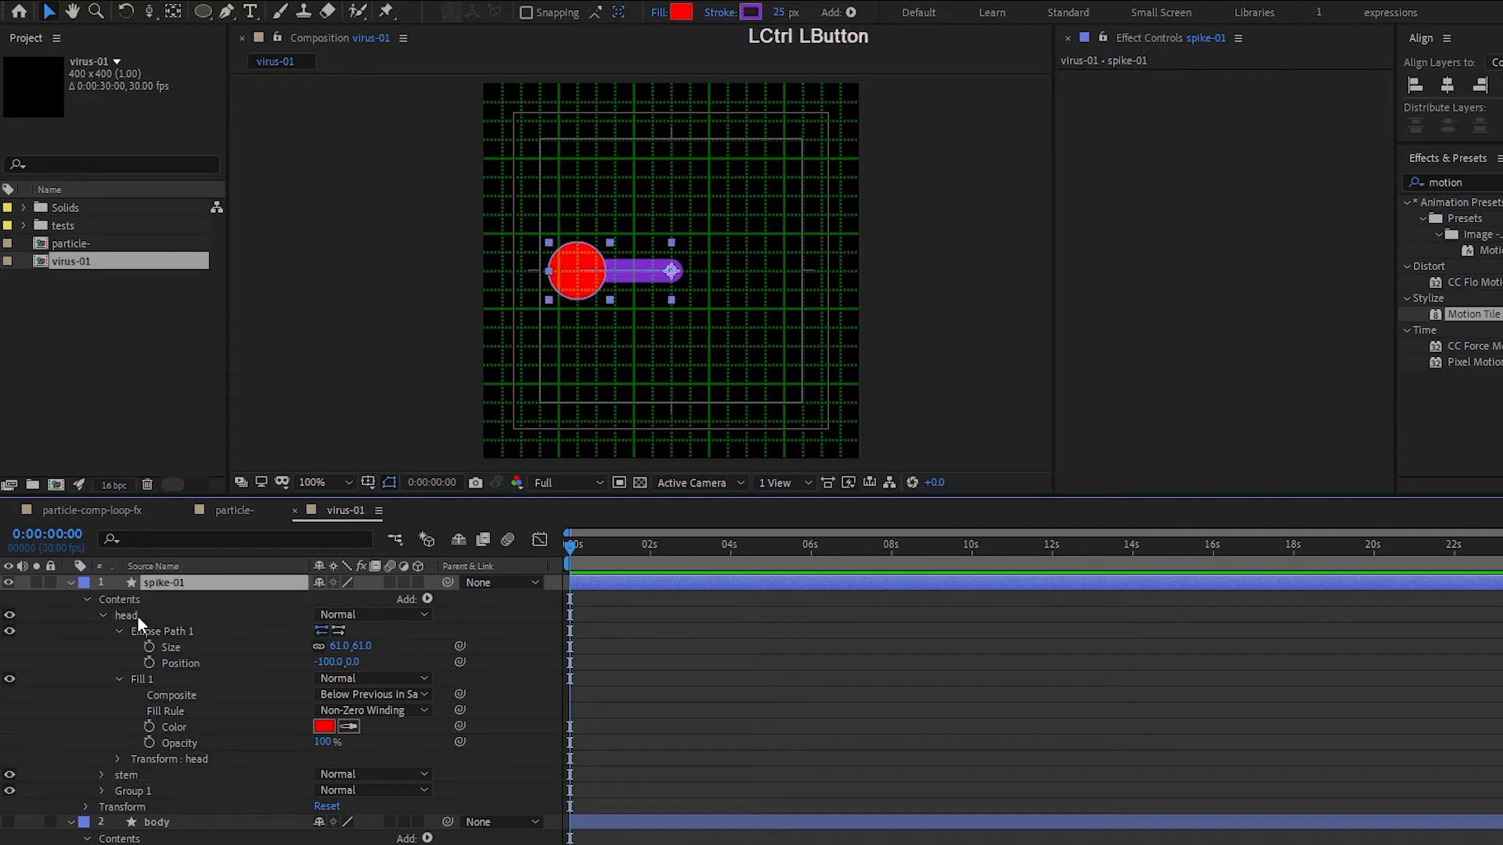
pyautogui.keyDown('ctrl'); pyautogui.click(133, 781); pyautogui.keyUp('ctrl')
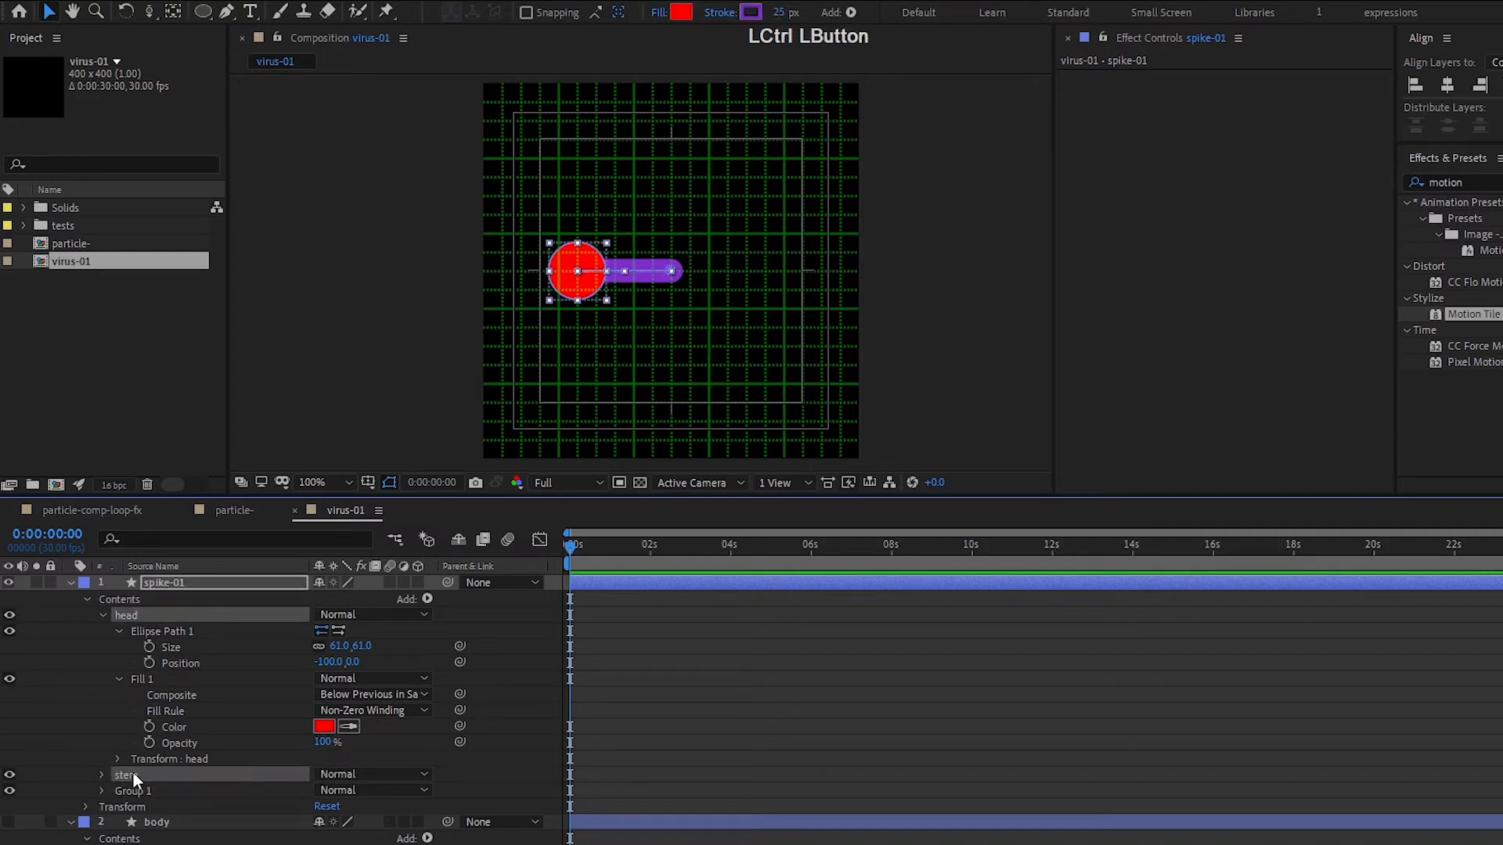
pyautogui.moveTo(133, 772); pyautogui.dragTo(139, 792)
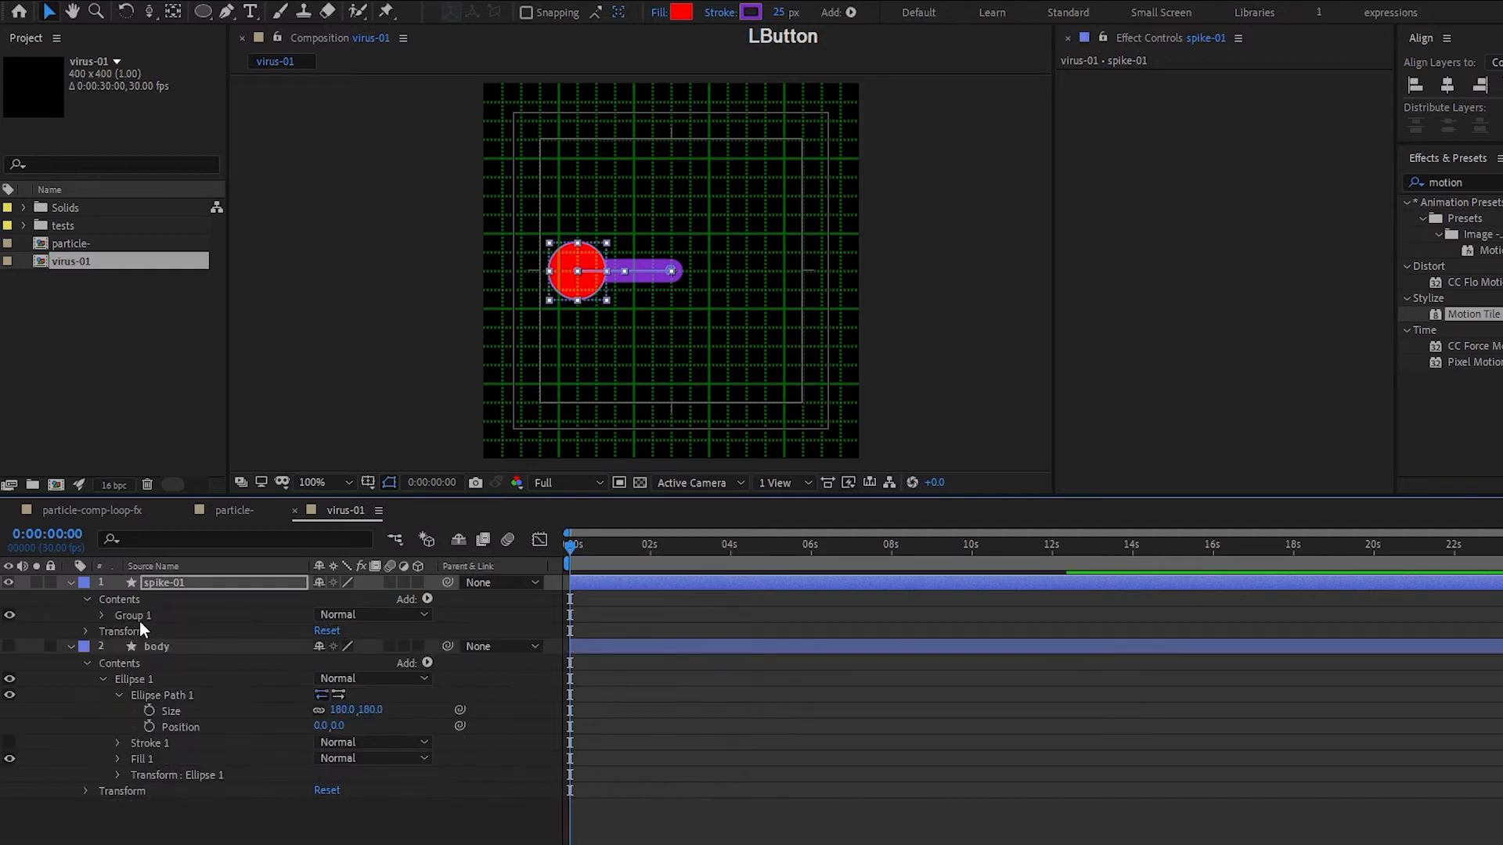
# - Rename the group holding head and stem as Spike group
pyautogui.click(137, 615)
pyautogui.press('Return')
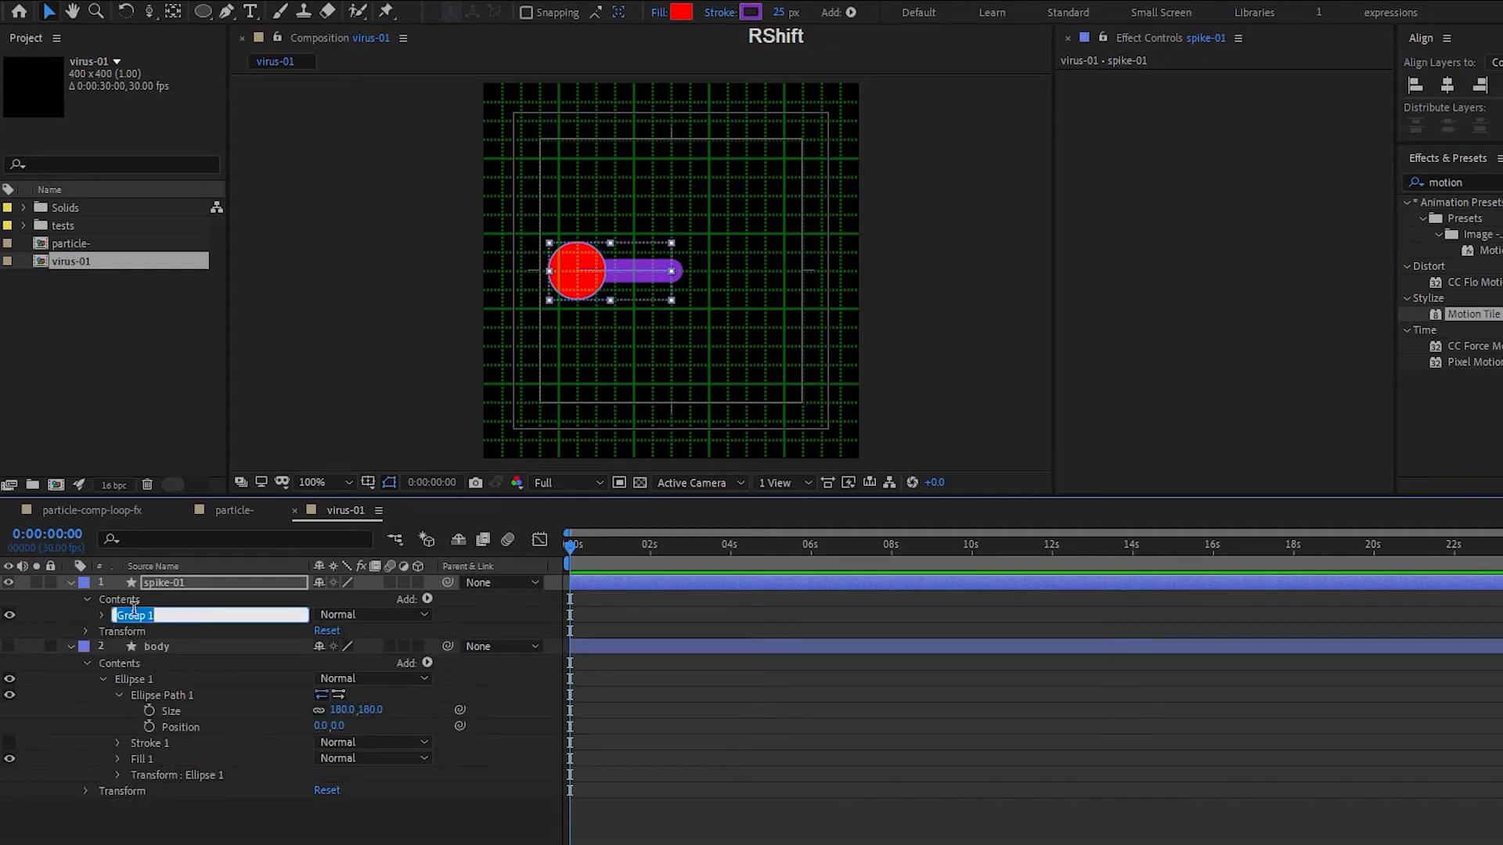
pyautogui.write('Spike group')
pyautogui.press('Return')
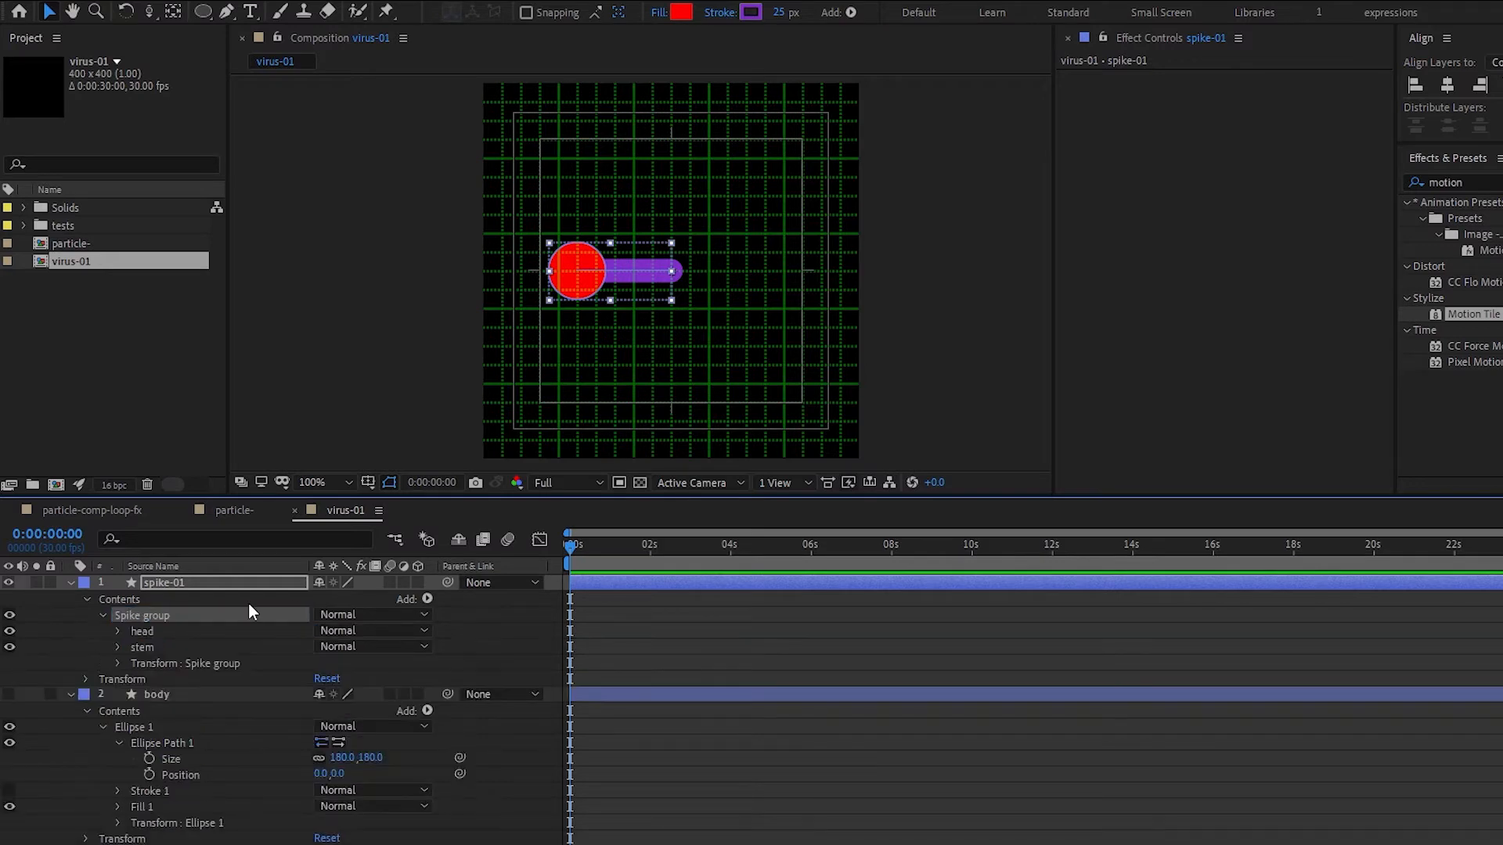
# - Add a Repeater to spike-01's contents and set its transform X position to 0
pyautogui.click(230, 607)
pyautogui.click(428, 599)
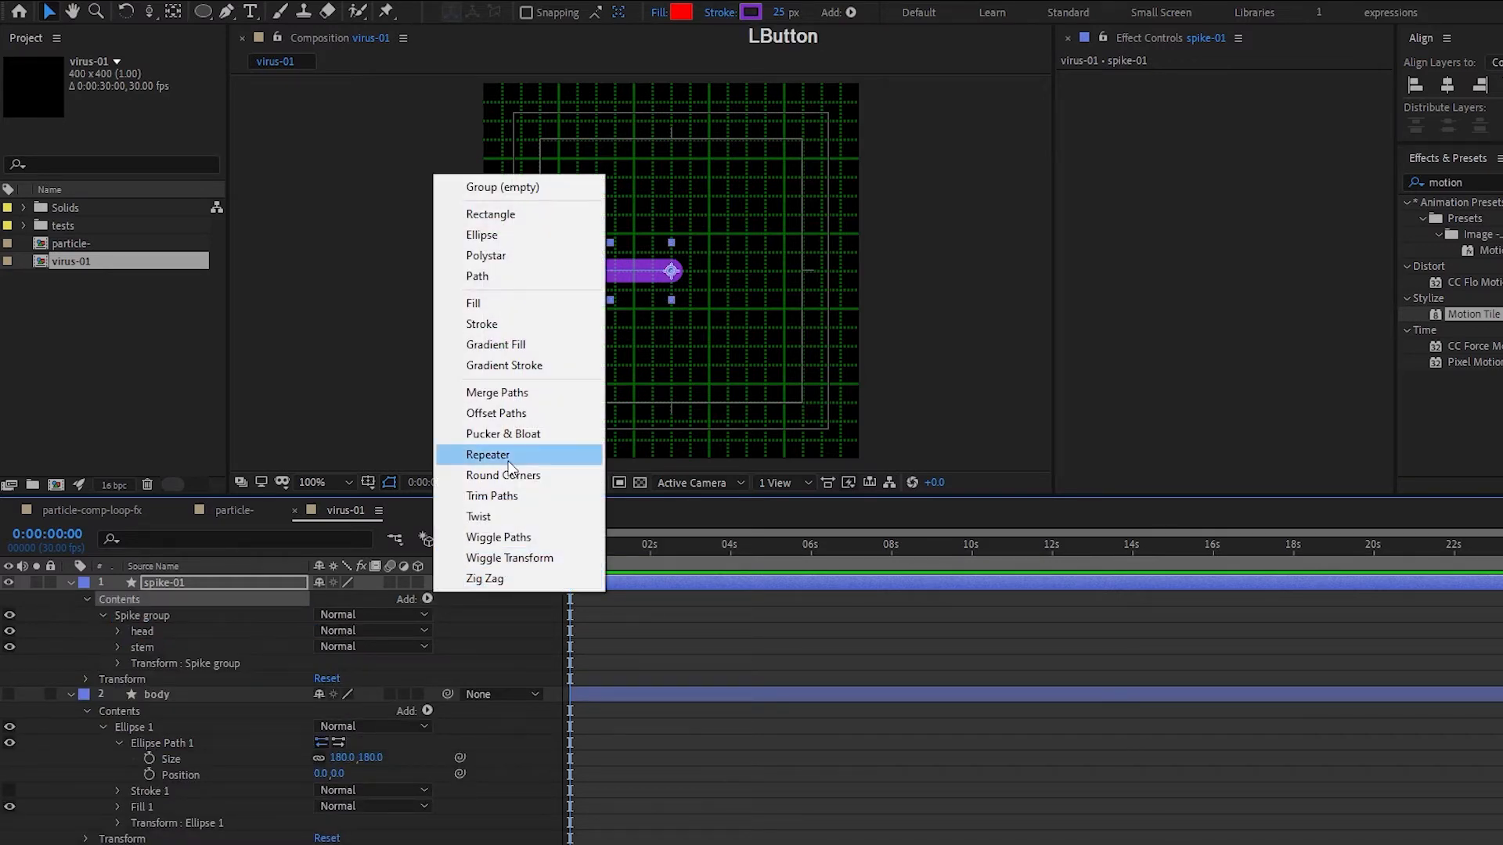
pyautogui.click(487, 454)
pyautogui.click(102, 678)
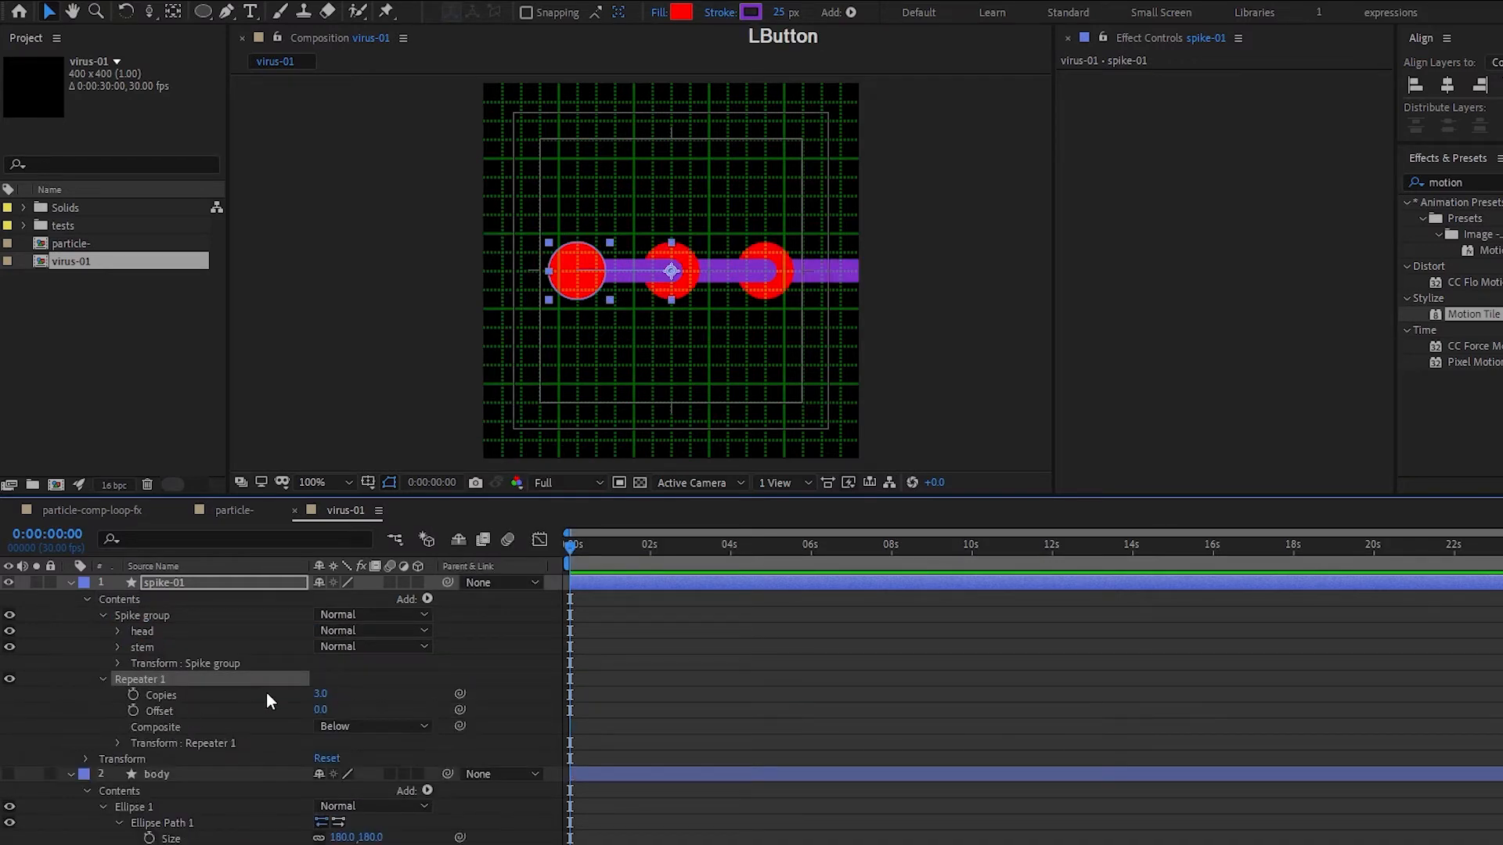
pyautogui.click(117, 742)
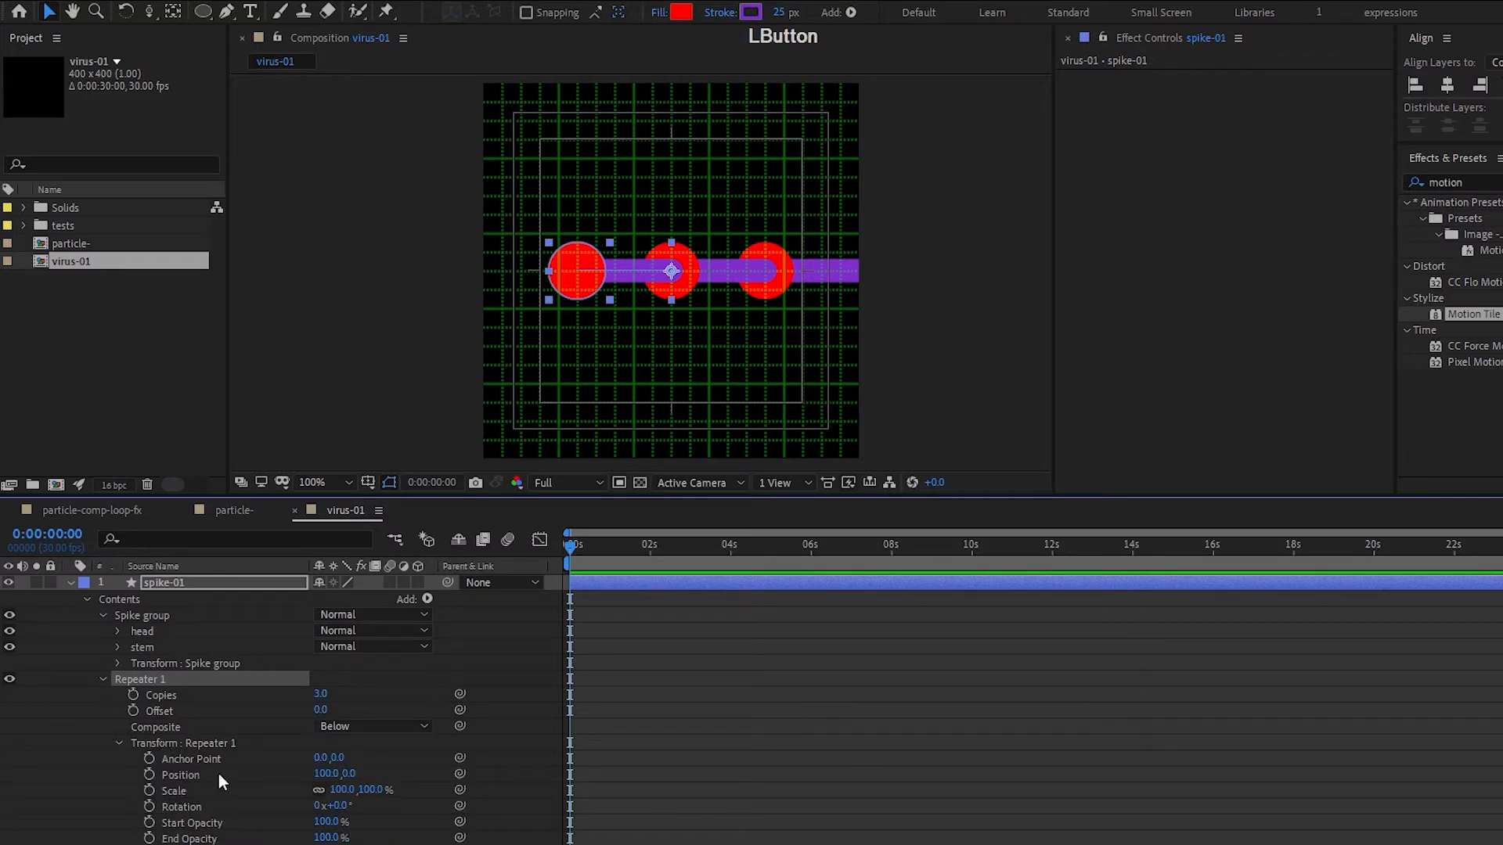
pyautogui.write('0')
pyautogui.press('Return')
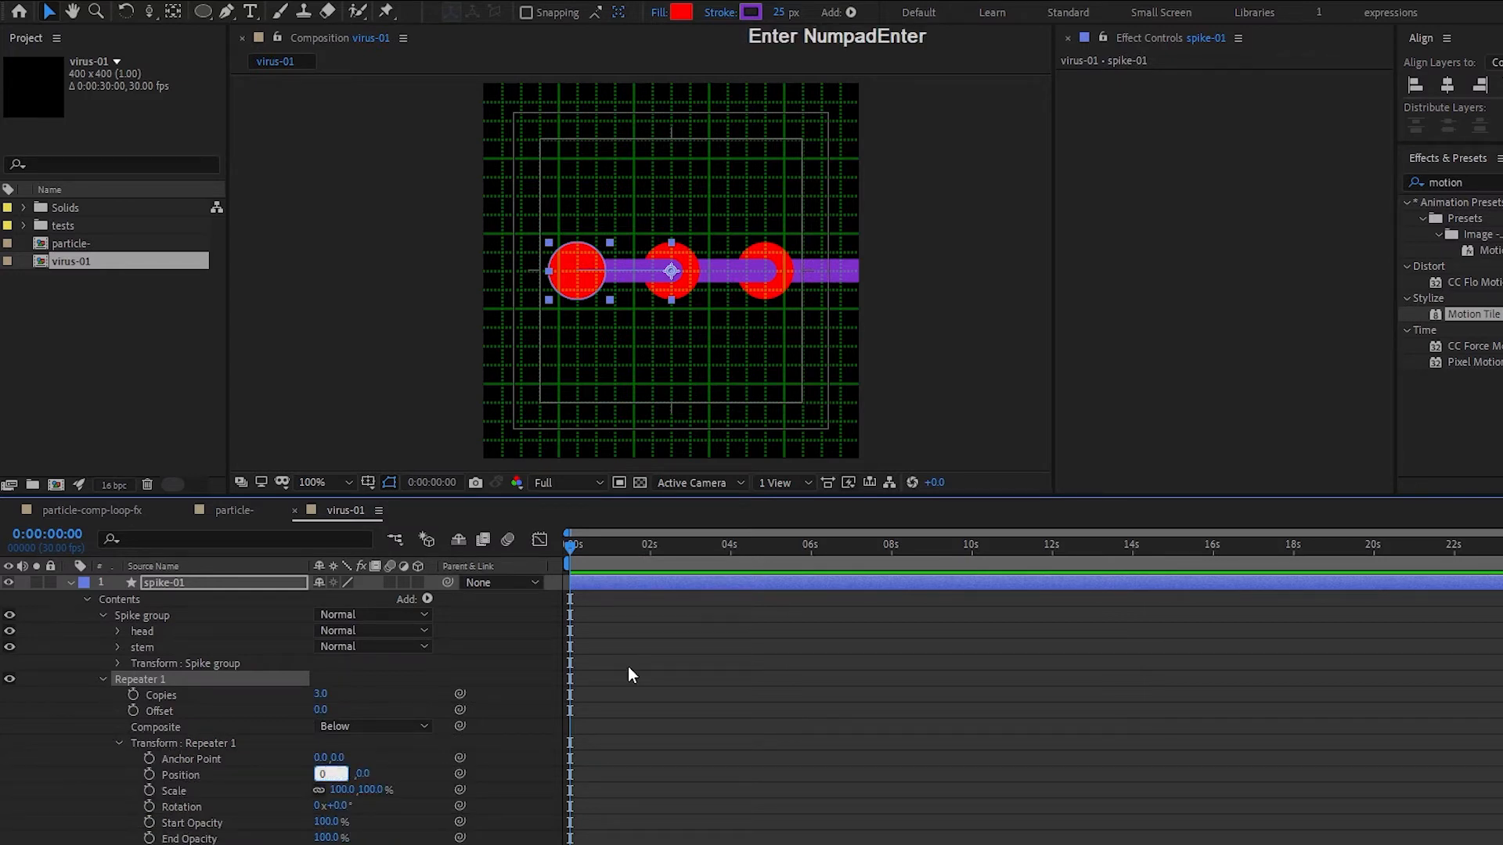
# - Set the Repeater's transform rotation to 120° to spread the copies around the centre
pyautogui.moveTo(338, 806); pyautogui.dragTo(453, 803)
pyautogui.click(342, 806)
pyautogui.press('Up')
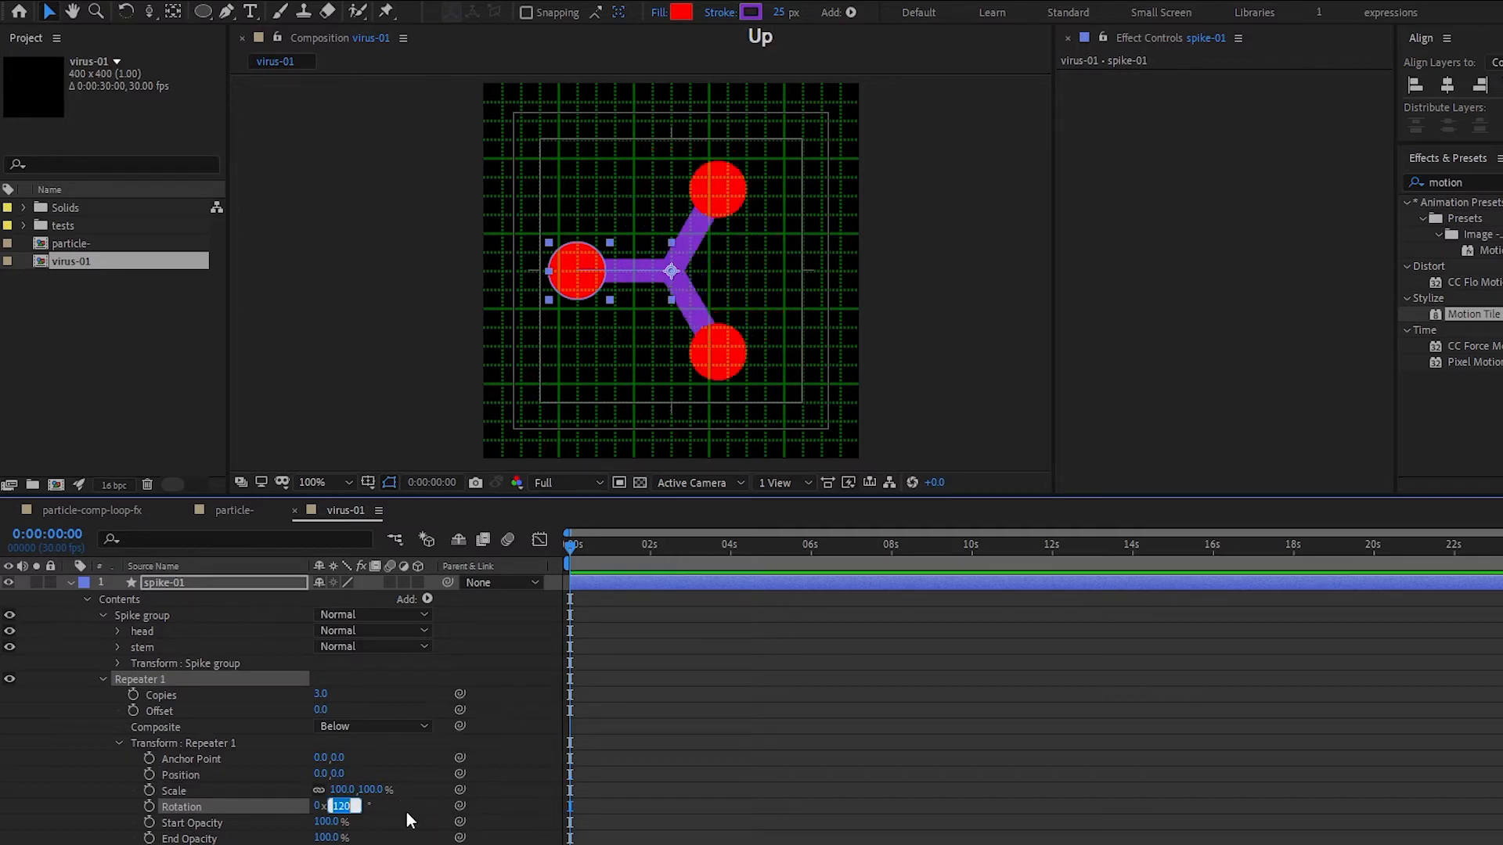
pyautogui.click(669, 281)
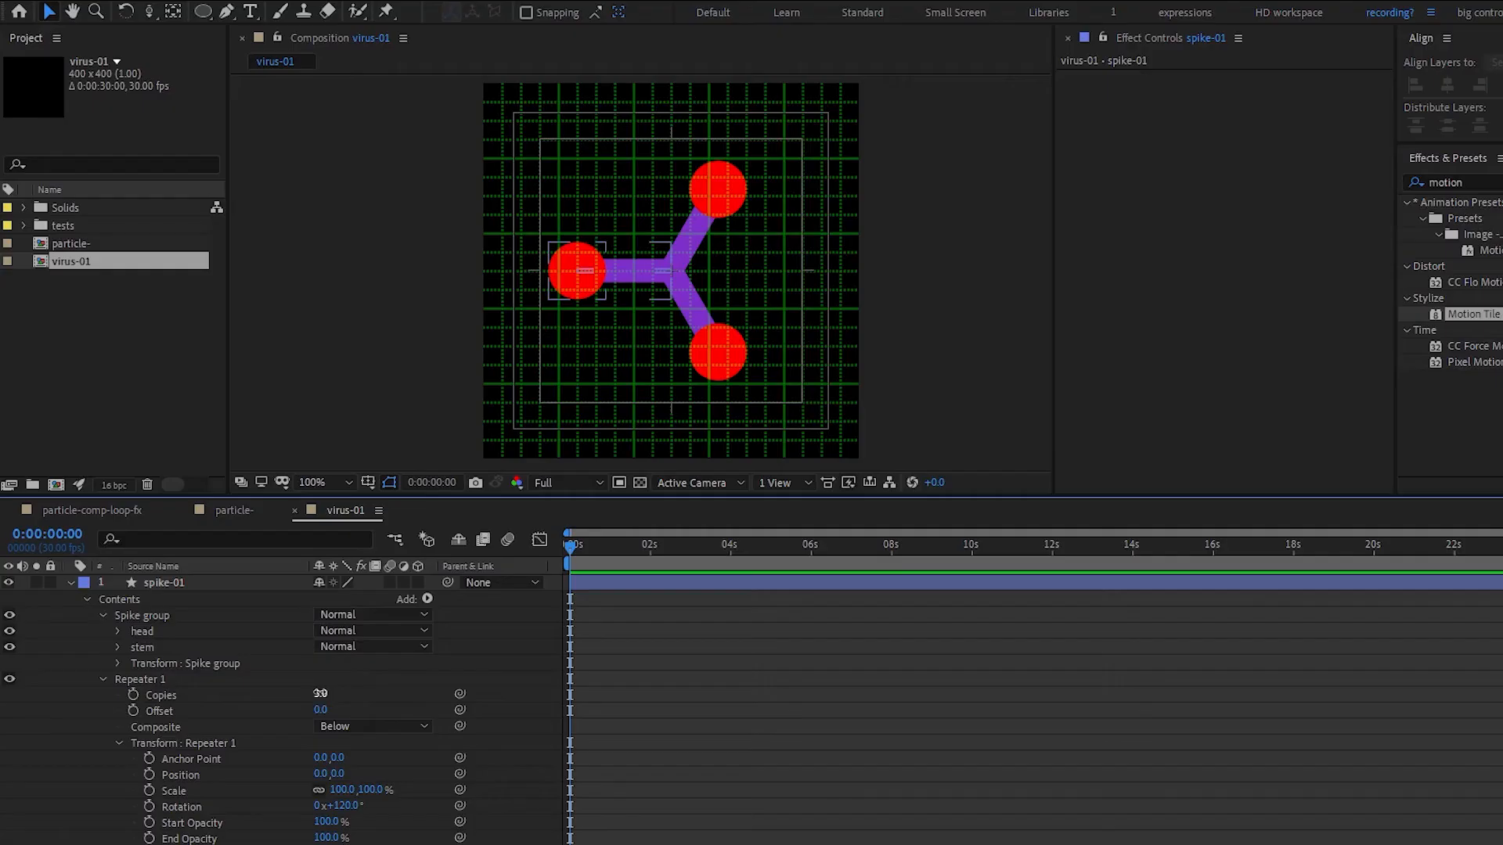
# - Set the Repeater's copies to 4 and its transform rotation to 360/4 degrees
pyautogui.click(321, 694)
pyautogui.press('Up')
pyautogui.click(403, 706)
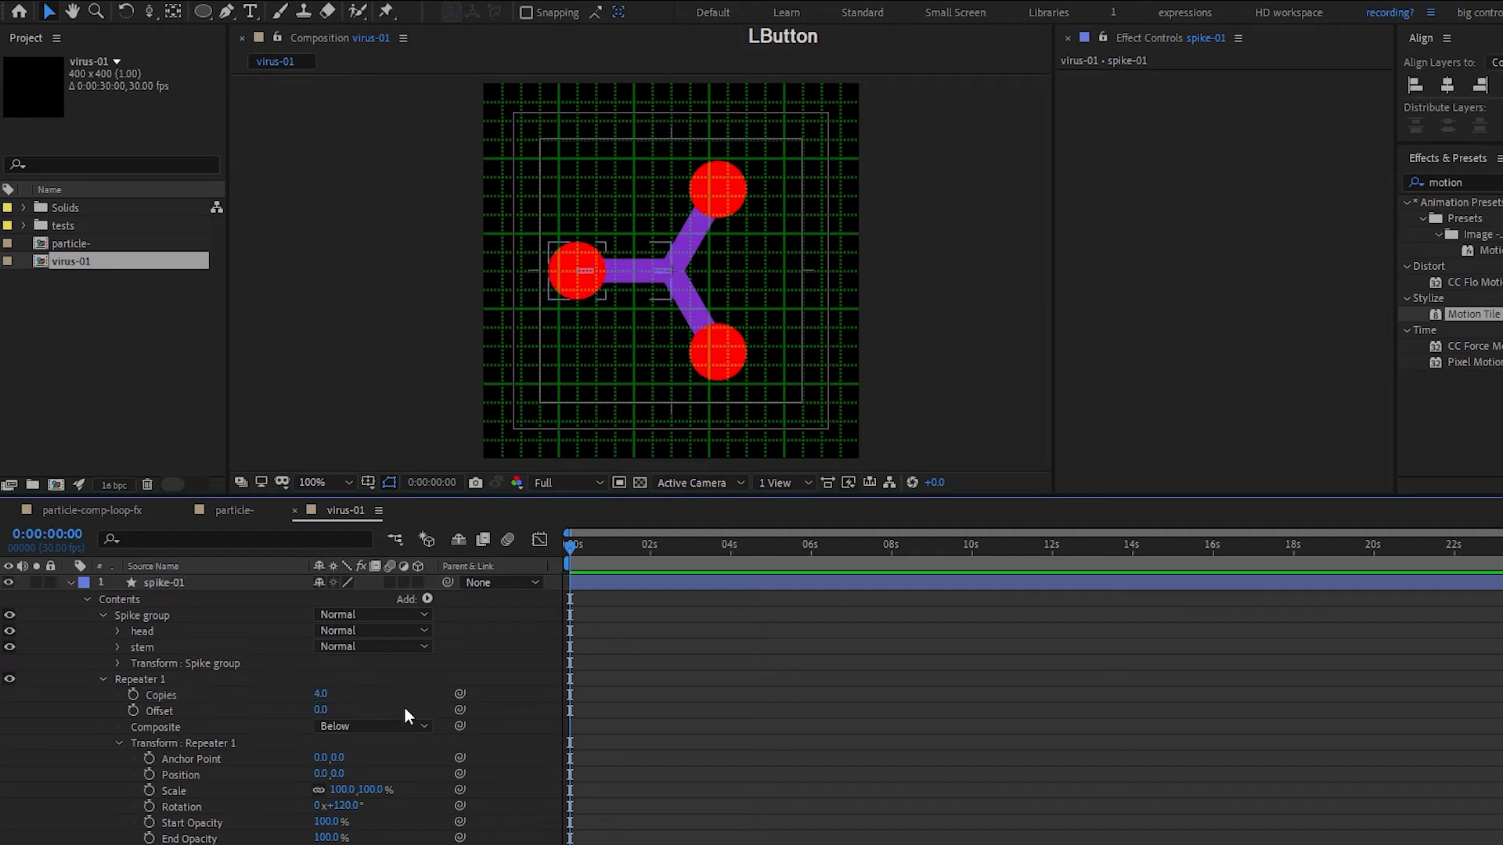
pyautogui.click(342, 806)
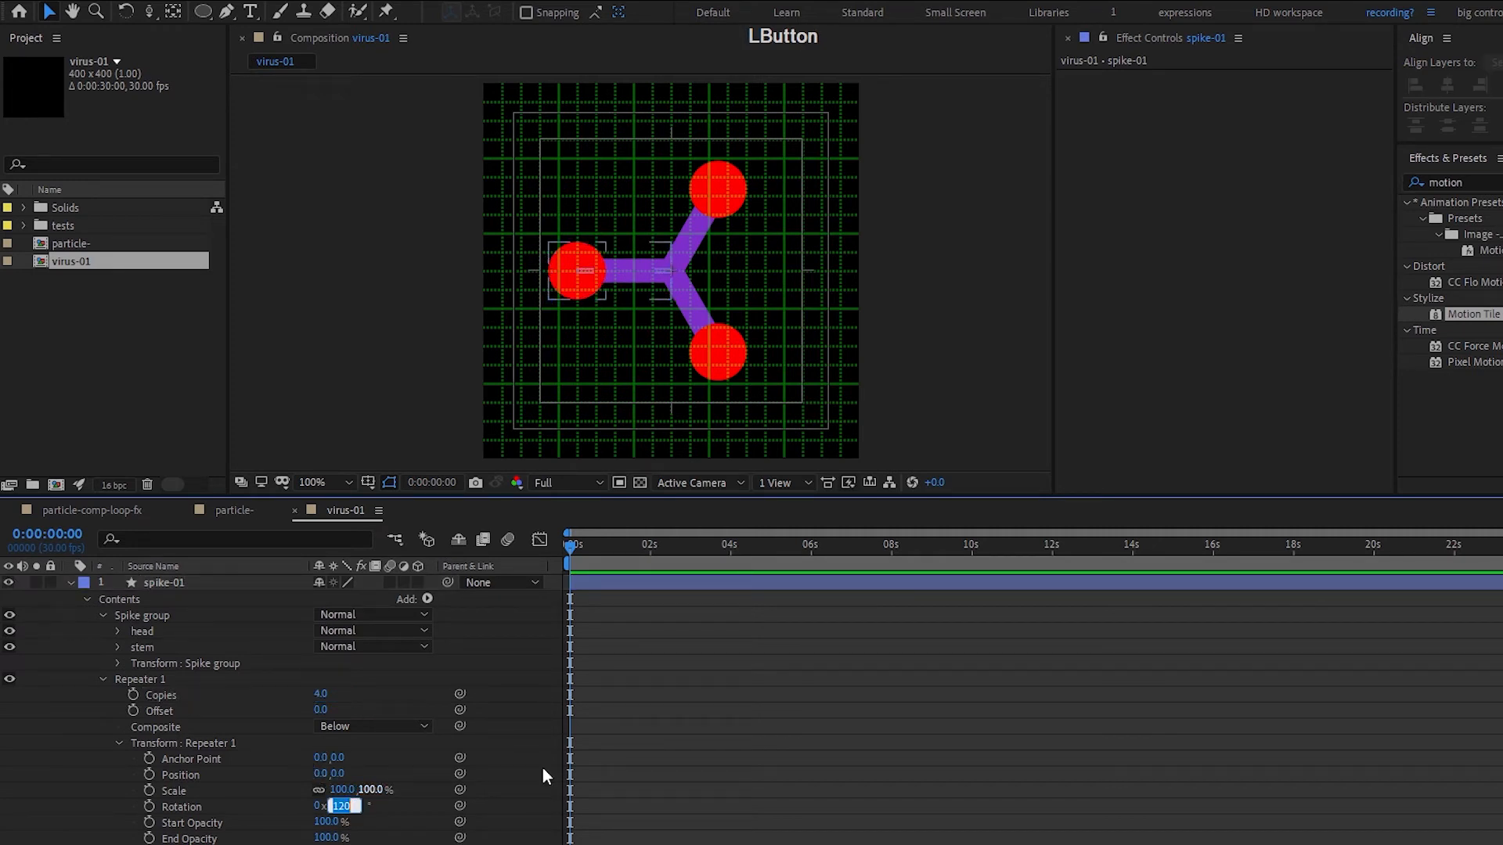
pyautogui.write('3')
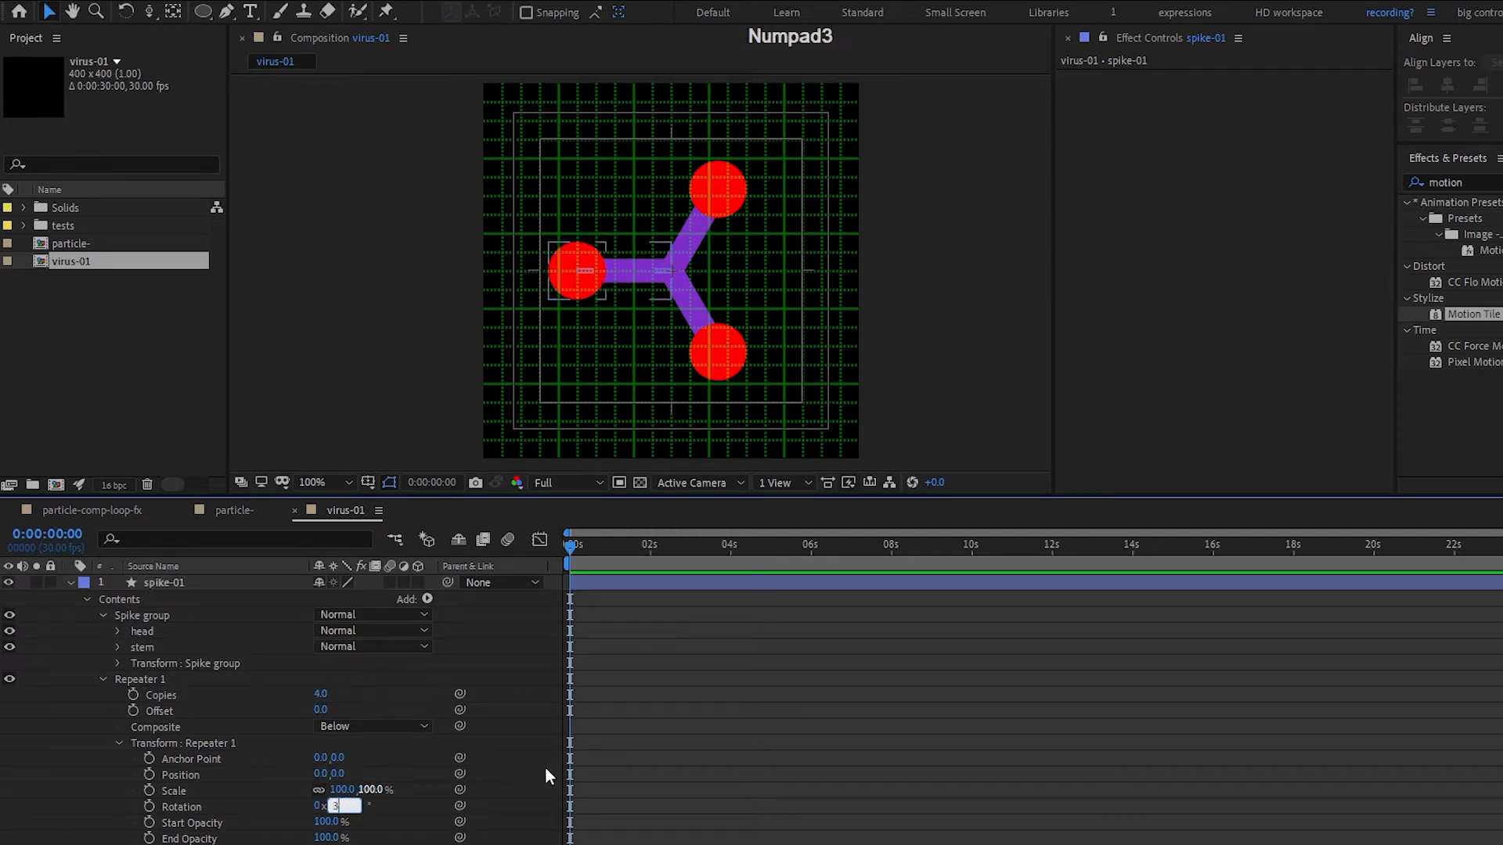
pyautogui.write('60/4')
pyautogui.press('Return')
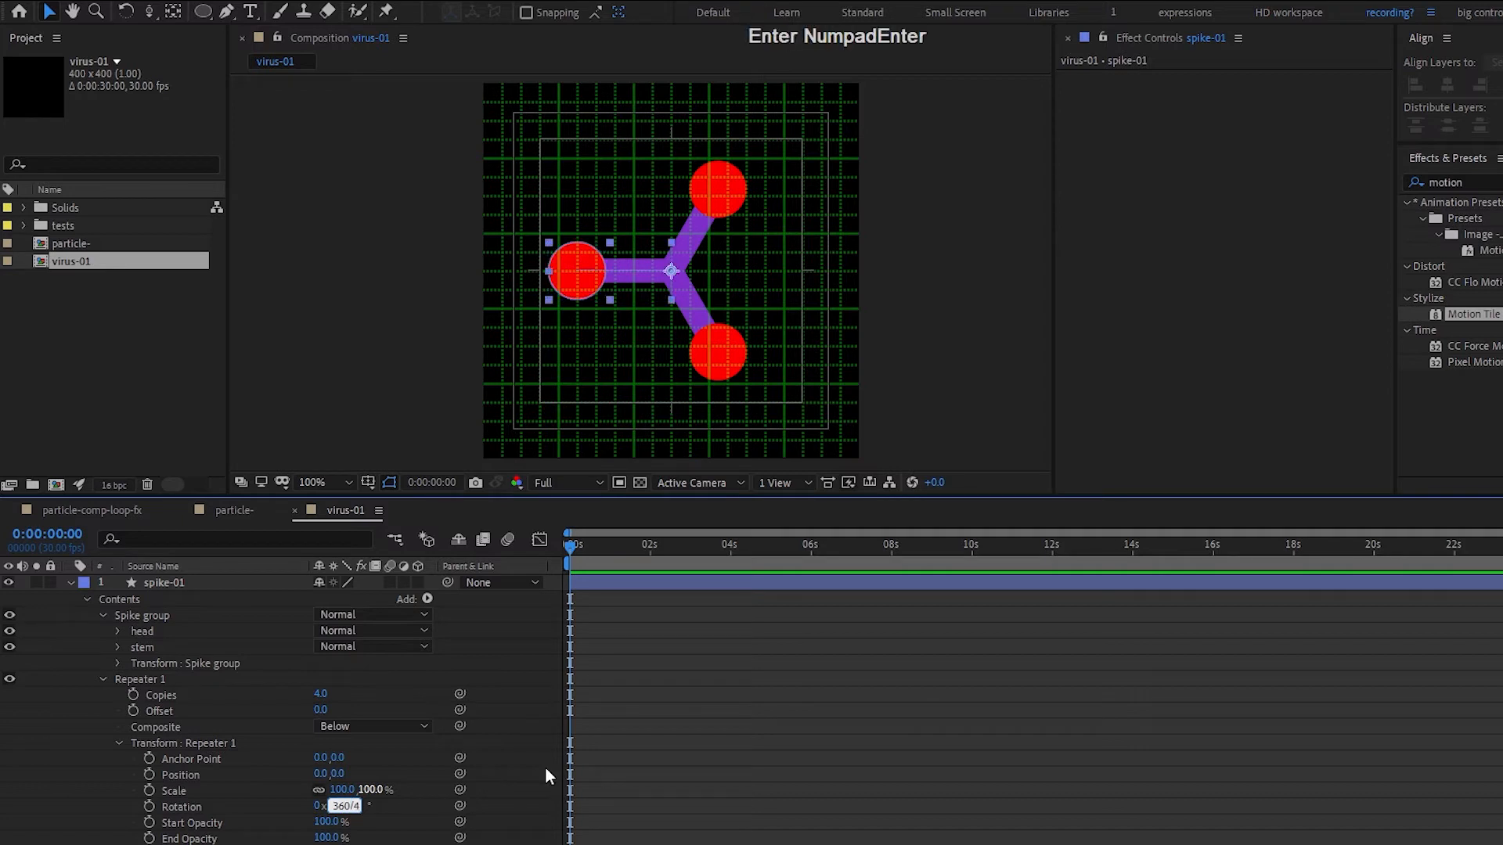
# - Set Spike group's transform X position to -60 to move the spikes outward from the centre
pyautogui.click(116, 663)
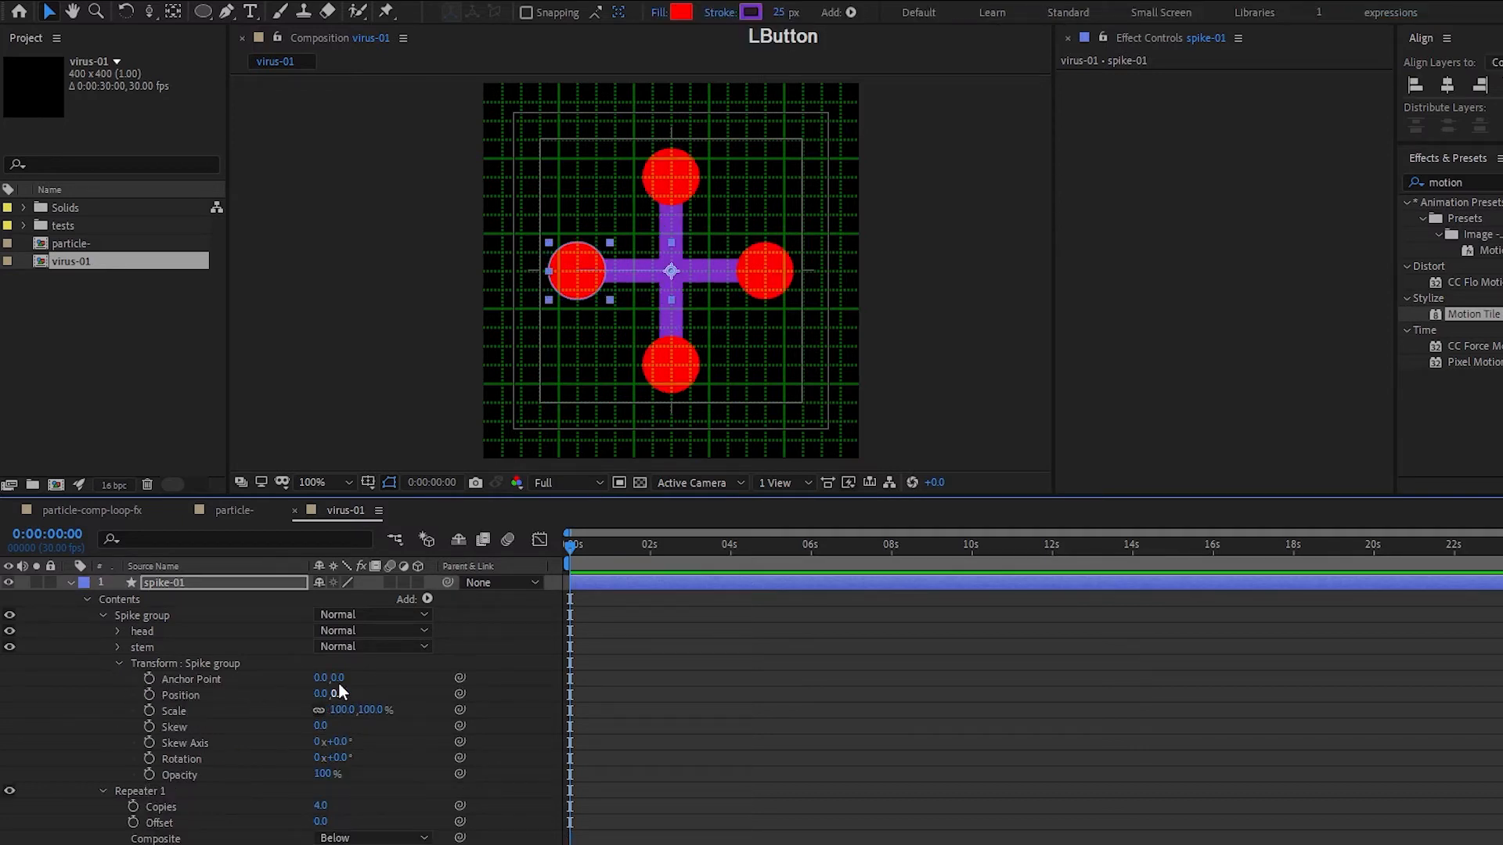
pyautogui.click(293, 691)
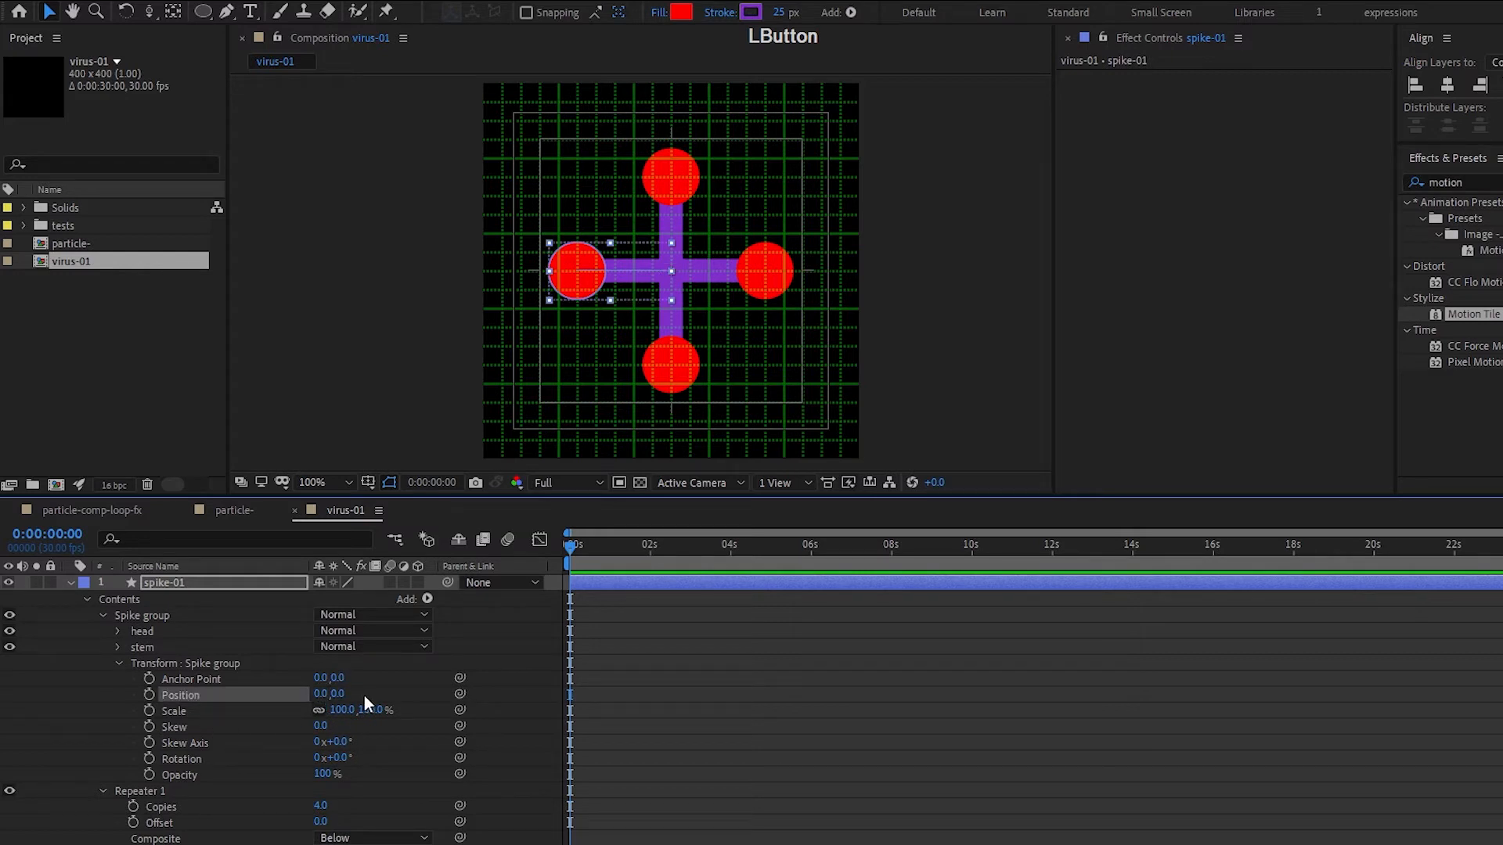
pyautogui.click(321, 694)
pyautogui.press('Down')
pyautogui.press('Down')
pyautogui.press('Down')
pyautogui.press('Down')
pyautogui.press('Down')
pyautogui.press('Down')
pyautogui.press('Down')
pyautogui.press('Down')
pyautogui.press('Down')
pyautogui.press('Down')
pyautogui.press('Down')
pyautogui.press('Down')
pyautogui.press('Down')
pyautogui.press('Down')
pyautogui.press('Down')
pyautogui.press('Down')
pyautogui.press('Down')
pyautogui.press('Down')
pyautogui.press('Down')
pyautogui.press('Down')
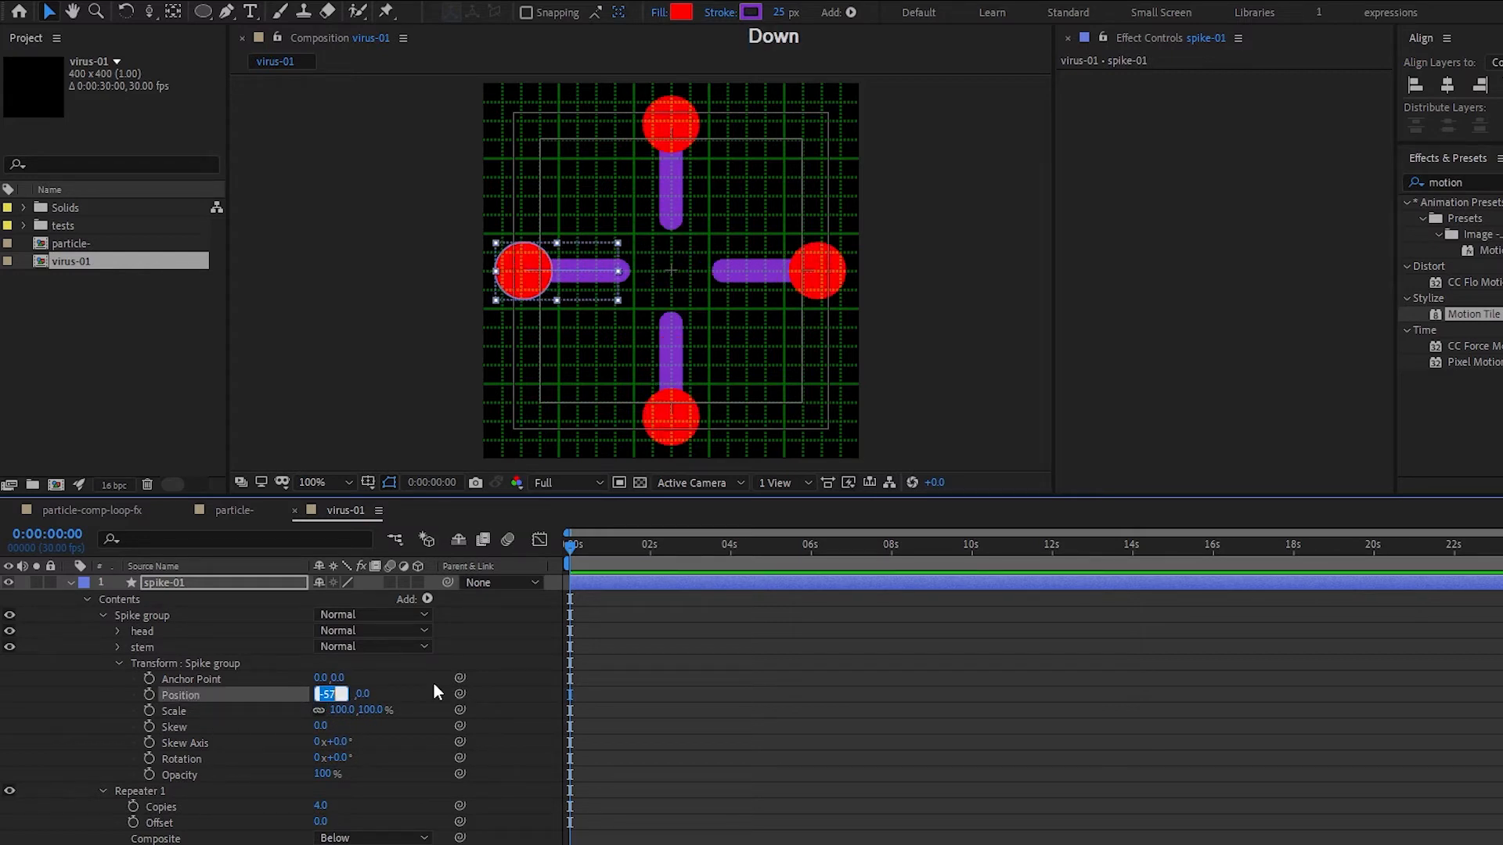
pyautogui.press('Down')
pyautogui.press('Down')
pyautogui.press('Down')
pyautogui.click(431, 682)
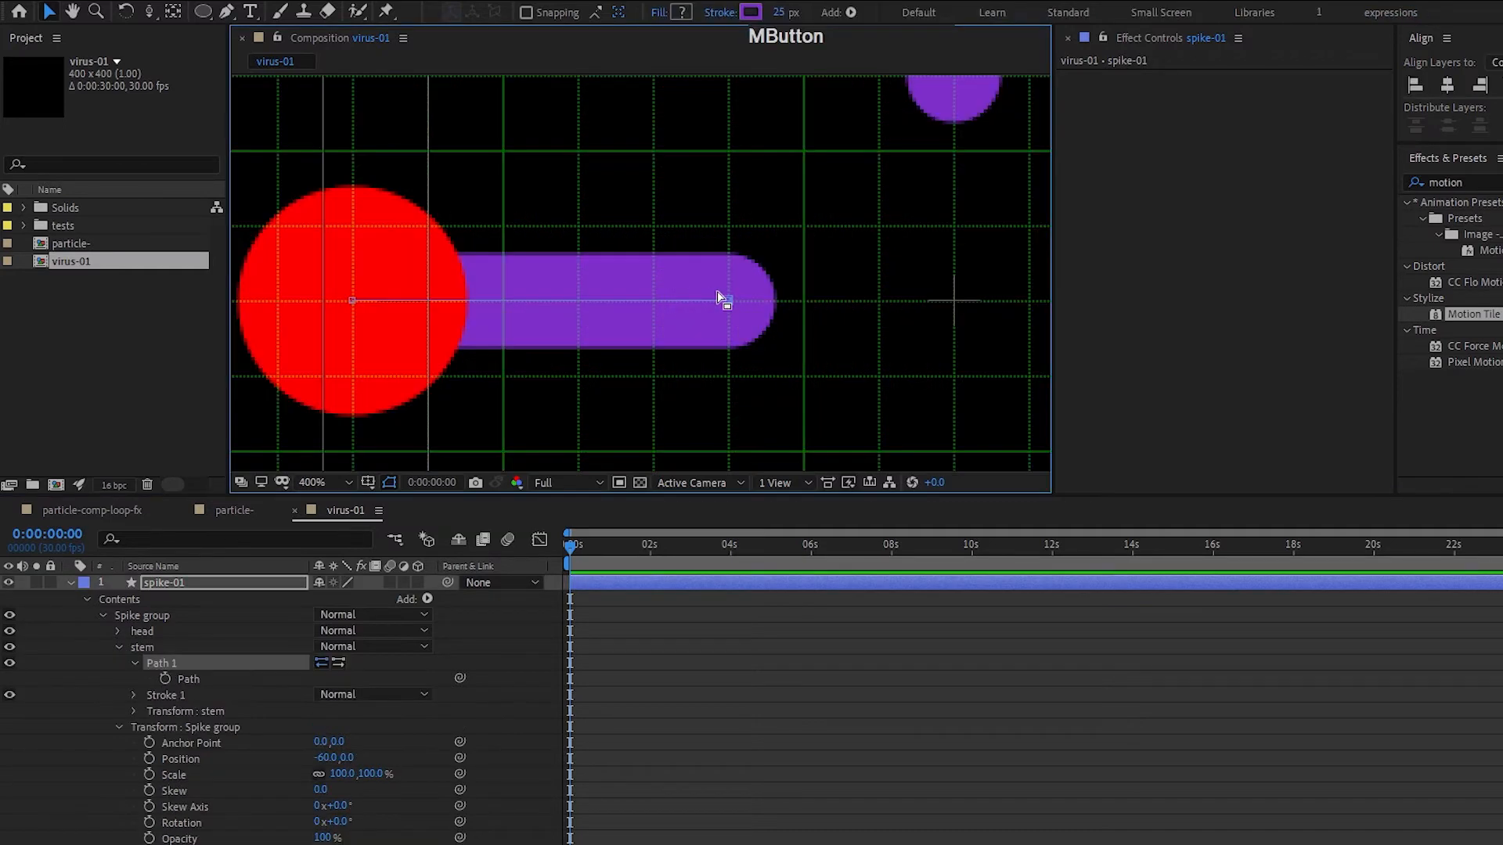
# - Shorten the stem by moving its inner end point one grid line closer to the head
pyautogui.click(728, 303)
pyautogui.moveTo(729, 305); pyautogui.dragTo(655, 310)
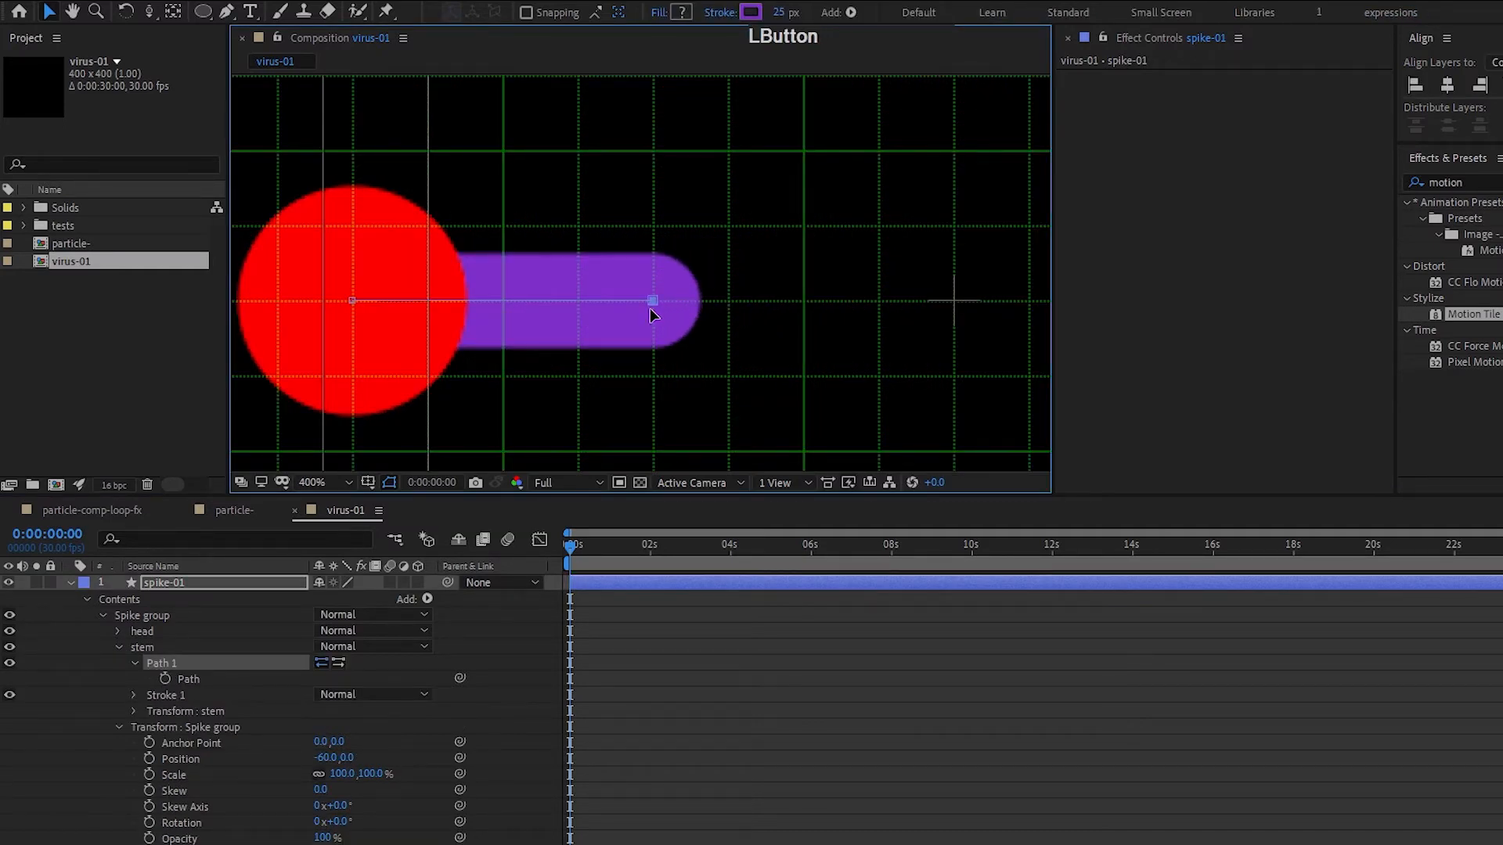
pyautogui.scroll(-1, 618, 252)
pyautogui.scroll(1, 648, 310)
pyautogui.middleClick(656, 277)
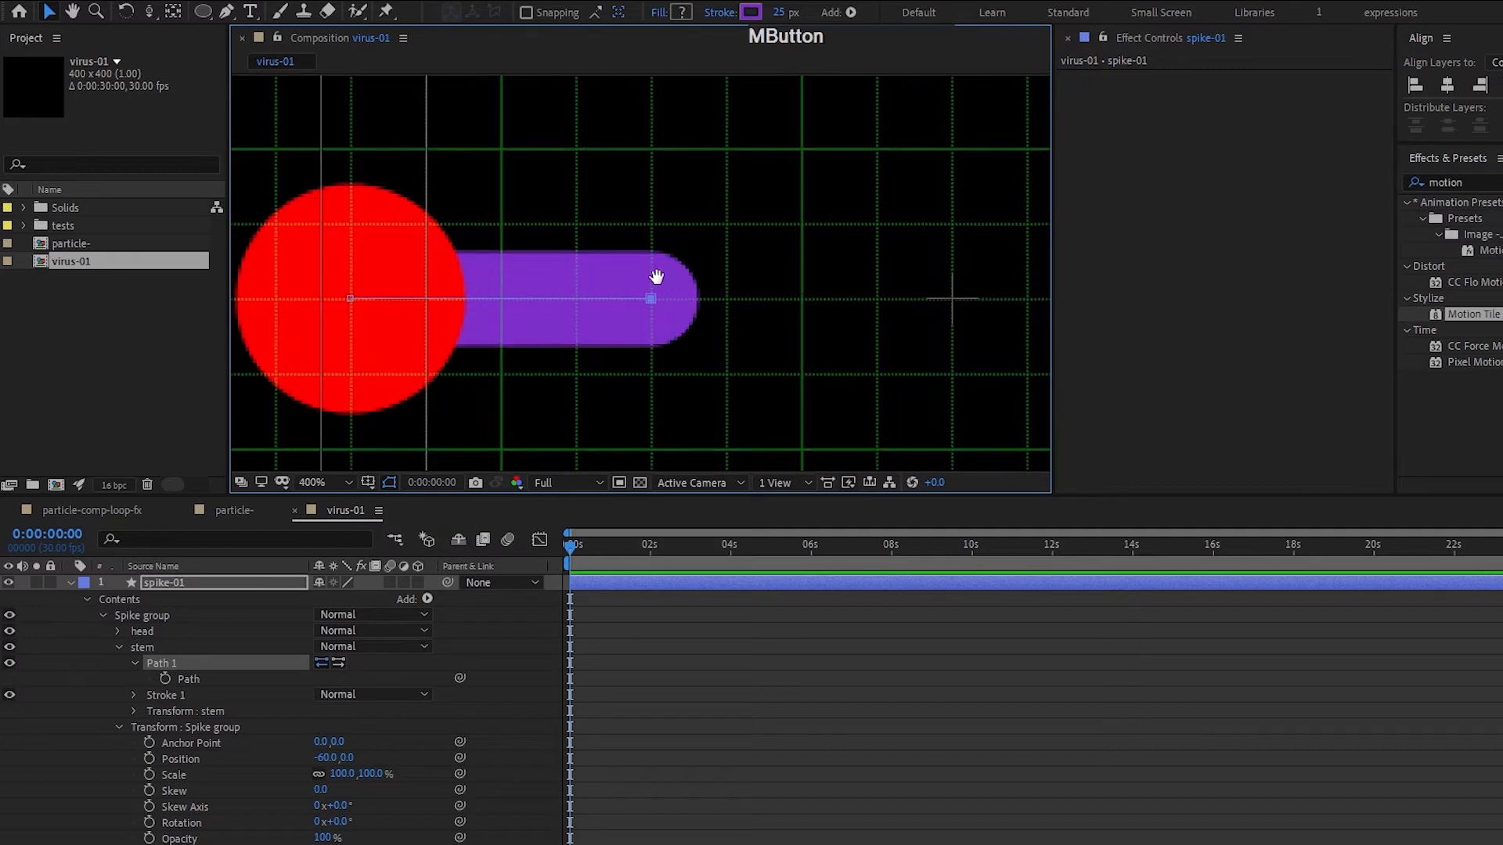
pyautogui.moveTo(657, 277); pyautogui.dragTo(764, 253)
# - Set the head's ellipse size to 50 × 50
pyautogui.click(156, 631)
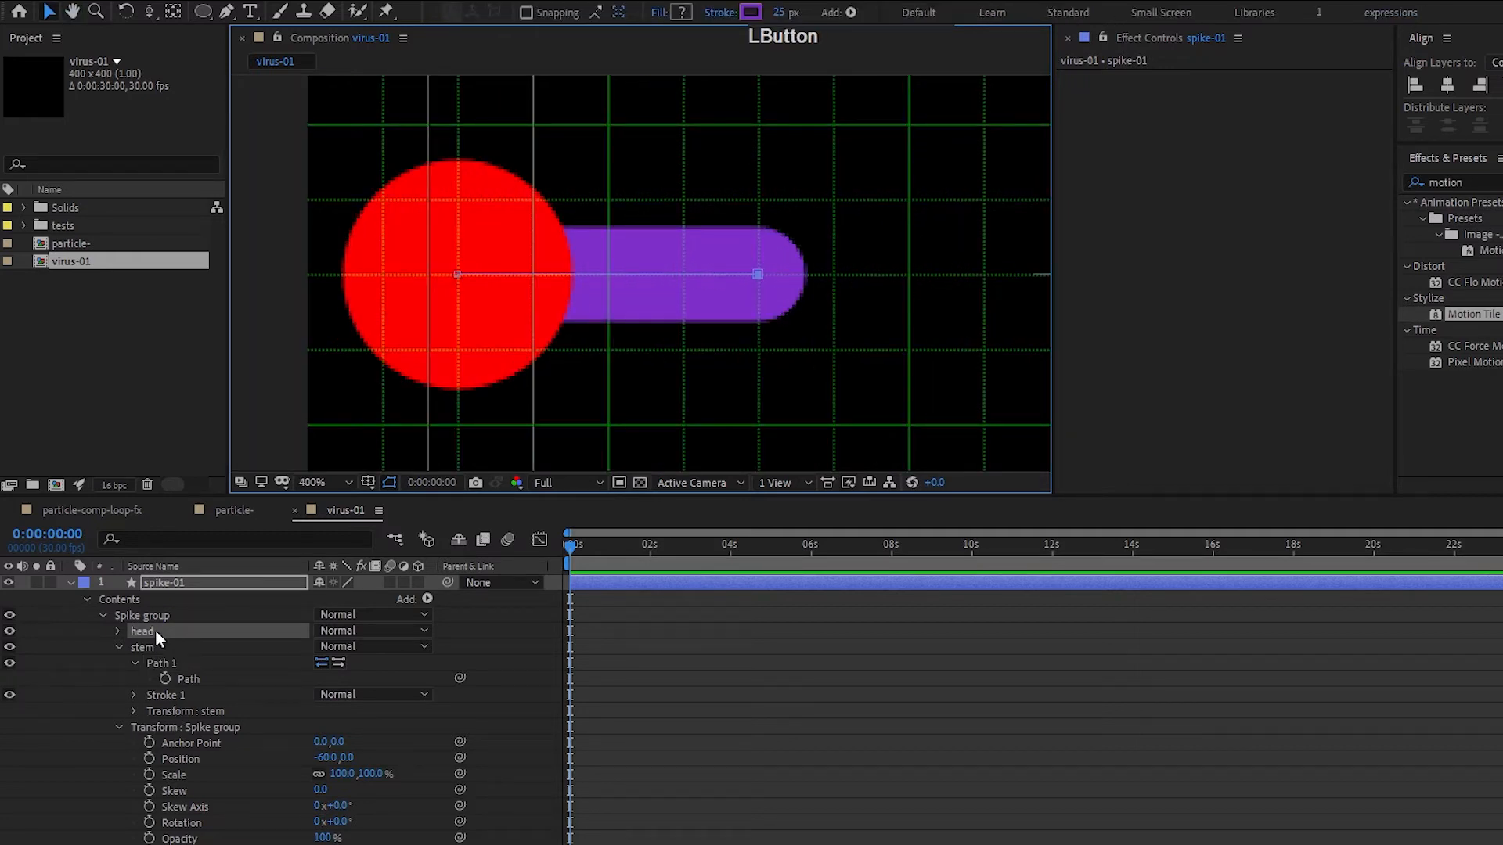
pyautogui.click(119, 631)
pyautogui.click(134, 647)
pyautogui.click(341, 662)
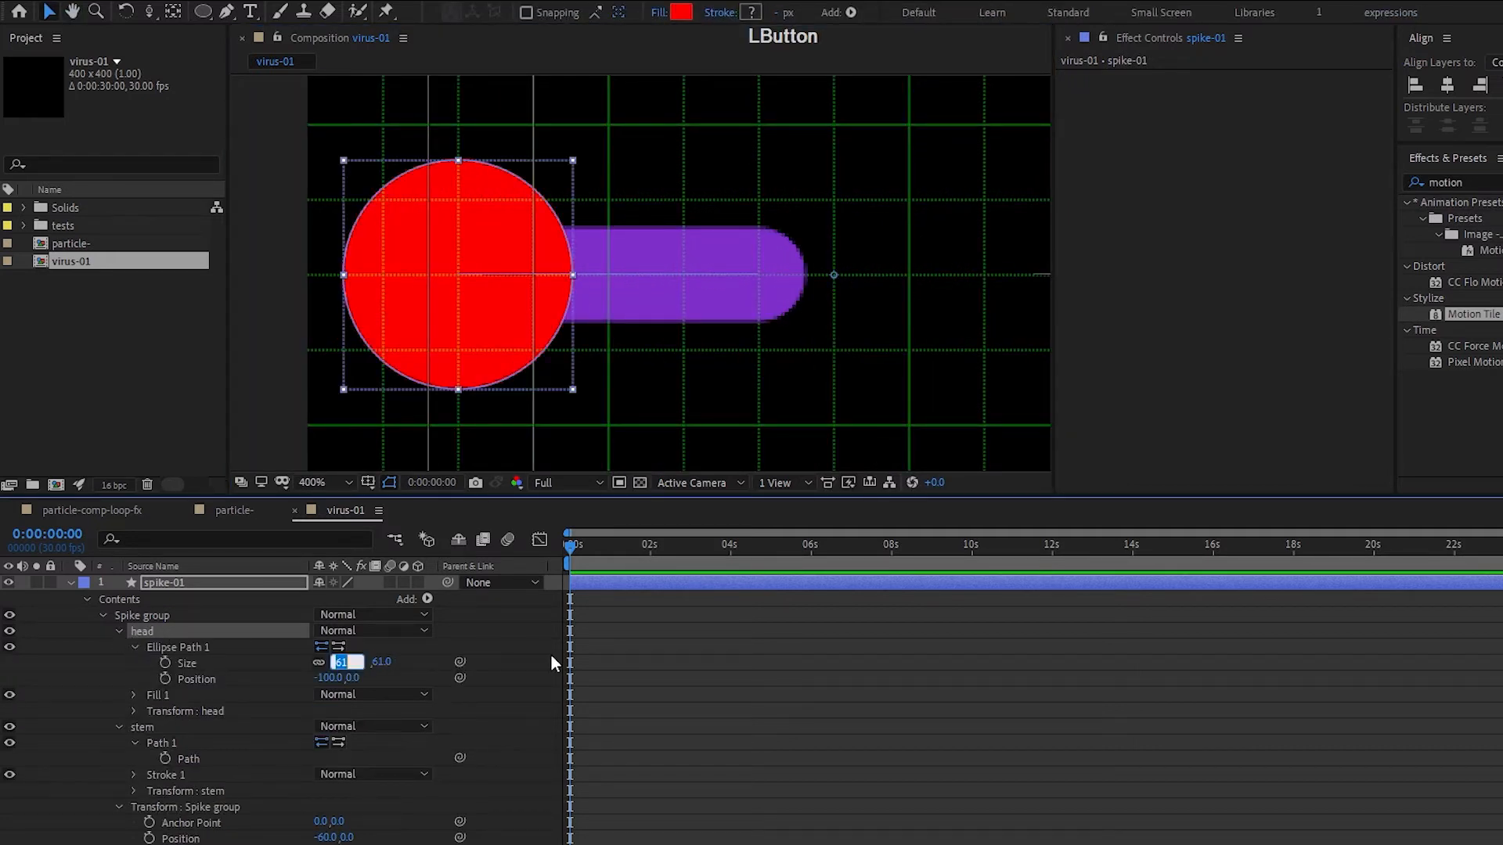
pyautogui.write('50')
pyautogui.press('Return')
pyautogui.click(406, 608)
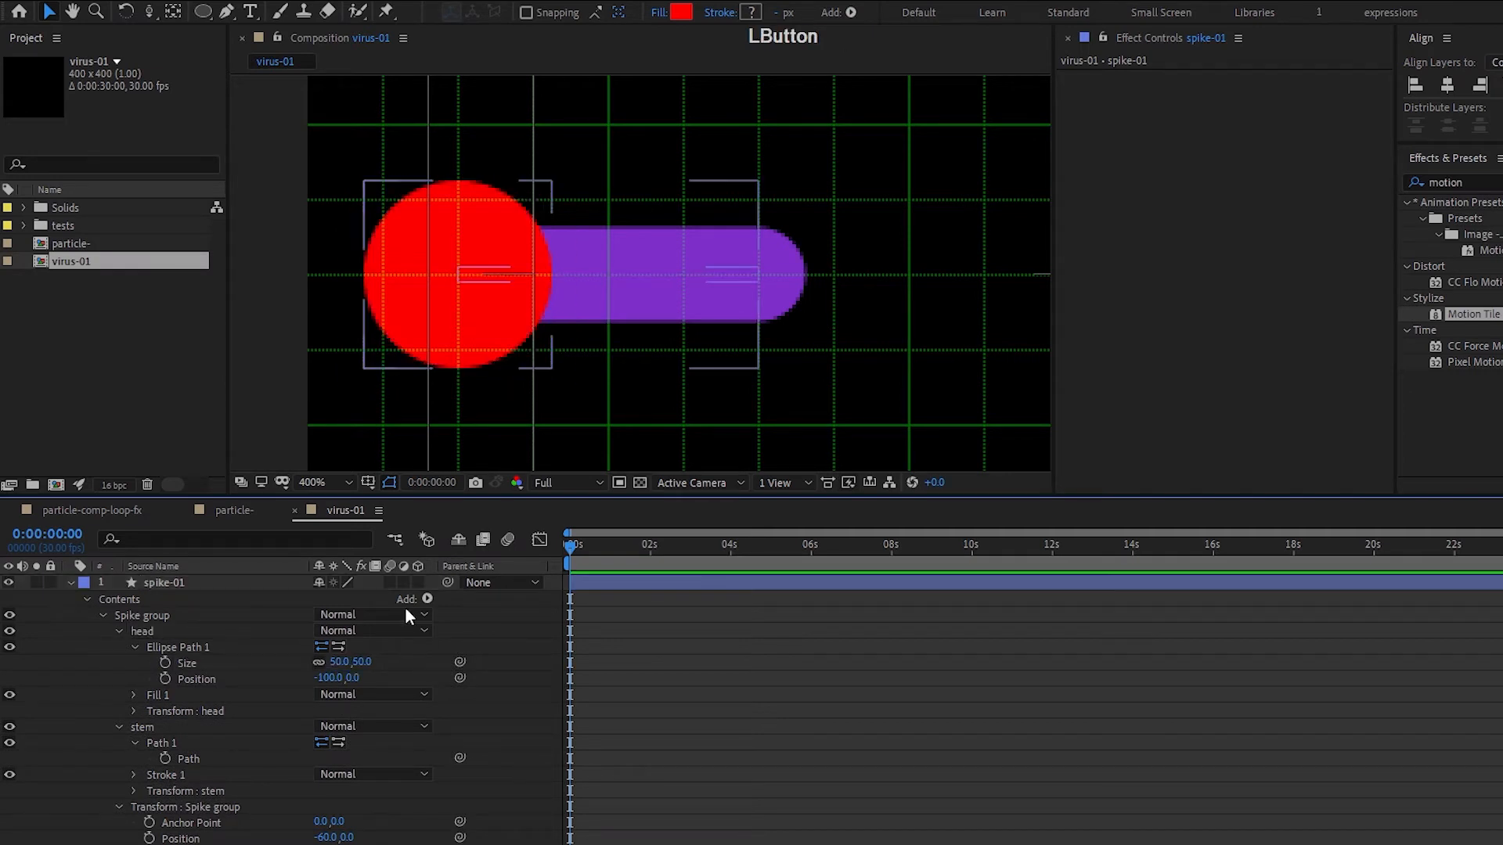
# - Turn the body layer's visibility on to show it together with the four spikes
pyautogui.scroll(-4, 792, 249)
pyautogui.click(488, 618)
pyautogui.click(185, 582)
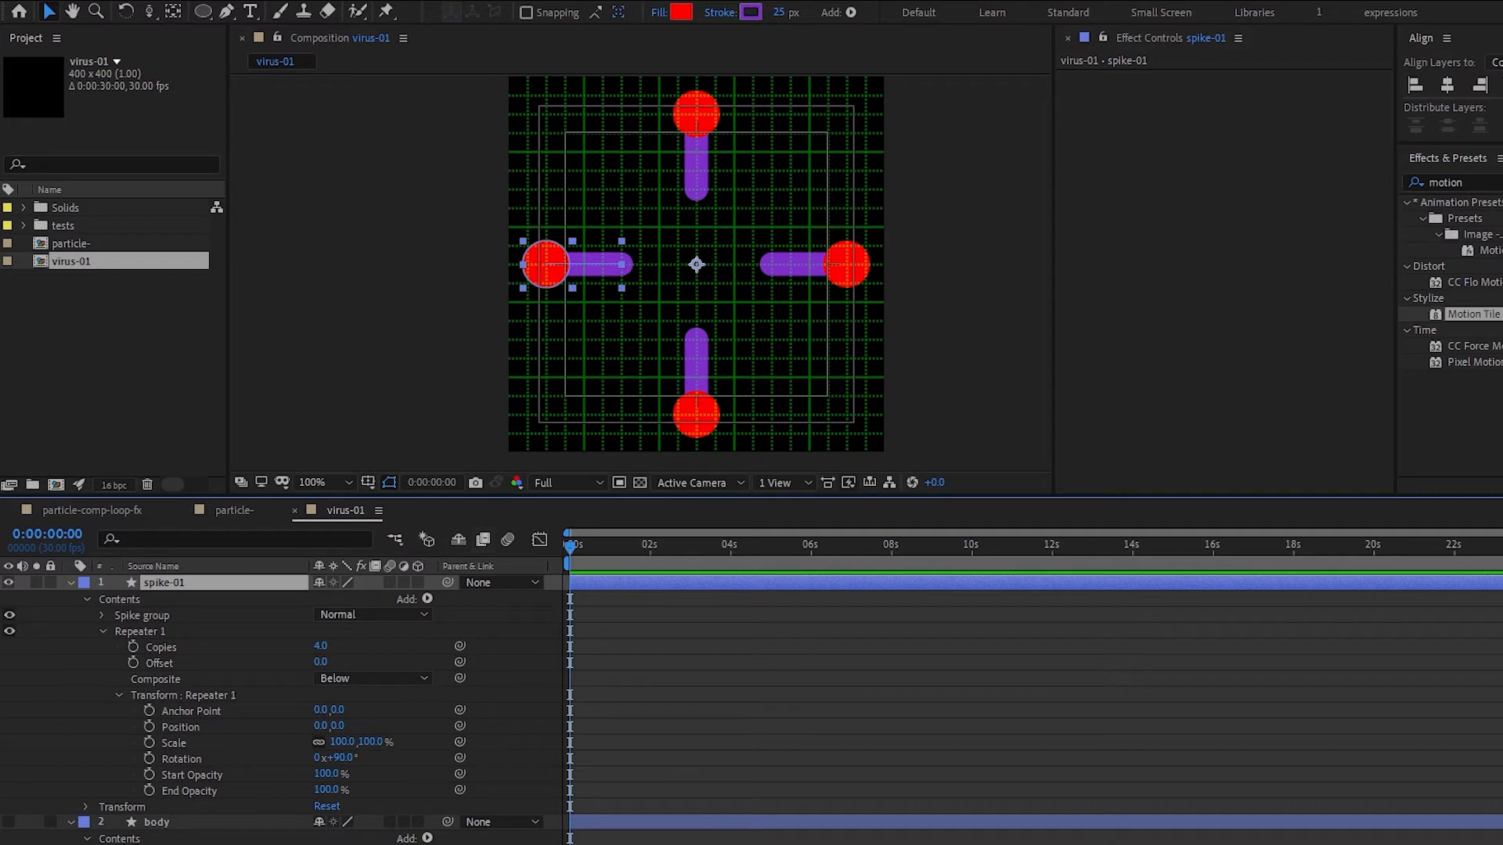
pyautogui.click(9, 823)
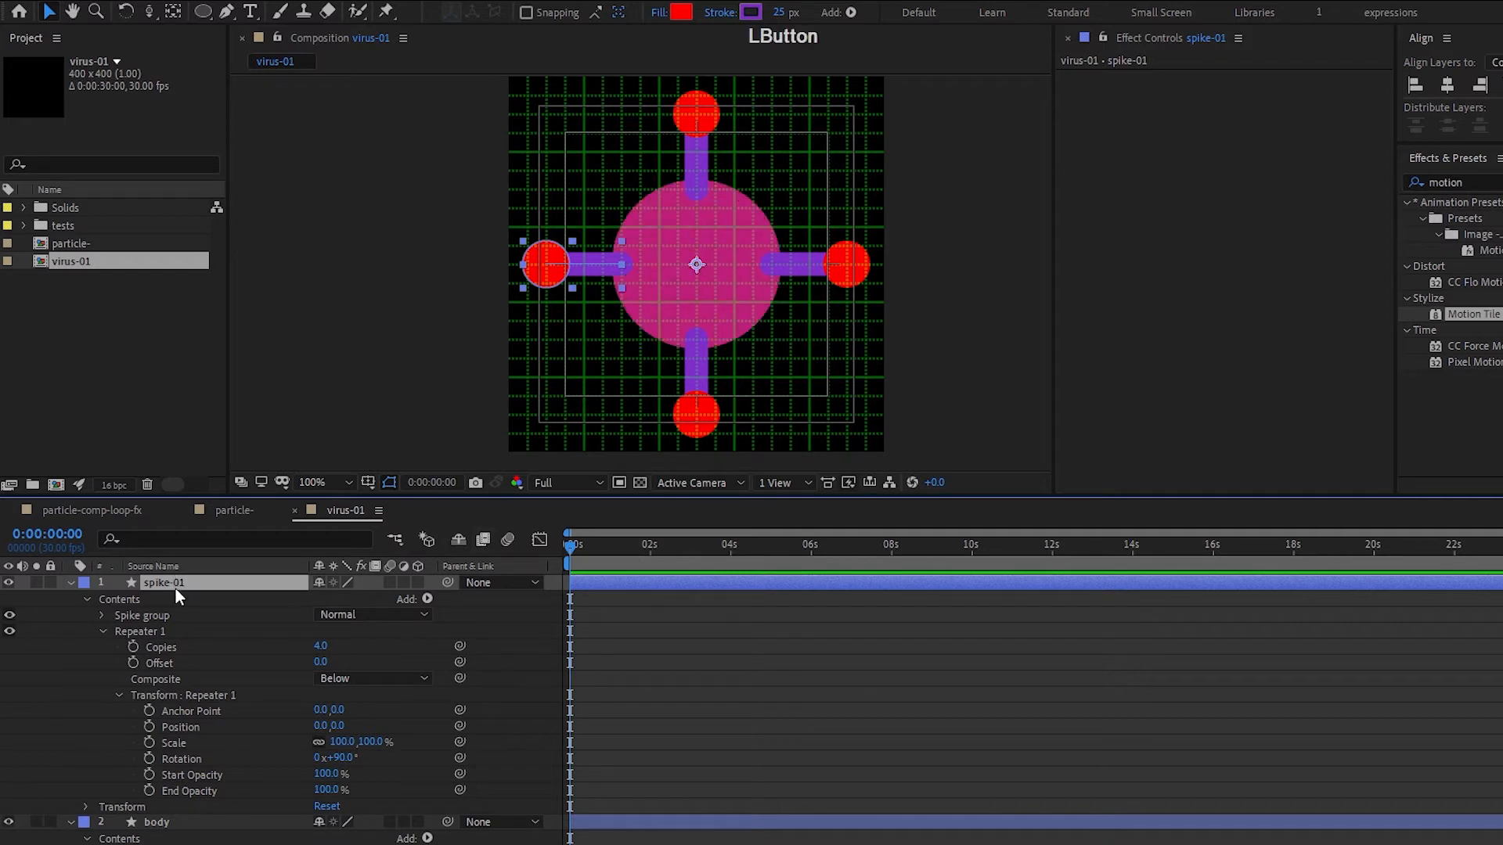
# - Set Spike group's transform X position to -50 so the stems overlap the body
pyautogui.click(103, 615)
pyautogui.click(136, 647)
pyautogui.click(117, 695)
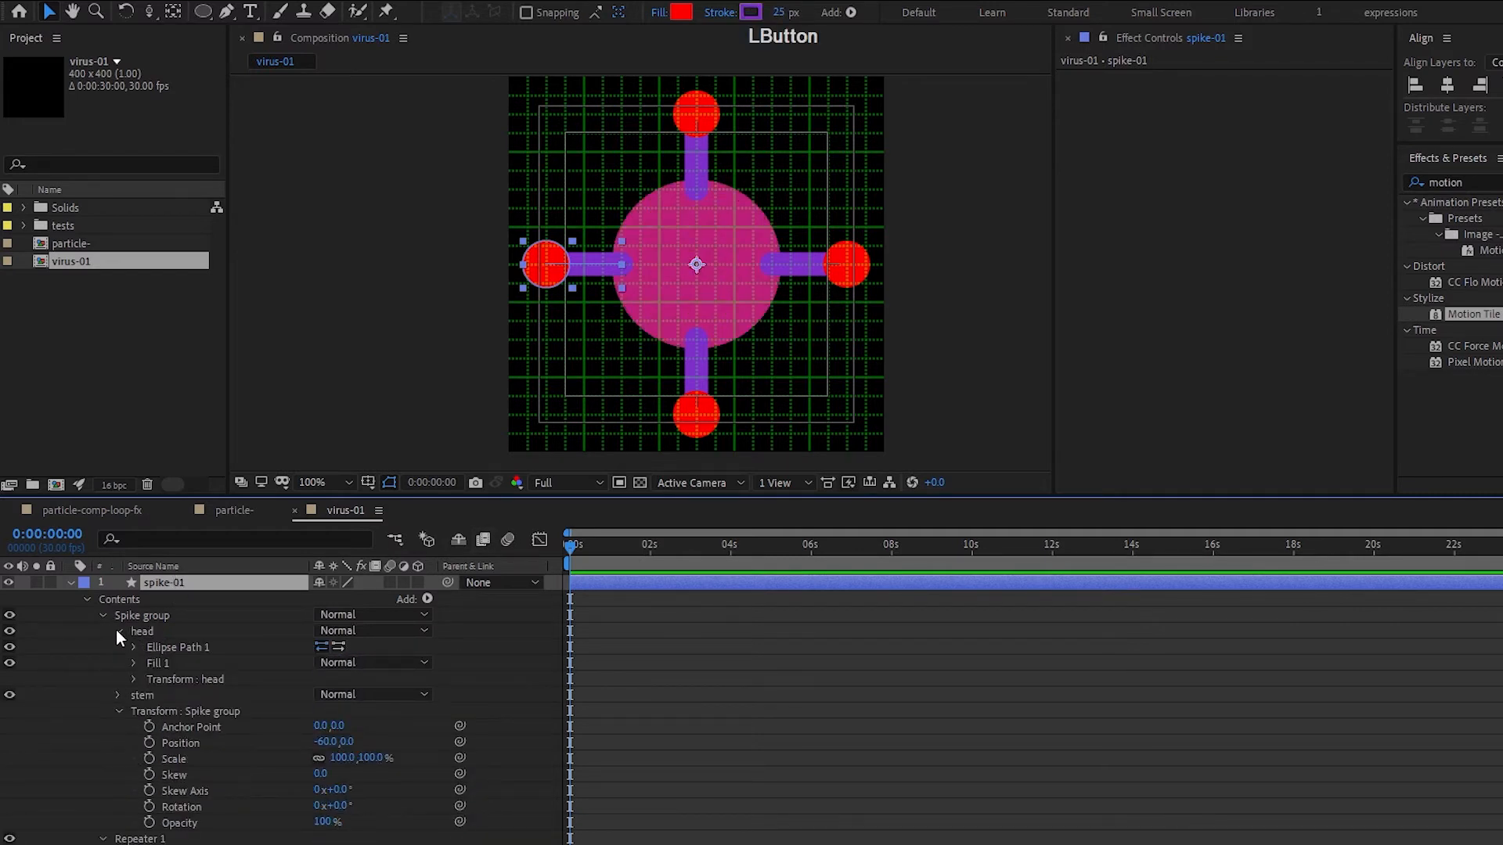
pyautogui.click(119, 631)
pyautogui.moveTo(322, 693); pyautogui.dragTo(332, 695)
pyautogui.click(328, 697)
pyautogui.press('Up')
pyautogui.press('Down')
pyautogui.press('Down')
pyautogui.press('Down')
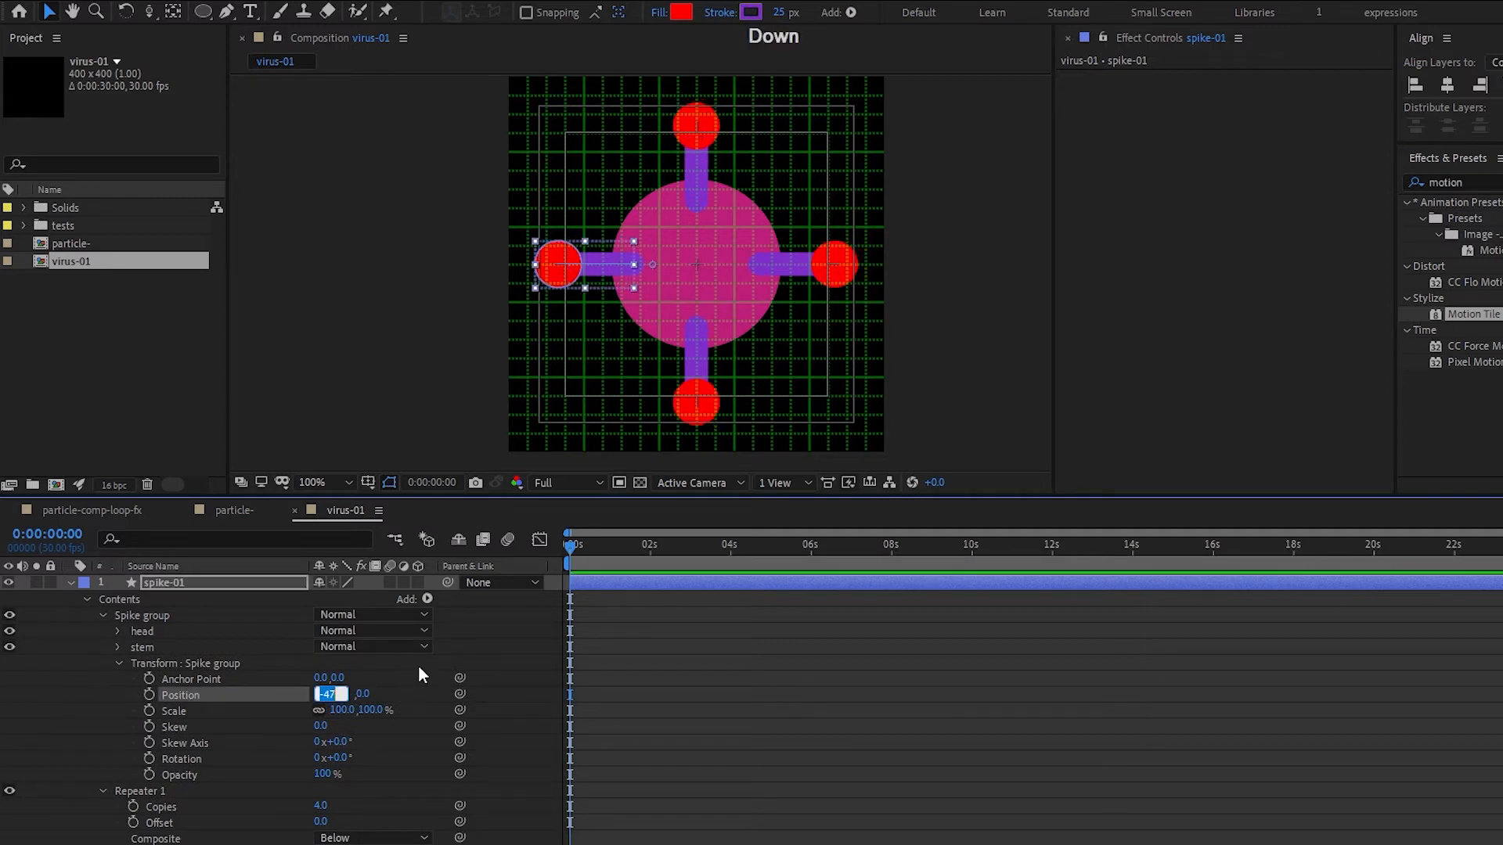
pyautogui.click(416, 664)
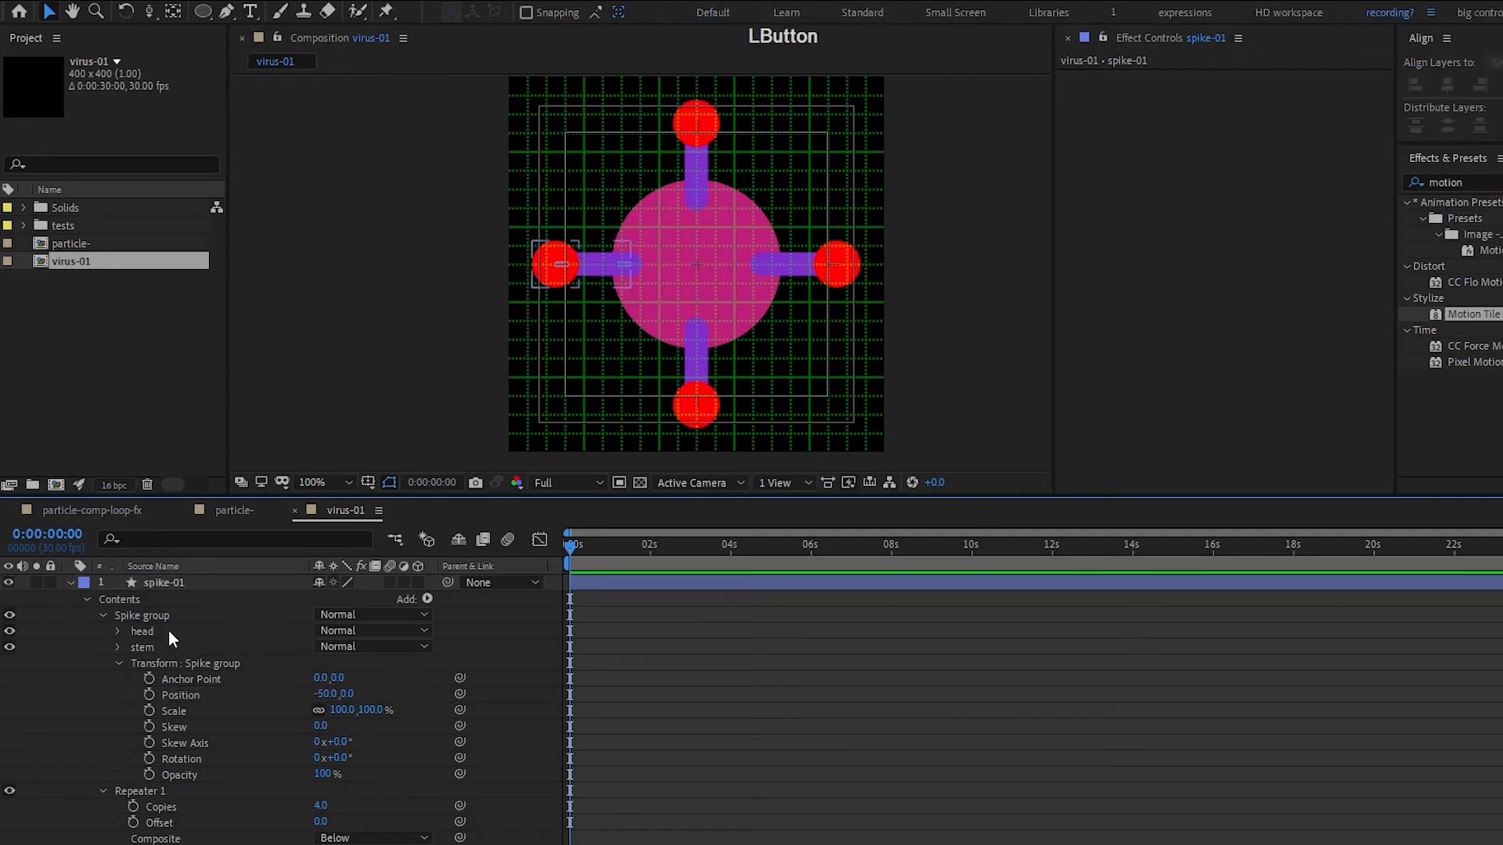
pyautogui.click(119, 663)
# - Duplicate the spike-01 layer and set the copy's rotation to 45°
pyautogui.click(208, 581)
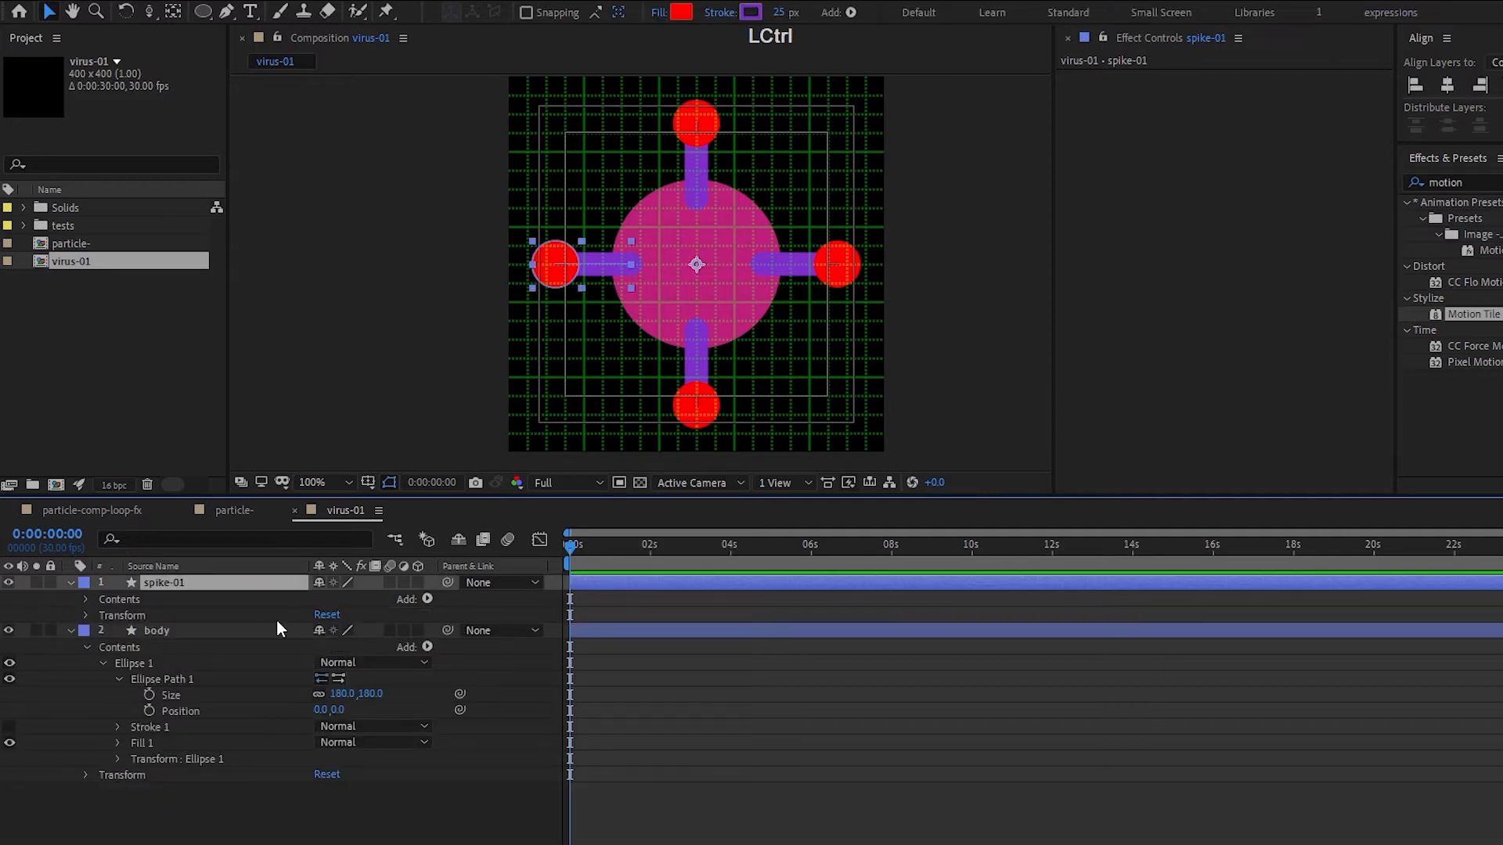
pyautogui.hotkey('ctrl', 'd')
pyautogui.press('r')
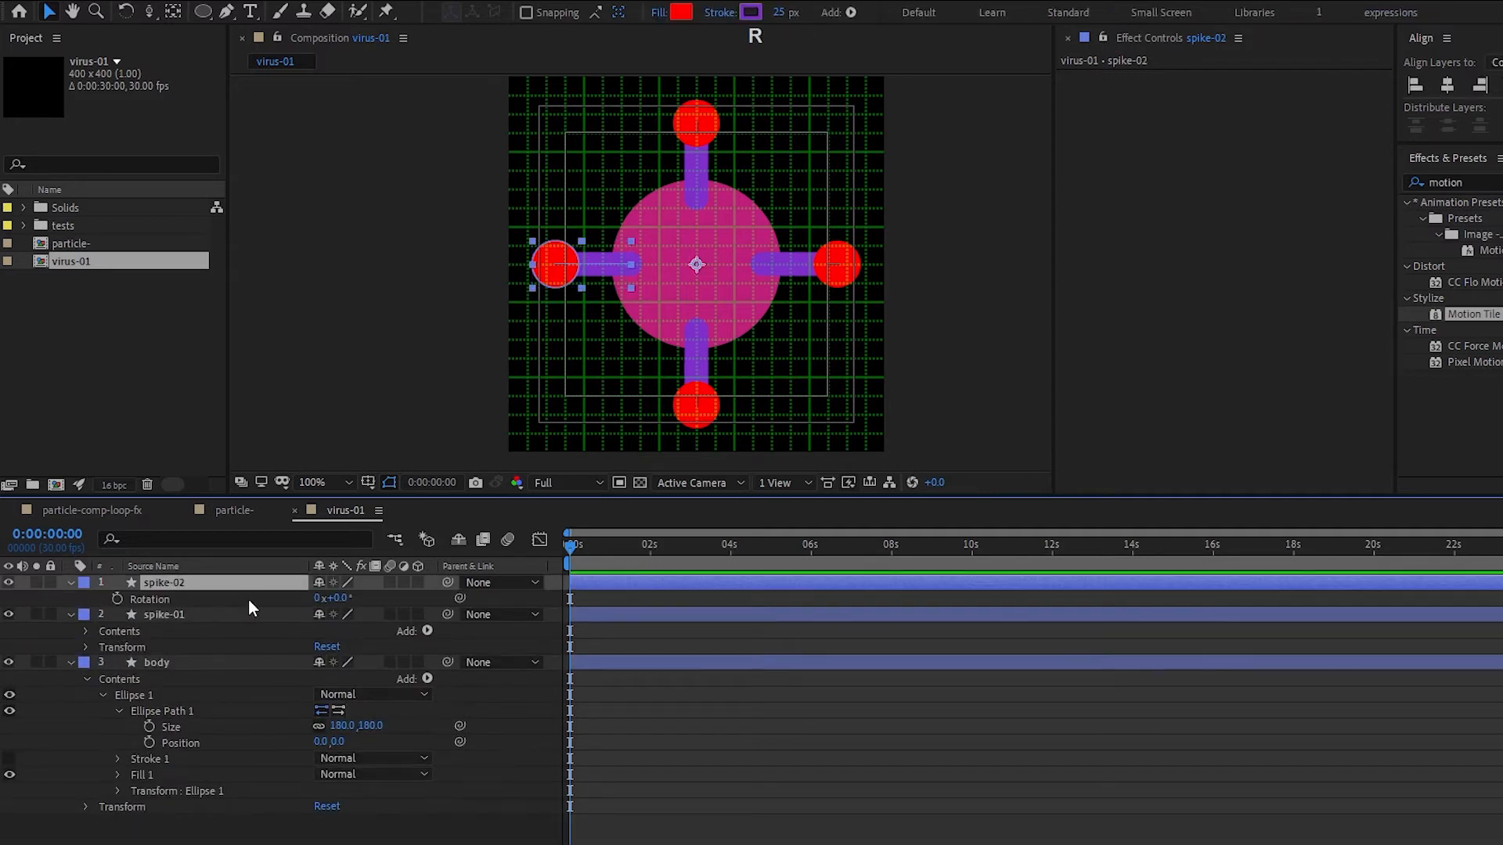
pyautogui.moveTo(339, 601); pyautogui.dragTo(375, 601)
pyautogui.click(344, 600)
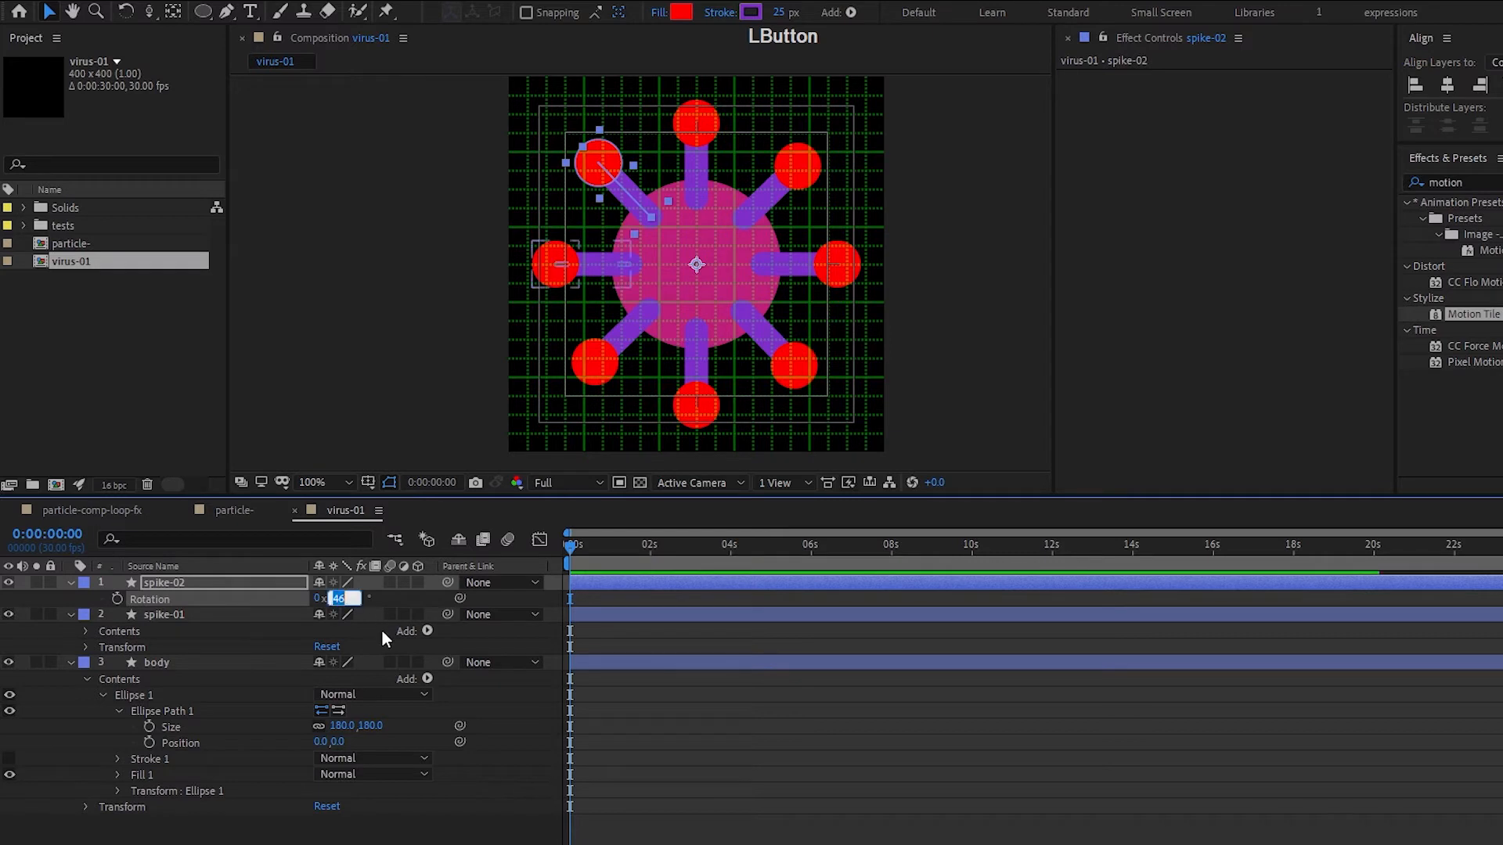
pyautogui.press('Down')
# - Move the spike-02 layer below the body layer in the stacking order
pyautogui.click(208, 591)
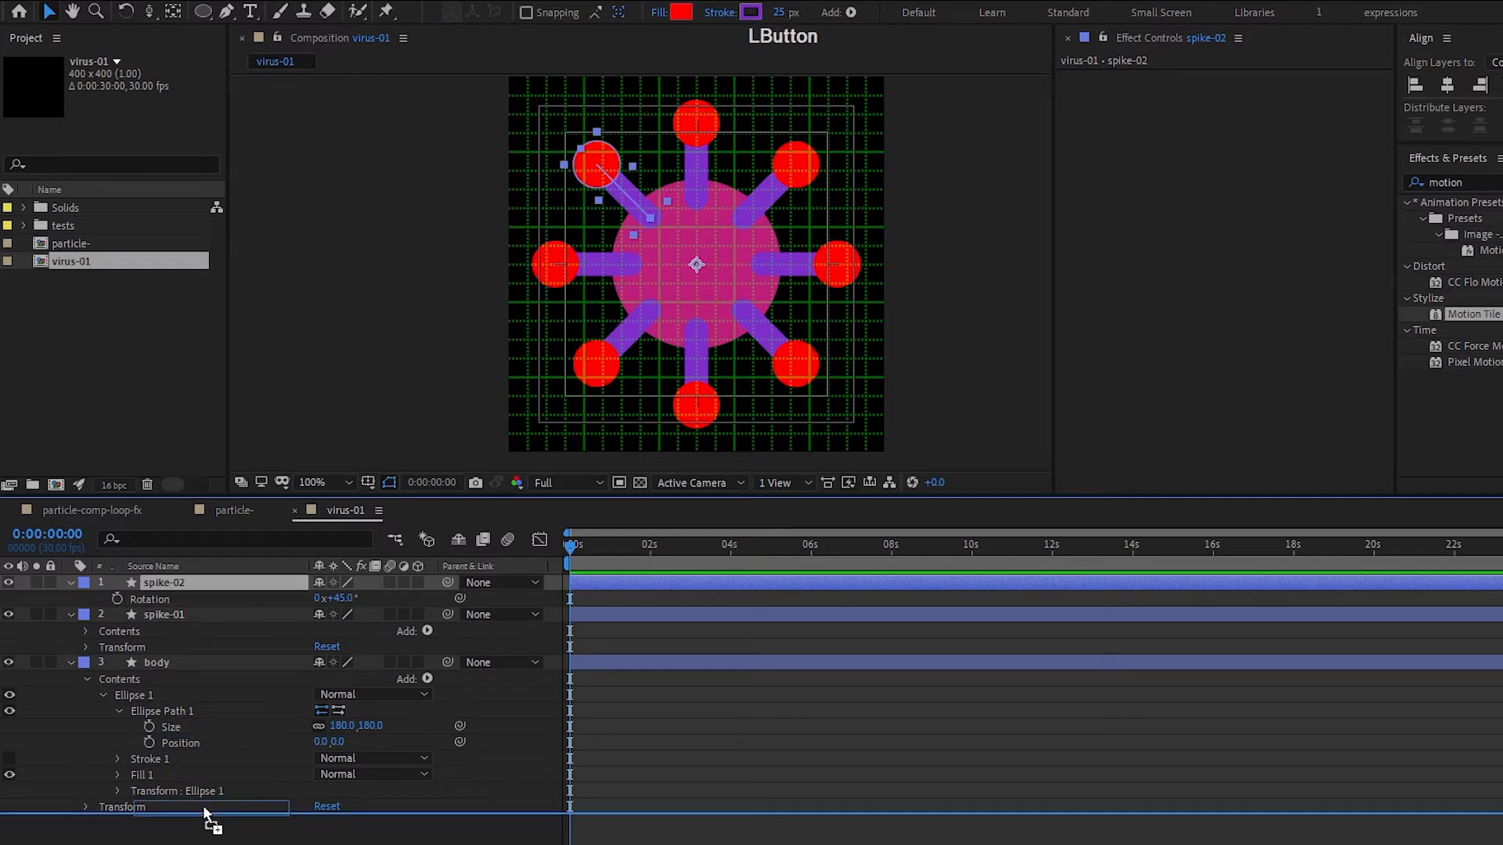
pyautogui.moveTo(176, 583); pyautogui.dragTo(175, 814)
pyautogui.click(203, 829)
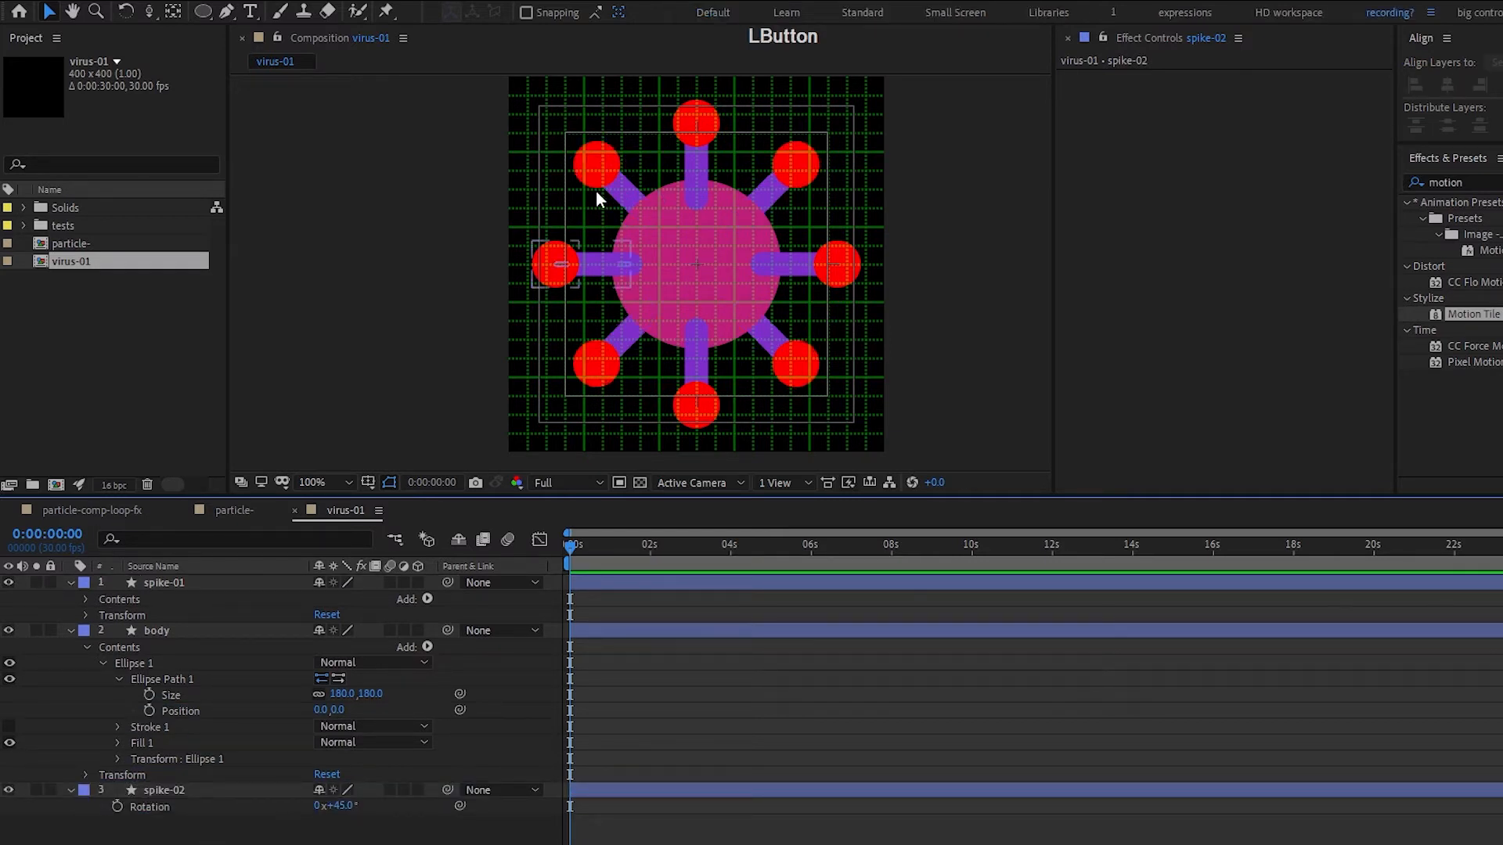
# - Duplicate Ellipse 1 in the body layer, then shrink the copy slightly and offset it towards the upper left
pyautogui.click(725, 257)
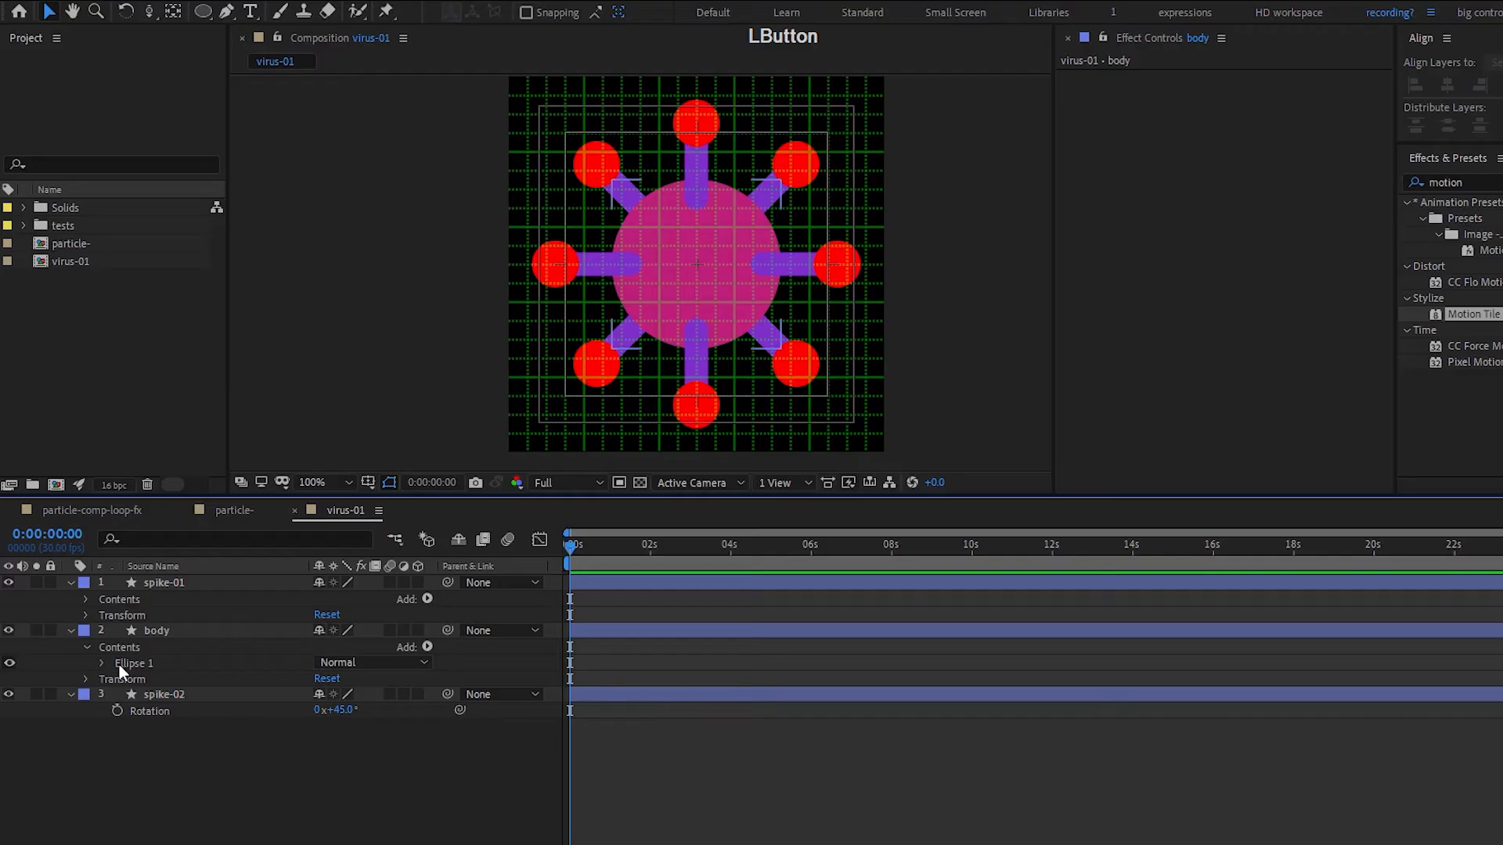
pyautogui.click(125, 664)
pyautogui.hotkey('ctrl', 'd')
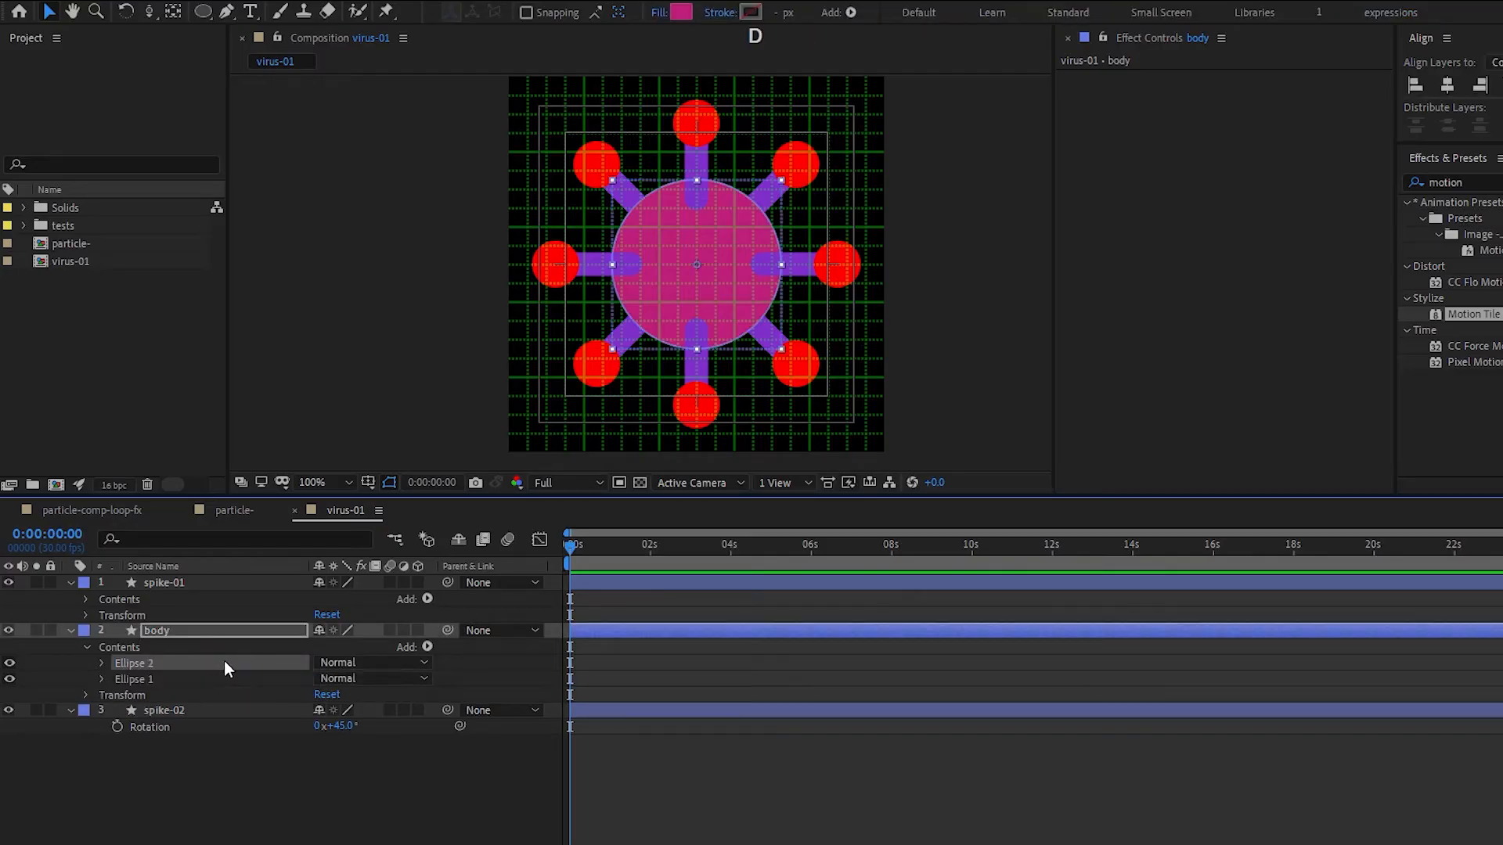
pyautogui.click(175, 661)
pyautogui.moveTo(697, 282); pyautogui.dragTo(640, 256)
pyautogui.moveTo(555, 322)
pyautogui.mouseDown()
pyautogui.moveTo(595, 295)
pyautogui.moveTo(563, 314)
pyautogui.mouseUp()
pyautogui.moveTo(588, 220); pyautogui.dragTo(610, 232)
# - Add Merge Paths to the body layer's contents and set its mode to Intersect
pyautogui.click(427, 646)
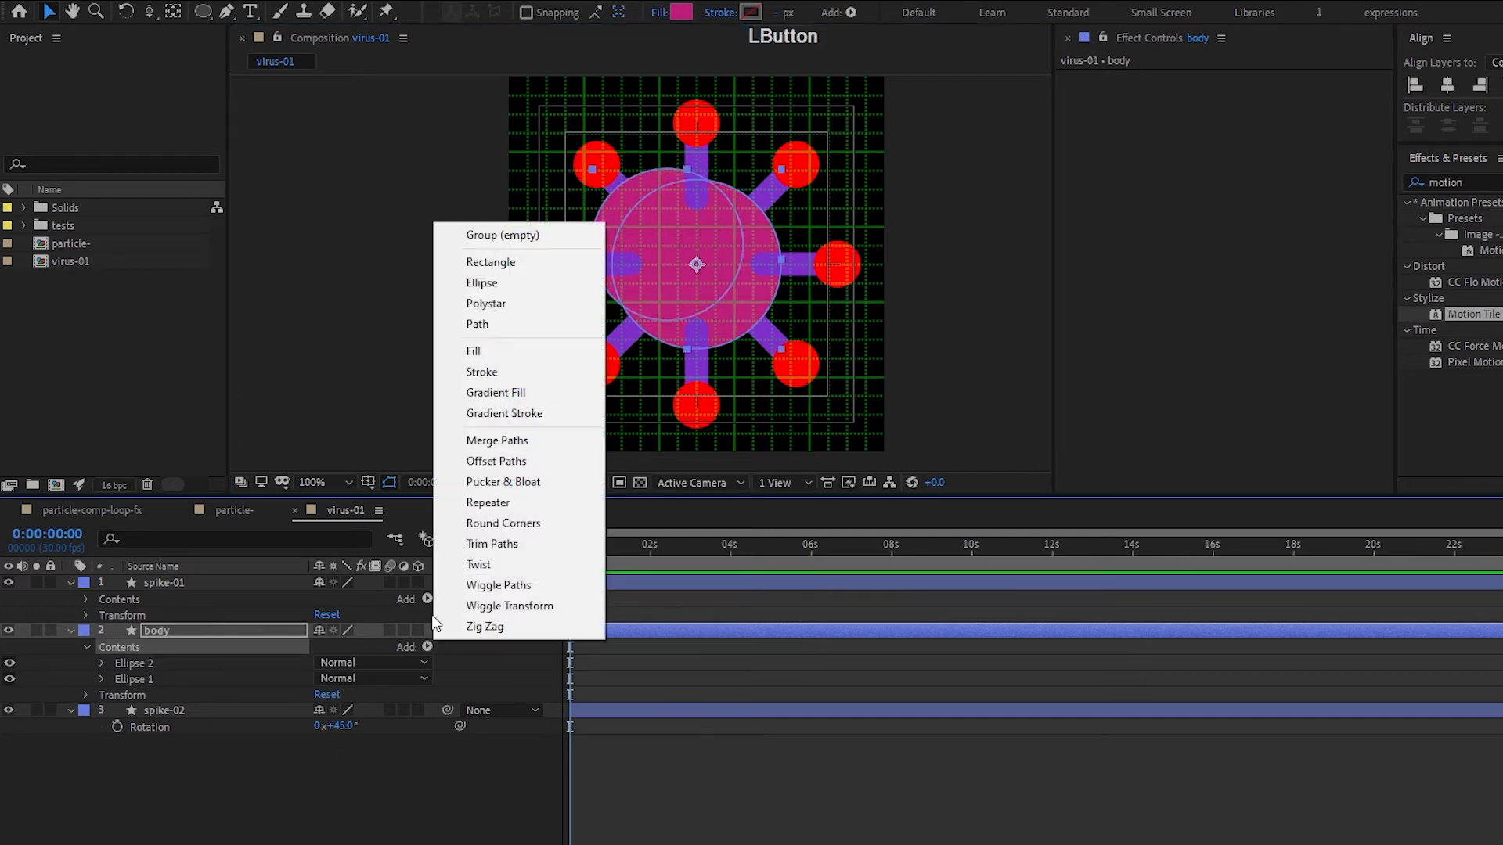
pyautogui.click(497, 440)
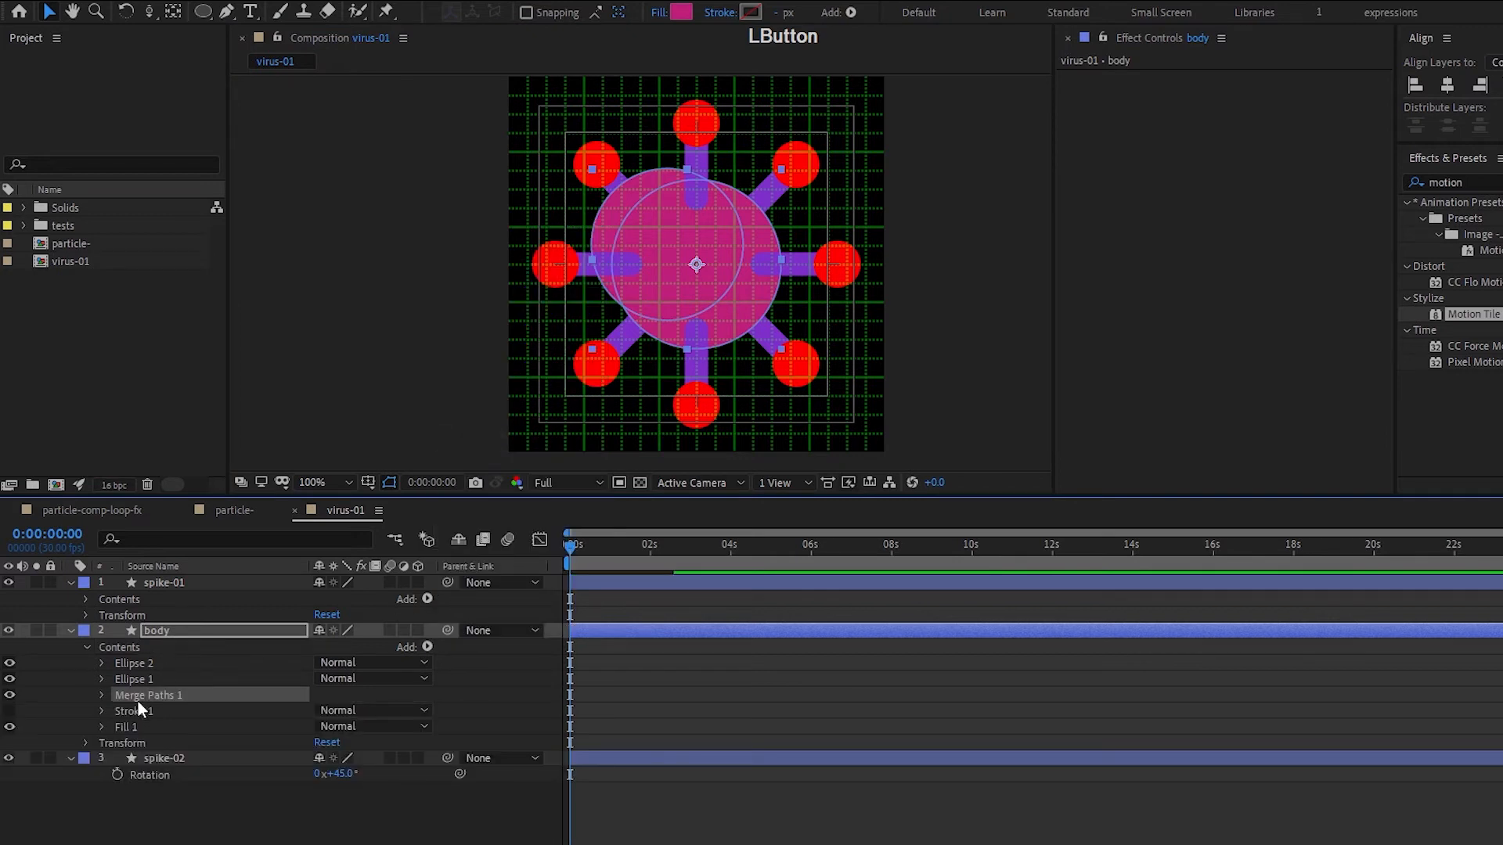
pyautogui.click(103, 695)
pyautogui.click(368, 710)
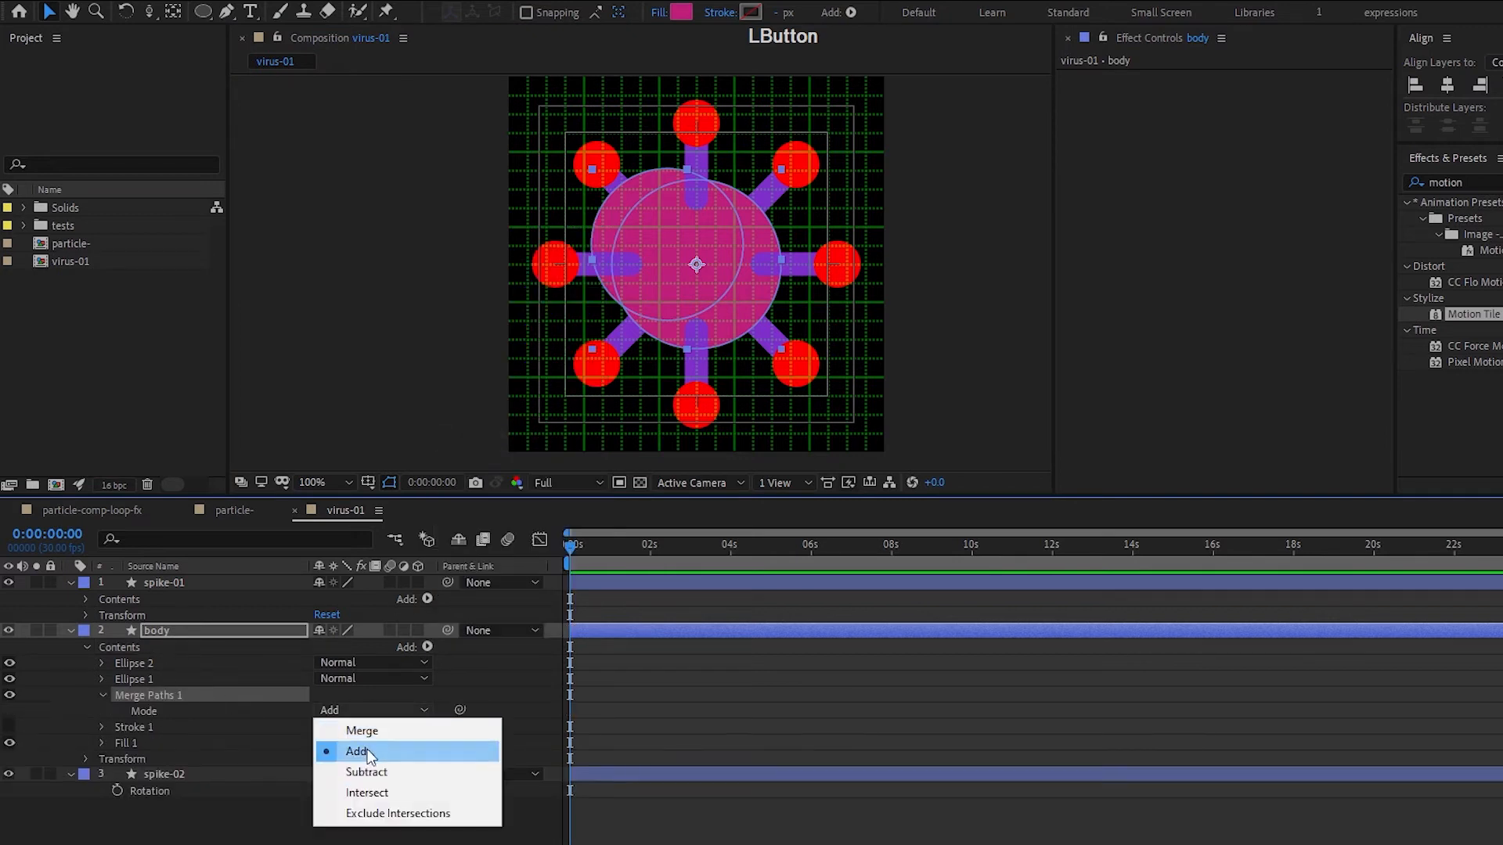
pyautogui.click(393, 792)
pyautogui.click(404, 794)
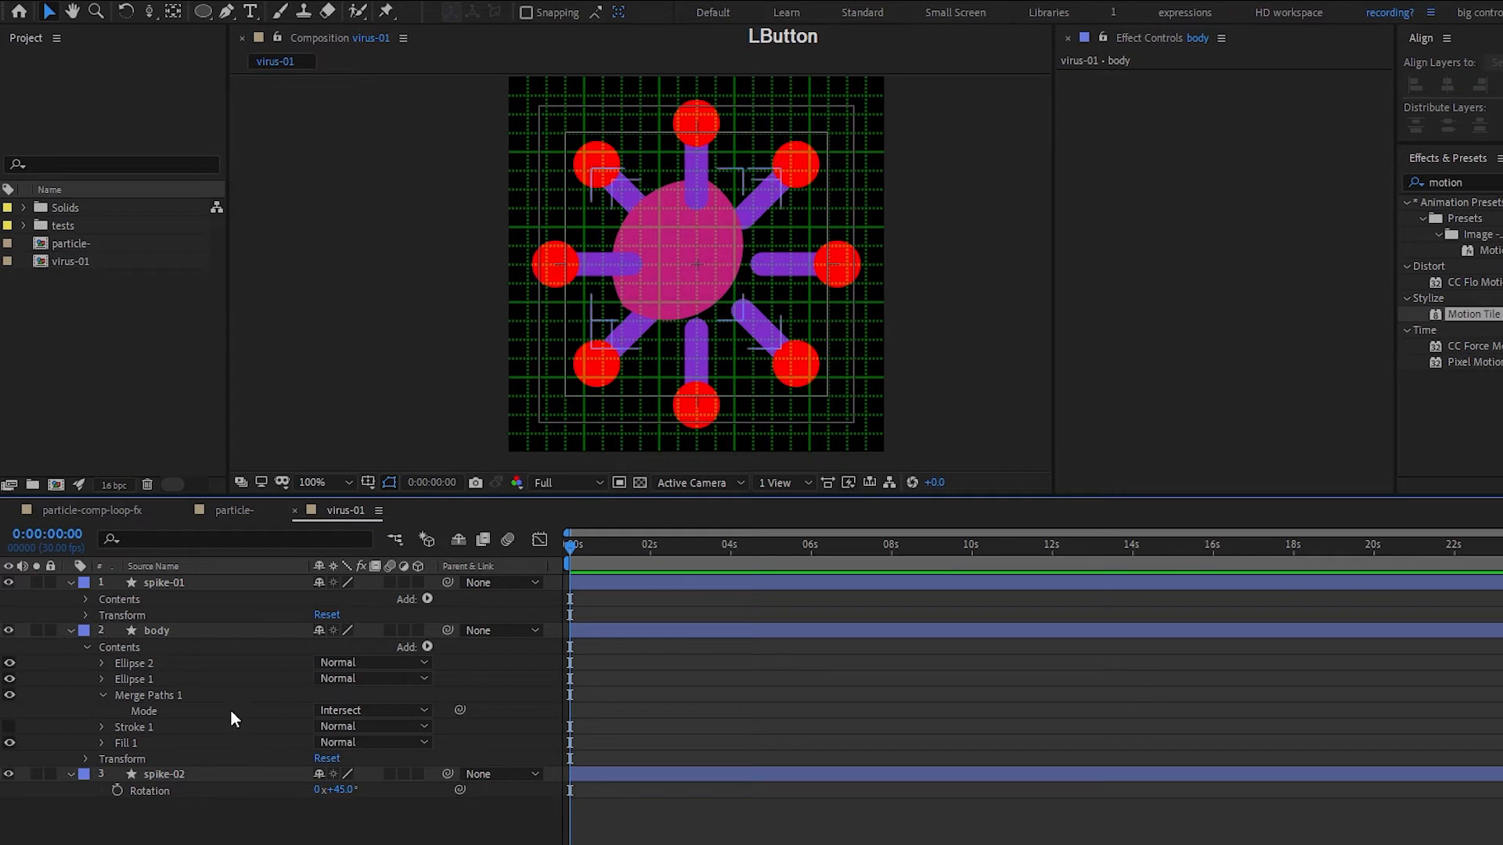
# - Delete the hidden Stroke 1 from the body layer's contents
pyautogui.click(103, 695)
pyautogui.click(137, 710)
pyautogui.press('Delete')
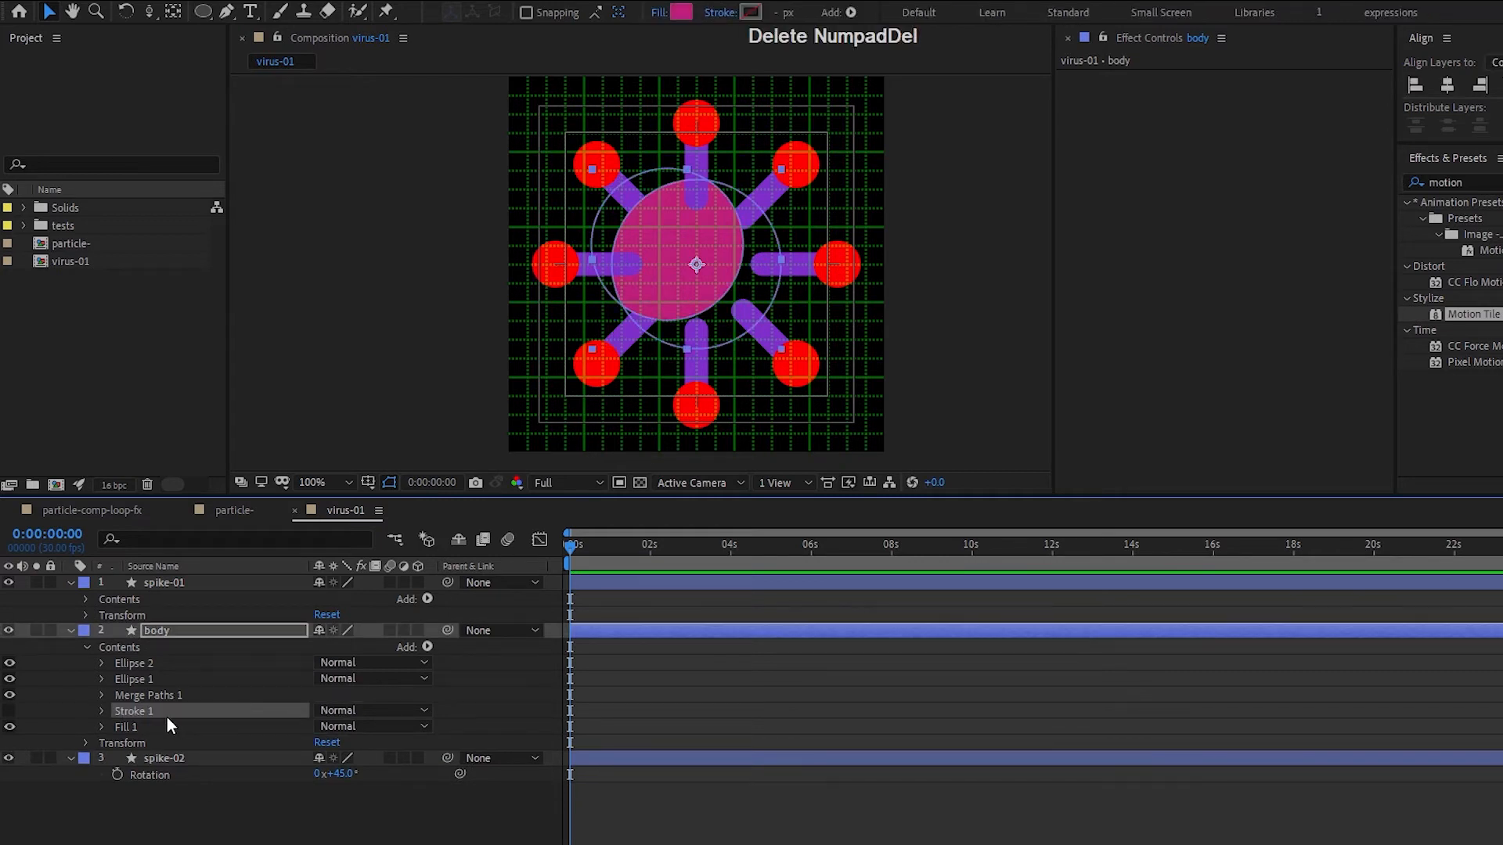
pyautogui.click(147, 710)
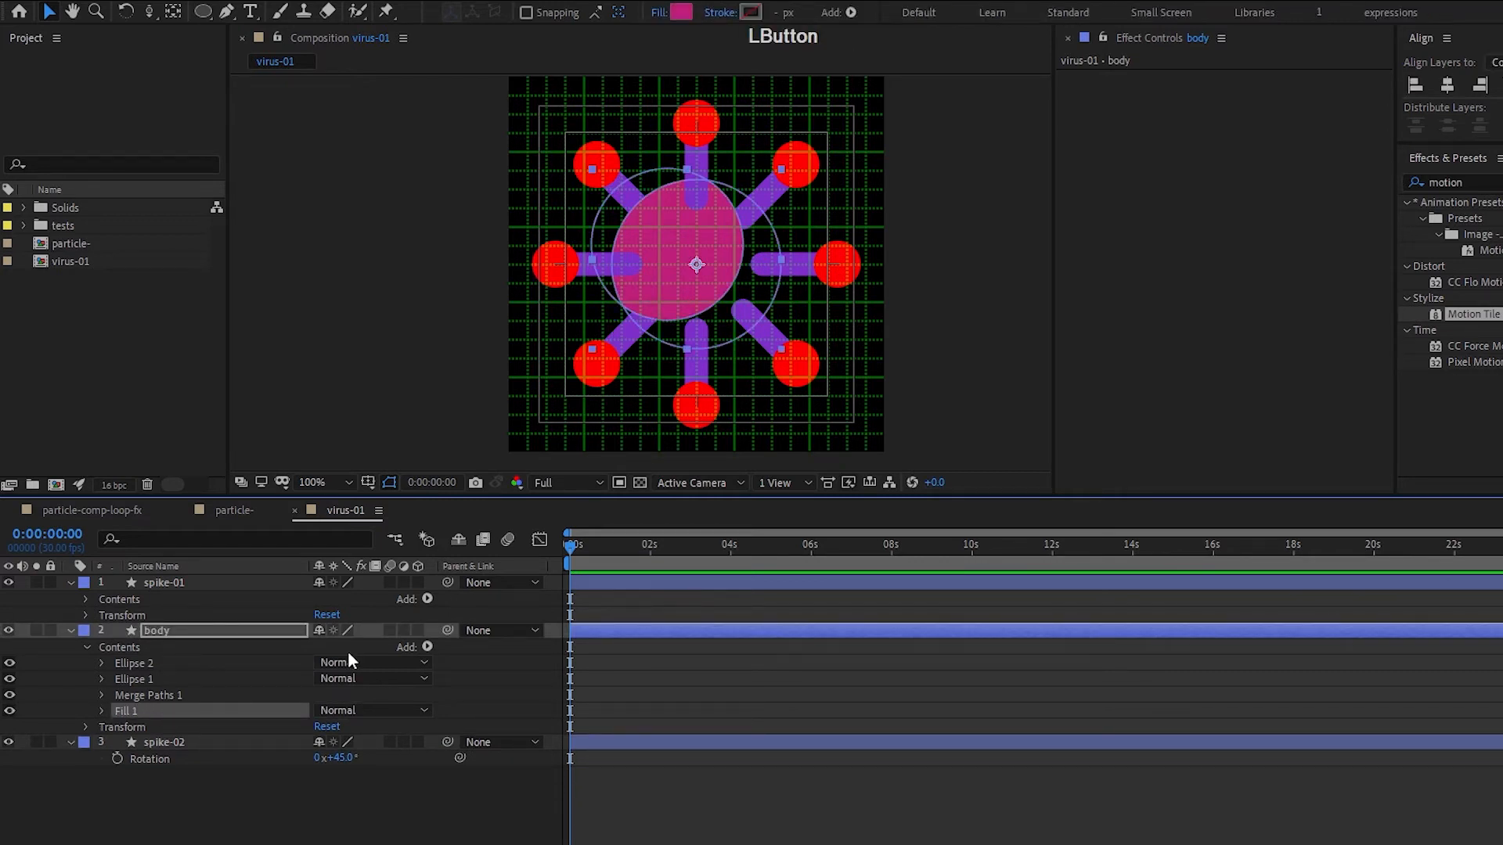
# - Add an empty group to the body's contents and move both ellipses, Merge Paths 1 and Fill 1 into it
pyautogui.click(186, 661)
pyautogui.click(201, 648)
pyautogui.click(428, 647)
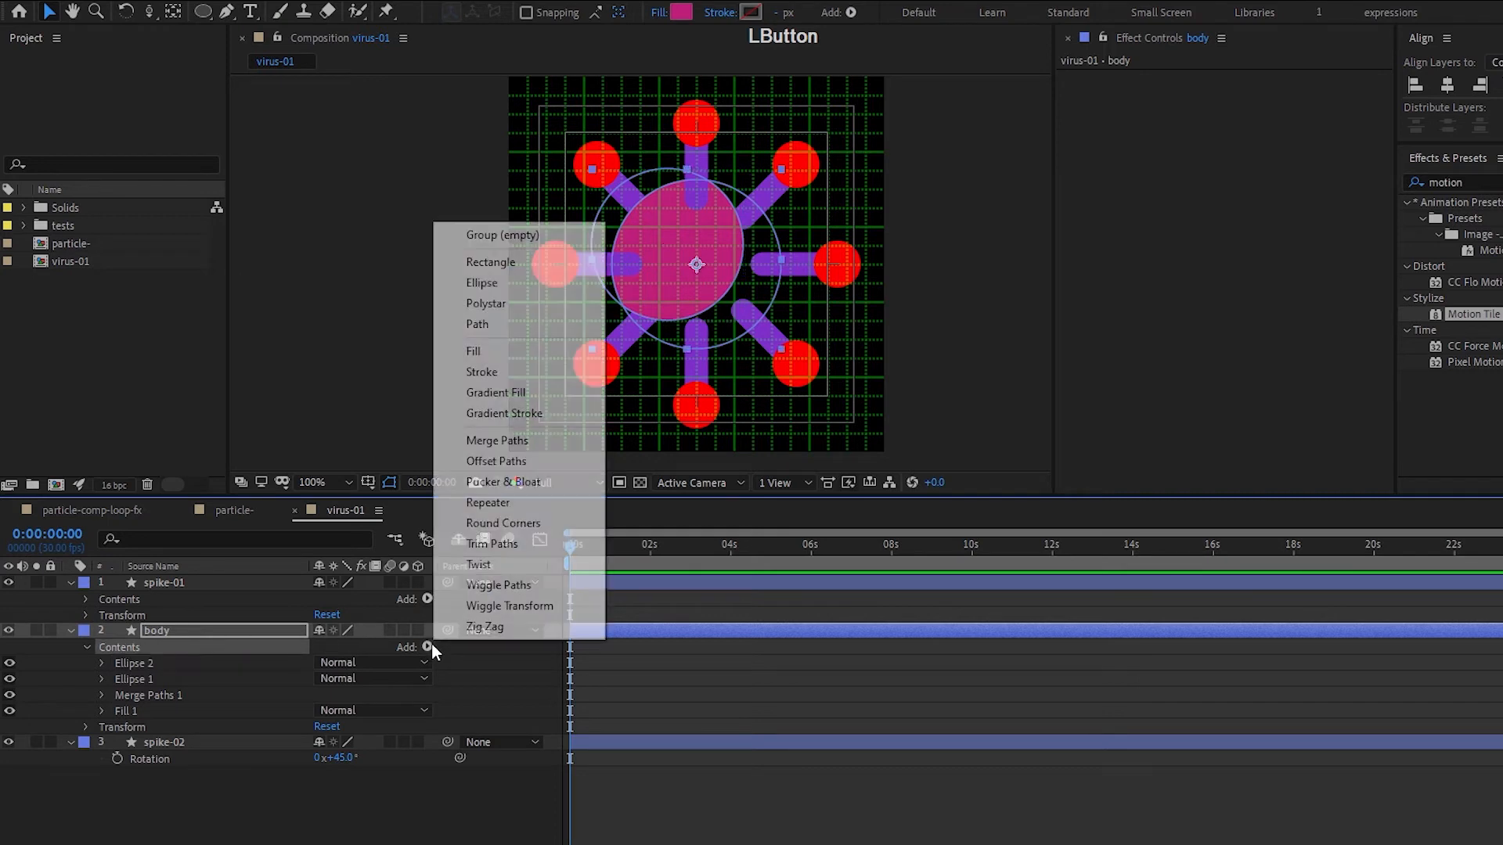
pyautogui.click(538, 237)
pyautogui.click(148, 663)
pyautogui.keyDown('ctrl'); pyautogui.click(151, 680); pyautogui.keyUp('ctrl')
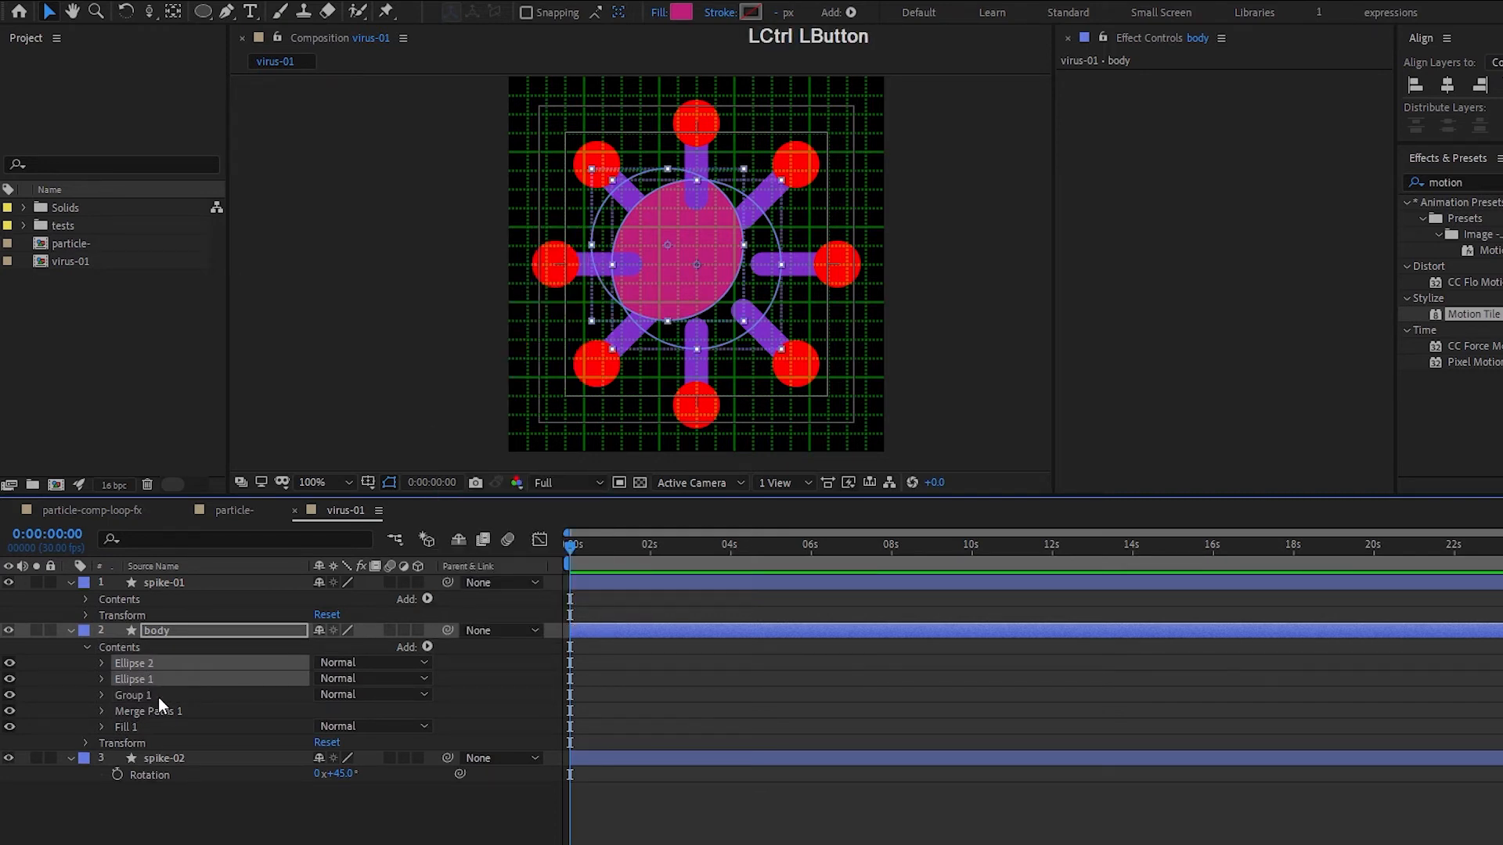
pyautogui.keyDown('ctrl'); pyautogui.click(158, 708); pyautogui.keyUp('ctrl')
pyautogui.keyDown('ctrl'); pyautogui.click(147, 730); pyautogui.keyUp('ctrl')
pyautogui.moveTo(178, 721); pyautogui.dragTo(180, 701)
# - Rename the body layer's new group as shading
pyautogui.click(139, 666)
pyautogui.press('Return')
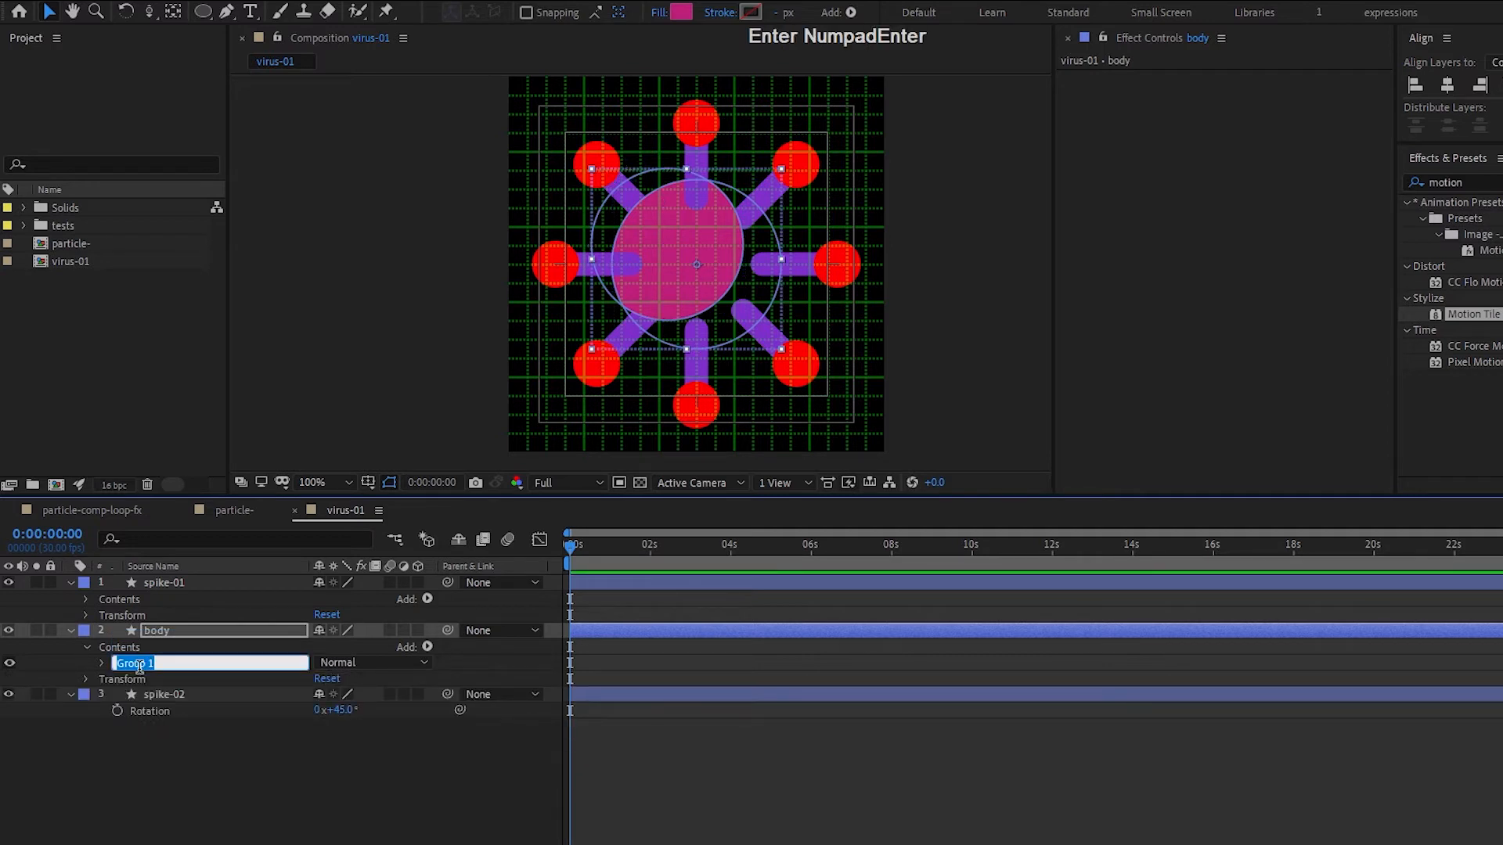
pyautogui.write('shading')
pyautogui.press('Return')
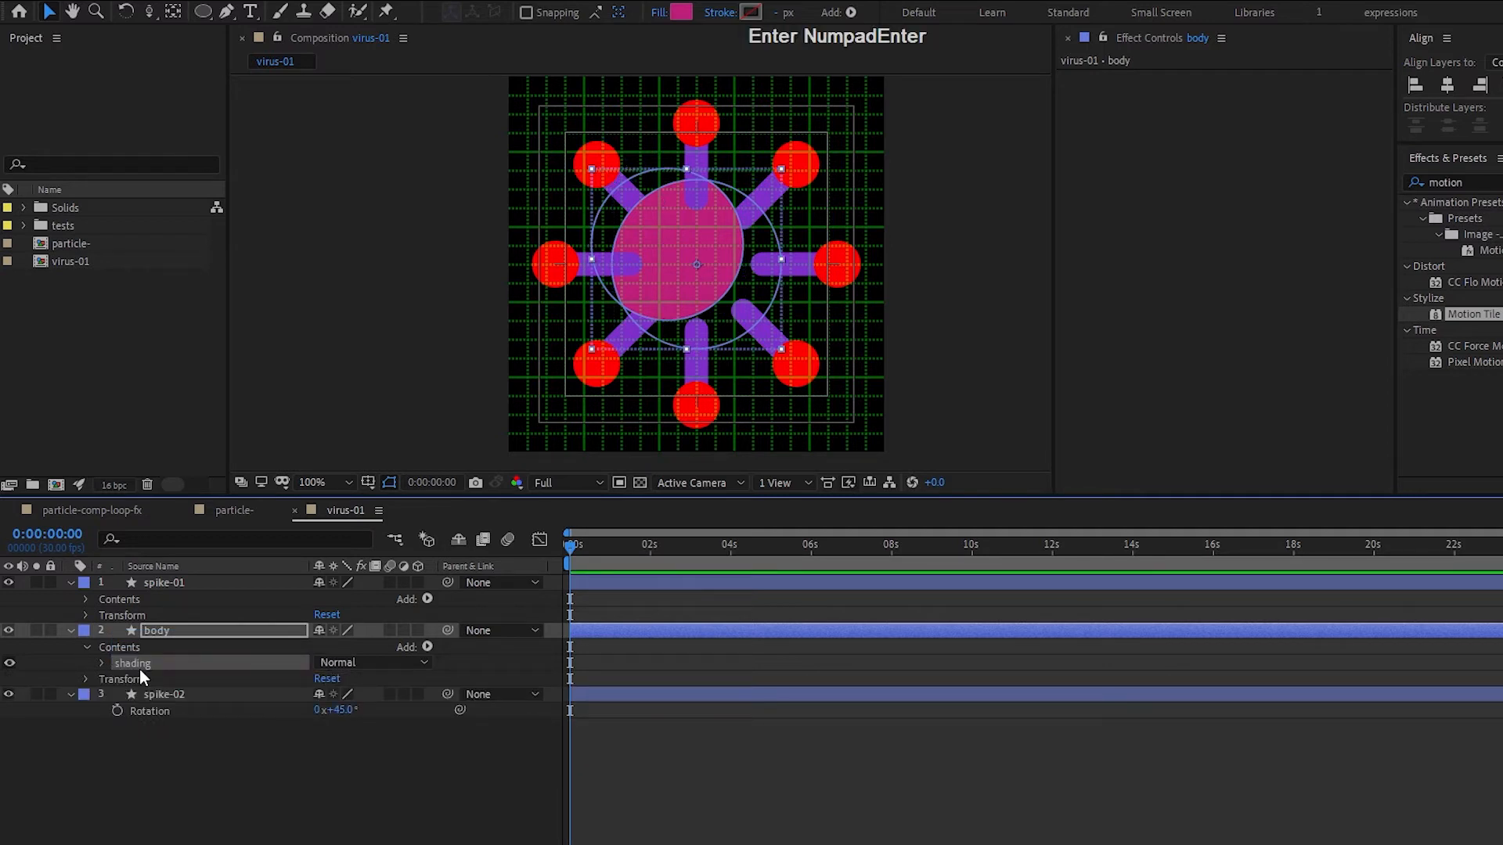
# - Duplicate Ellipse 1 in the shading group and move the copy out of the group, directly below it
pyautogui.click(101, 663)
pyautogui.click(171, 695)
pyautogui.hotkey('ctrl', 'd')
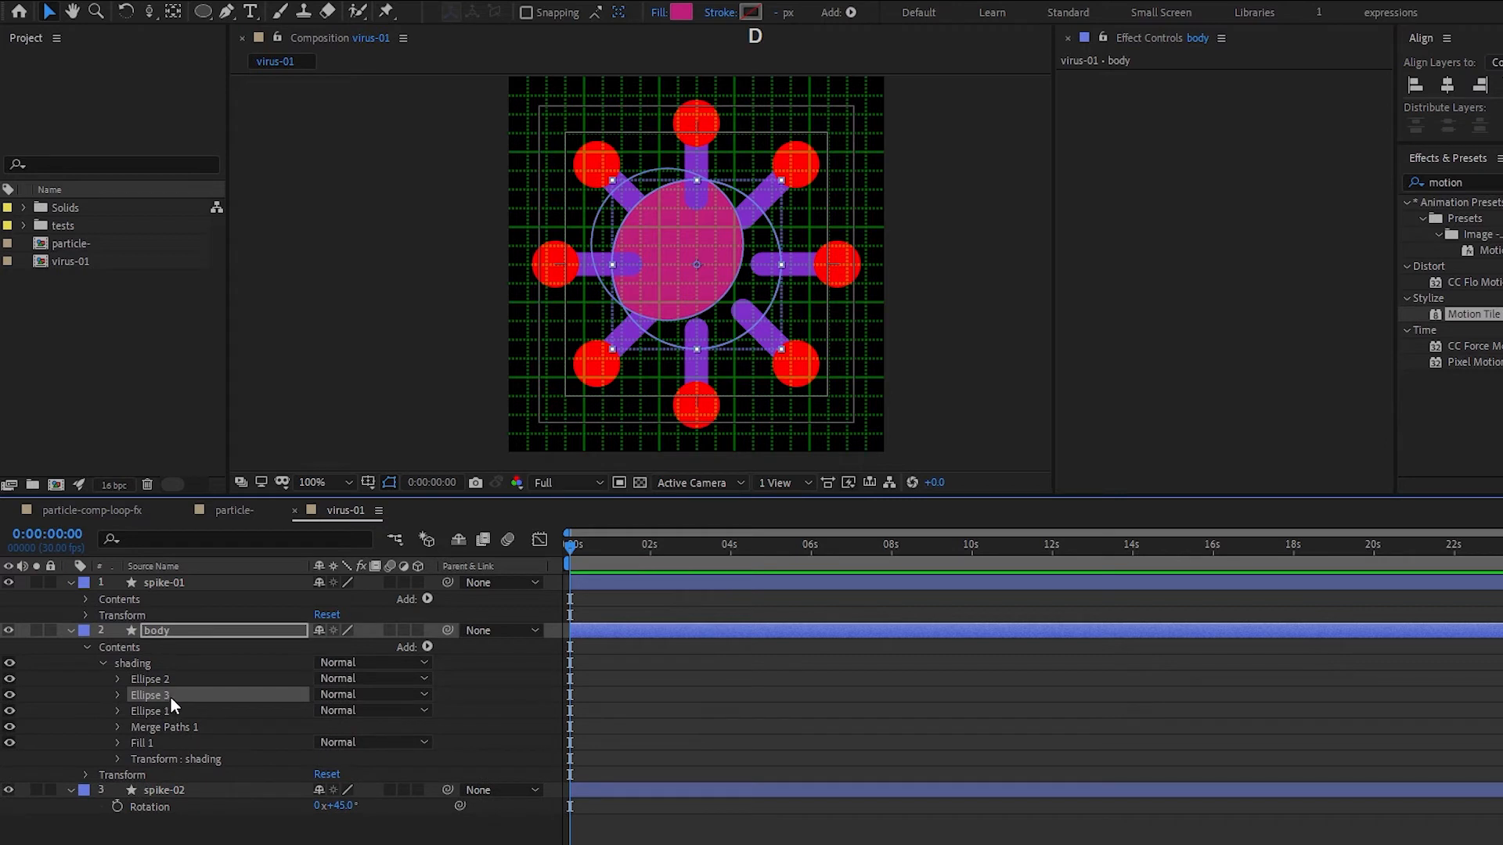
pyautogui.moveTo(170, 697)
pyautogui.mouseDown()
pyautogui.moveTo(134, 687)
pyautogui.moveTo(139, 647)
pyautogui.mouseUp()
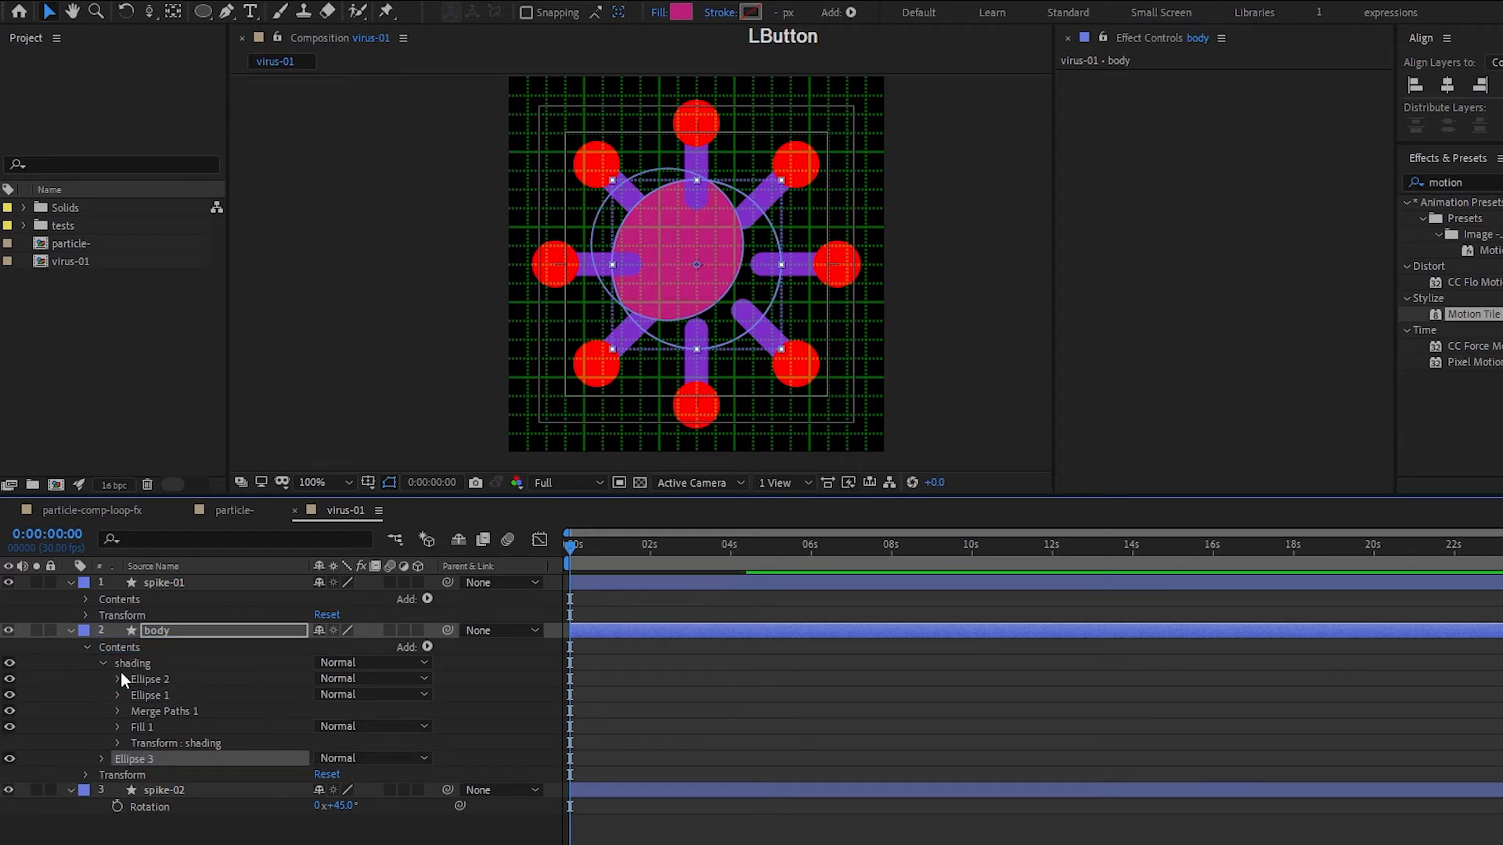
pyautogui.click(104, 664)
# - Rename the Ellipse 3 group as main body
pyautogui.click(104, 677)
pyautogui.press('Return')
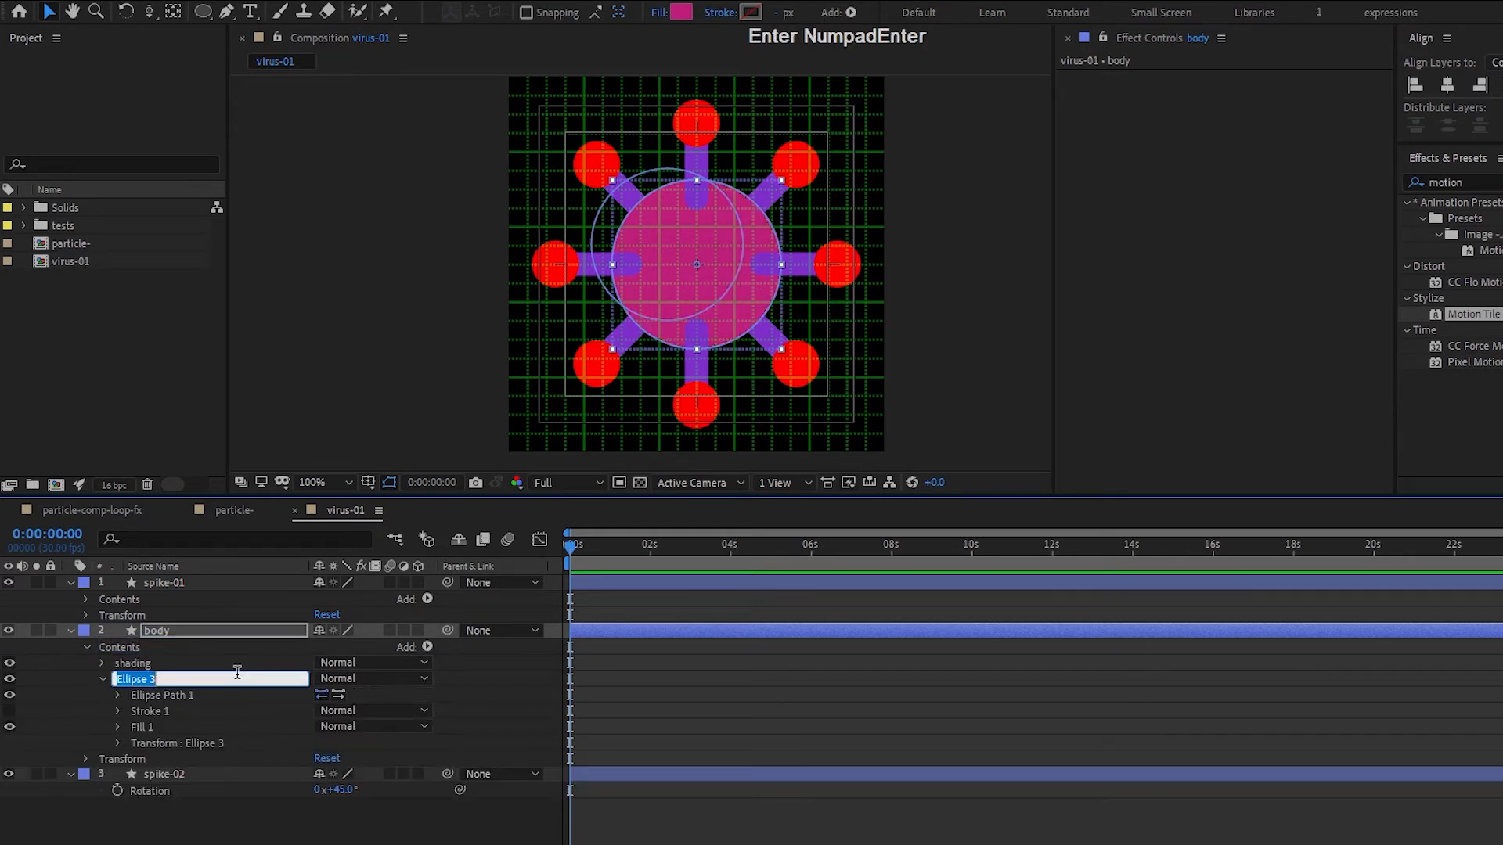
pyautogui.write('main body')
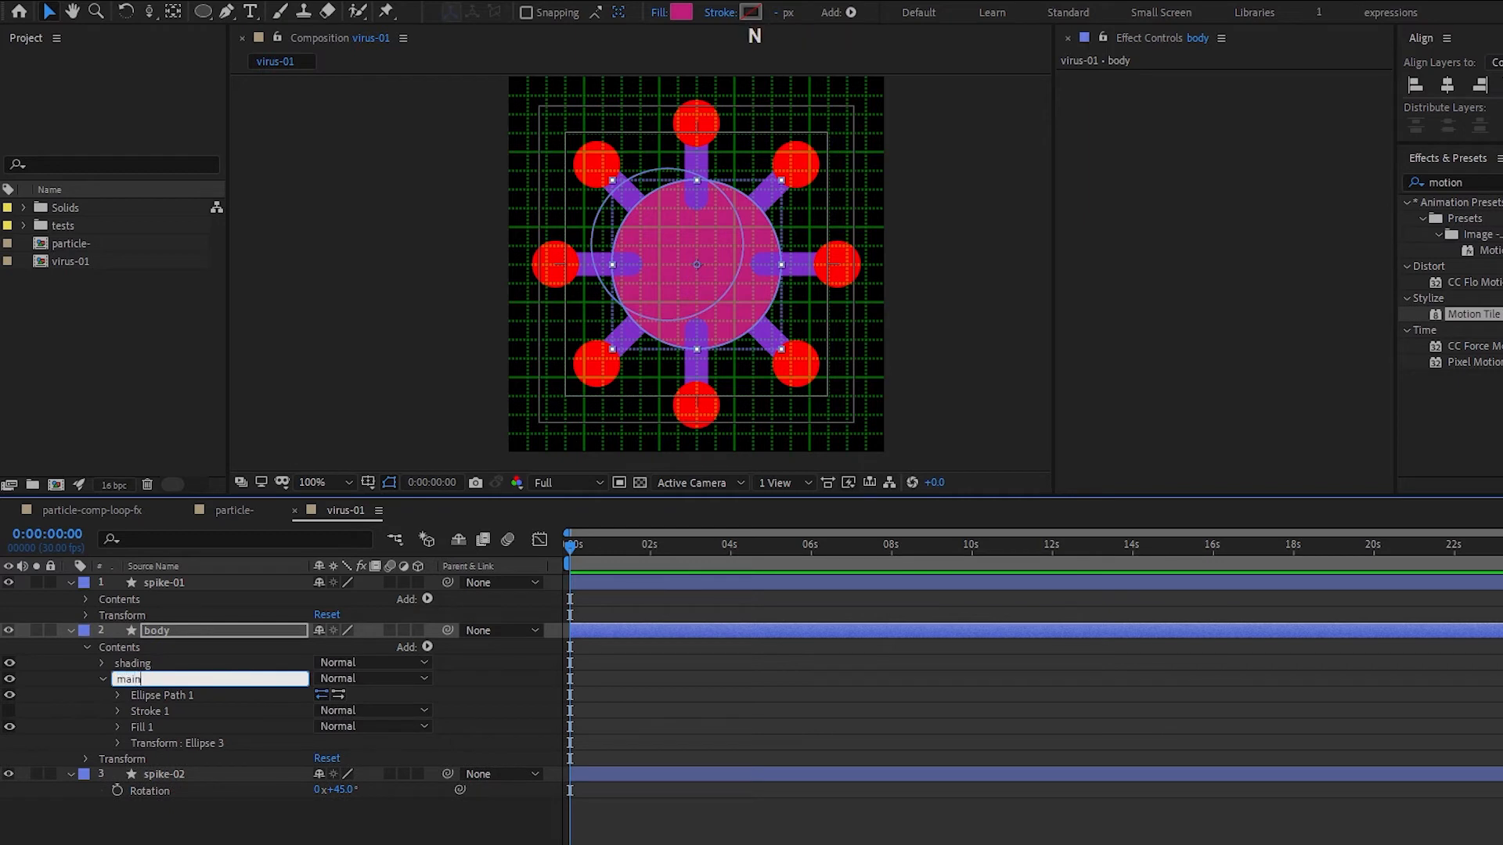
pyautogui.press('Return')
# - Change the main body's fill to a darker magenta than the shading shape
pyautogui.click(239, 682)
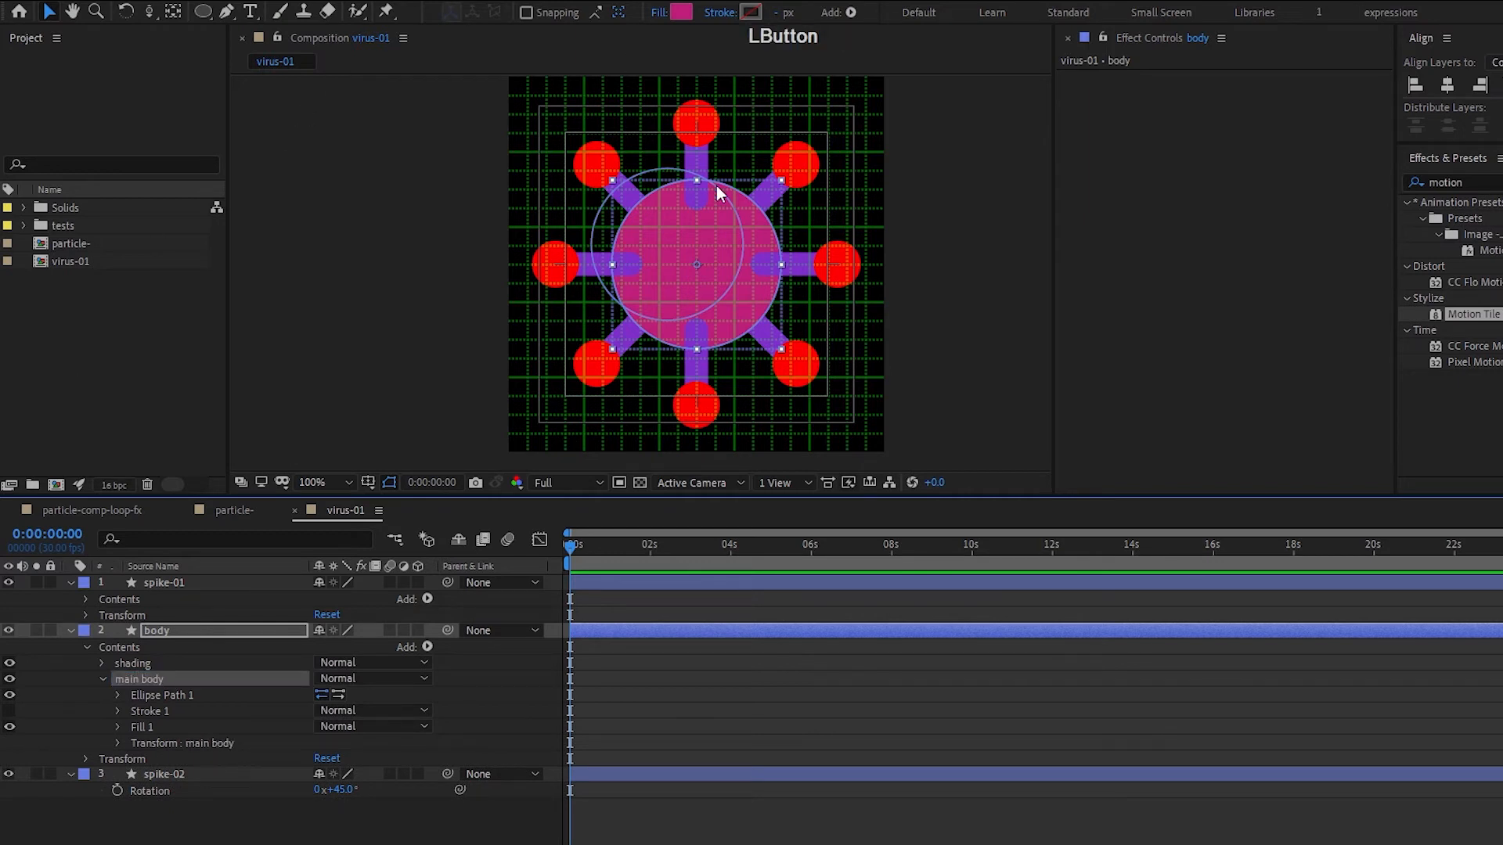
pyautogui.click(681, 12)
pyautogui.write('D91985')
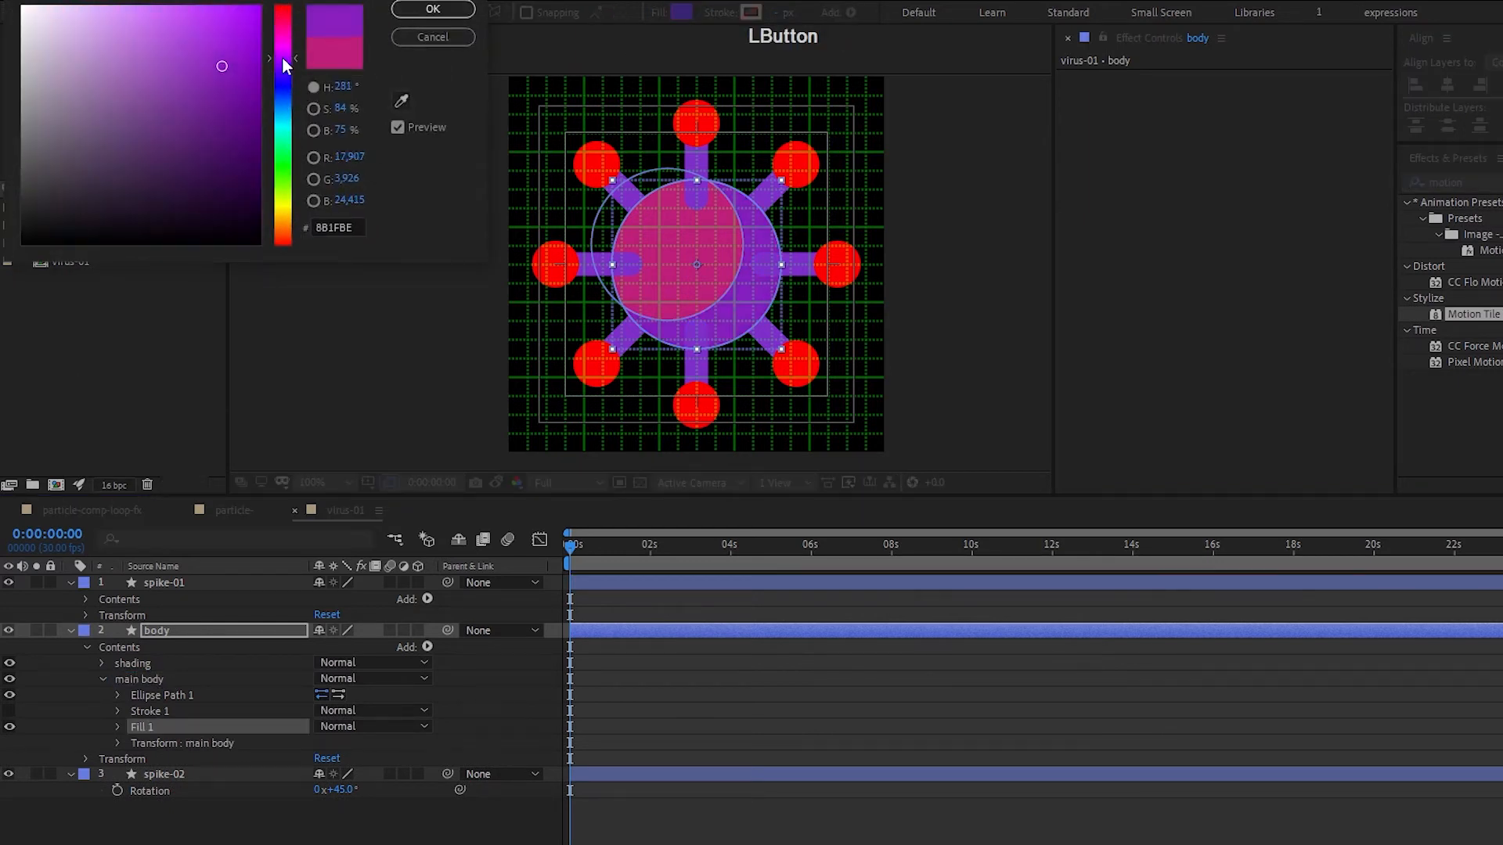
pyautogui.press('Tab')
pyautogui.click(433, 8)
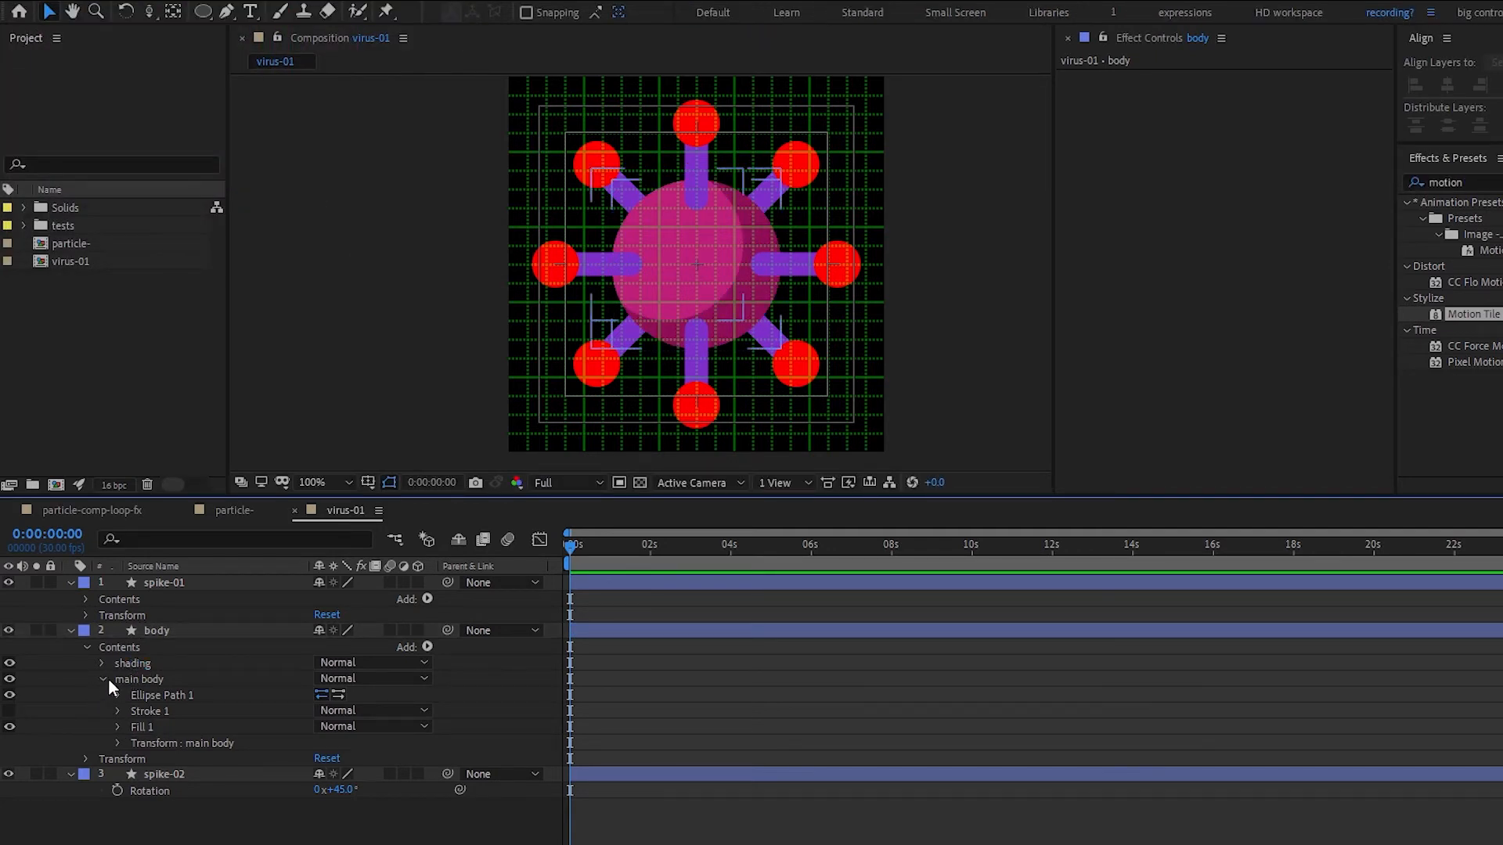
pyautogui.click(108, 679)
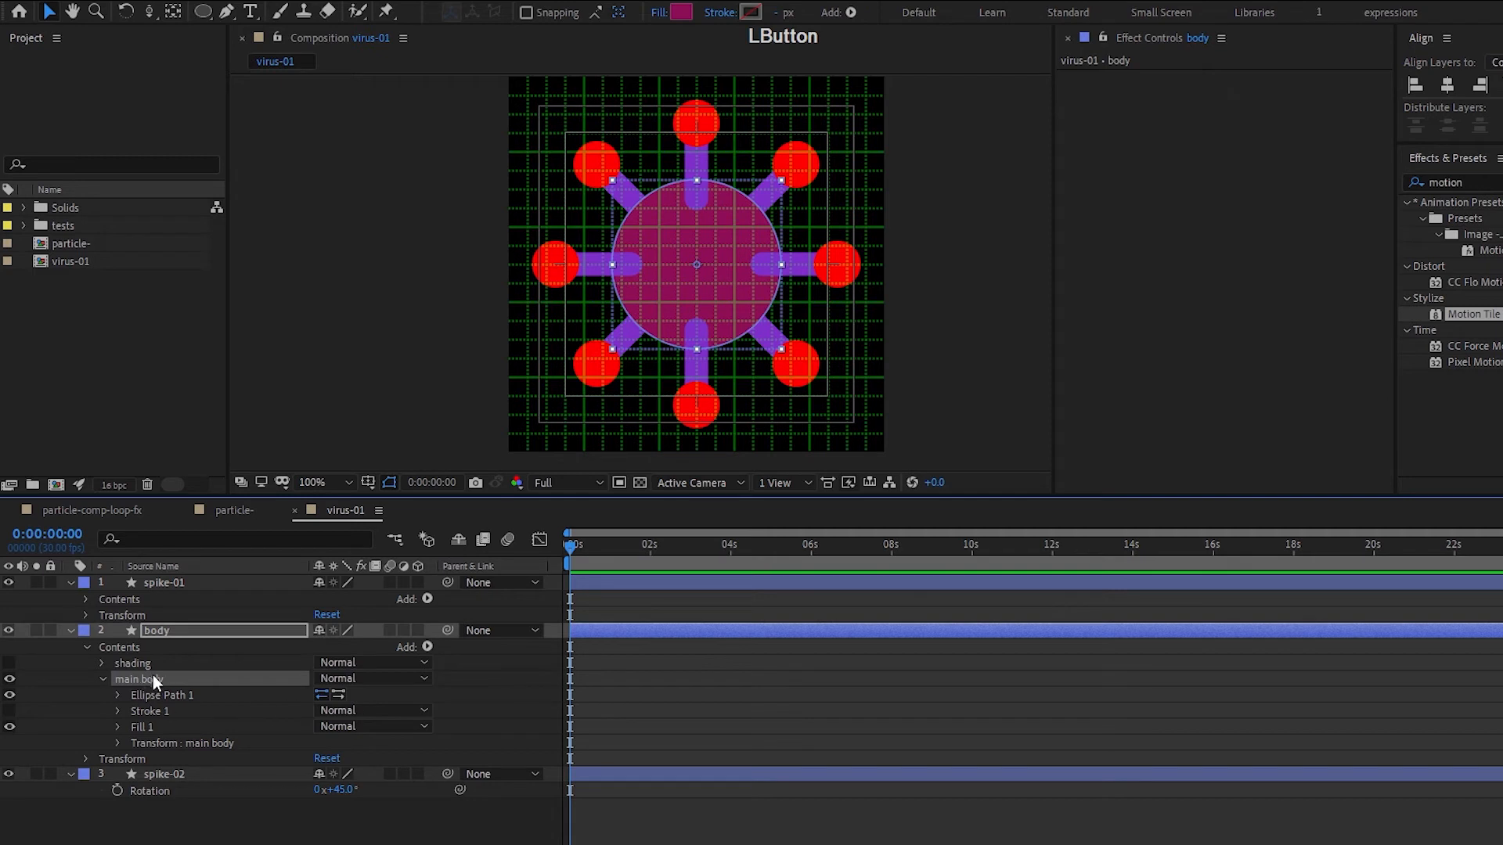
# - Expand the body layer's shading group and make it visible while hiding the main body group
pyautogui.click(102, 663)
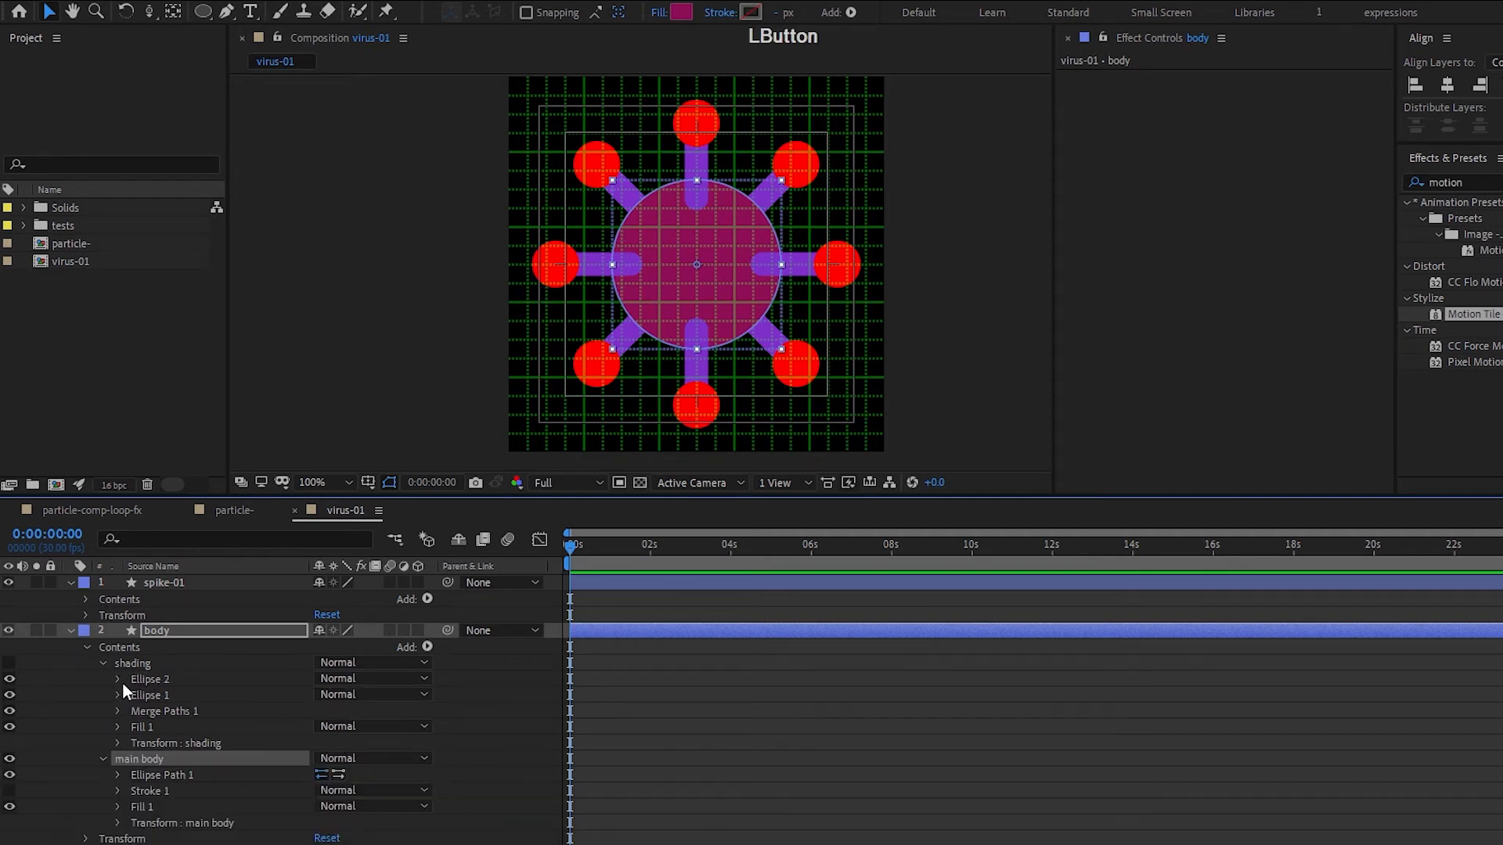
pyautogui.click(10, 663)
pyautogui.click(10, 758)
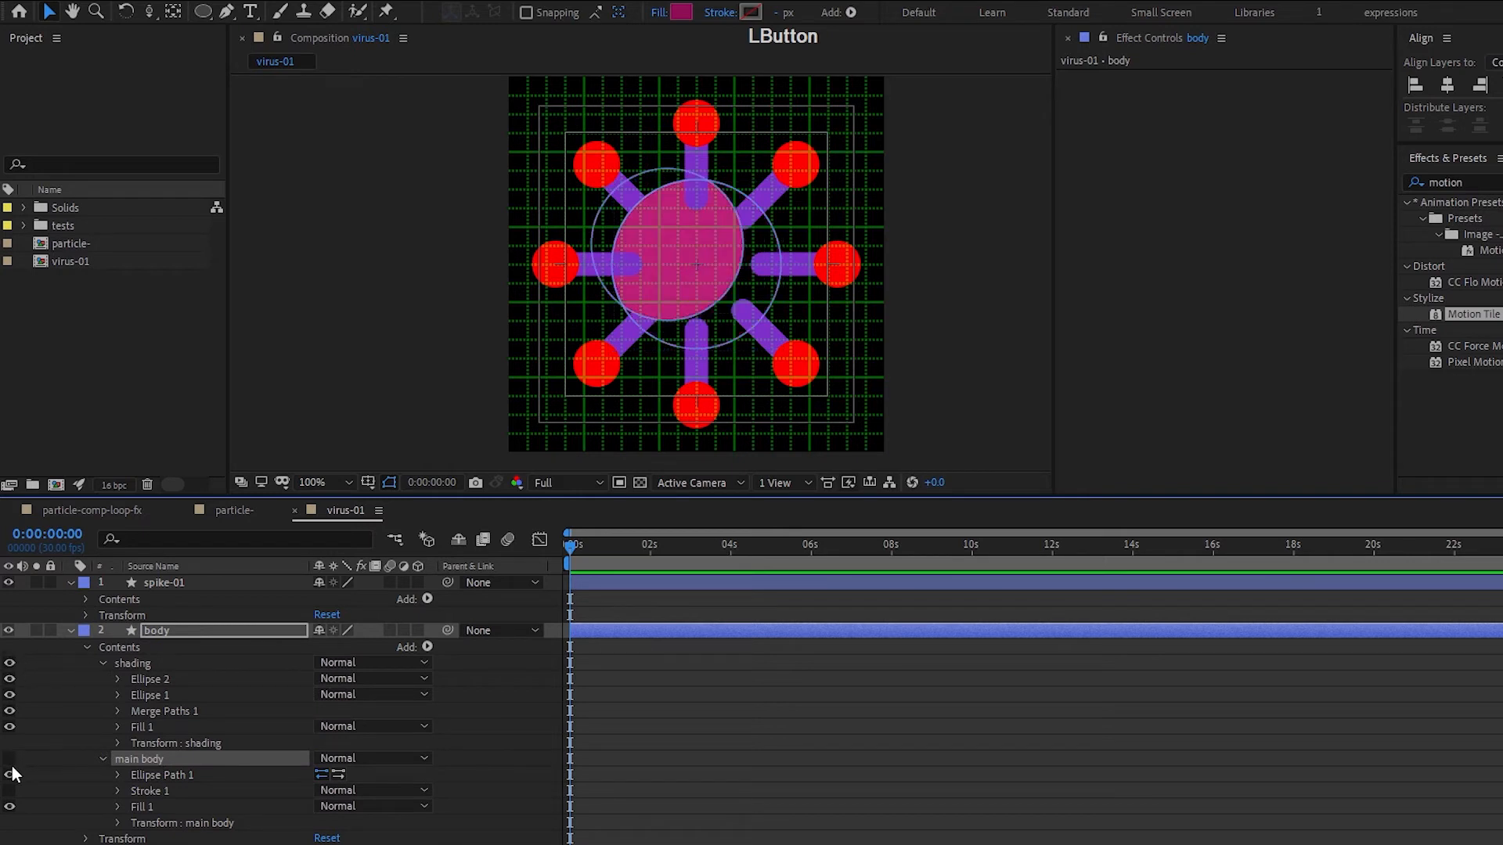
# - Hide Ellipse 2 in the shading group and show it again to compare the uncut and intersected shapes
pyautogui.click(162, 671)
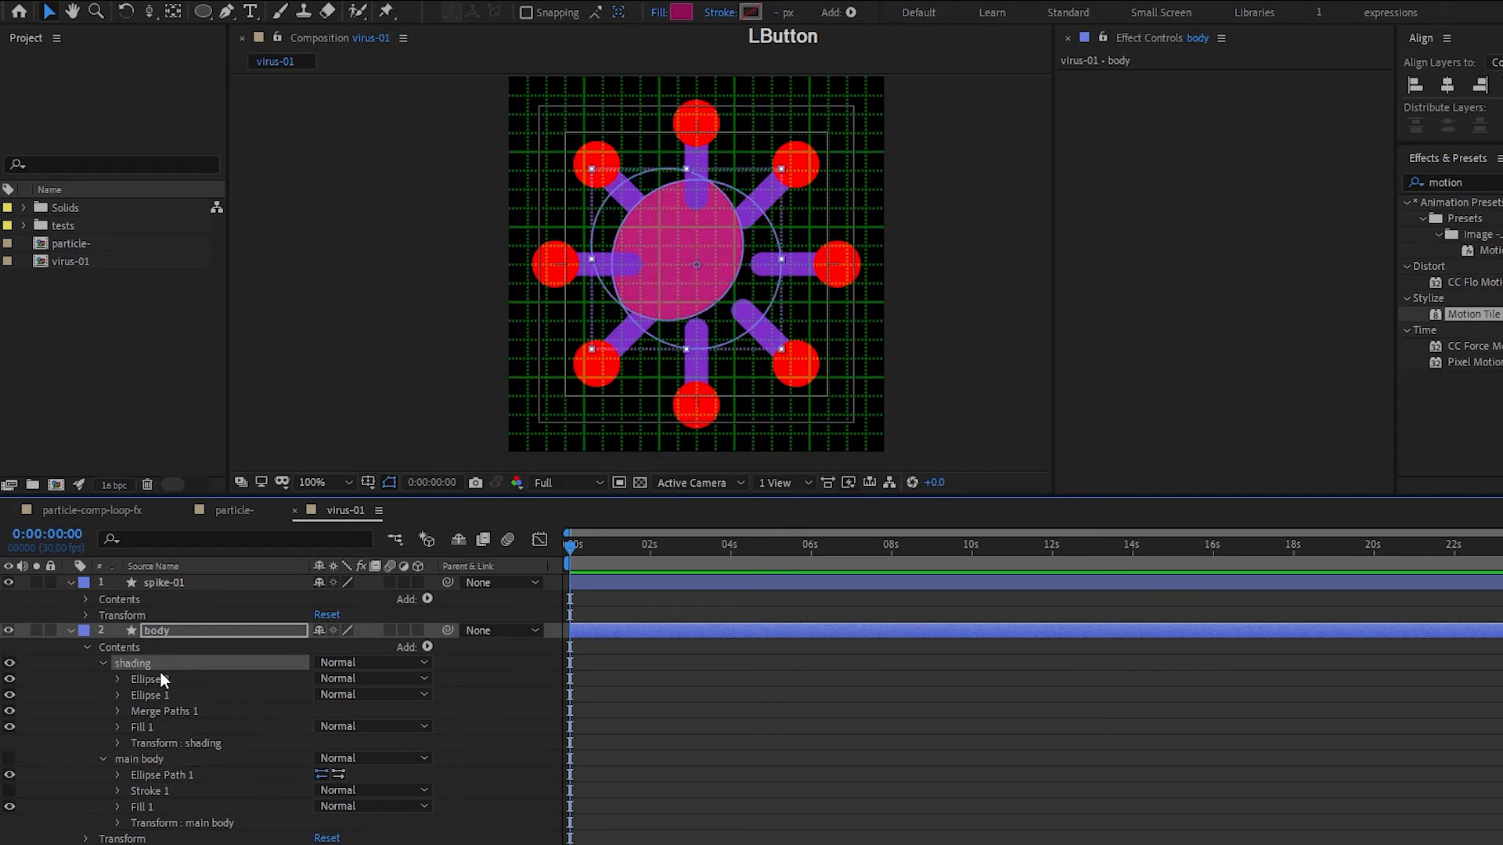
pyautogui.click(165, 697)
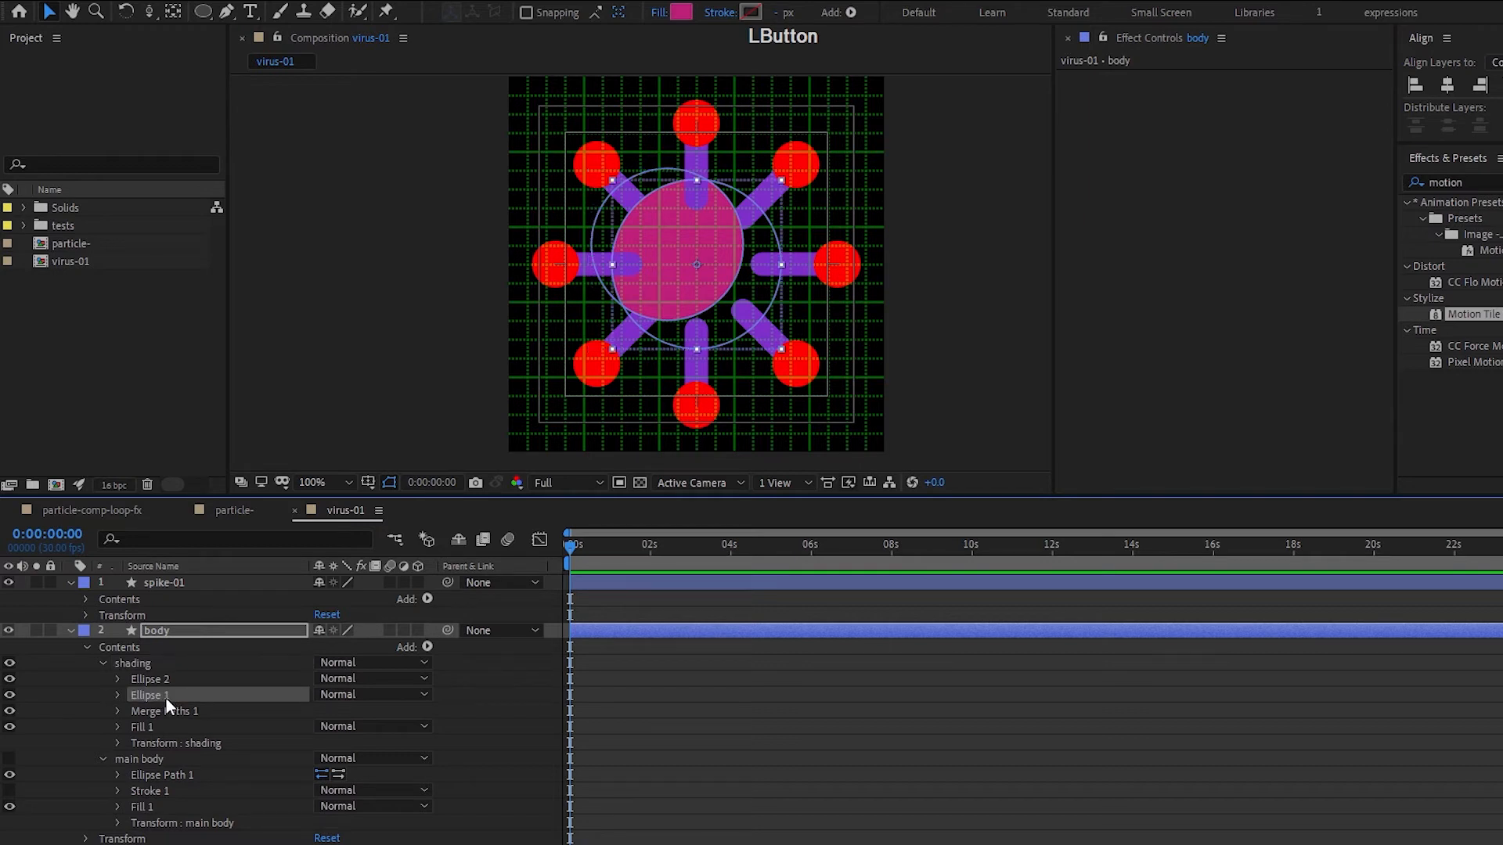
pyautogui.click(11, 679)
pyautogui.click(162, 756)
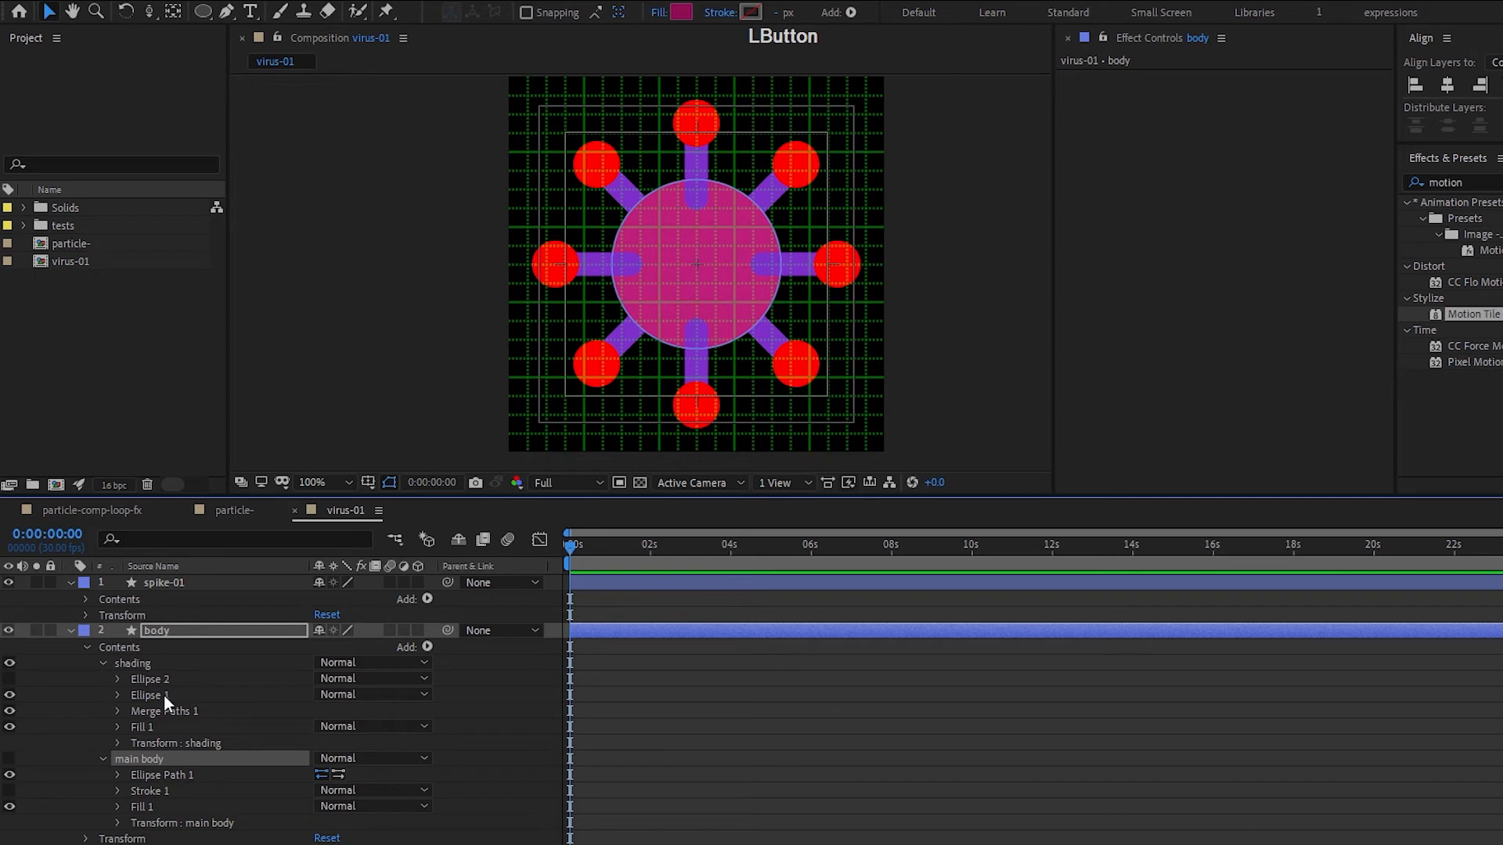
pyautogui.click(163, 694)
pyautogui.click(10, 679)
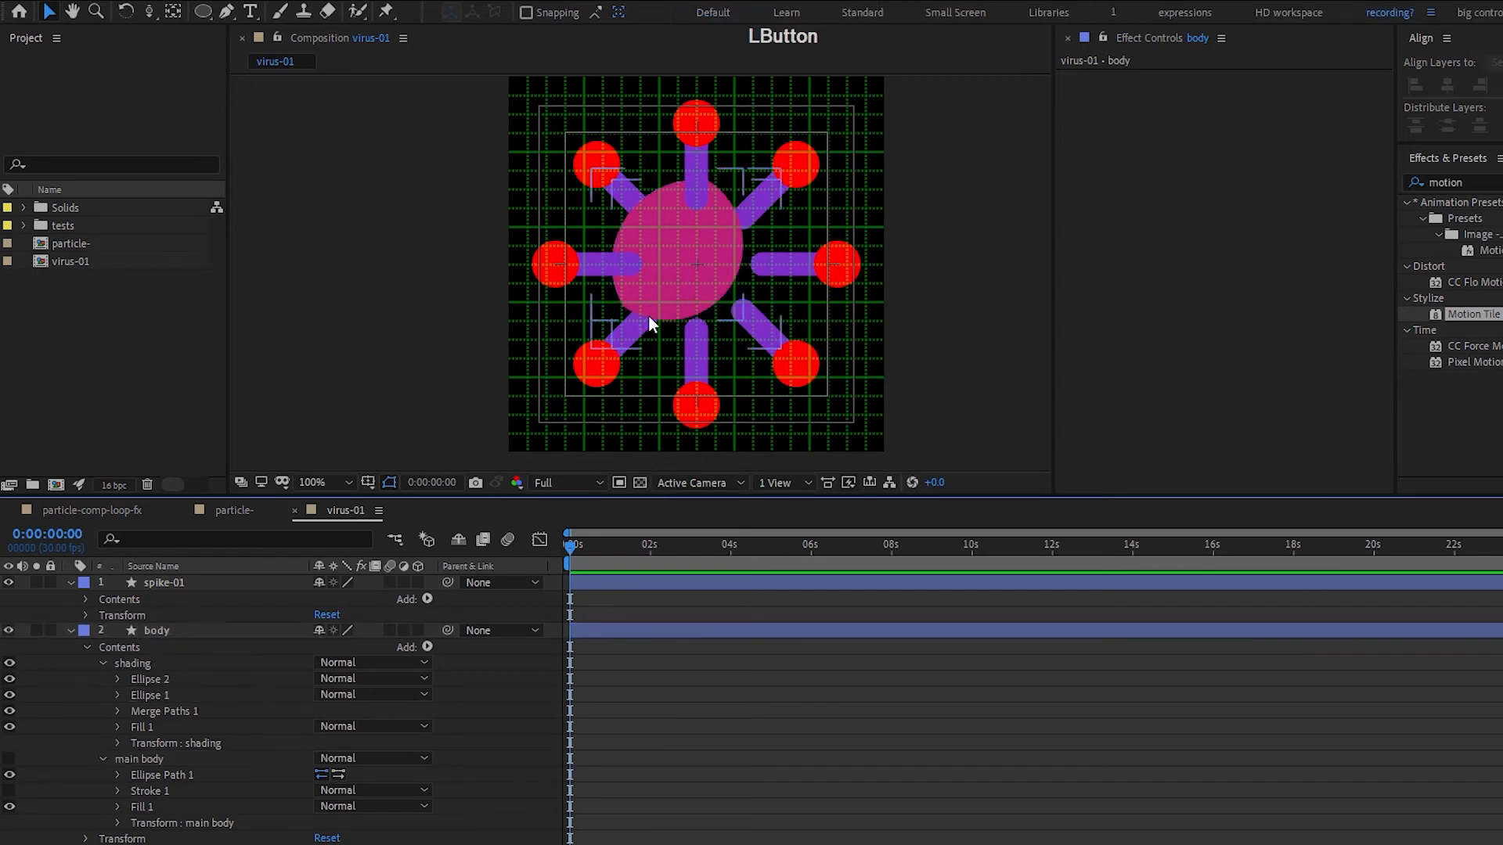
# - Examine how Ellipse 2, Ellipse 1, Merge Paths 1 and Fill 1 are stacked in the shading group
pyautogui.click(150, 695)
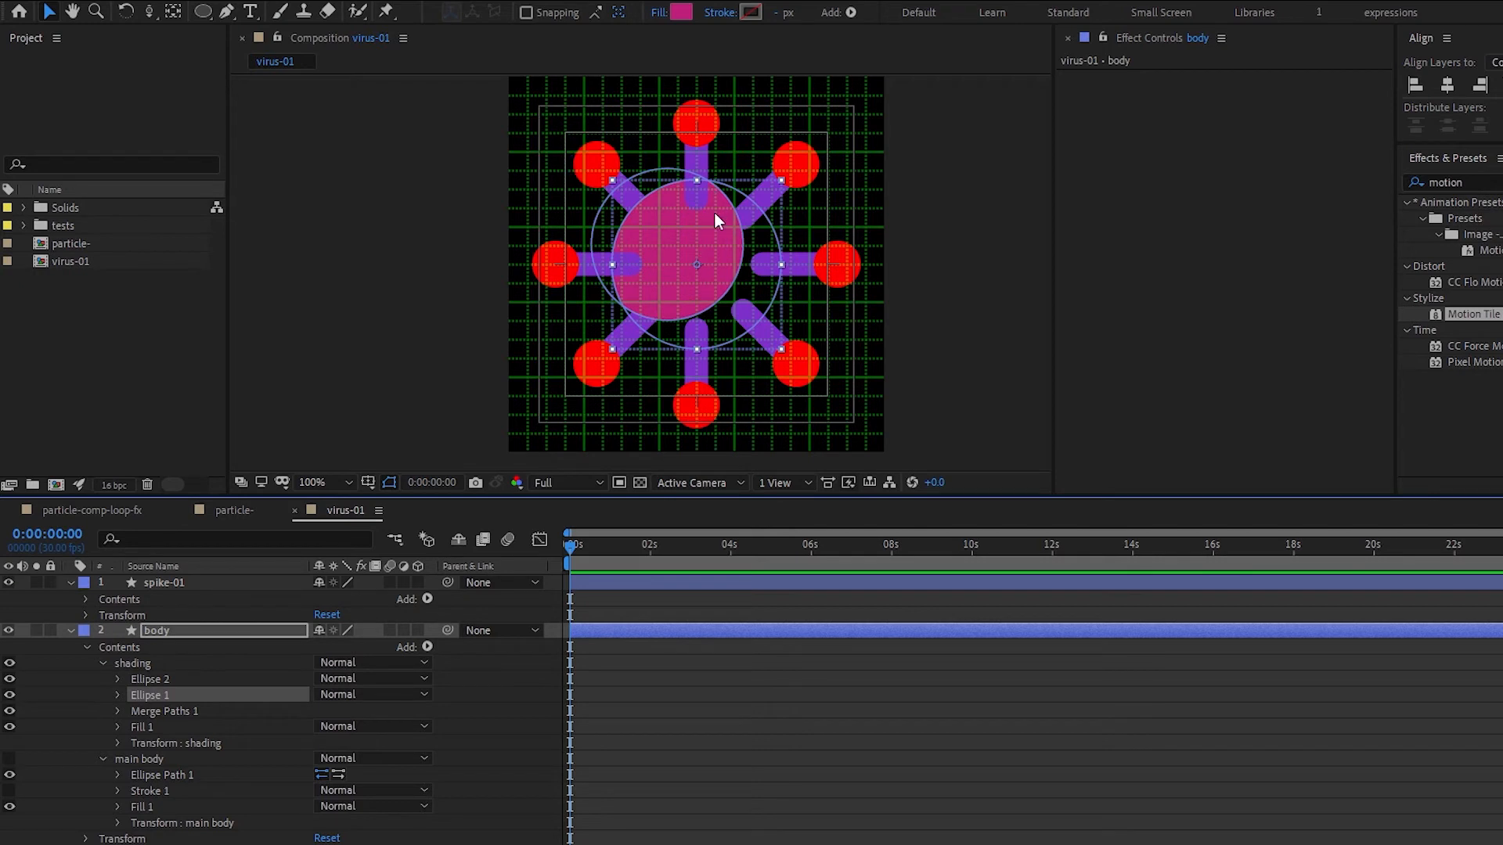
pyautogui.click(166, 709)
pyautogui.click(152, 680)
pyautogui.click(158, 696)
pyautogui.moveTo(163, 709)
pyautogui.mouseDown()
pyautogui.moveTo(186, 717)
pyautogui.moveTo(199, 674)
pyautogui.mouseUp()
pyautogui.hotkey('ctrl', 'z')
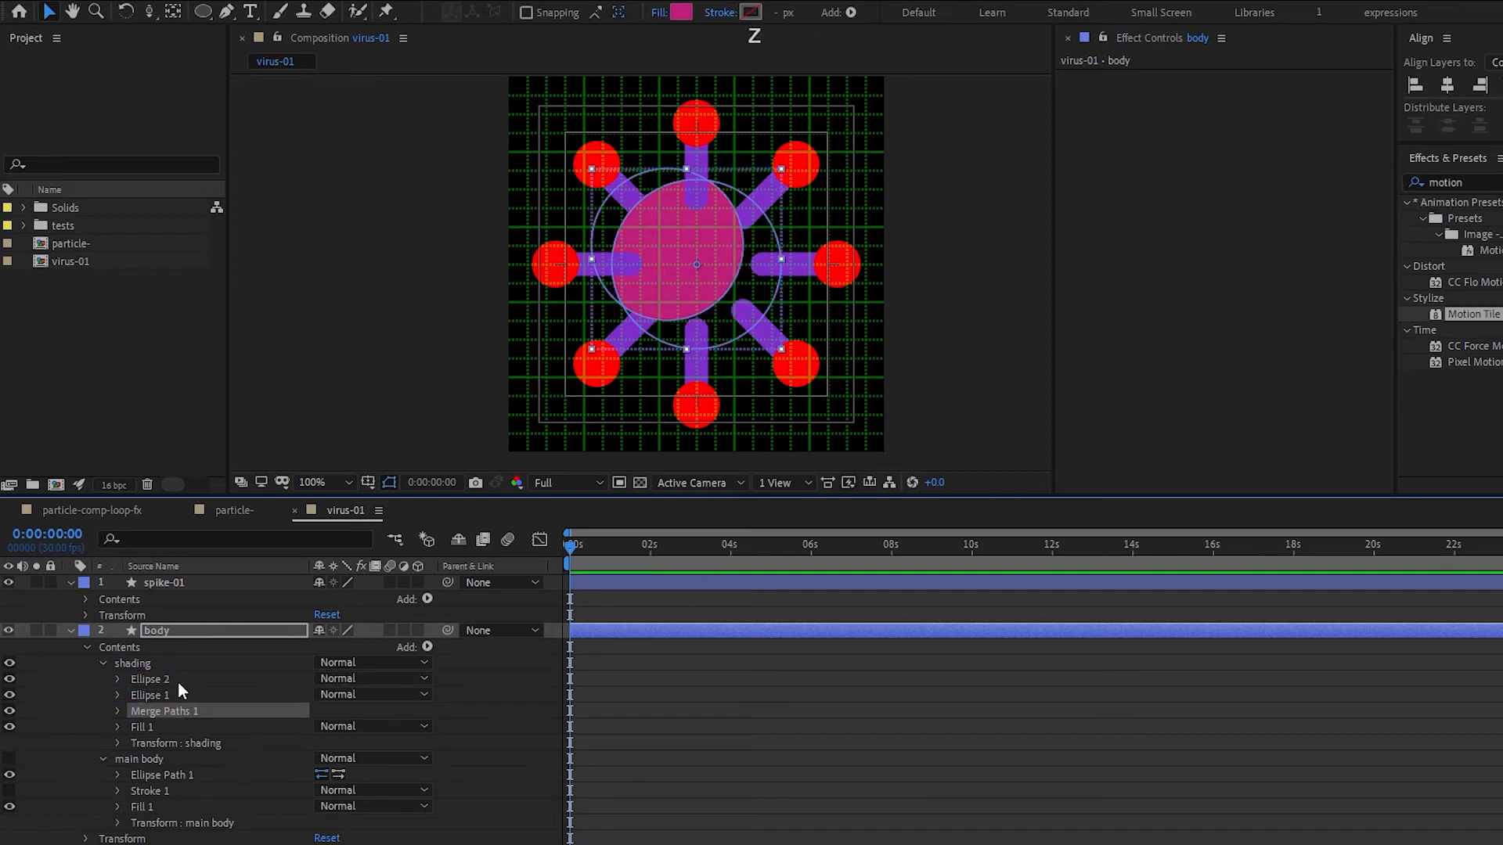
pyautogui.click(174, 690)
pyautogui.click(192, 712)
pyautogui.click(169, 726)
# - Make the main body group visible again and collapse the shading and main body groups
pyautogui.click(9, 759)
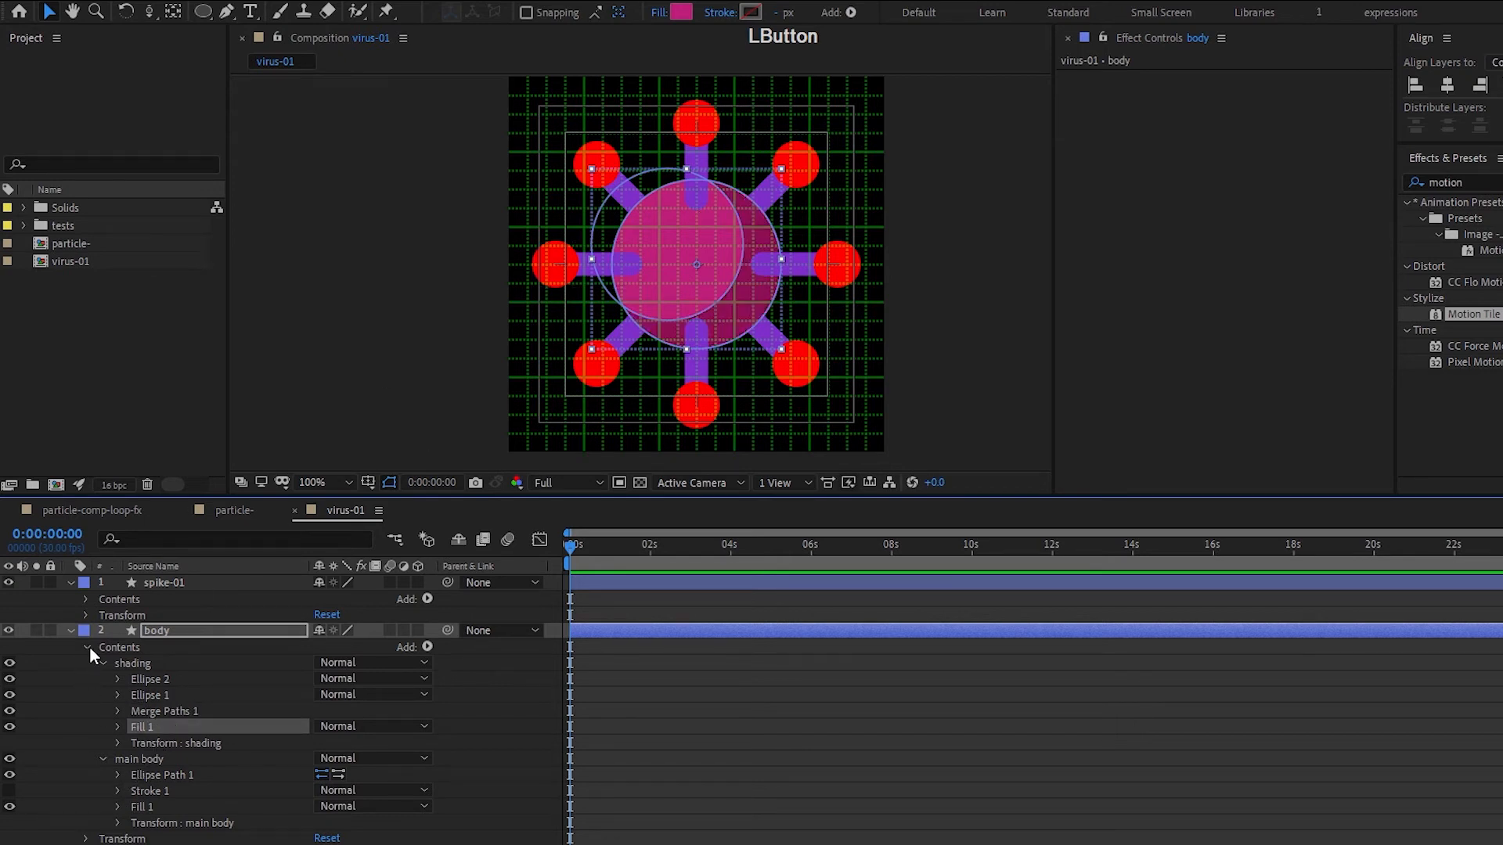
pyautogui.click(104, 664)
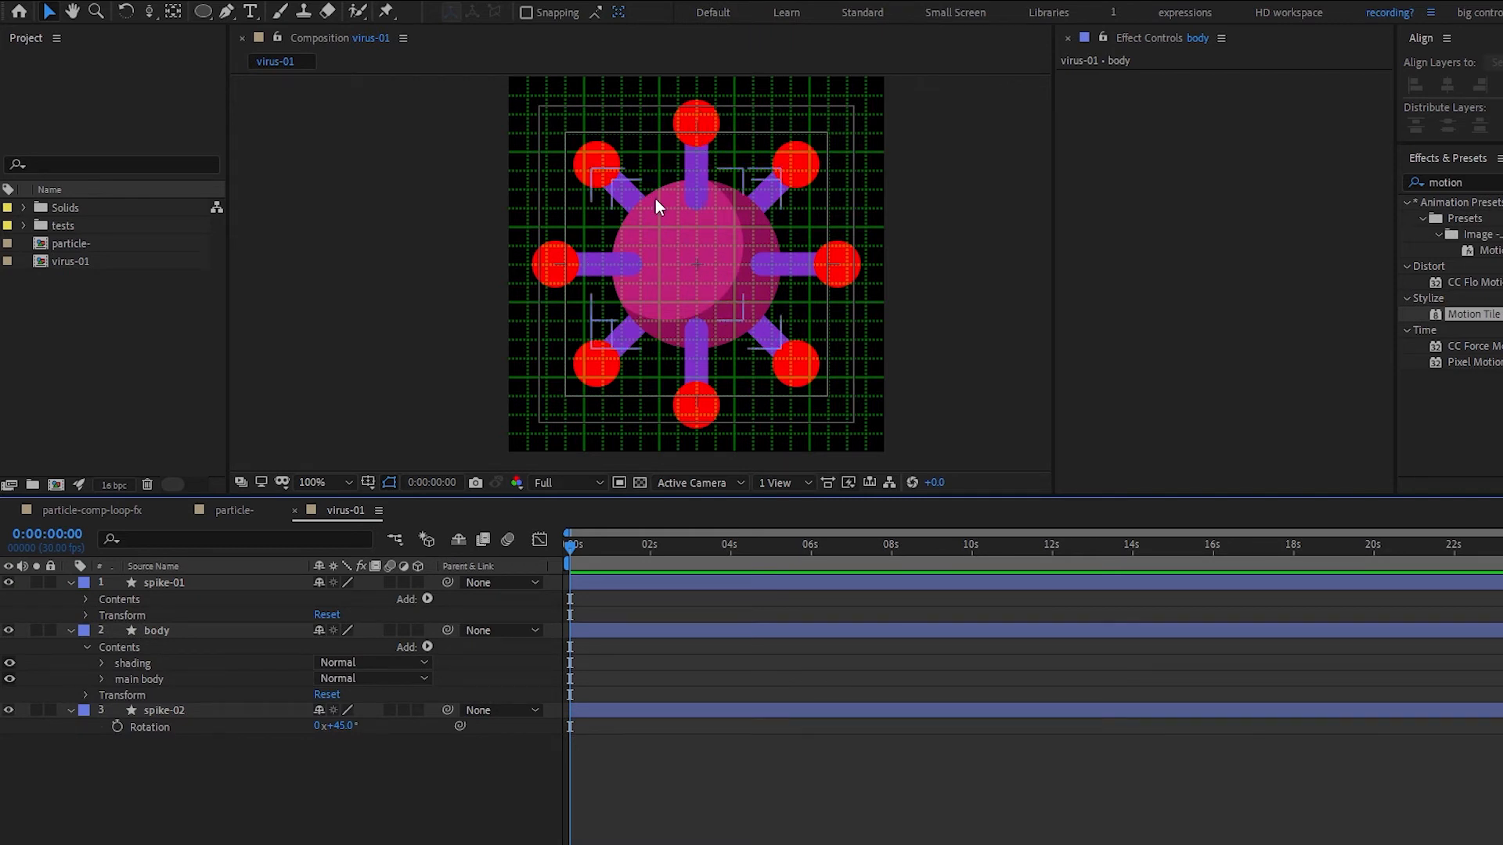
# - Duplicate the spike-01 layer, collapse the original and expand the copy down to its spike group and repeater
pyautogui.click(168, 583)
pyautogui.hotkey('ctrl', 'd')
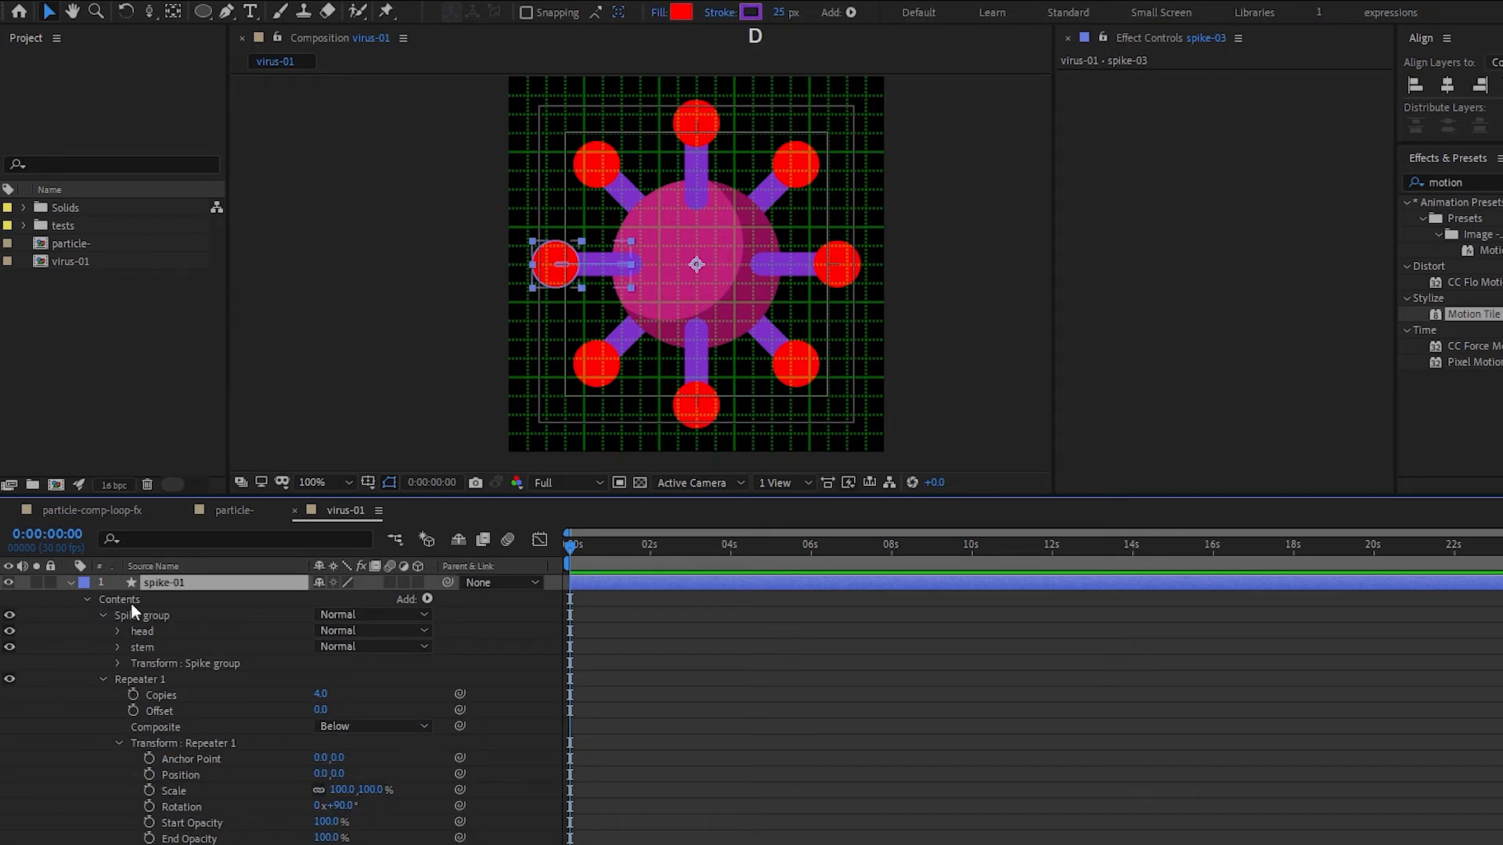
pyautogui.click(74, 606)
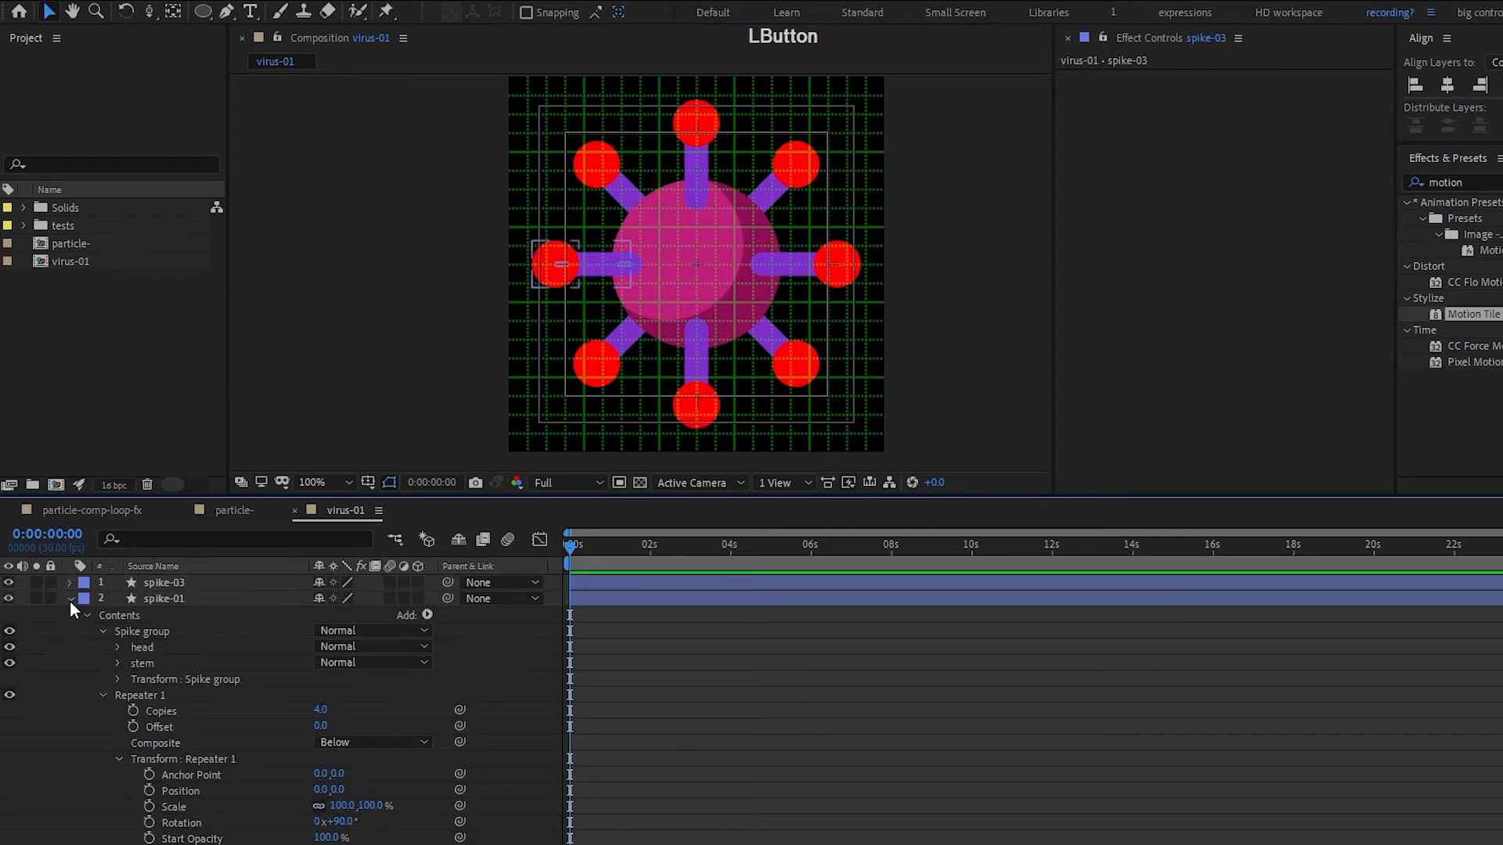
pyautogui.click(70, 599)
pyautogui.click(69, 582)
pyautogui.click(86, 599)
# - Delete the repeater and the stem from the duplicated spike layer, keeping only the head
pyautogui.click(158, 630)
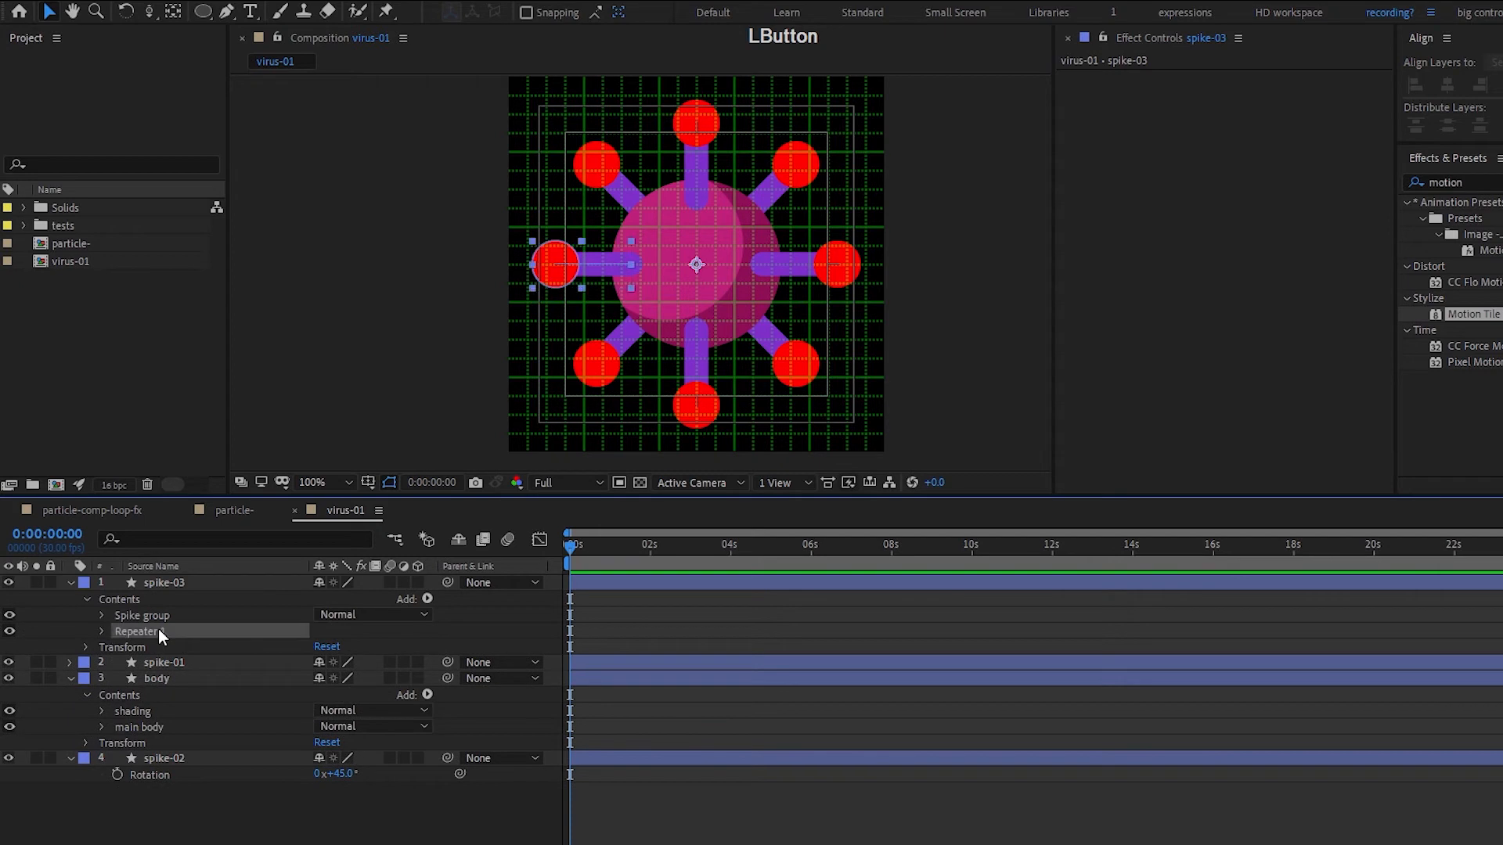
pyautogui.press('Delete')
pyautogui.click(141, 616)
pyautogui.click(102, 616)
pyautogui.click(153, 648)
pyautogui.press('Delete')
pyautogui.click(172, 647)
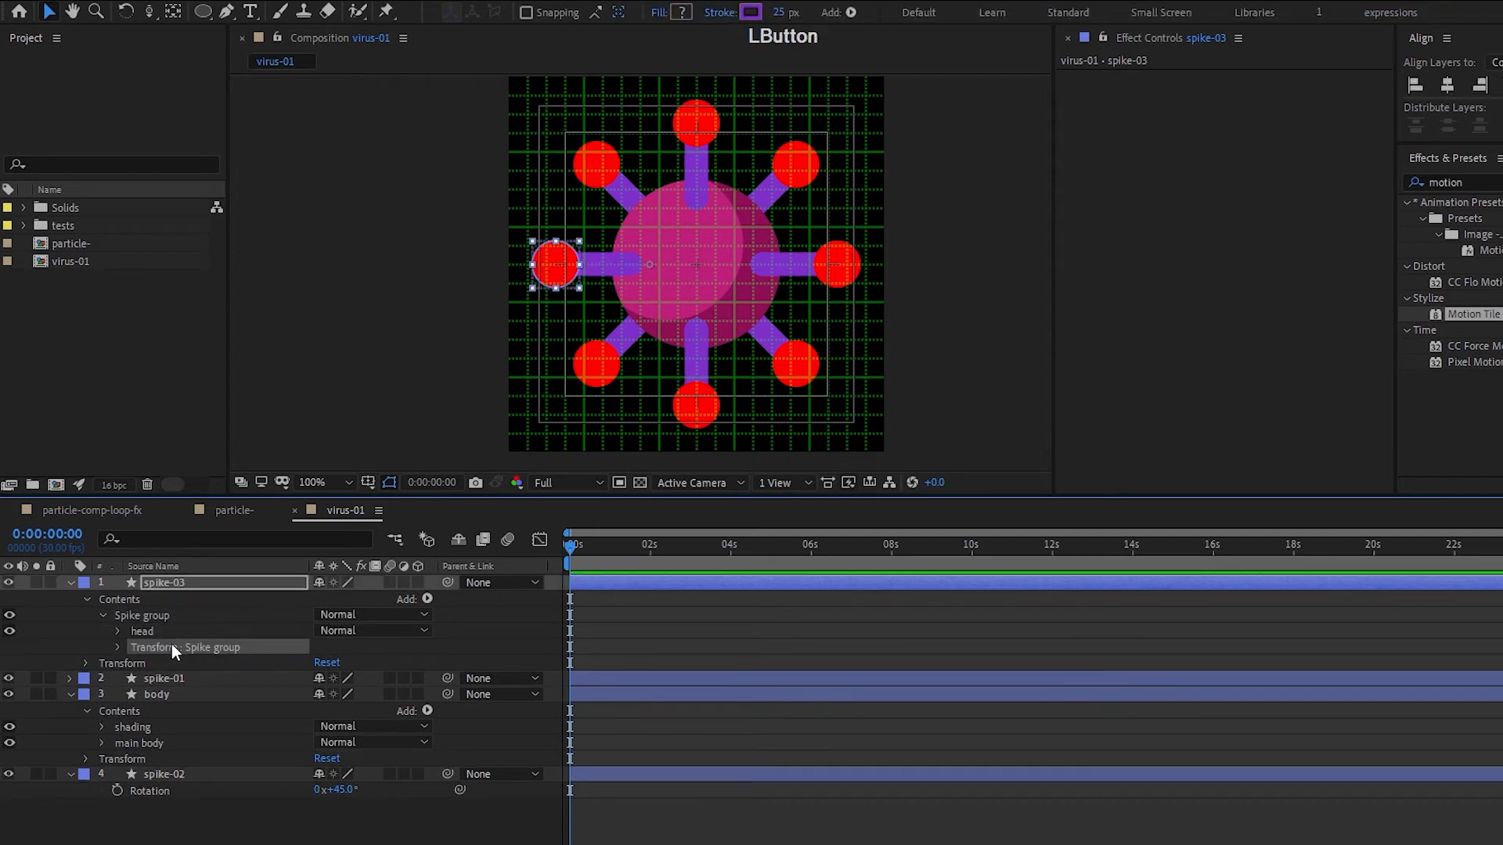
pyautogui.press('Delete')
# - Set the x position of the duplicated head's ellipse path to 0
pyautogui.click(117, 630)
pyautogui.click(135, 678)
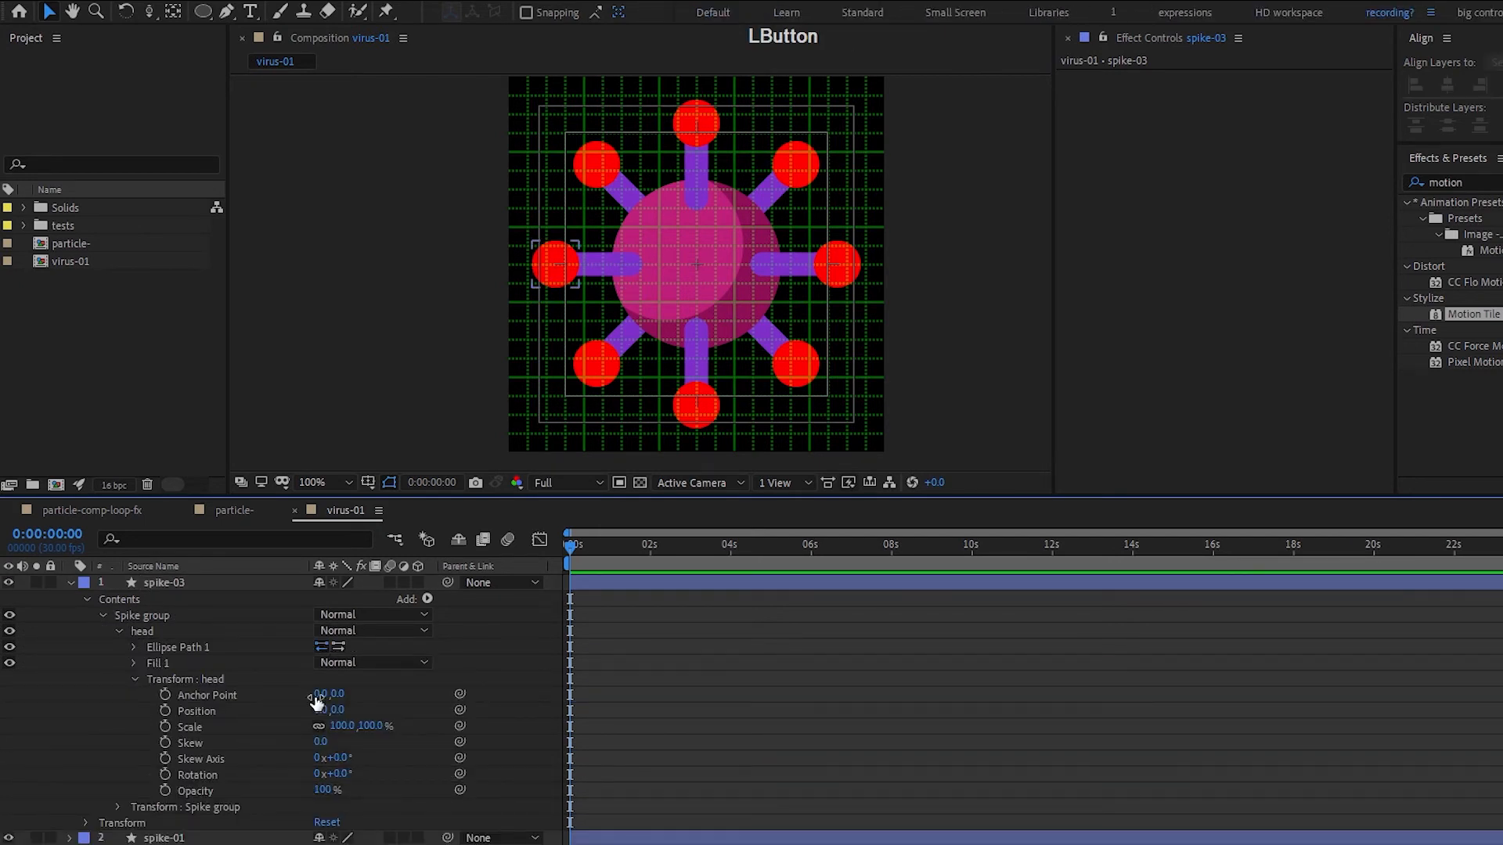
pyautogui.click(134, 678)
pyautogui.click(133, 647)
pyautogui.click(321, 678)
pyautogui.write('0')
pyautogui.press('Return')
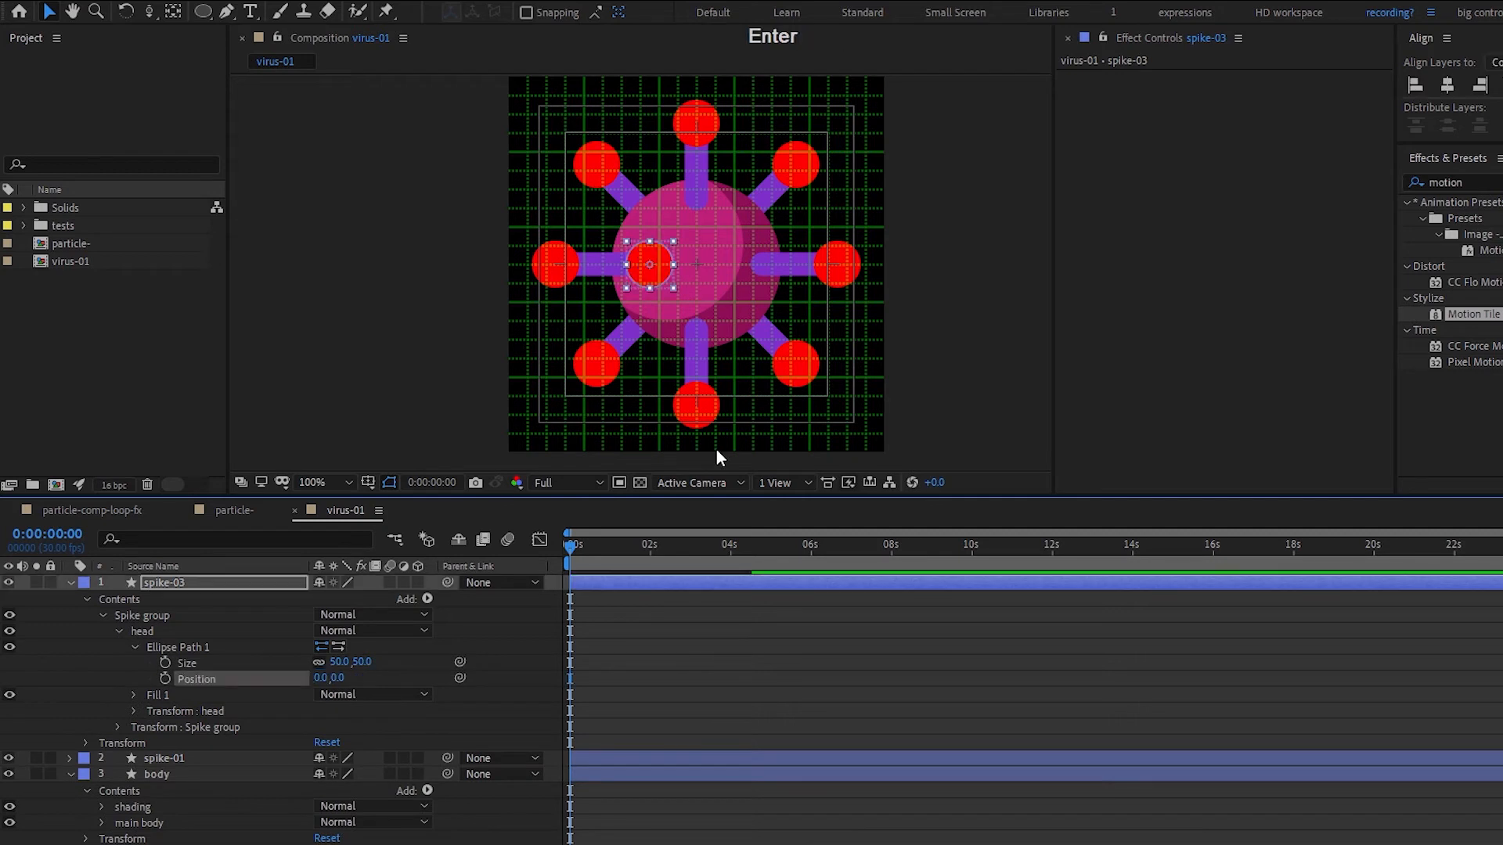
# - Set the duplicated layer's Spike group x position to 0 to centre the head on the body
pyautogui.click(116, 726)
pyautogui.click(326, 757)
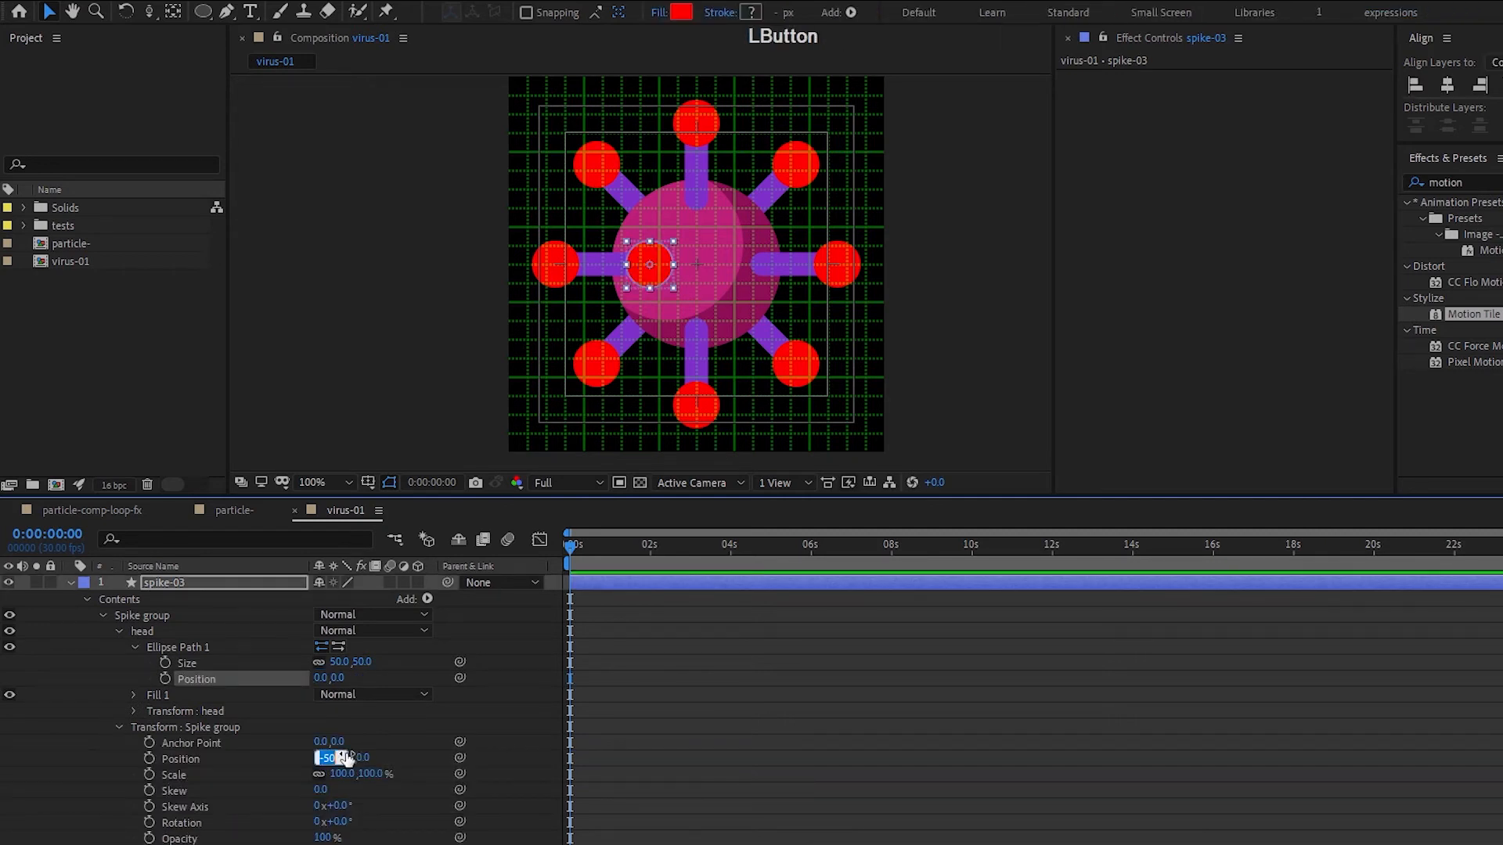
pyautogui.write('0')
pyautogui.press('KP_Enter')
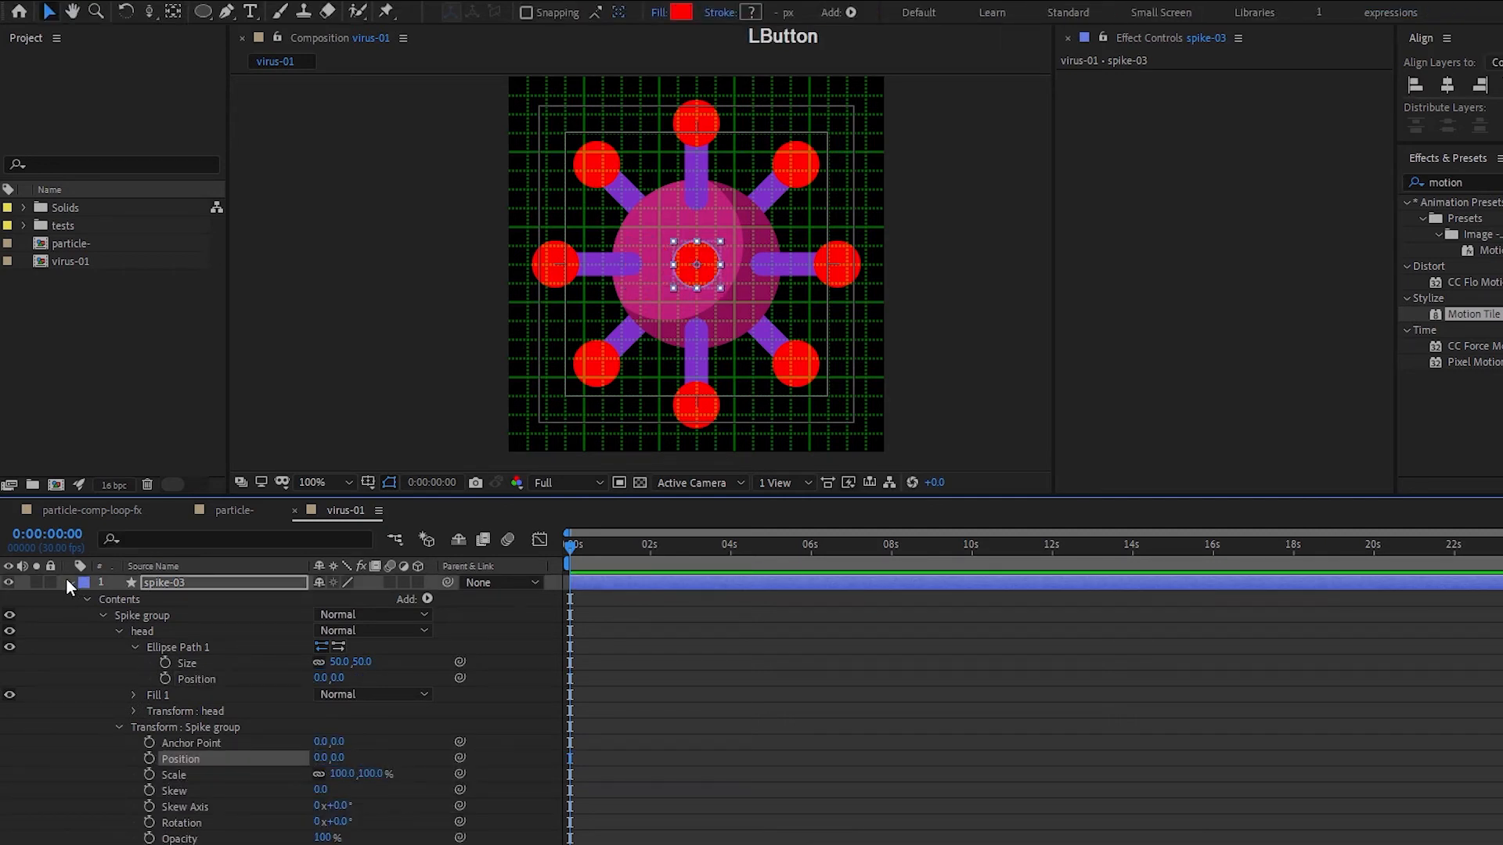
# - Collapse the duplicated layer and rename it as 1 spike head
pyautogui.click(69, 582)
pyautogui.press('Return')
pyautogui.write('1 spike head')
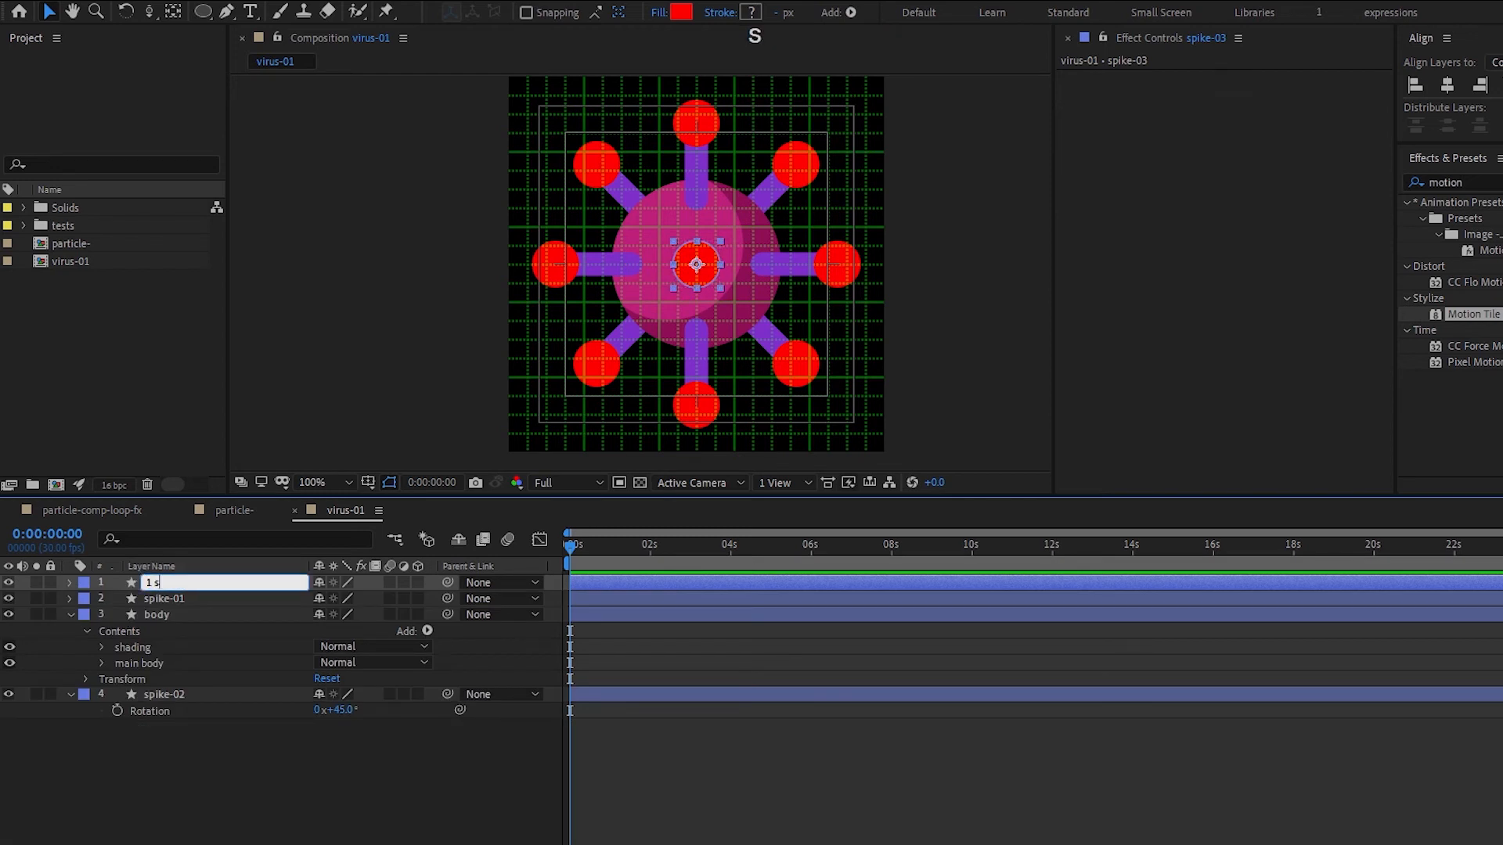
pyautogui.click(437, 543)
pyautogui.click(180, 583)
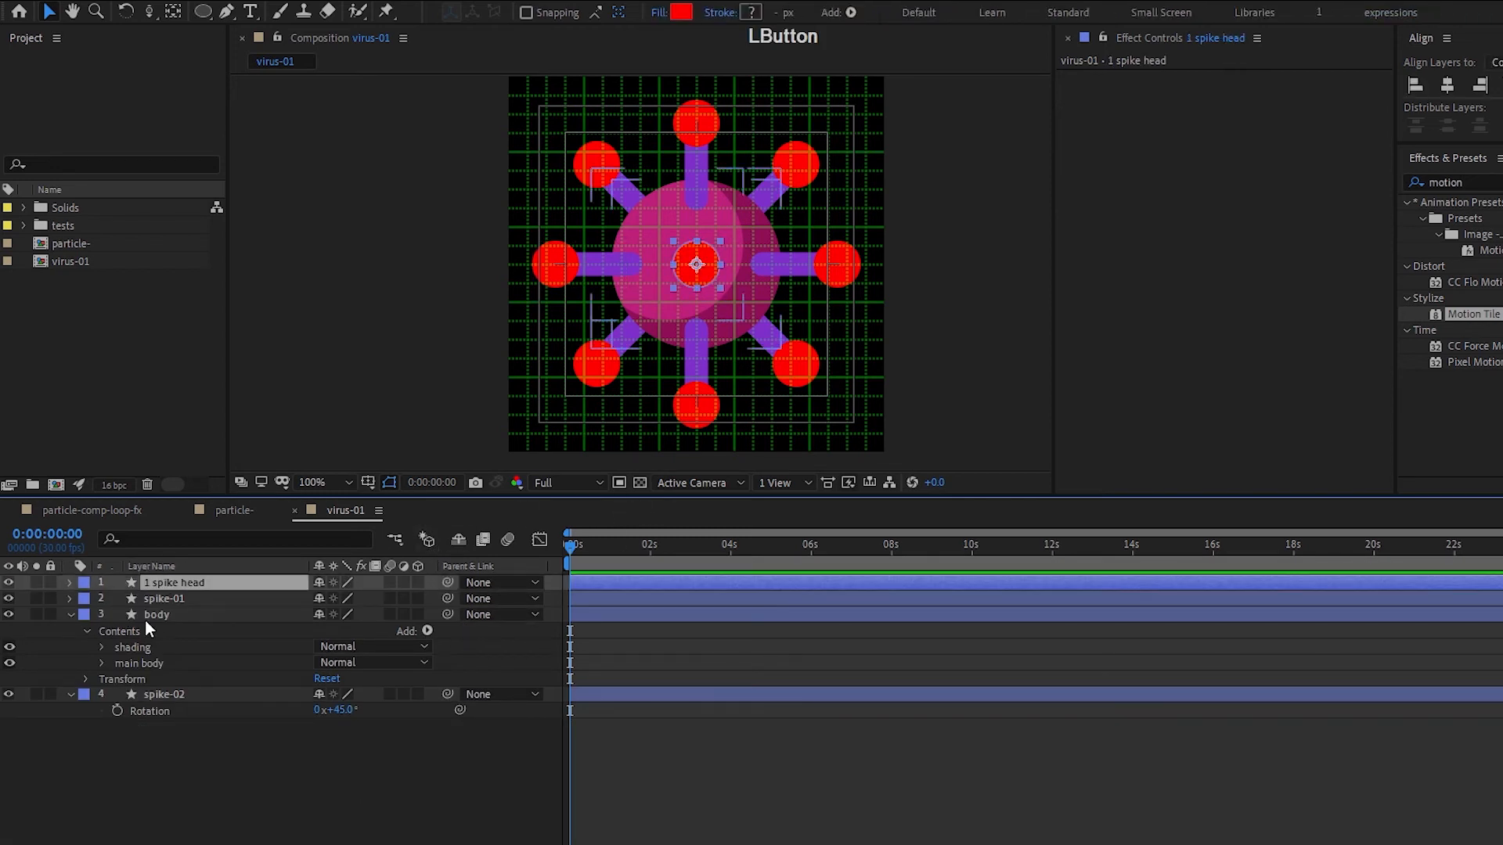
pyautogui.click(435, 543)
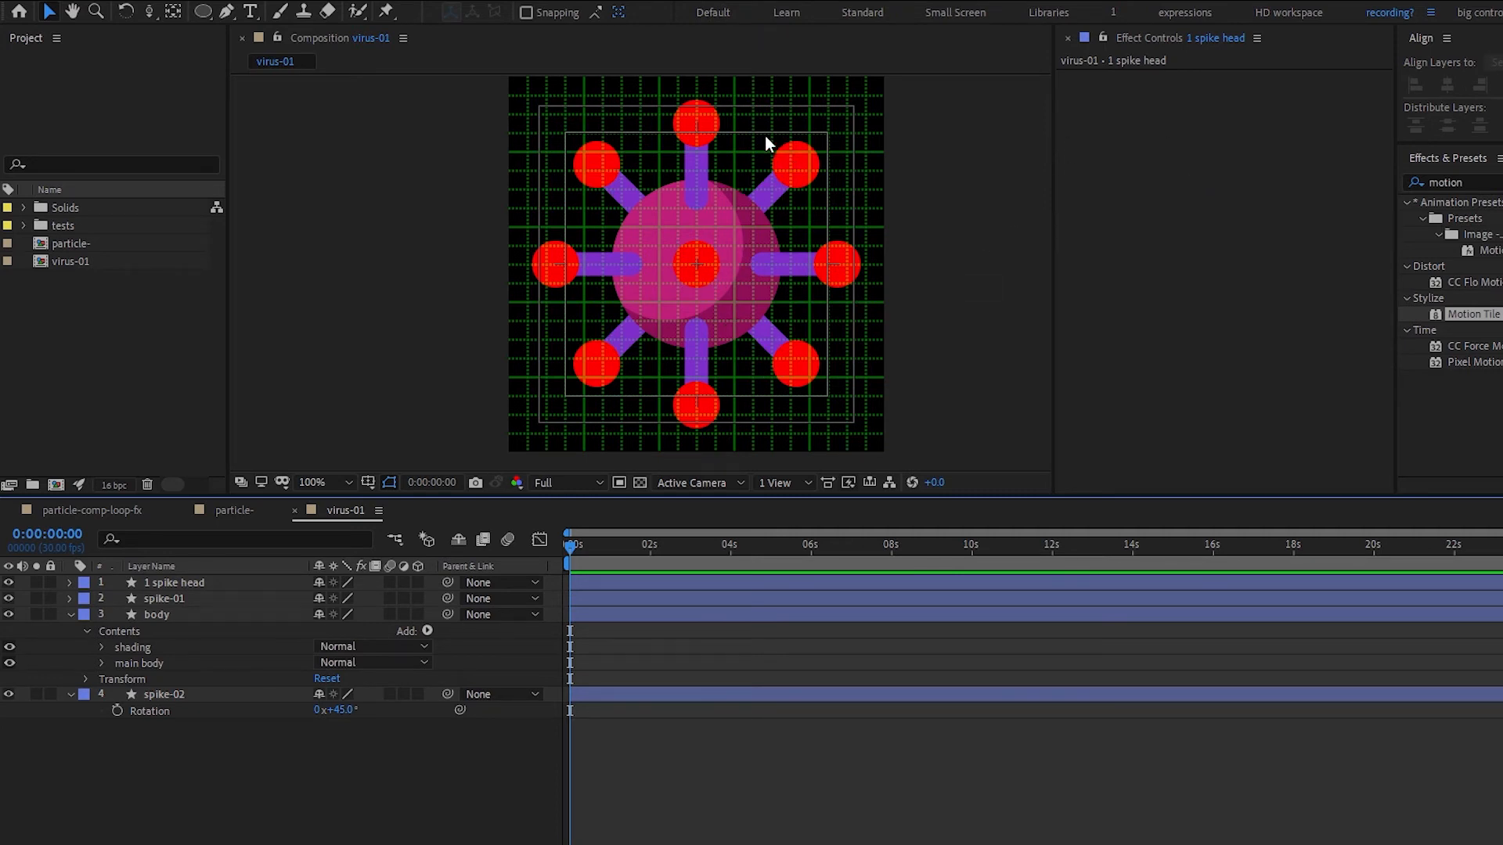
# - Apply Hue/Saturation to the spike-02 layer with hue +9°, saturation 43 and lightness -34
pyautogui.click(228, 696)
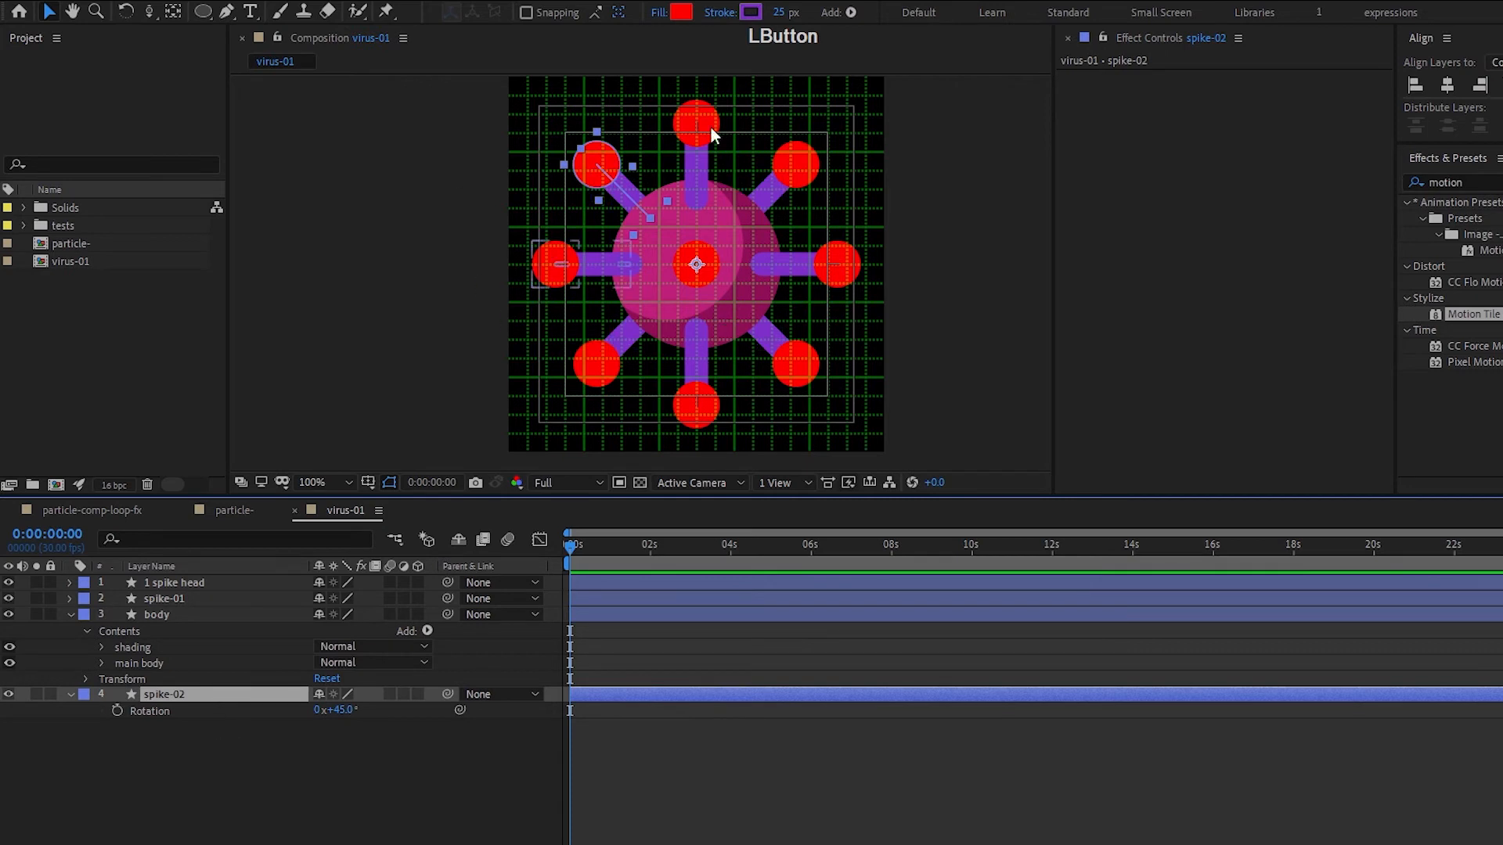
pyautogui.click(1453, 183)
pyautogui.write('huee')
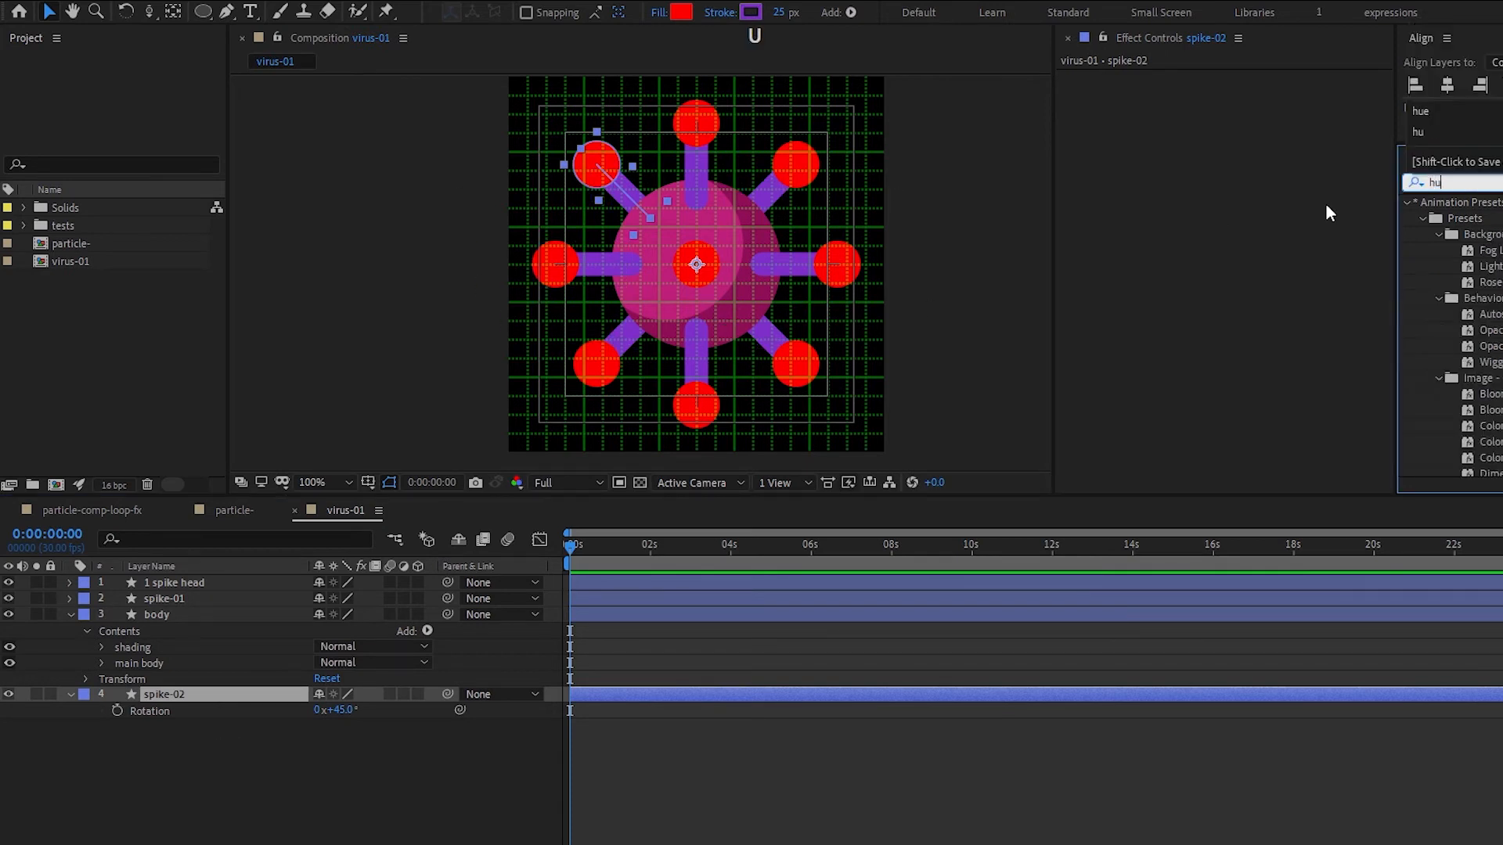
pyautogui.press('BackSpace')
pyautogui.moveTo(1481, 298); pyautogui.dragTo(1275, 168)
pyautogui.moveTo(1242, 221); pyautogui.dragTo(1196, 263)
# - Turn off the grid and title/action-safe overlays in the composition view
pyautogui.click(368, 482)
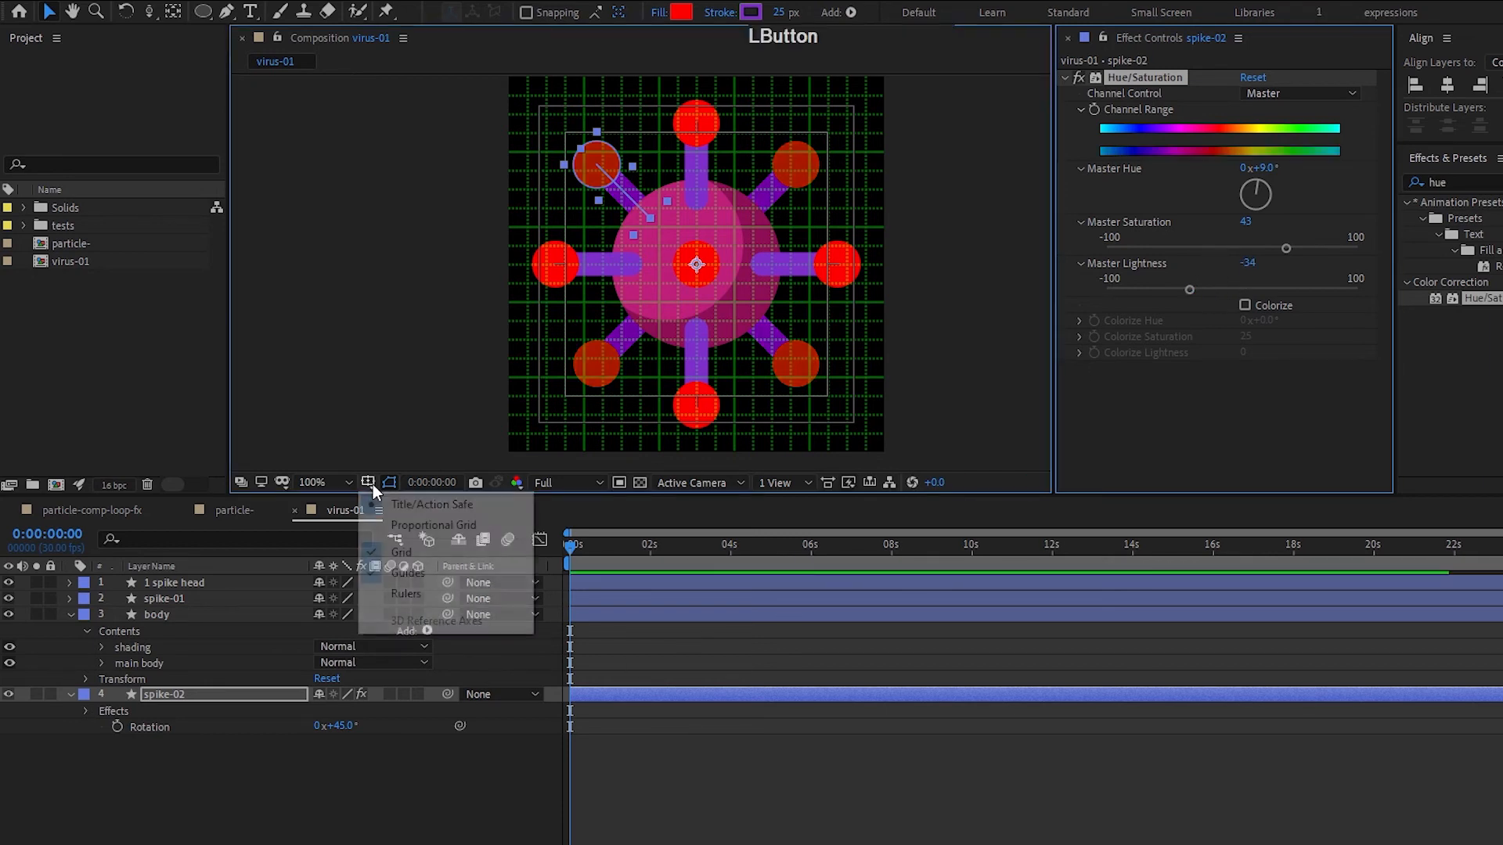
pyautogui.click(384, 554)
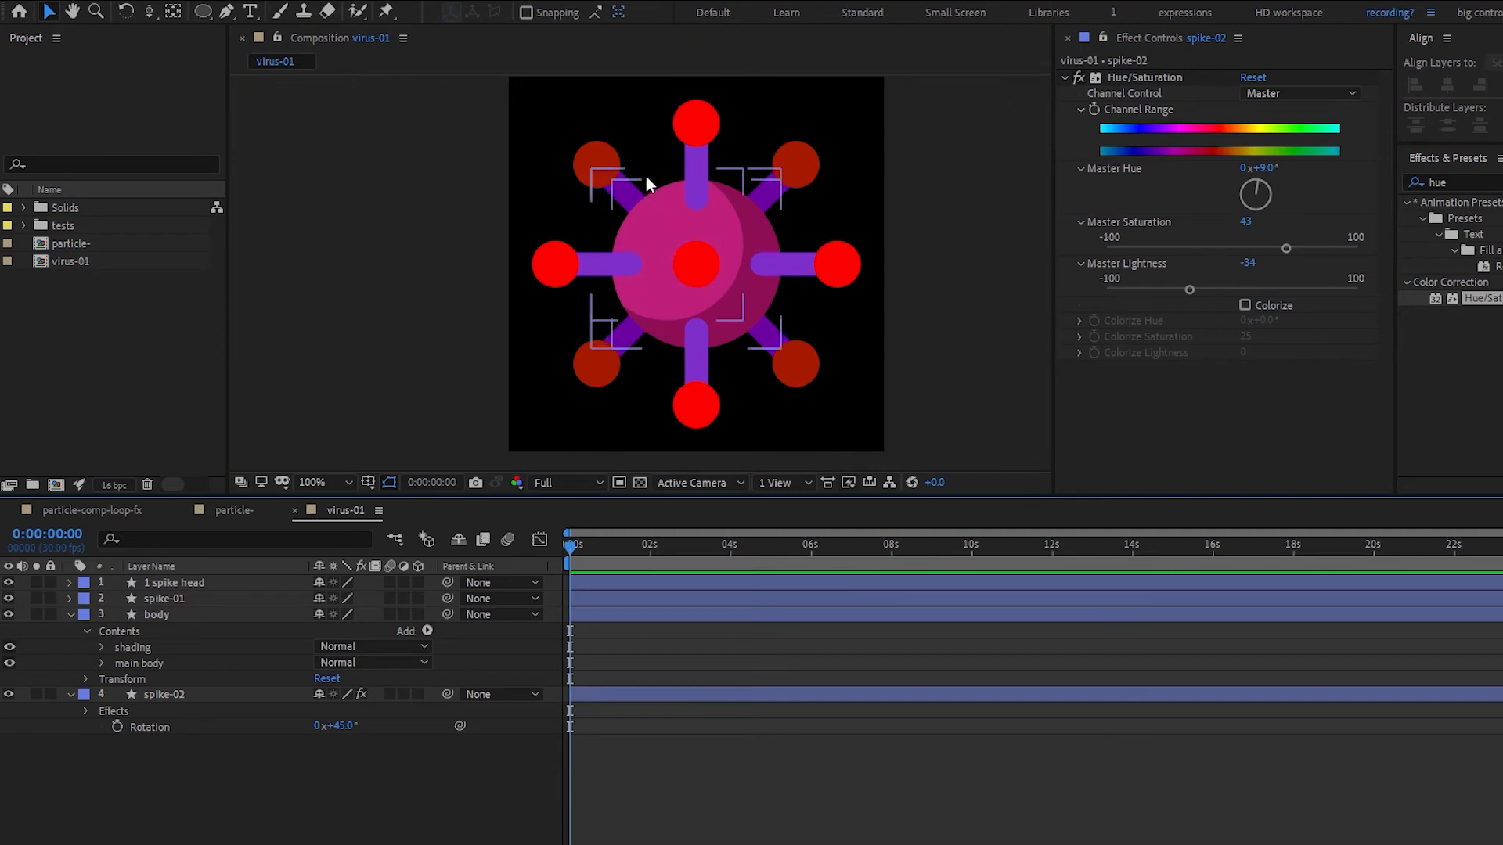
pyautogui.click(572, 269)
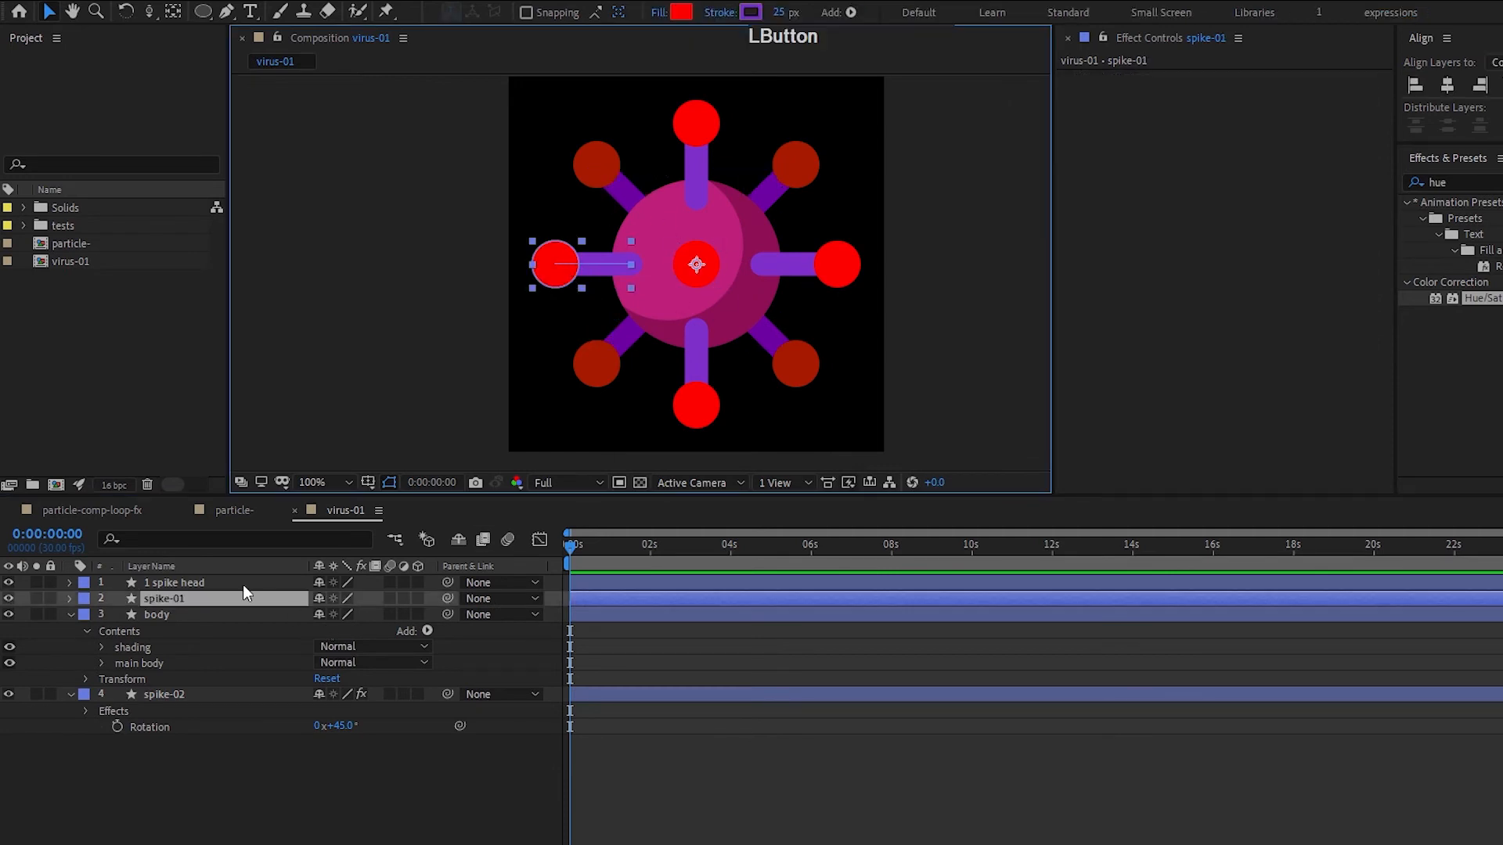
# - Copy the Hue/Saturation effect from spike-02 and paste it onto the 1 spike head layer
pyautogui.click(164, 694)
pyautogui.click(1132, 74)
pyautogui.hotkey('ctrl', 'c')
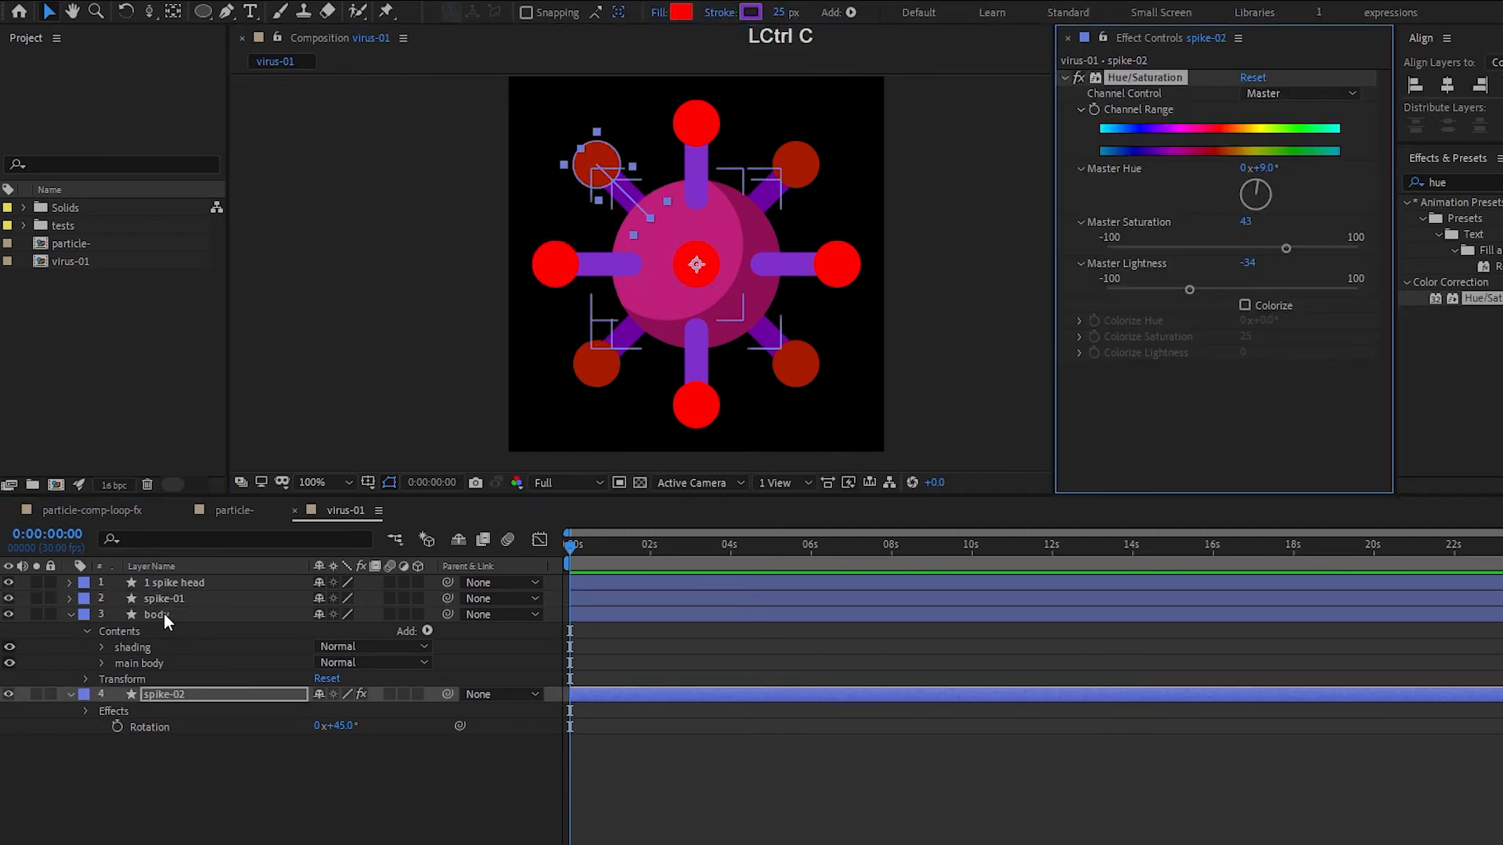
pyautogui.click(174, 599)
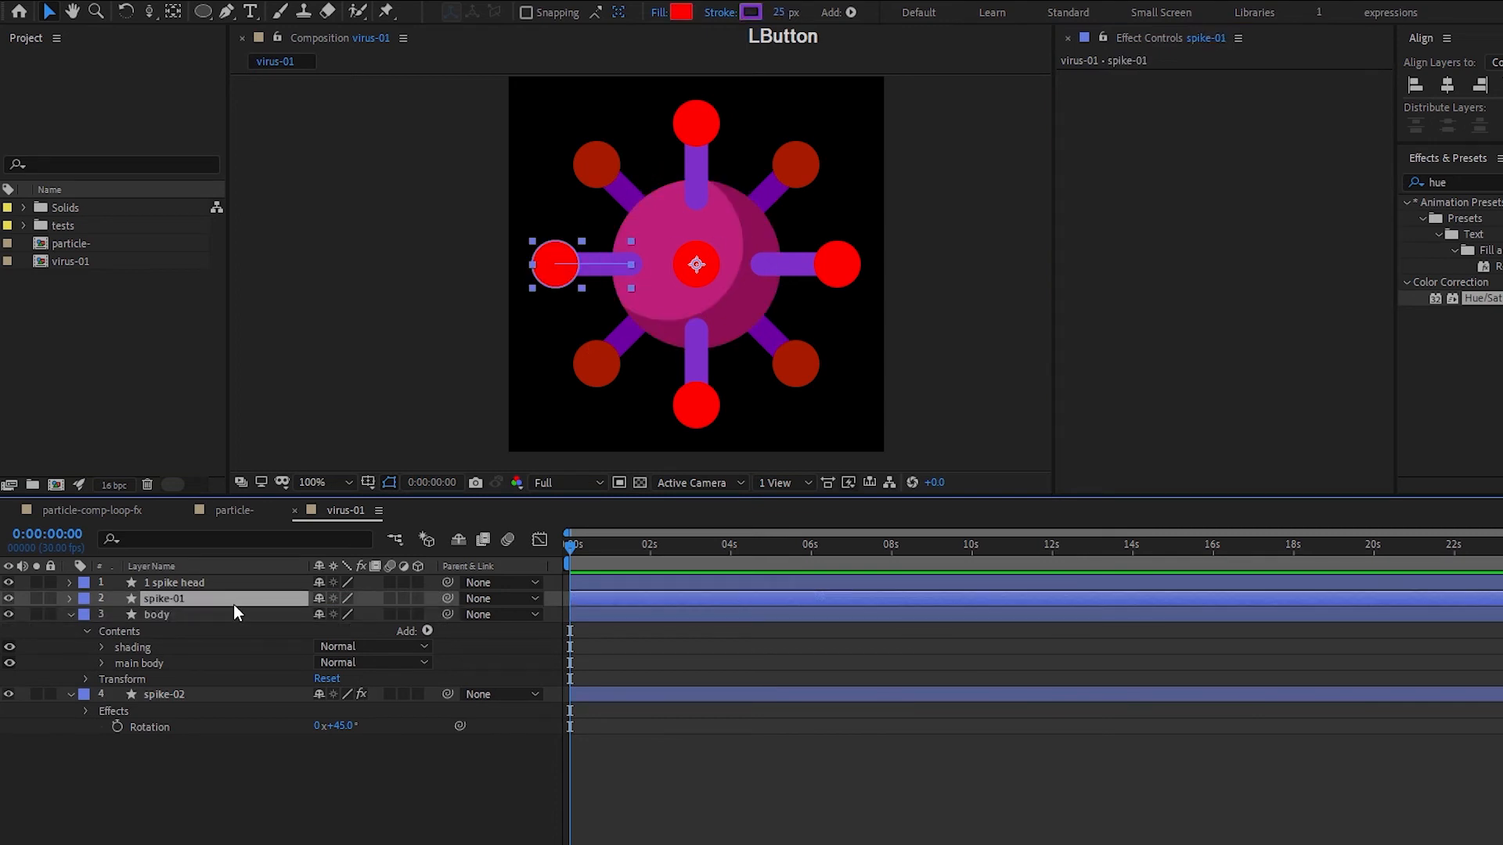
pyautogui.click(227, 583)
pyautogui.hotkey('ctrl', 'v')
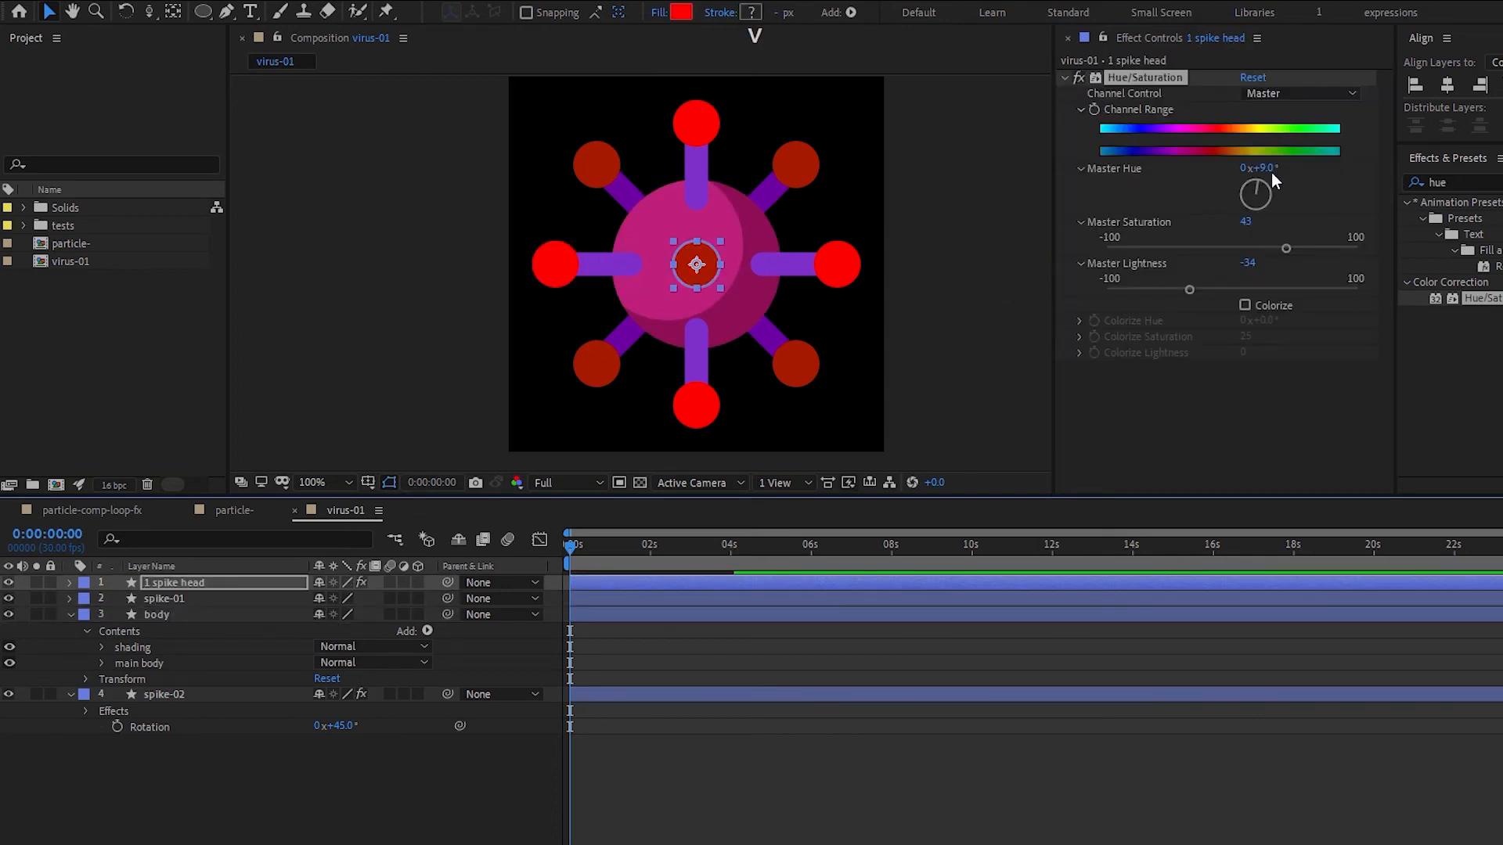
# - Lighten the 1 spike head layer's Hue/Saturation, using hue -9°, saturation -8 and a slightly positive lightness
pyautogui.moveTo(1284, 249); pyautogui.dragTo(1211, 247)
pyautogui.click(1246, 289)
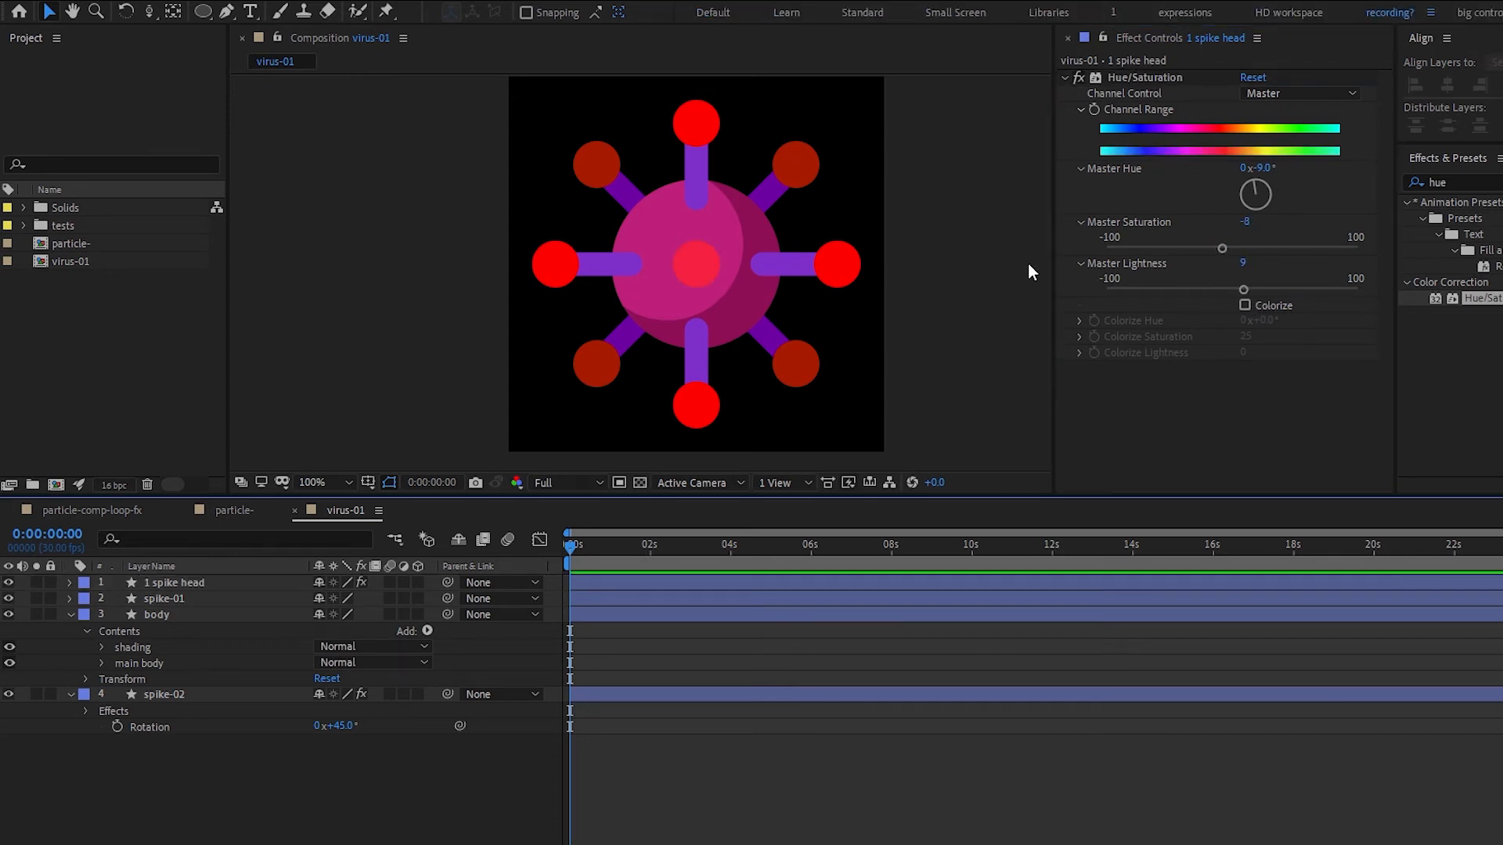
pyautogui.moveTo(1243, 265); pyautogui.dragTo(1249, 265)
pyautogui.click(875, 523)
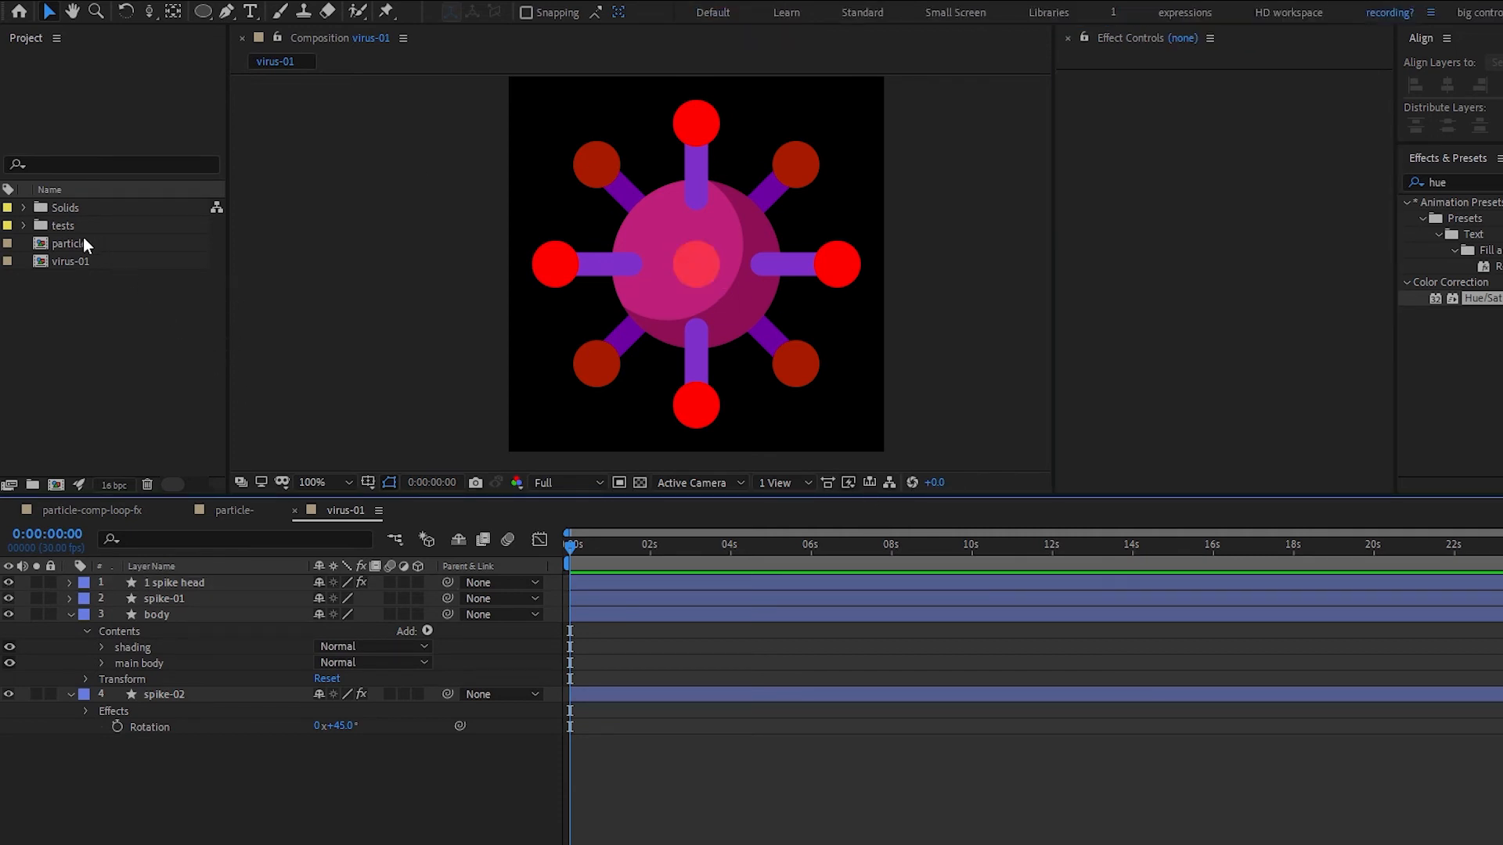
# - Duplicate the virus-01 composition and rename the copy as virus-02
pyautogui.click(81, 259)
pyautogui.hotkey('ctrl', 'd')
pyautogui.press('Return')
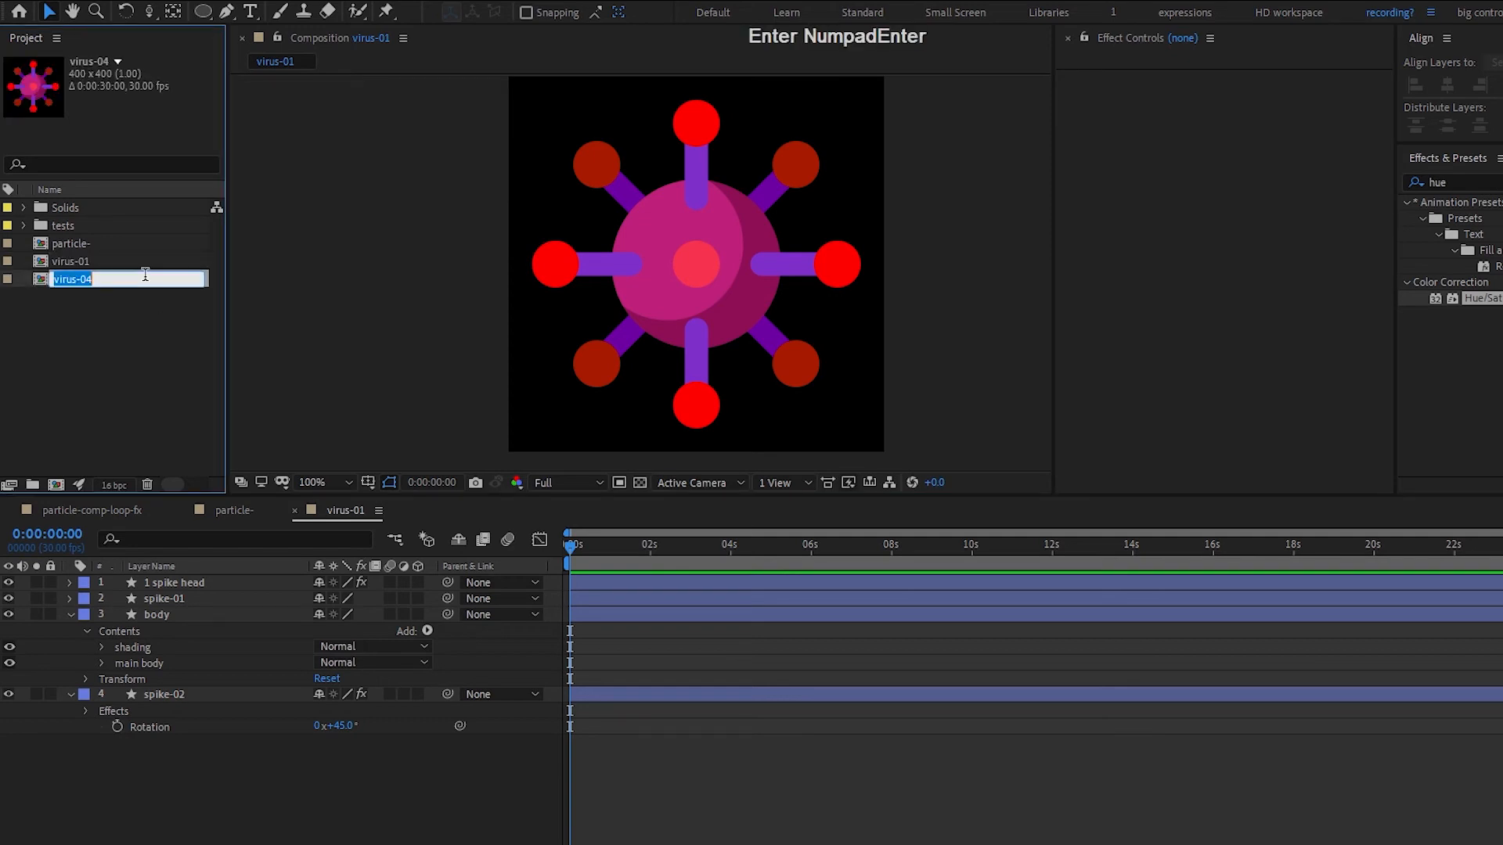
pyautogui.press('Right')
pyautogui.press('BackSpace')
pyautogui.write('2')
pyautogui.press('Return')
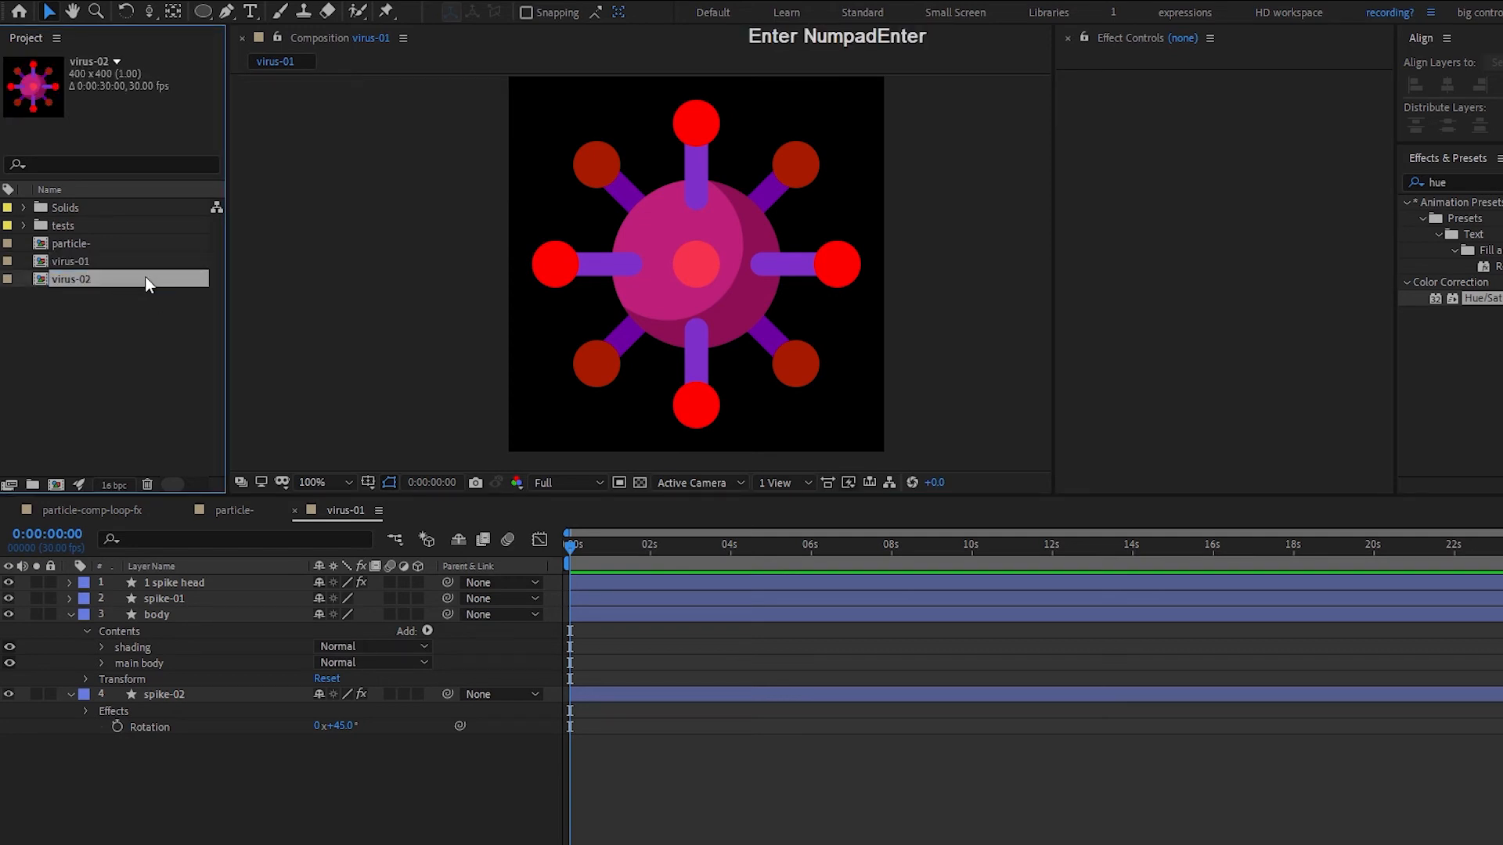
# - Open the virus-02 composition and delete its 1 spike head, spike-01 and spike-02 layers
pyautogui.doubleClick(146, 279)
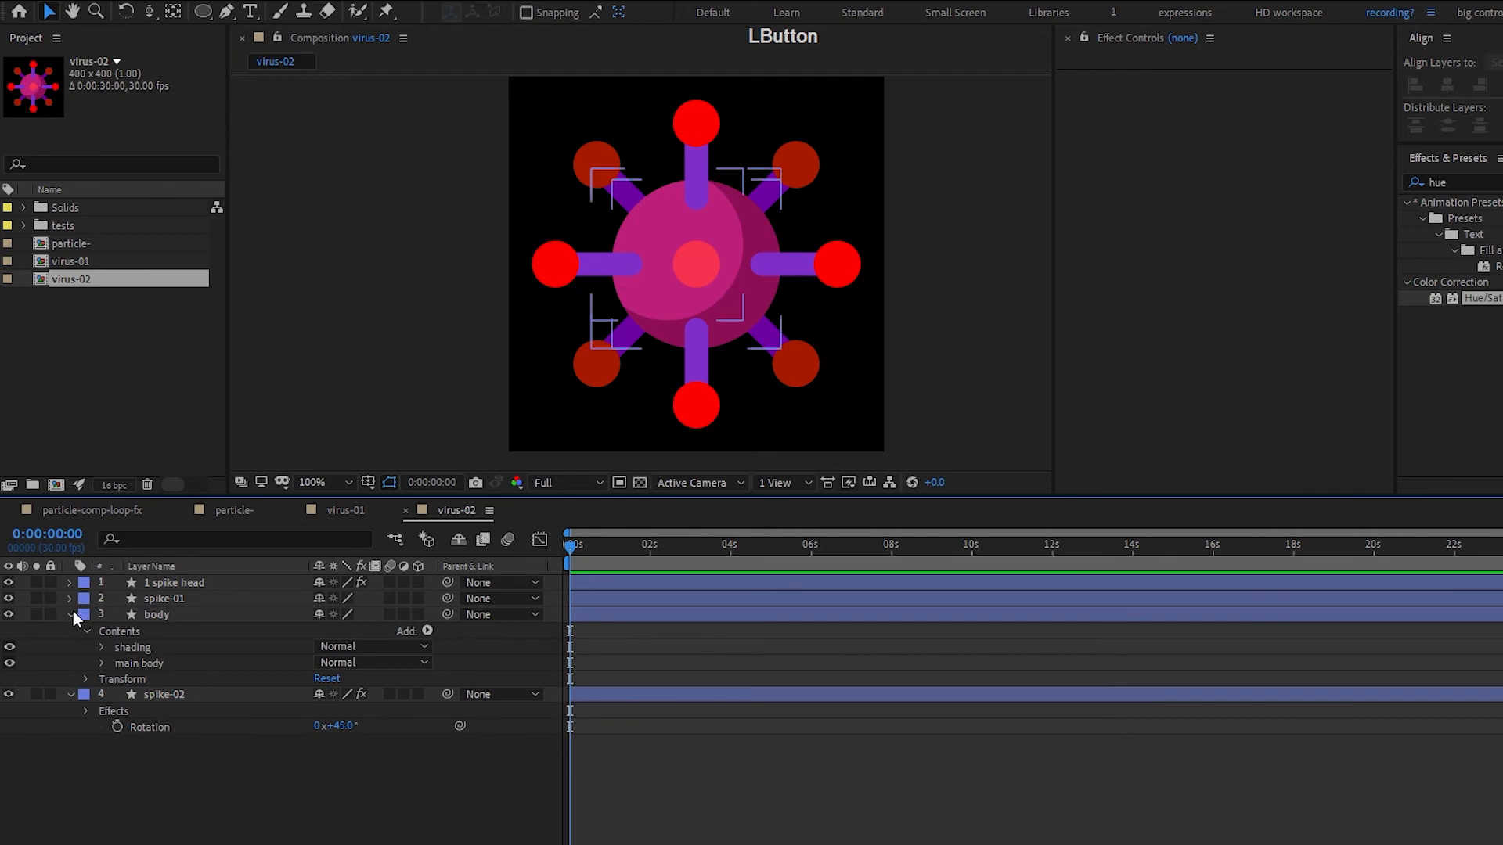
pyautogui.click(72, 614)
pyautogui.press('alt')
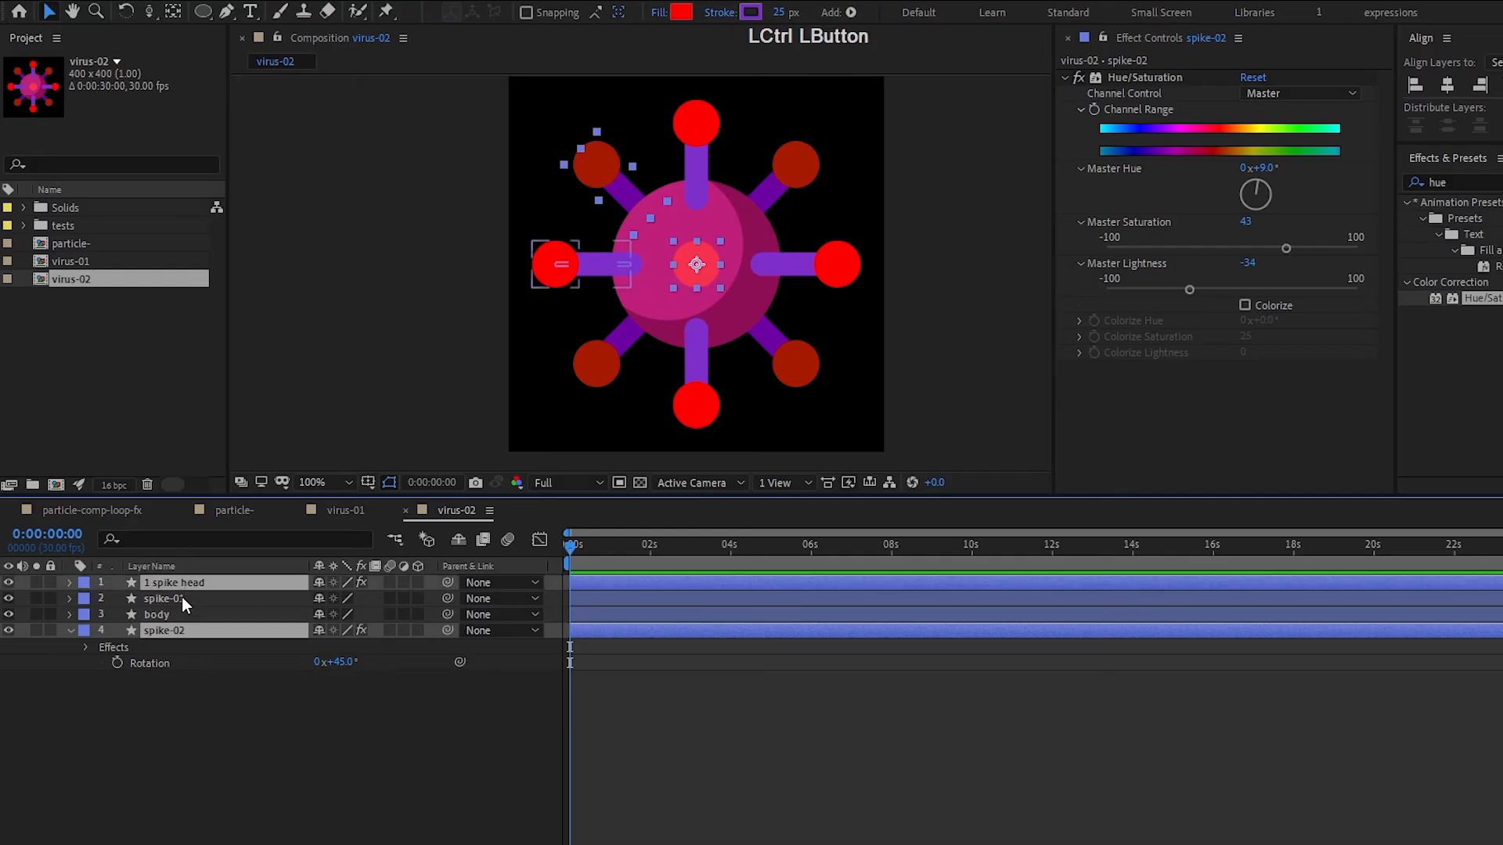
pyautogui.keyDown('ctrl'); pyautogui.click(182, 596); pyautogui.keyUp('ctrl')
pyautogui.press('Delete')
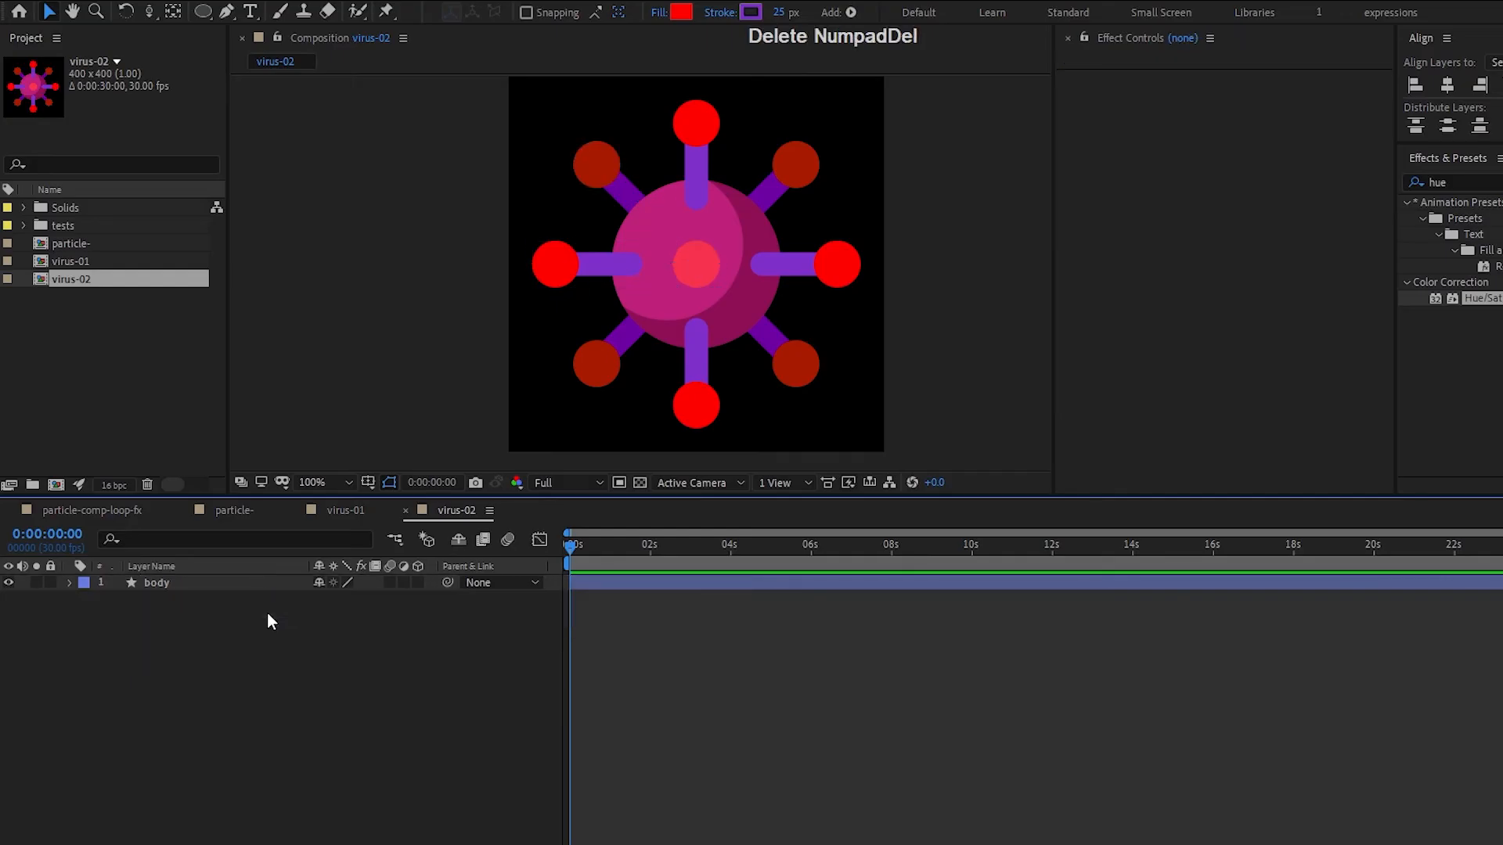
pyautogui.click(104, 283)
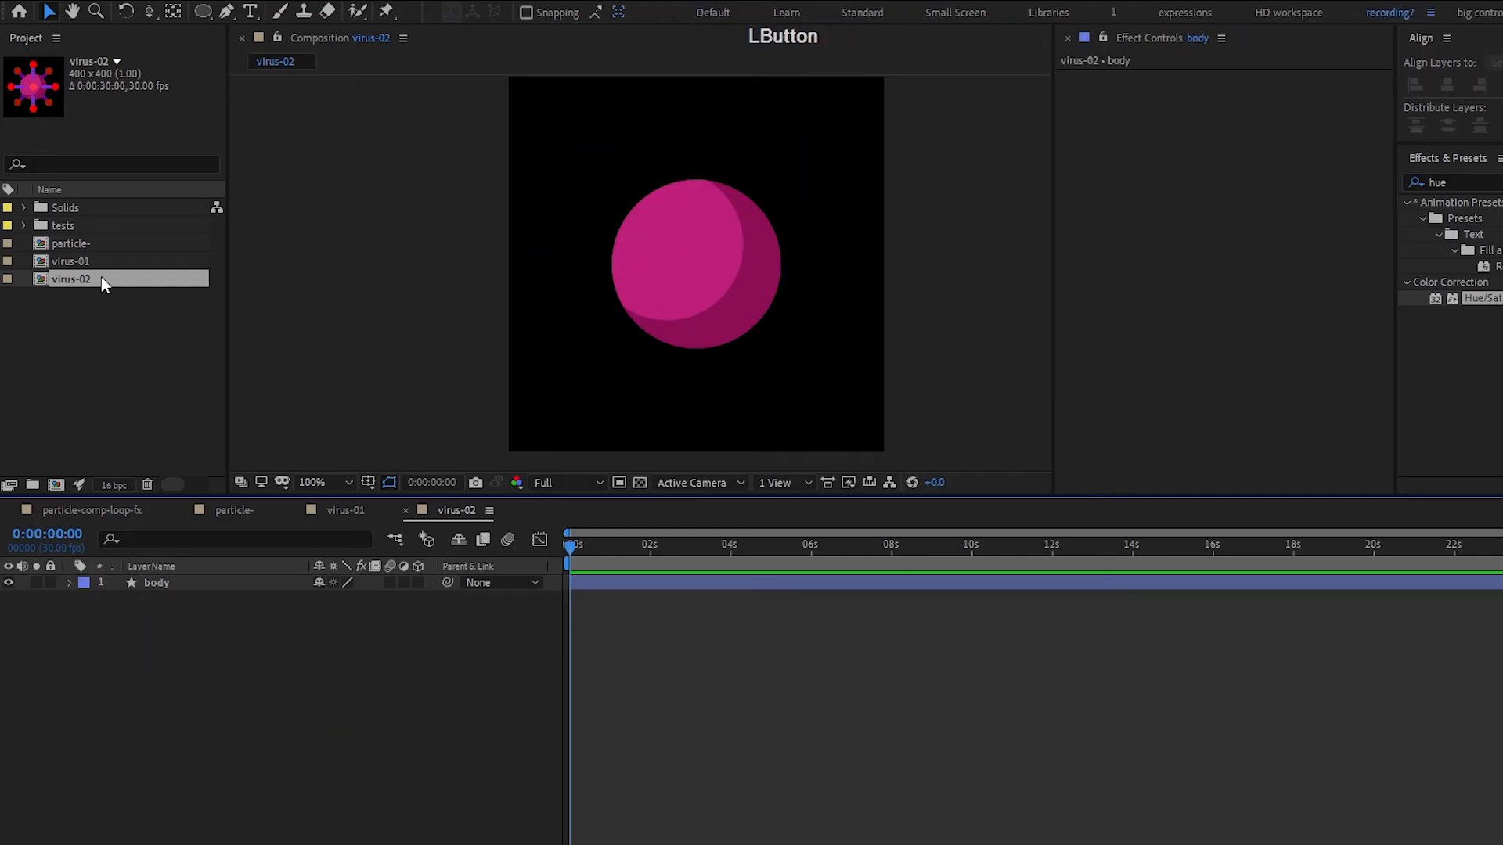
# - Add a composition-sized ellipse shape layer with a bright pink fill and no stroke
pyautogui.doubleClick(203, 11)
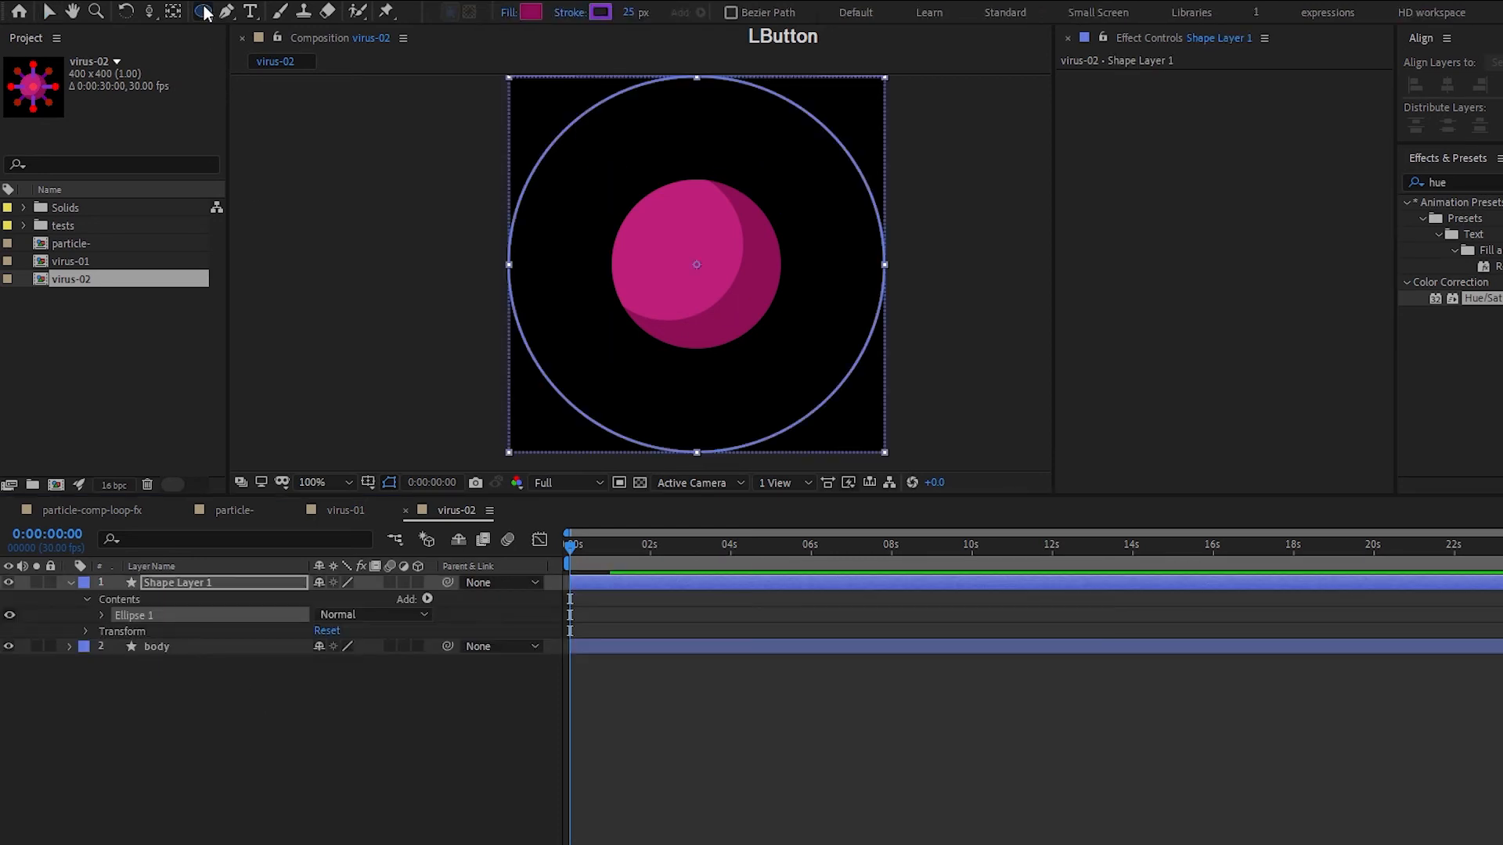
pyautogui.click(681, 12)
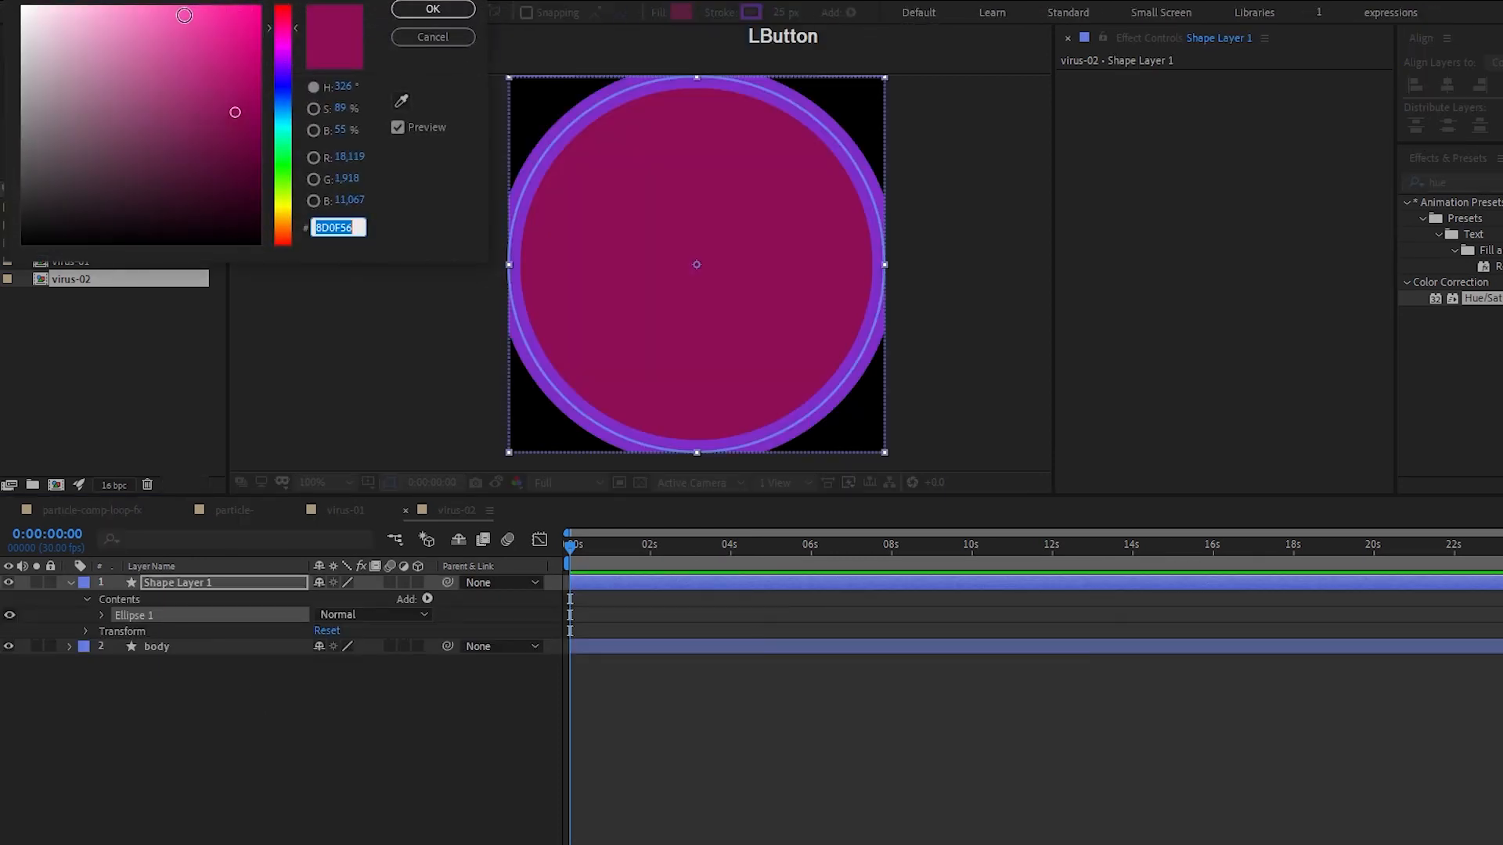
pyautogui.click(180, 12)
pyautogui.click(433, 9)
pyautogui.keyDown('alt'); pyautogui.click(754, 13); pyautogui.keyUp('alt')
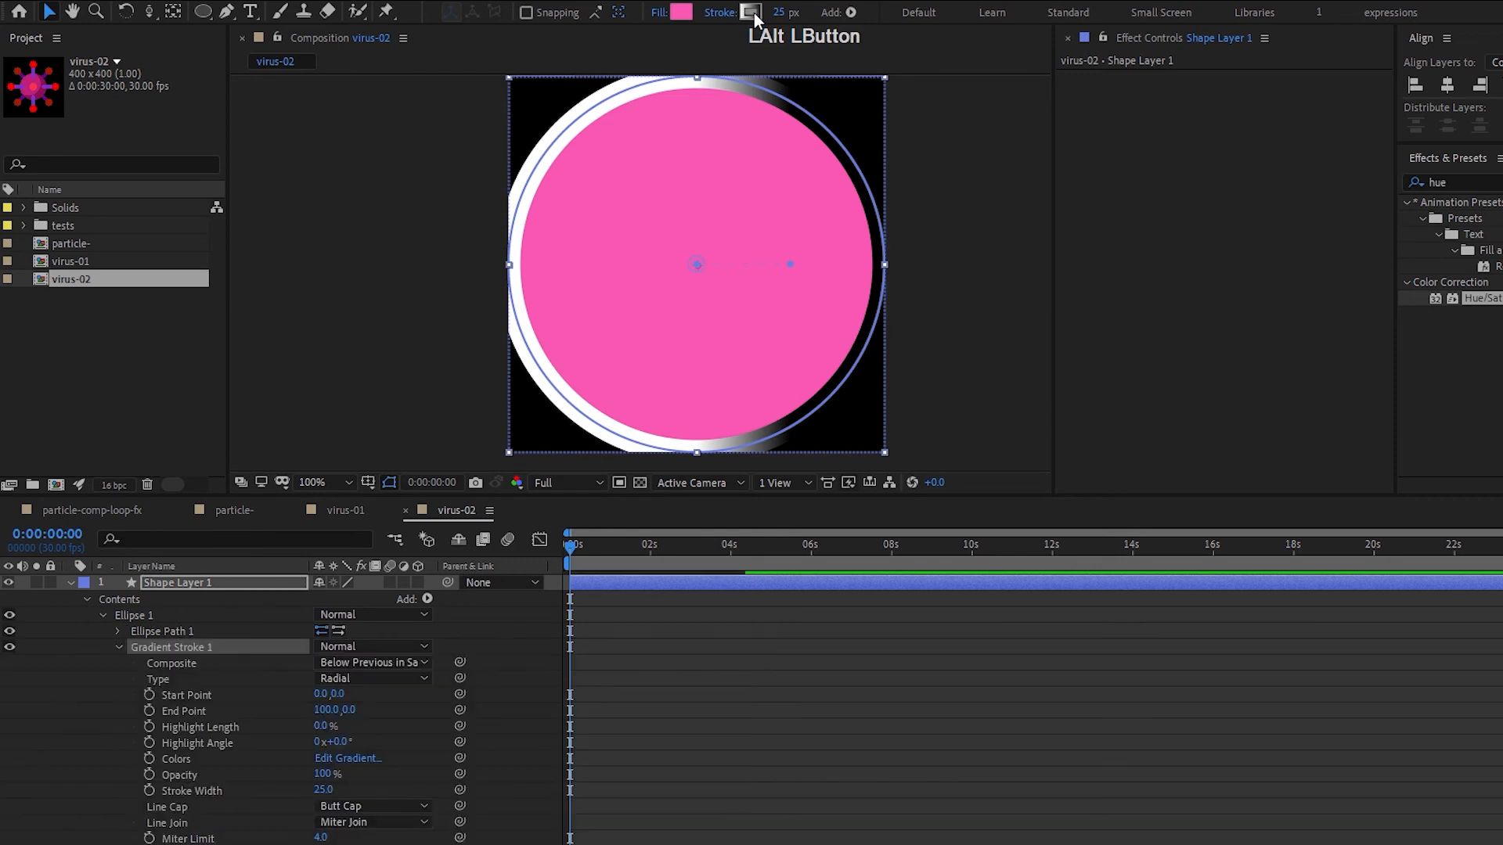
pyautogui.keyDown('alt'); pyautogui.click(754, 12); pyautogui.keyUp('alt')
pyautogui.press('Delete')
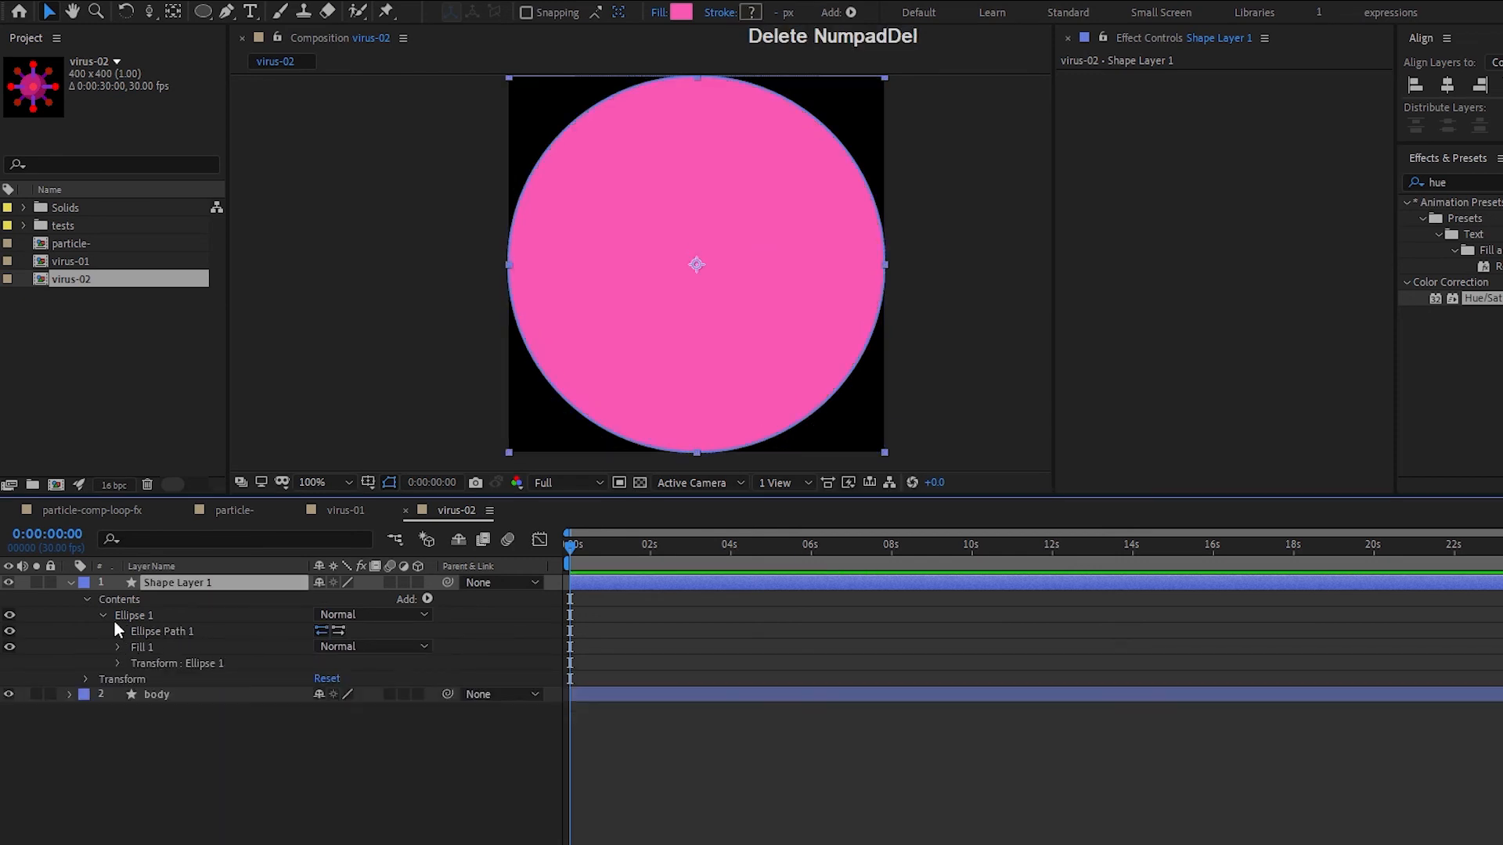
# - Set the new ellipse path's size to 45 by 45
pyautogui.click(115, 618)
pyautogui.click(117, 631)
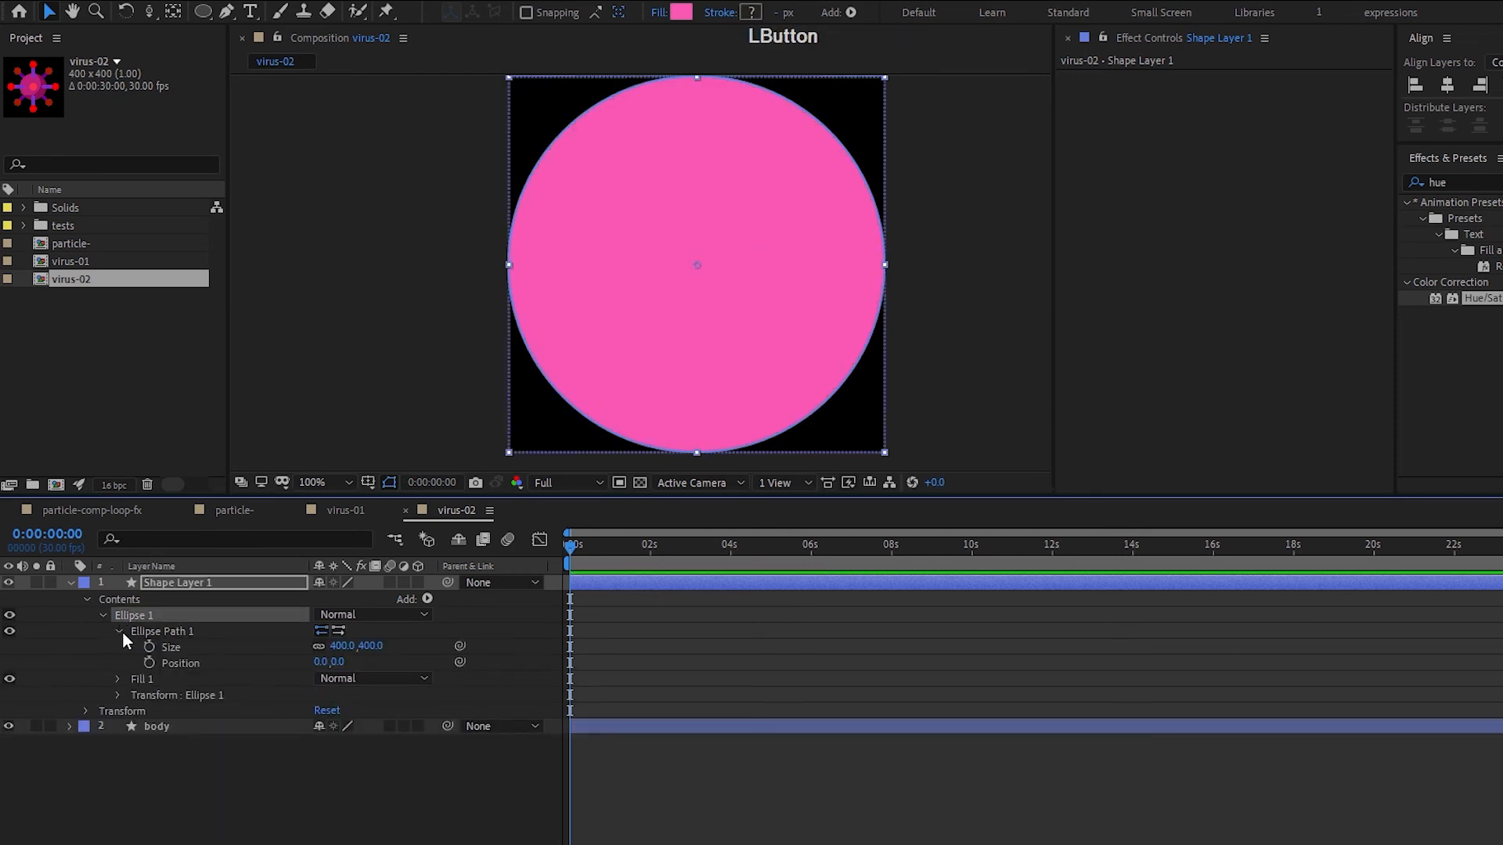
pyautogui.moveTo(342, 652); pyautogui.dragTo(38, 676)
pyautogui.click(338, 647)
pyautogui.hotkey('shift', 'Down')
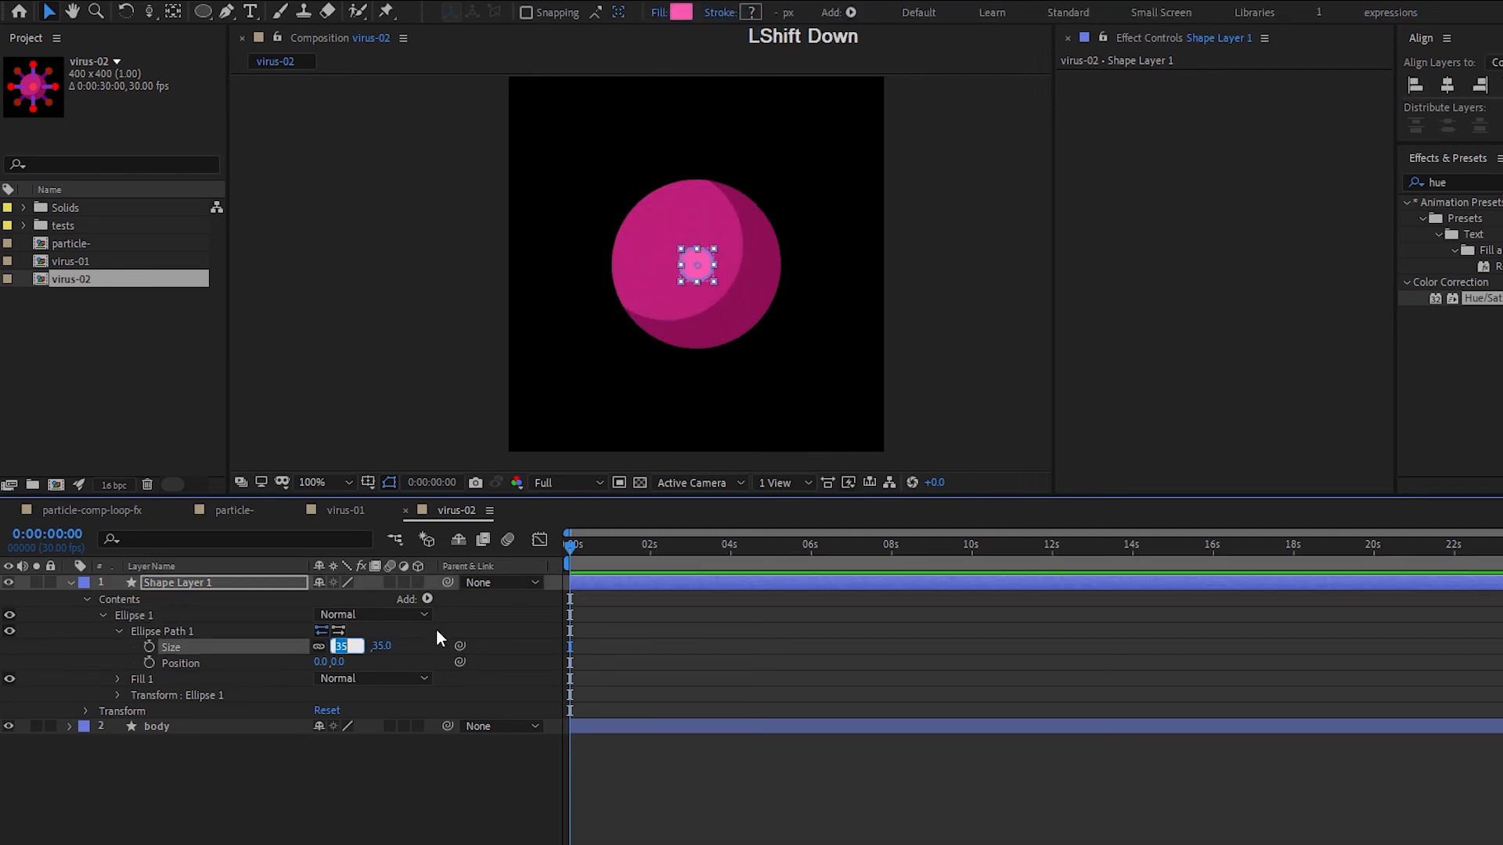
pyautogui.hotkey('shift', 'Up')
pyautogui.press('KP_Enter')
pyautogui.click(474, 772)
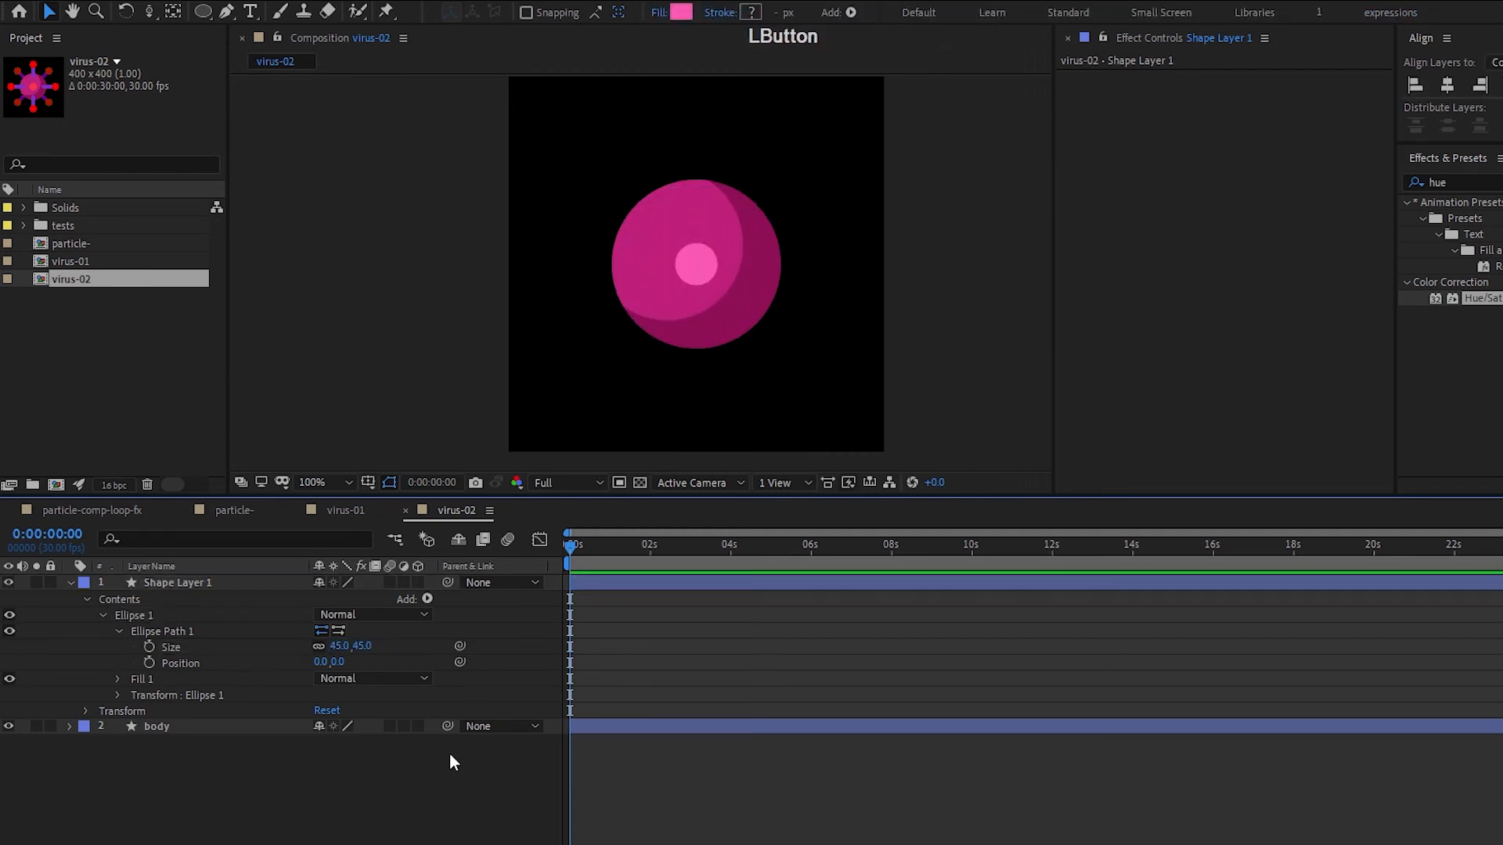
# - Move the ellipse path to the body's left edge, at position -92, 0
pyautogui.click(184, 582)
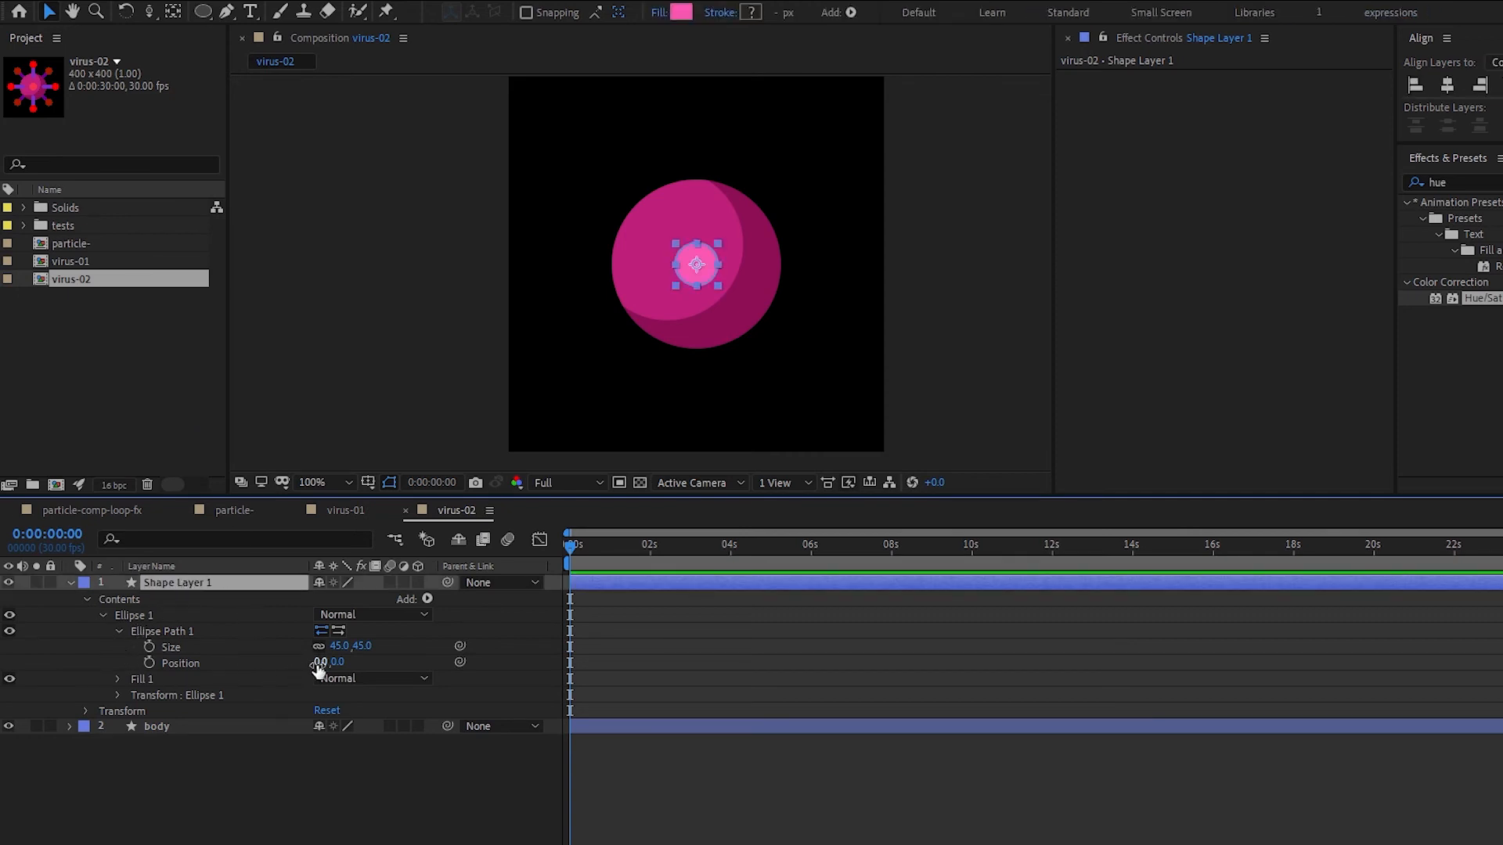
pyautogui.moveTo(319, 662); pyautogui.dragTo(242, 678)
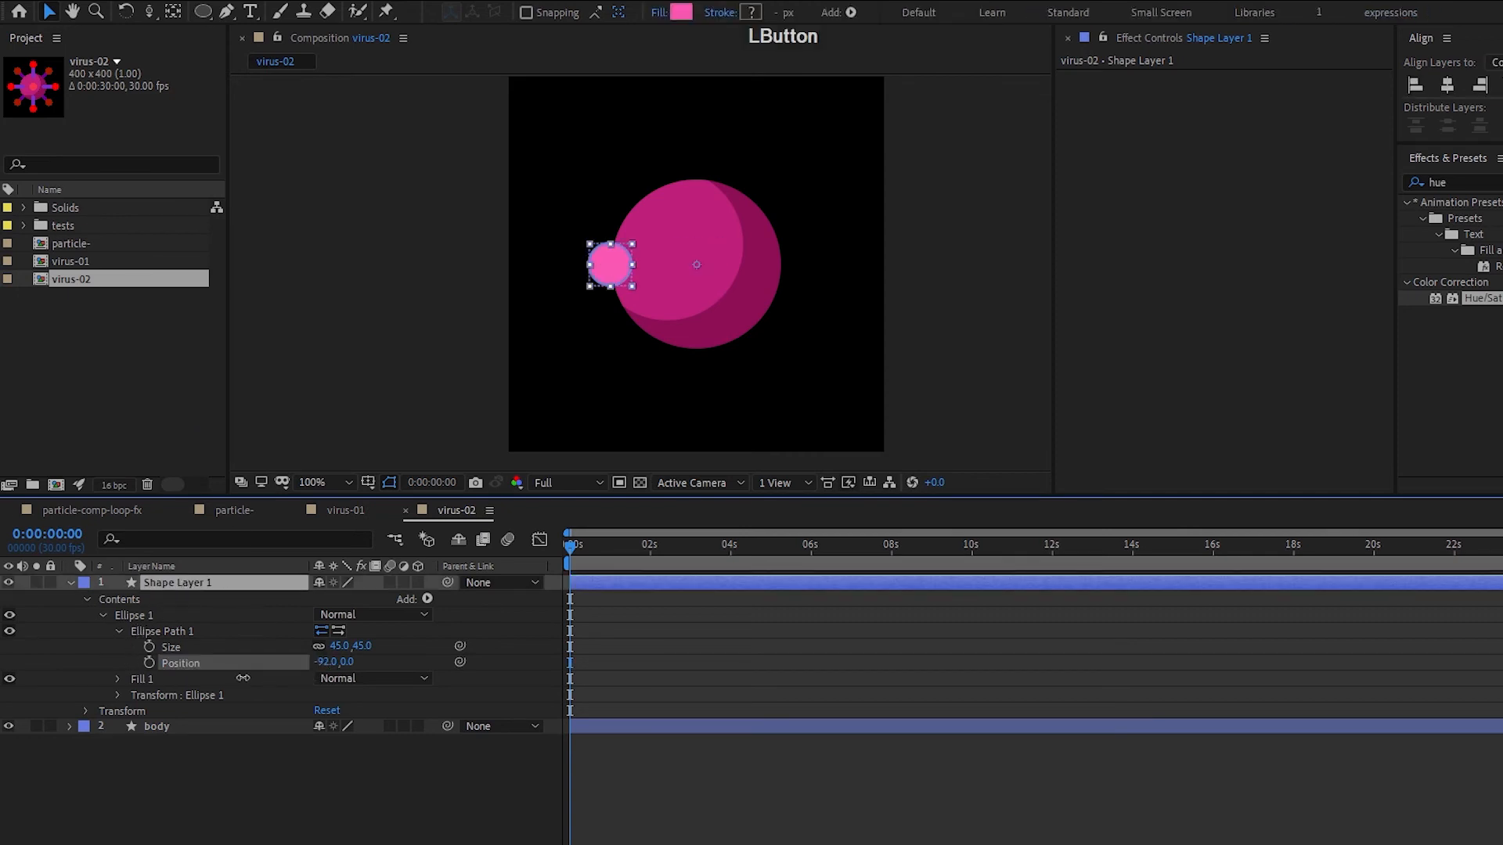
pyautogui.click(120, 698)
pyautogui.click(119, 697)
pyautogui.click(120, 696)
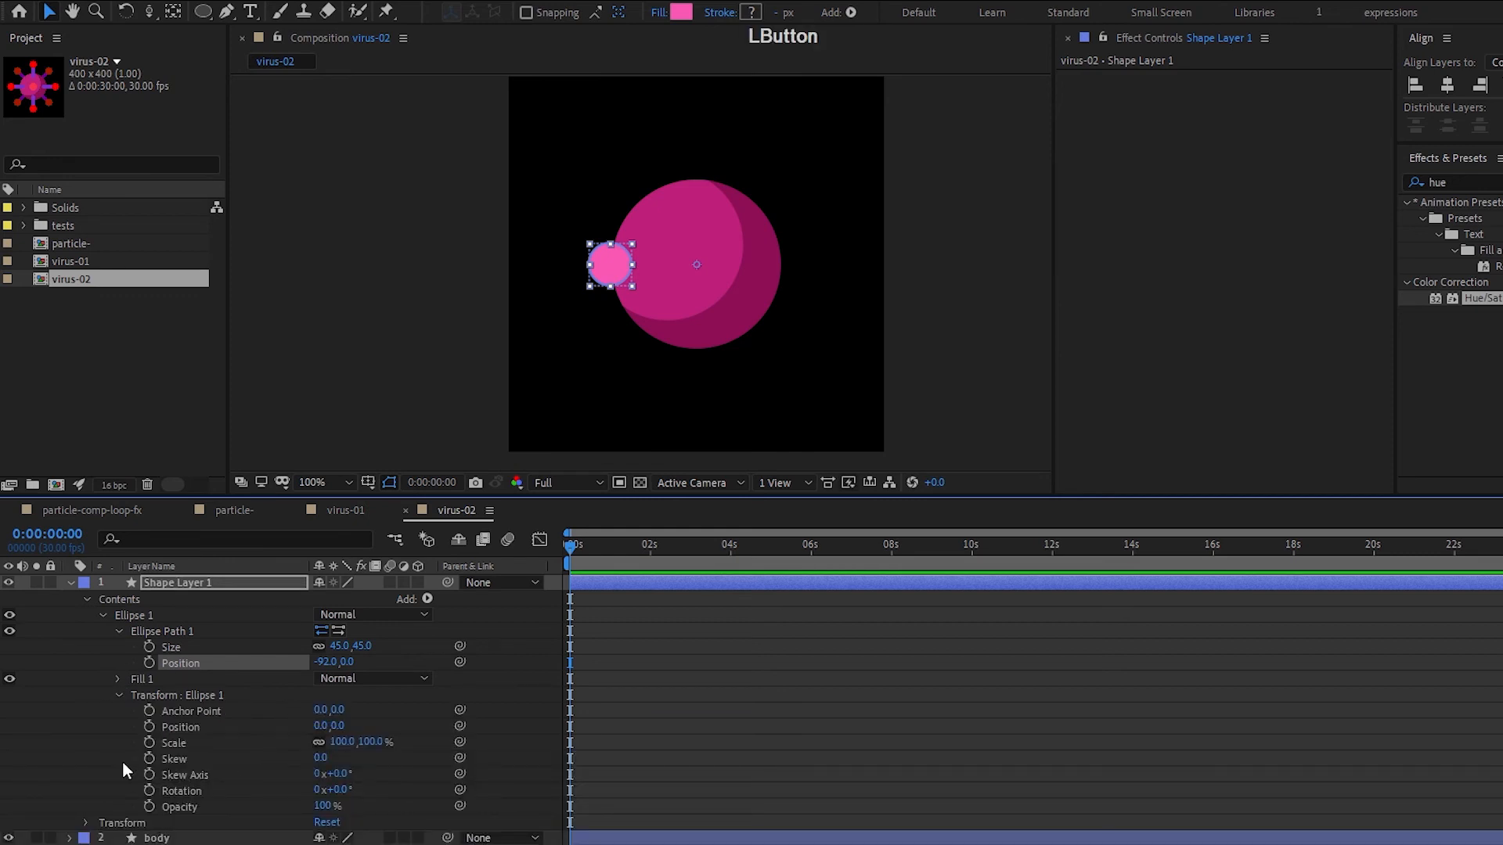
# - Add a Repeater to the pink ellipse and set the repeater's horizontal position offset to 0
pyautogui.click(425, 597)
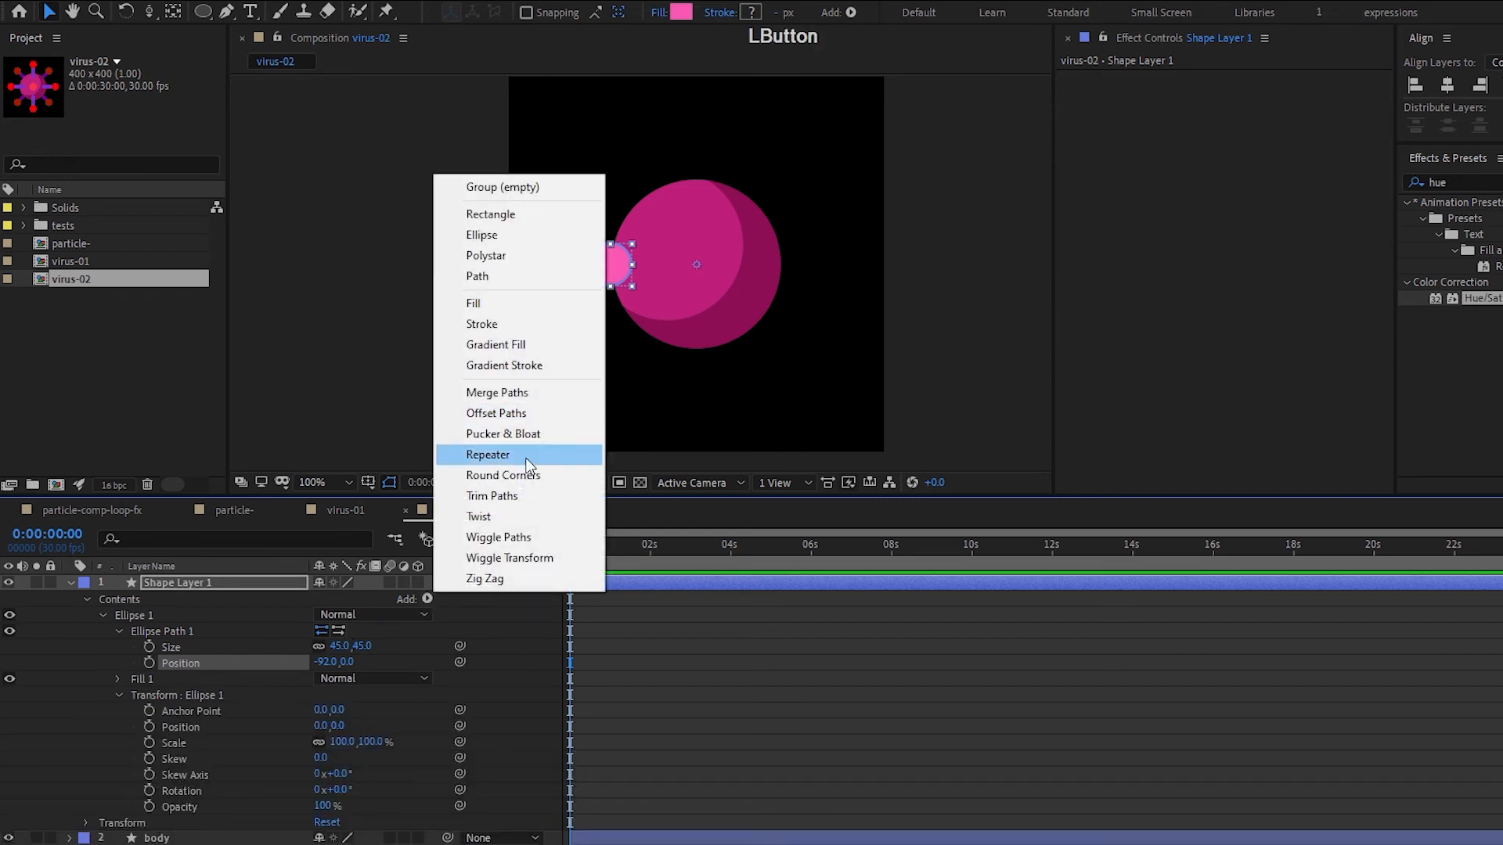
pyautogui.click(463, 452)
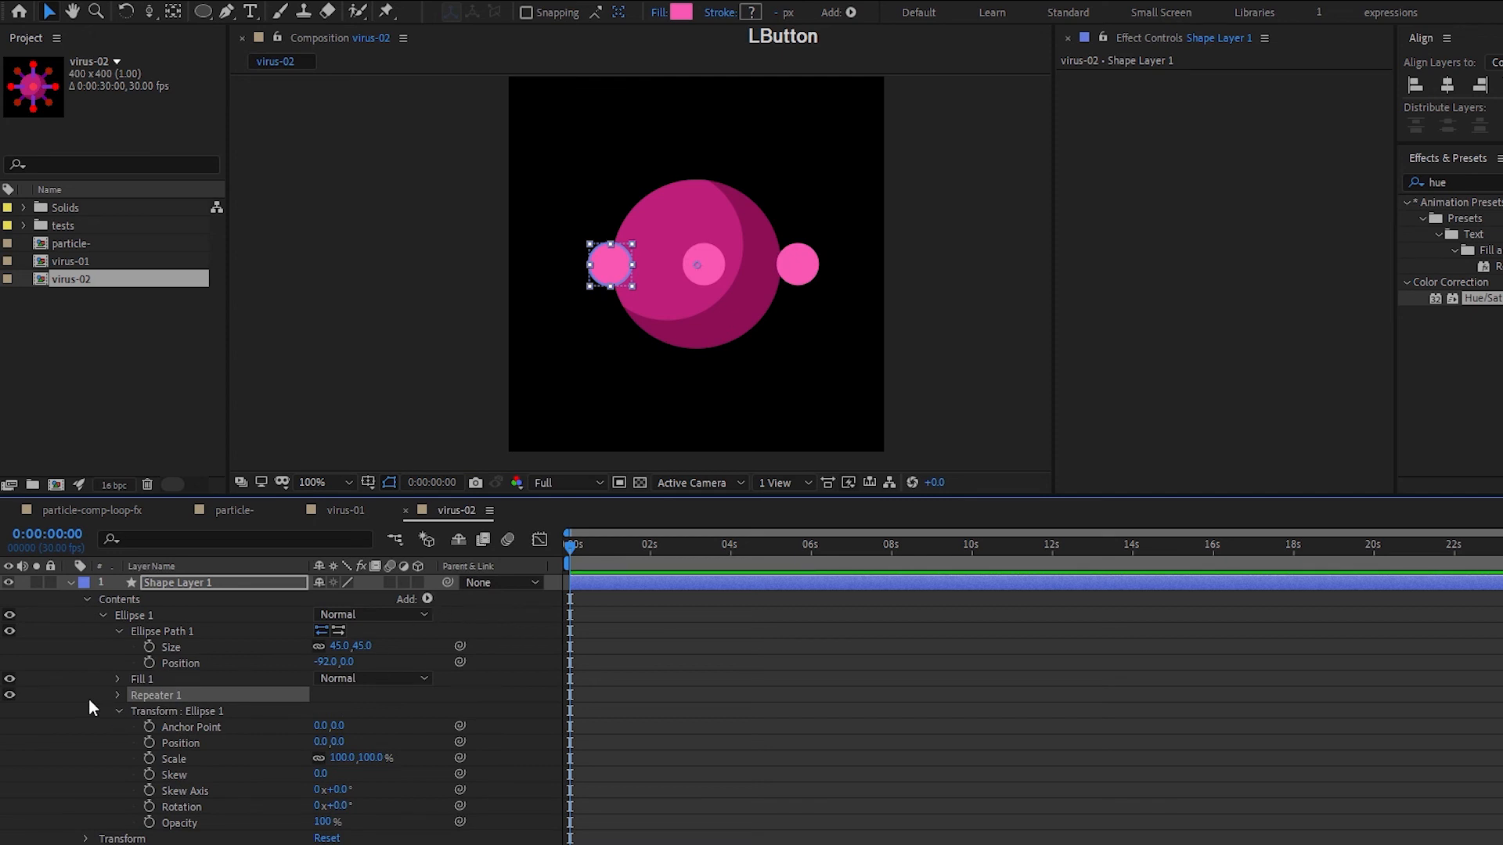
pyautogui.click(119, 693)
pyautogui.click(134, 759)
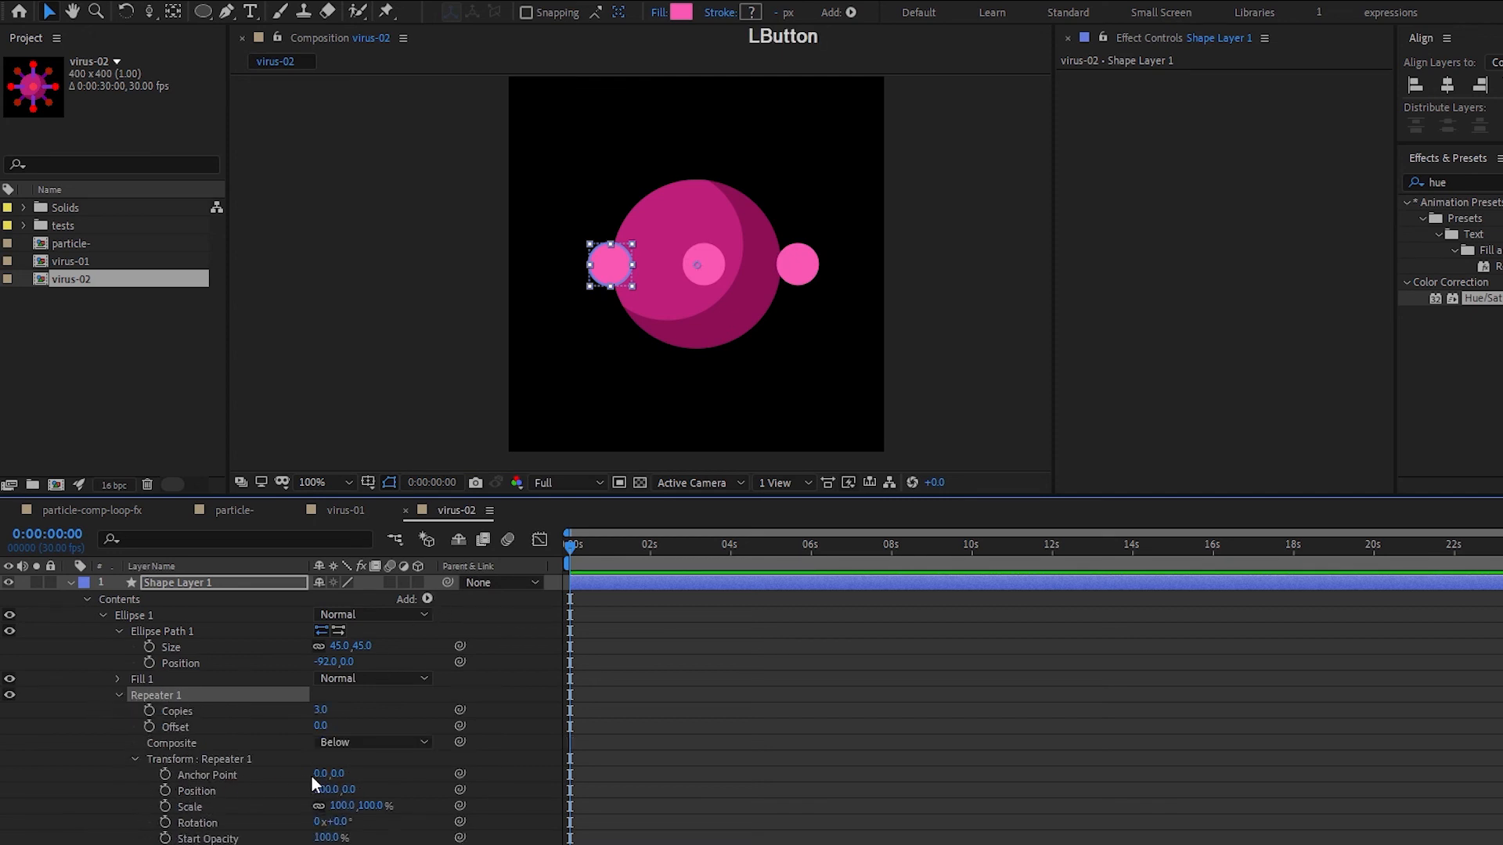
pyautogui.click(323, 790)
pyautogui.write('0')
pyautogui.press('Return')
# - Set the repeater's transform rotation to 120° to space the three balls evenly around the body
pyautogui.moveTo(338, 822); pyautogui.dragTo(434, 820)
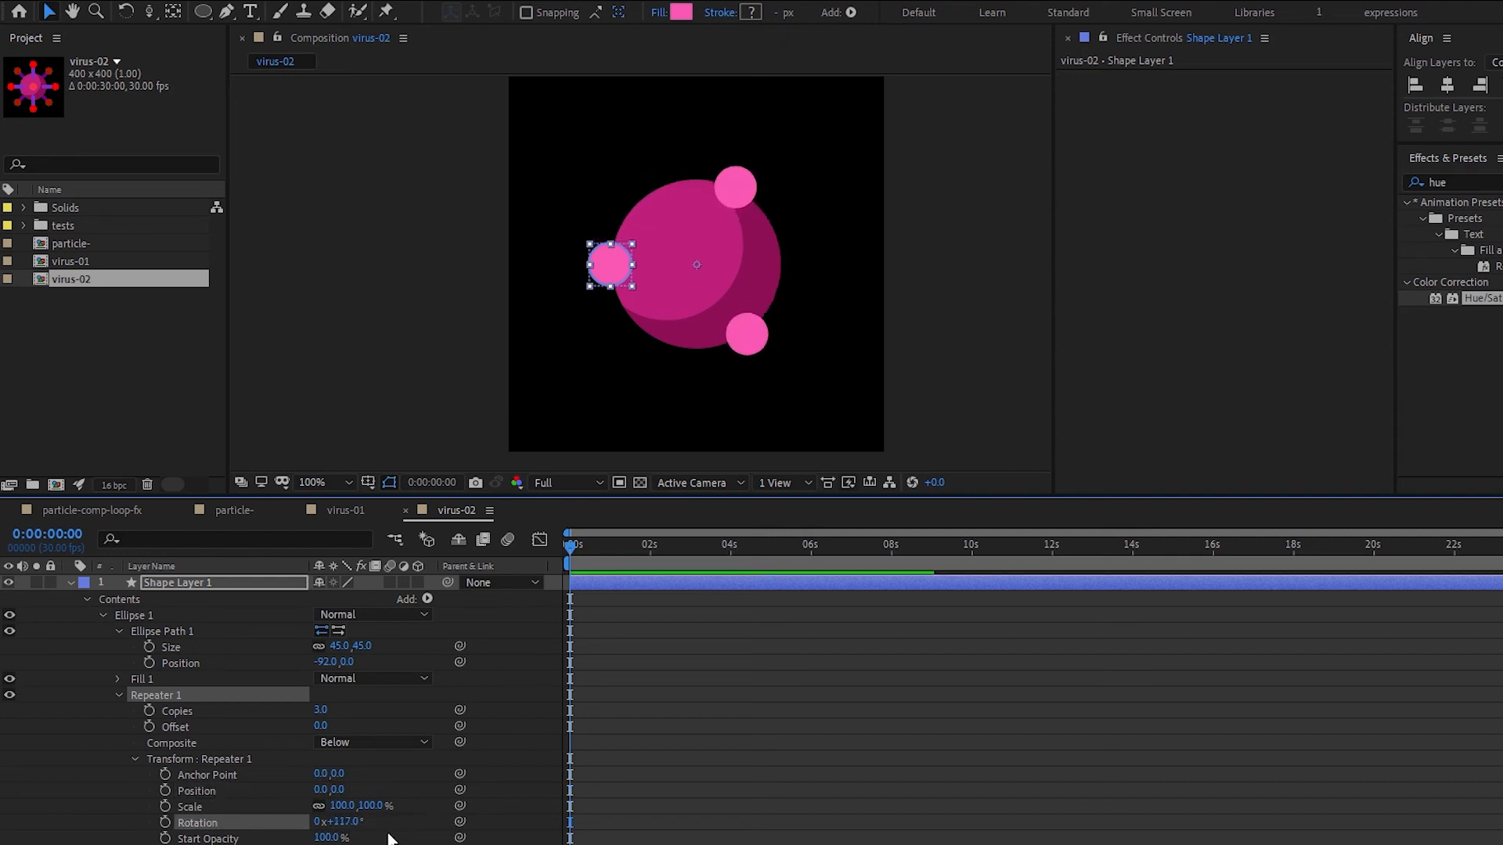
pyautogui.click(350, 819)
pyautogui.press('Up')
pyautogui.press('Up')
pyautogui.press('Up')
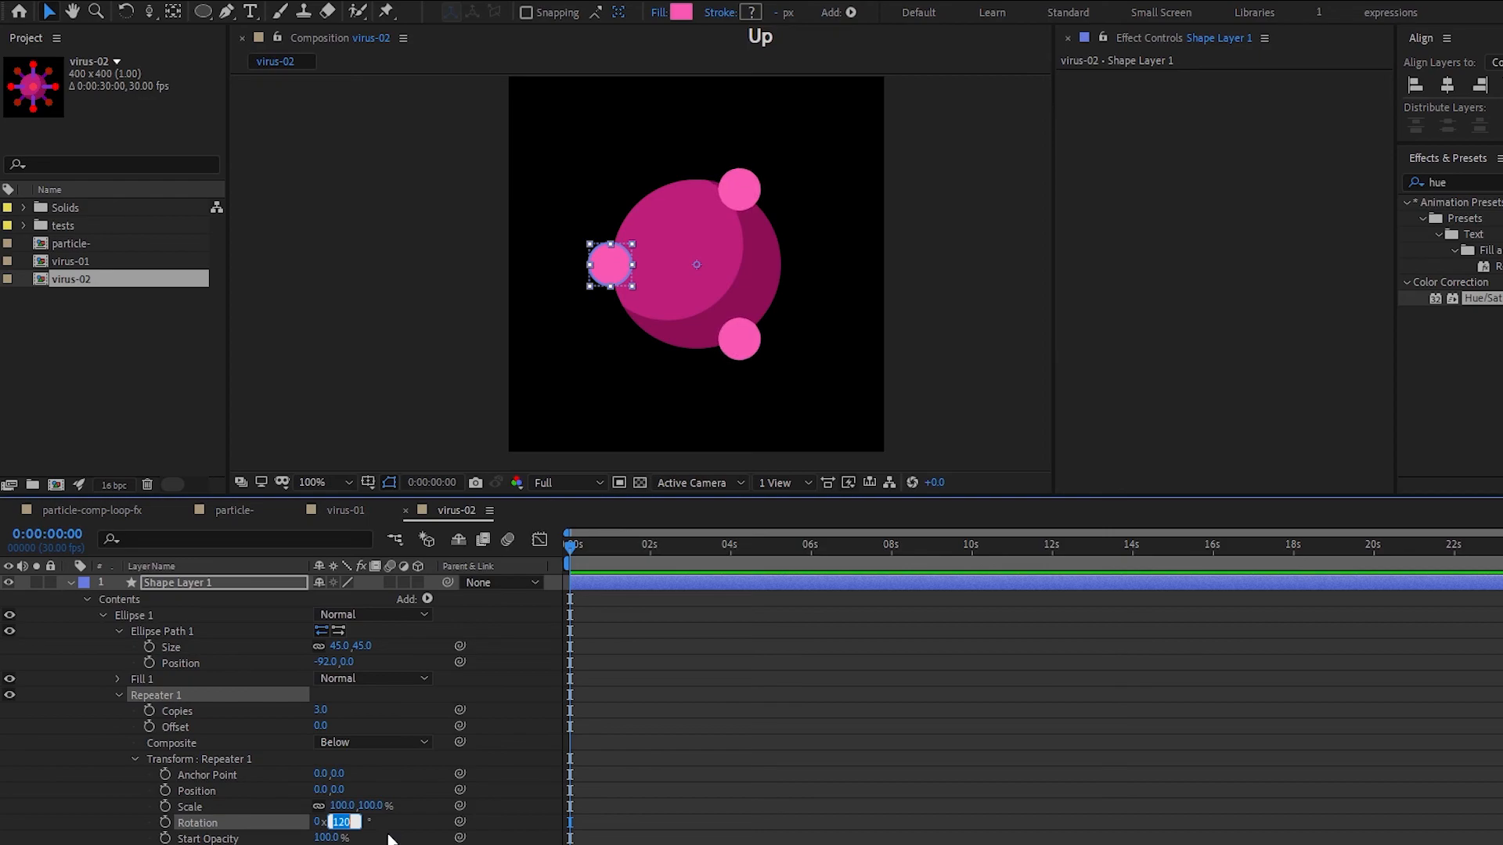
pyautogui.click(389, 835)
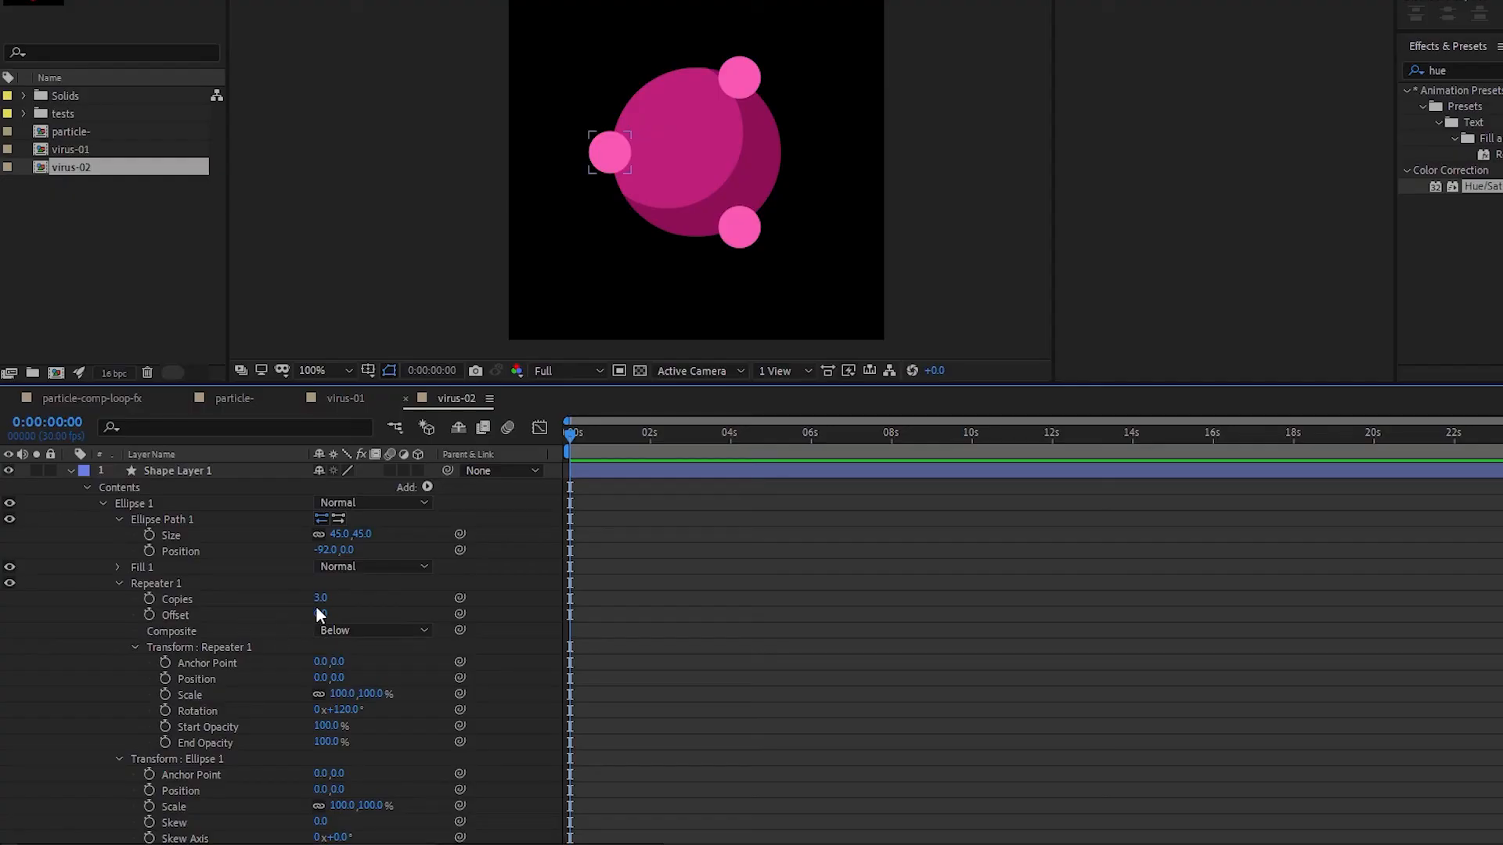
# - Enlarge the ball's ellipse path to a size of 50 by 50
pyautogui.click(337, 533)
pyautogui.write('50')
pyautogui.press('Return')
# - Rename the ball shape layer as balls-01
pyautogui.press('Return')
pyautogui.write('bal')
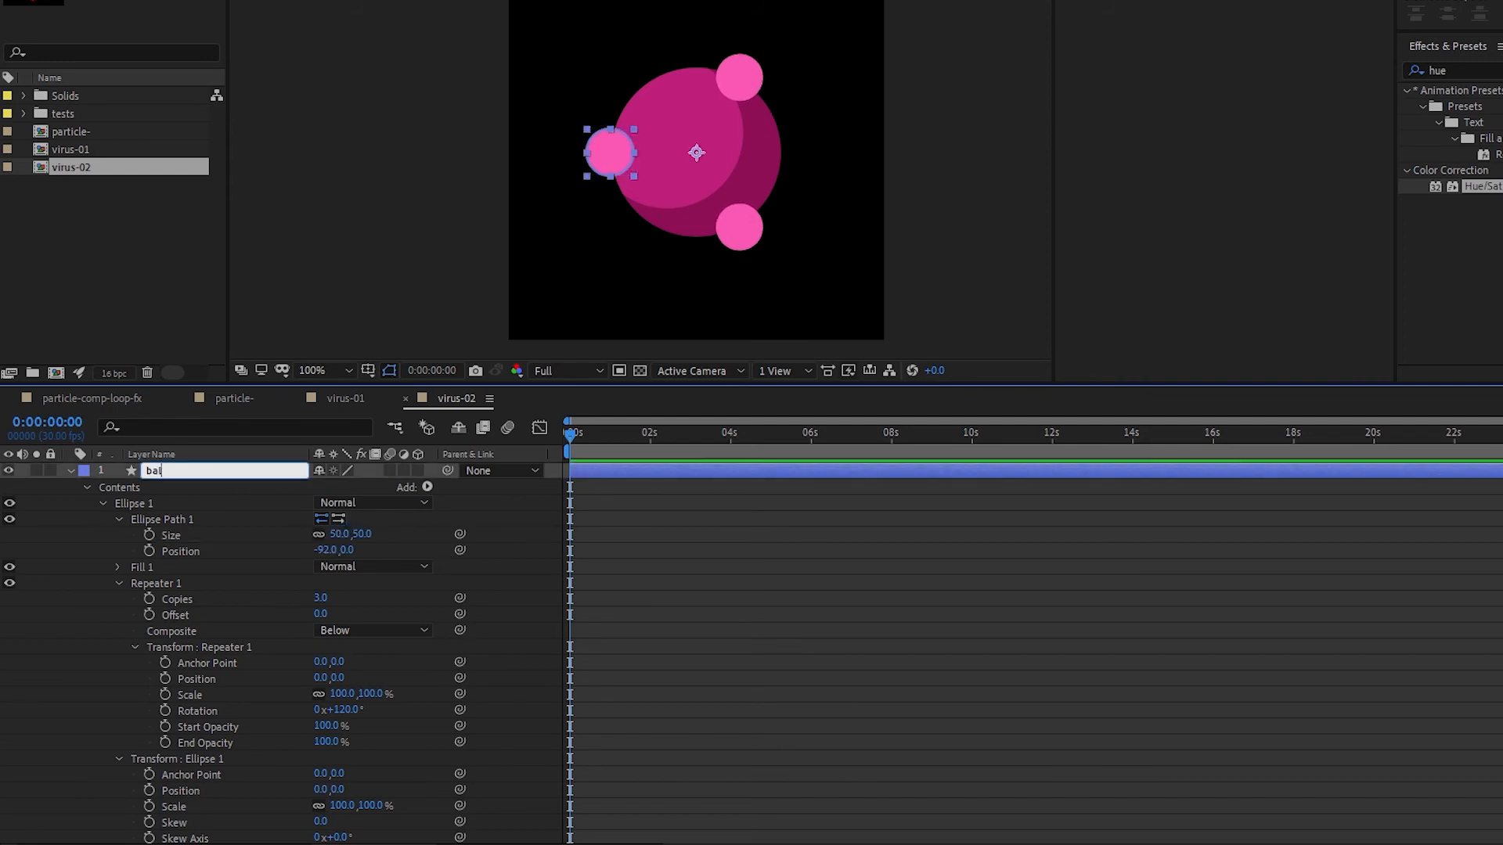
pyautogui.write('ls-01')
pyautogui.press('BackSpace')
pyautogui.press('BackSpace')
pyautogui.press('BackSpace')
pyautogui.write('-01')
pyautogui.press('Return')
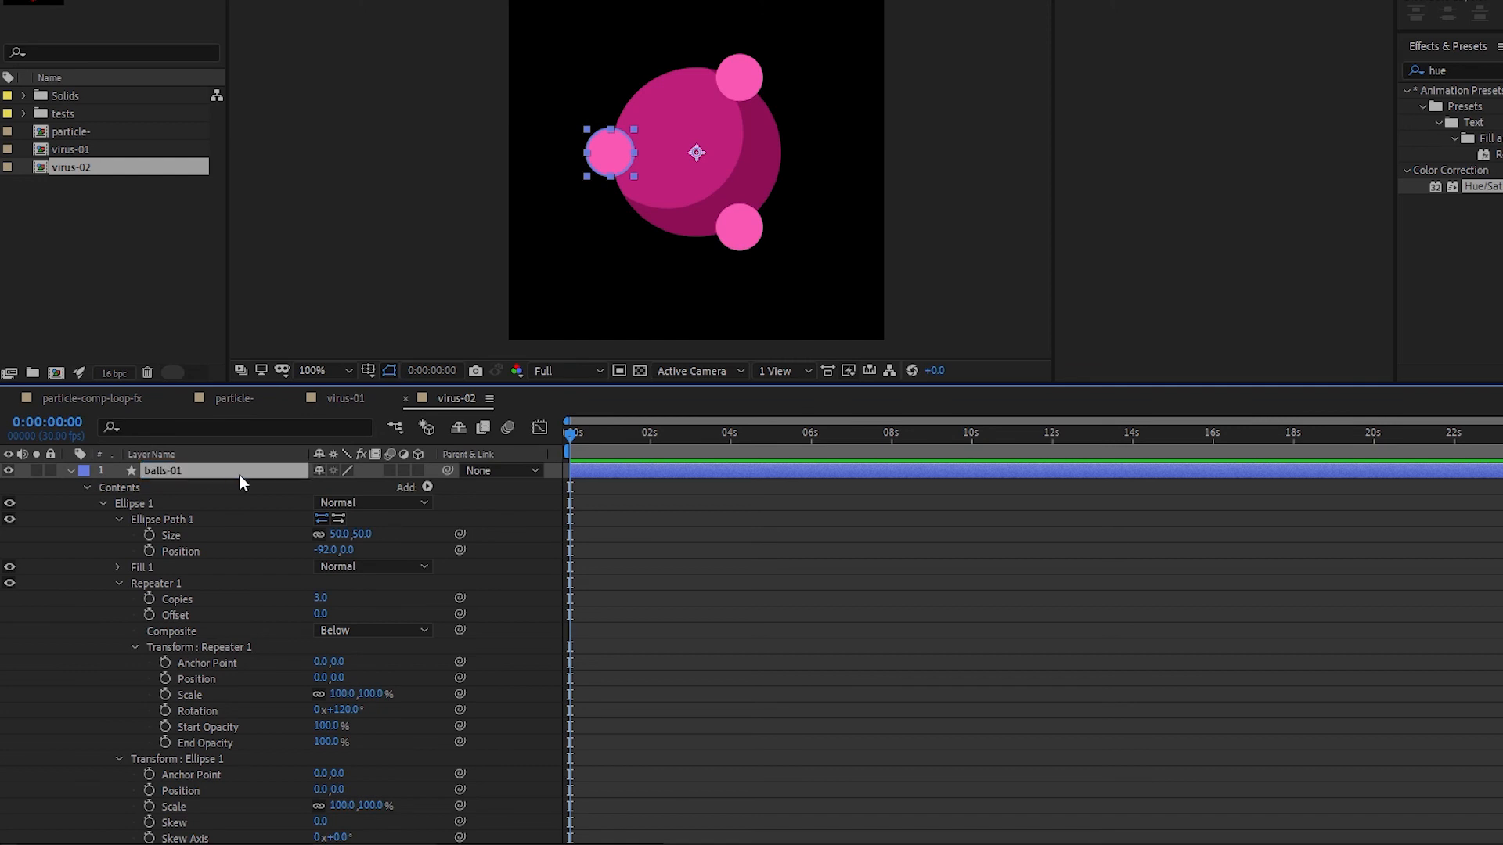
# - Duplicate the balls-01 layer and set the original's ellipse transform rotation to 60°
pyautogui.hotkey('ctrl', 'd')
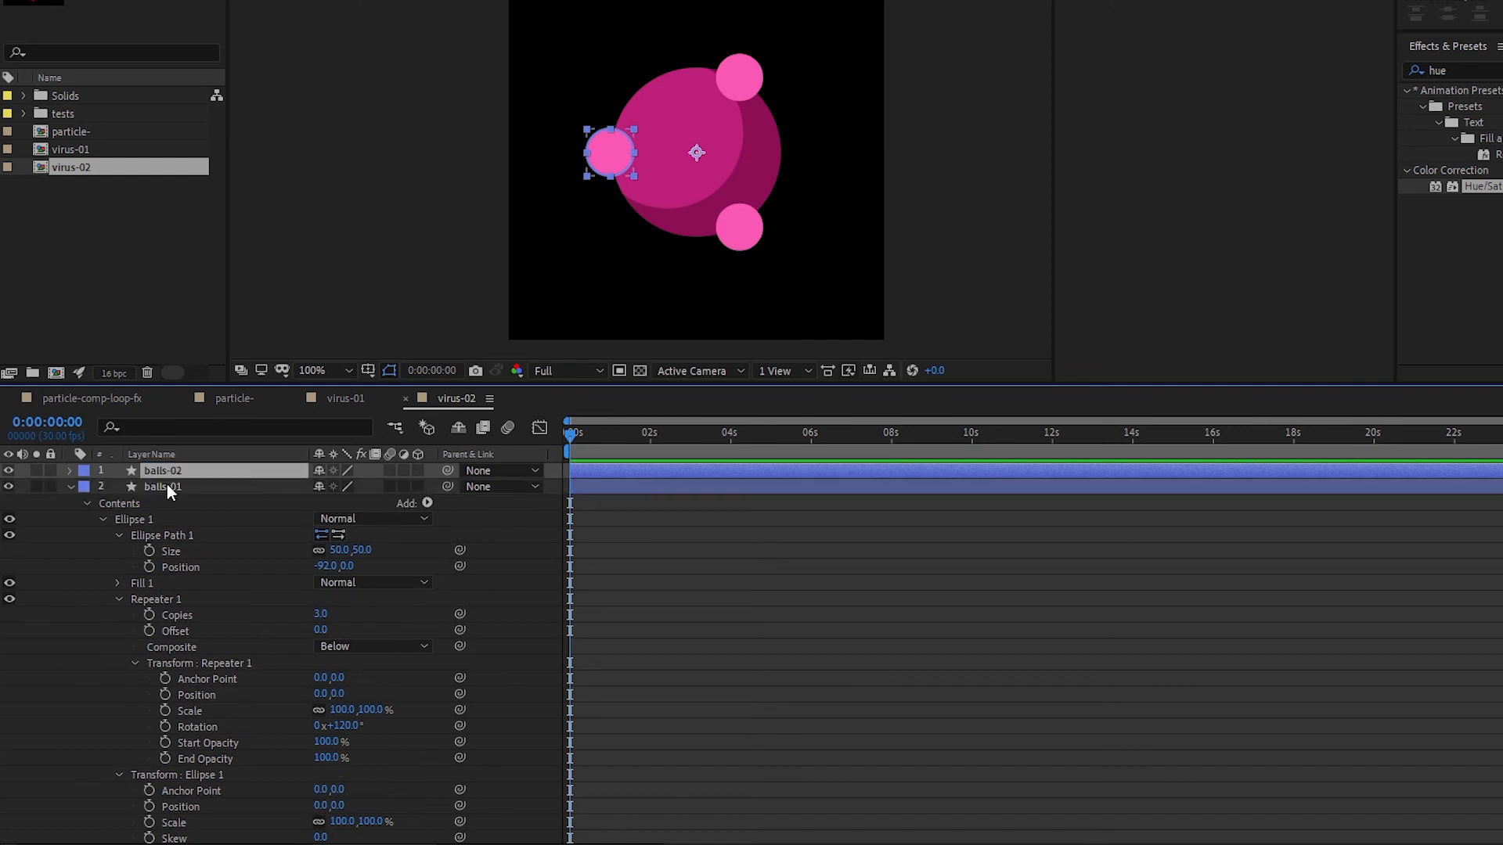
pyautogui.scroll(-3, 167, 483)
pyautogui.click(248, 686)
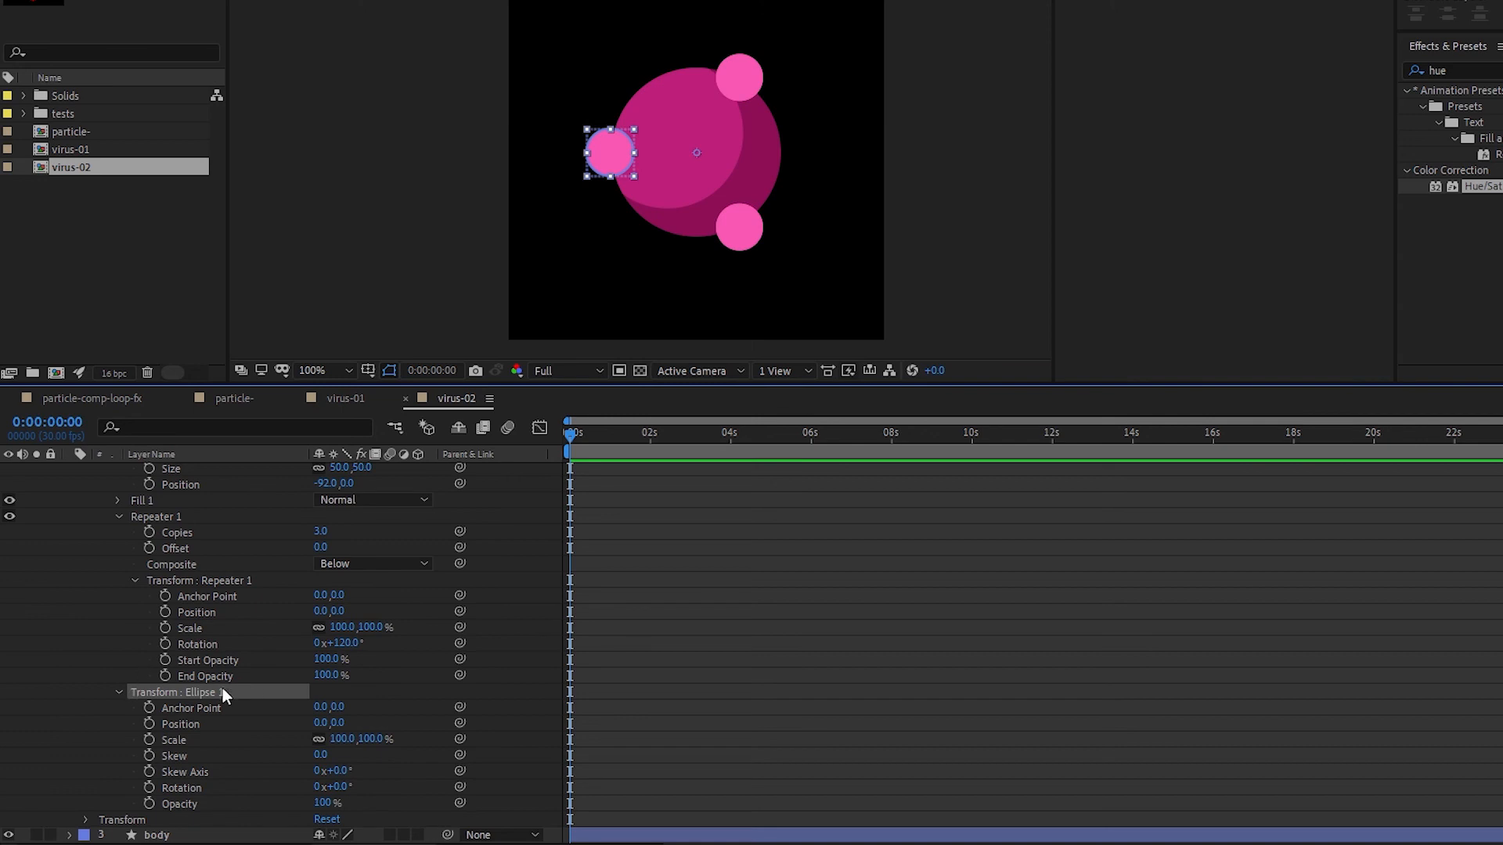
pyautogui.scroll(3, 205, 504)
pyautogui.scroll(-3, 185, 689)
pyautogui.moveTo(338, 786); pyautogui.dragTo(399, 793)
pyautogui.click(388, 783)
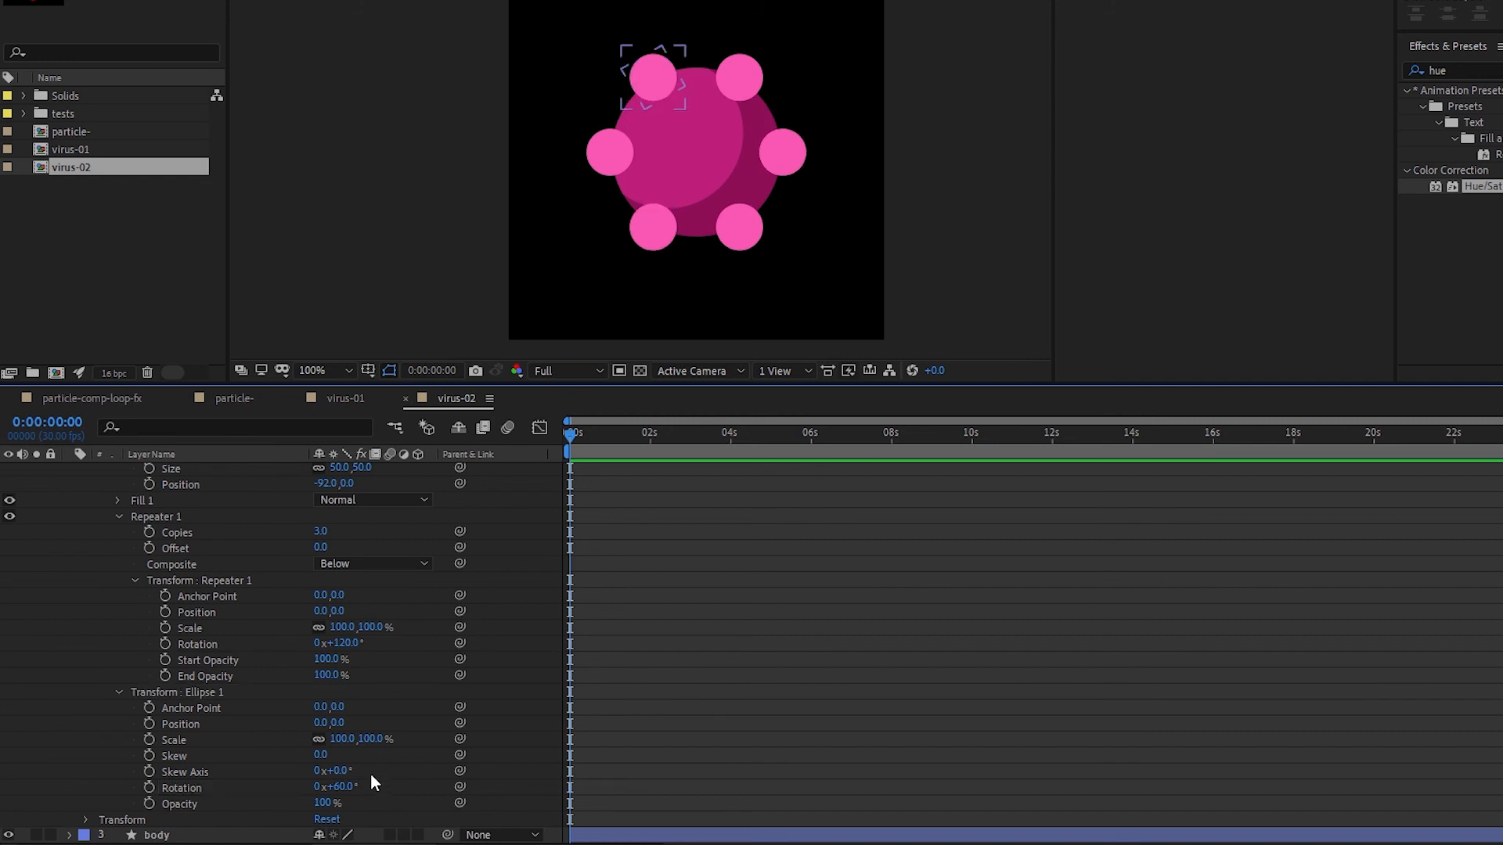
# - Place the balls-01 layer beneath the body layer in the layer stack
pyautogui.scroll(3, 288, 510)
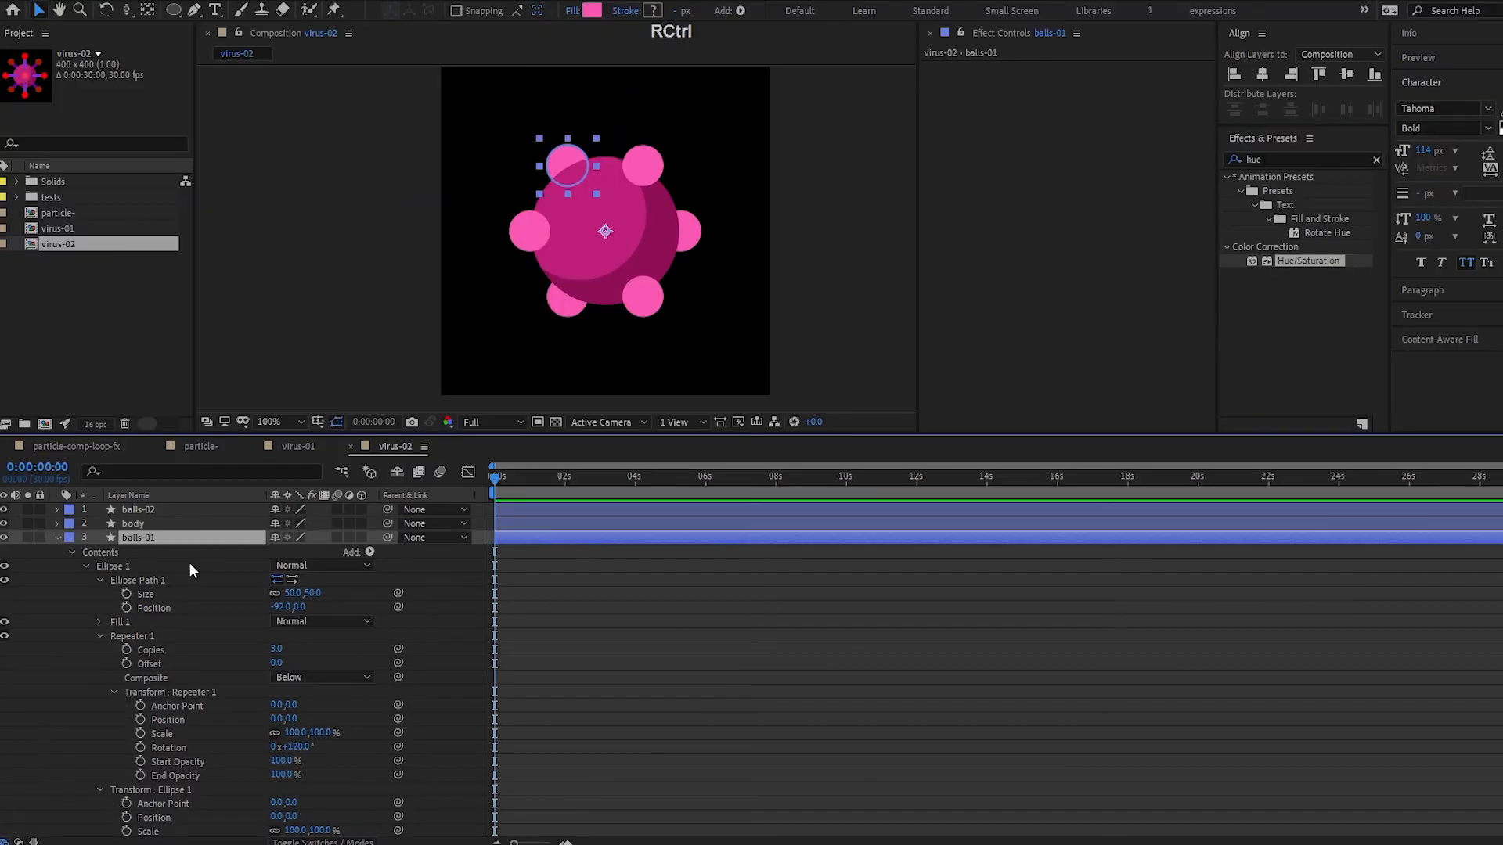
pyautogui.hotkey('ctrl', '[')
pyautogui.hotkey('ctrl', ']')
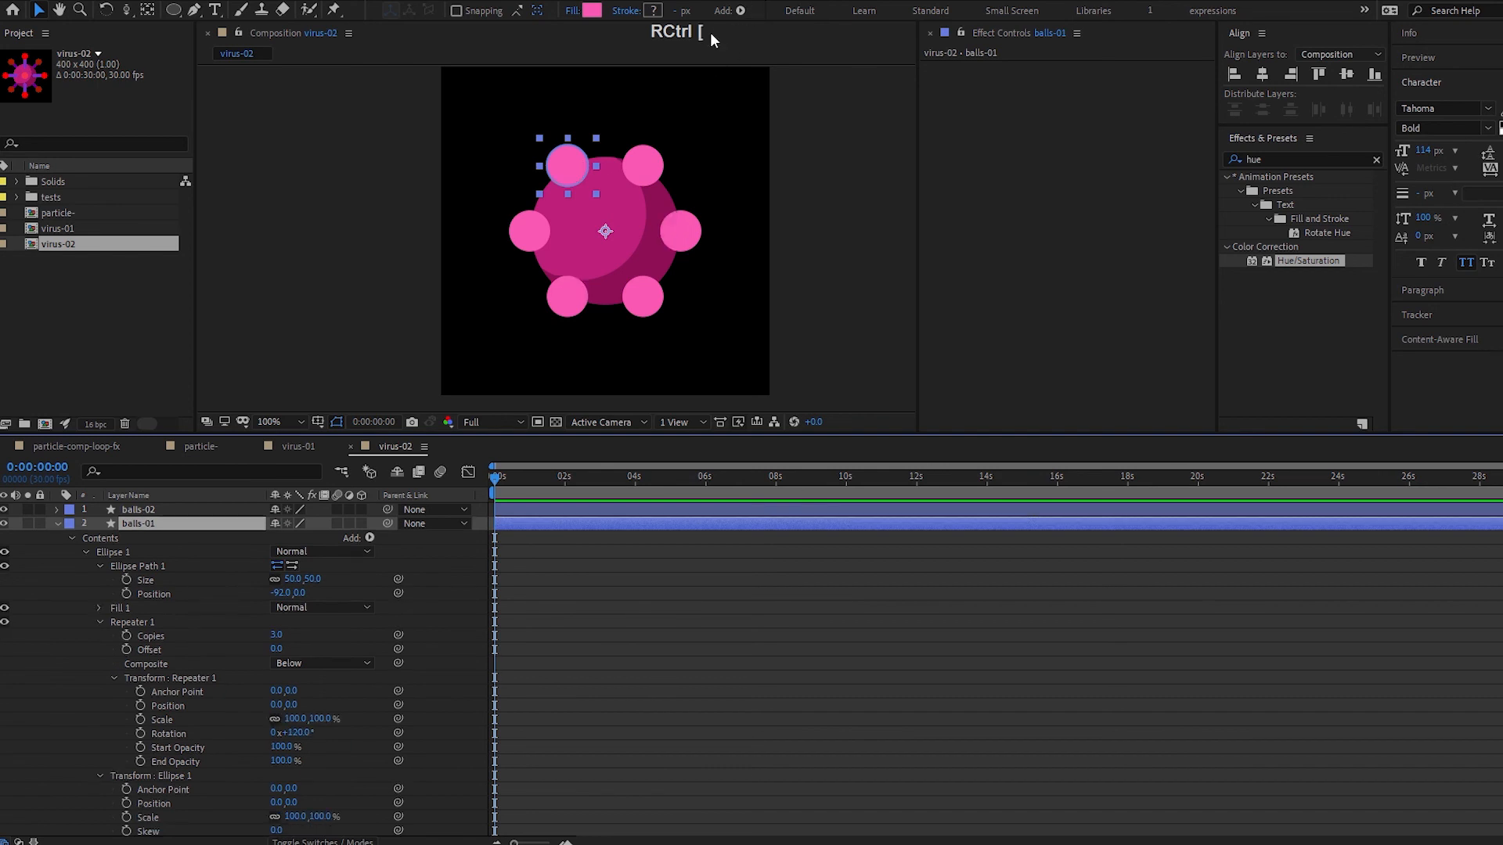
pyautogui.hotkey('ctrl', '[')
pyautogui.click(67, 661)
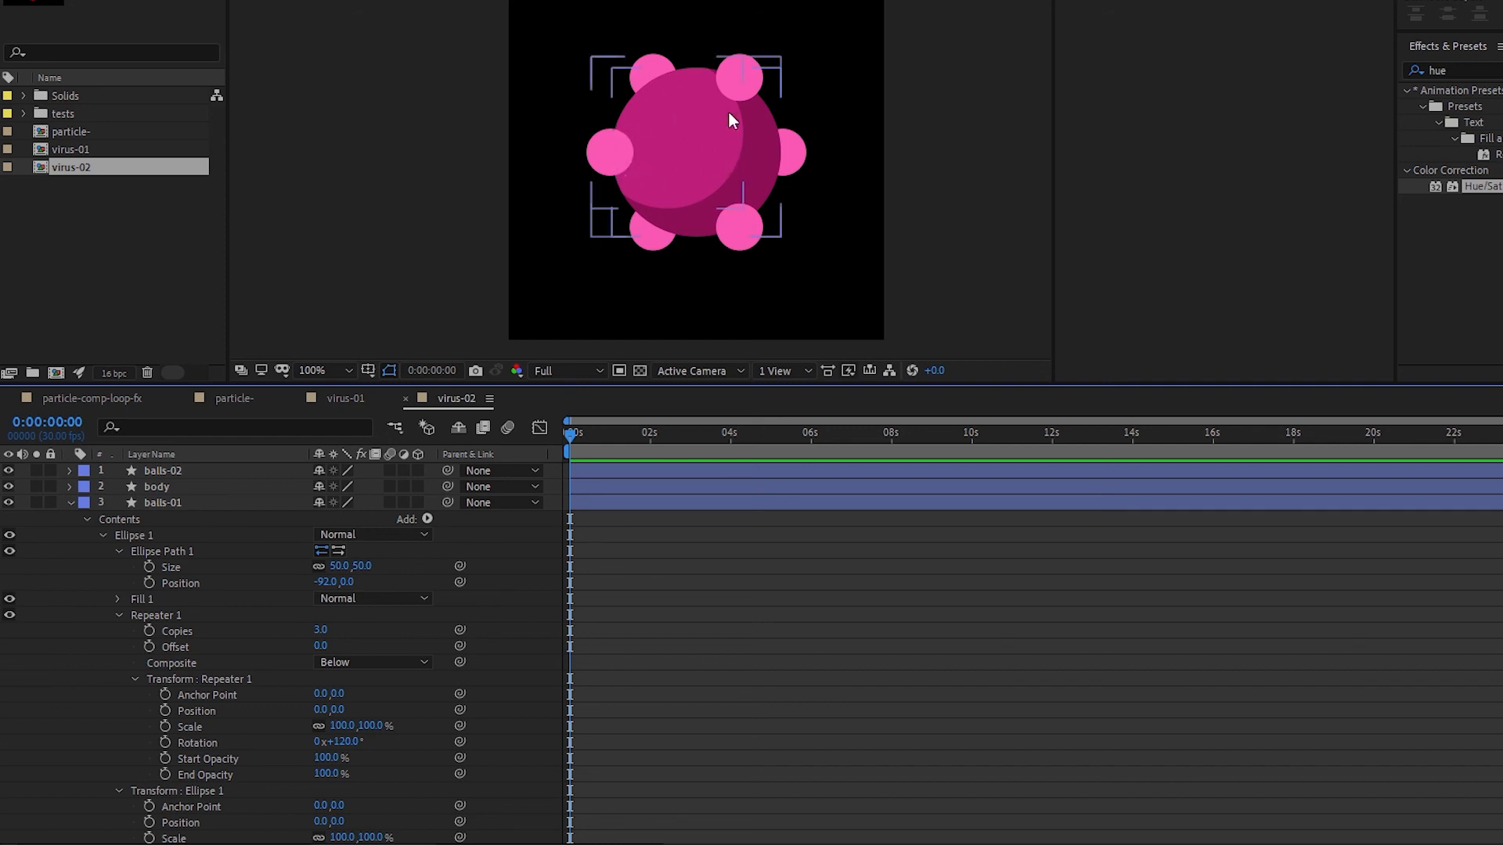
# - Duplicate the balls-02 layer and move the copy's ellipse path inward to position -47, 0
pyautogui.click(227, 472)
pyautogui.hotkey('ctrl', 'd')
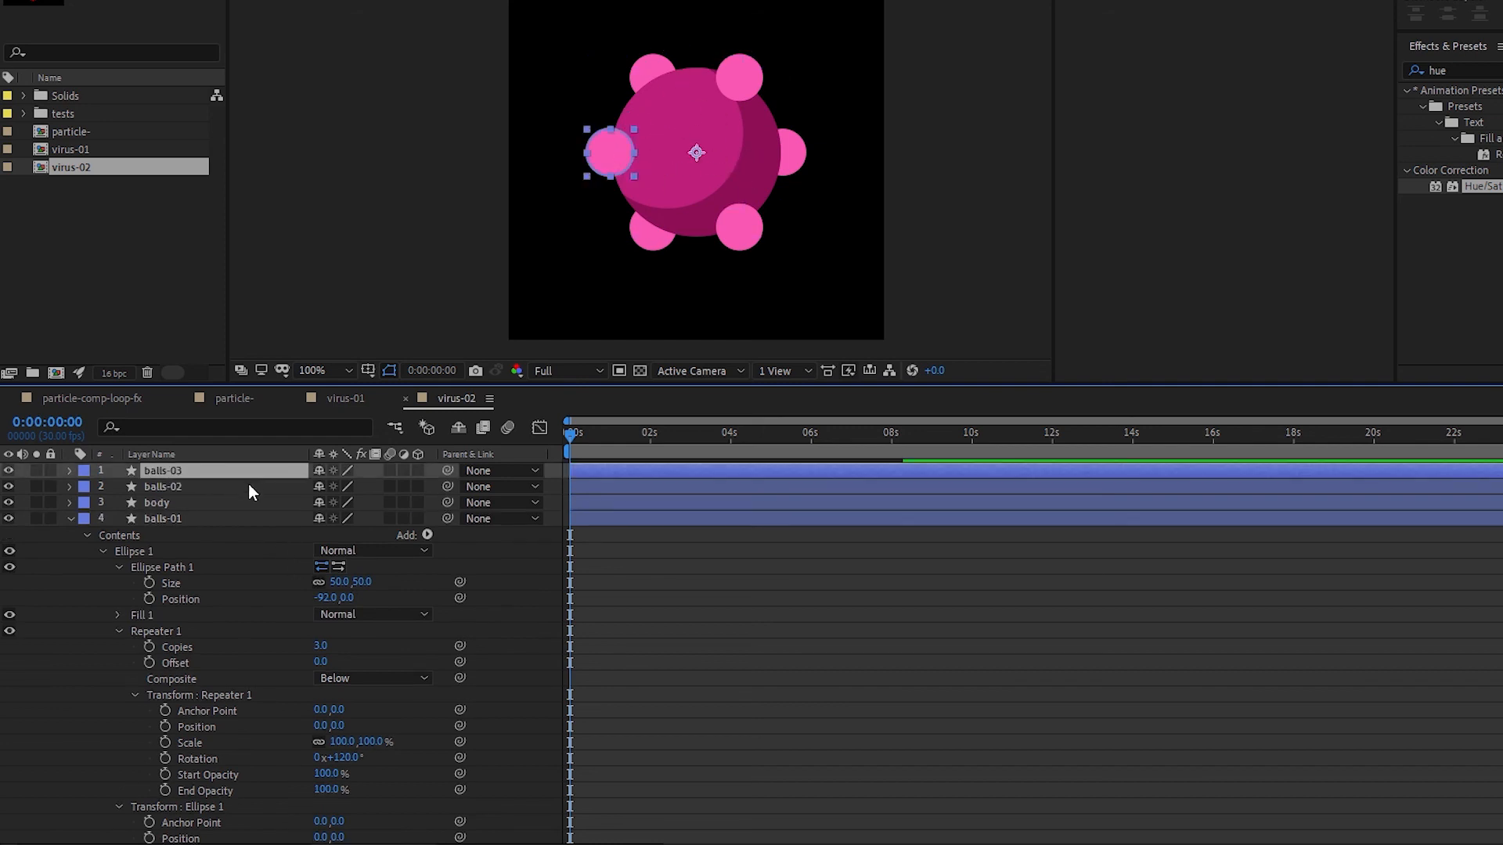
pyautogui.click(69, 470)
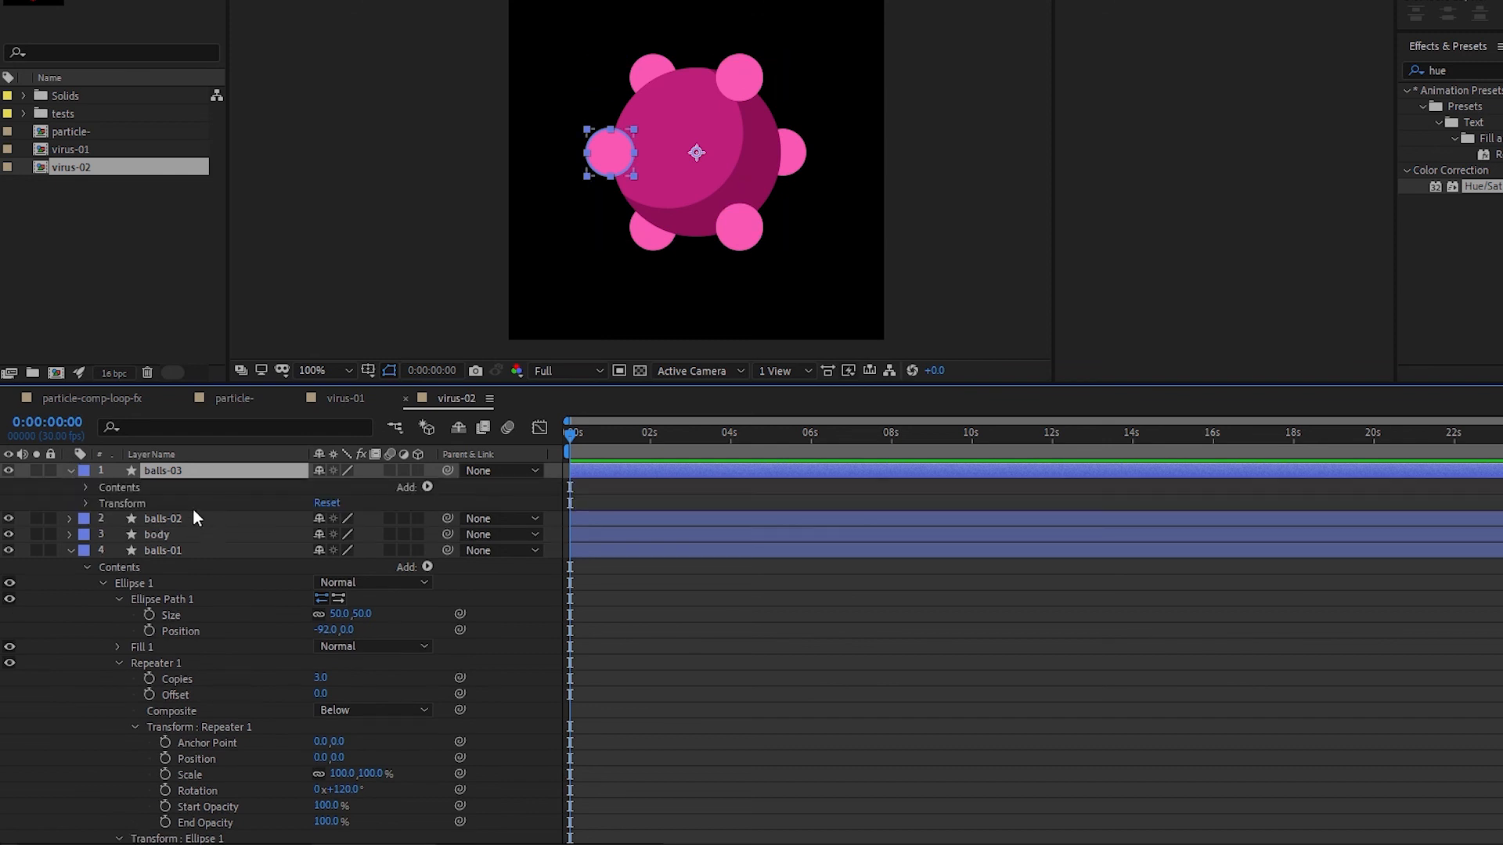
pyautogui.click(86, 486)
pyautogui.click(103, 503)
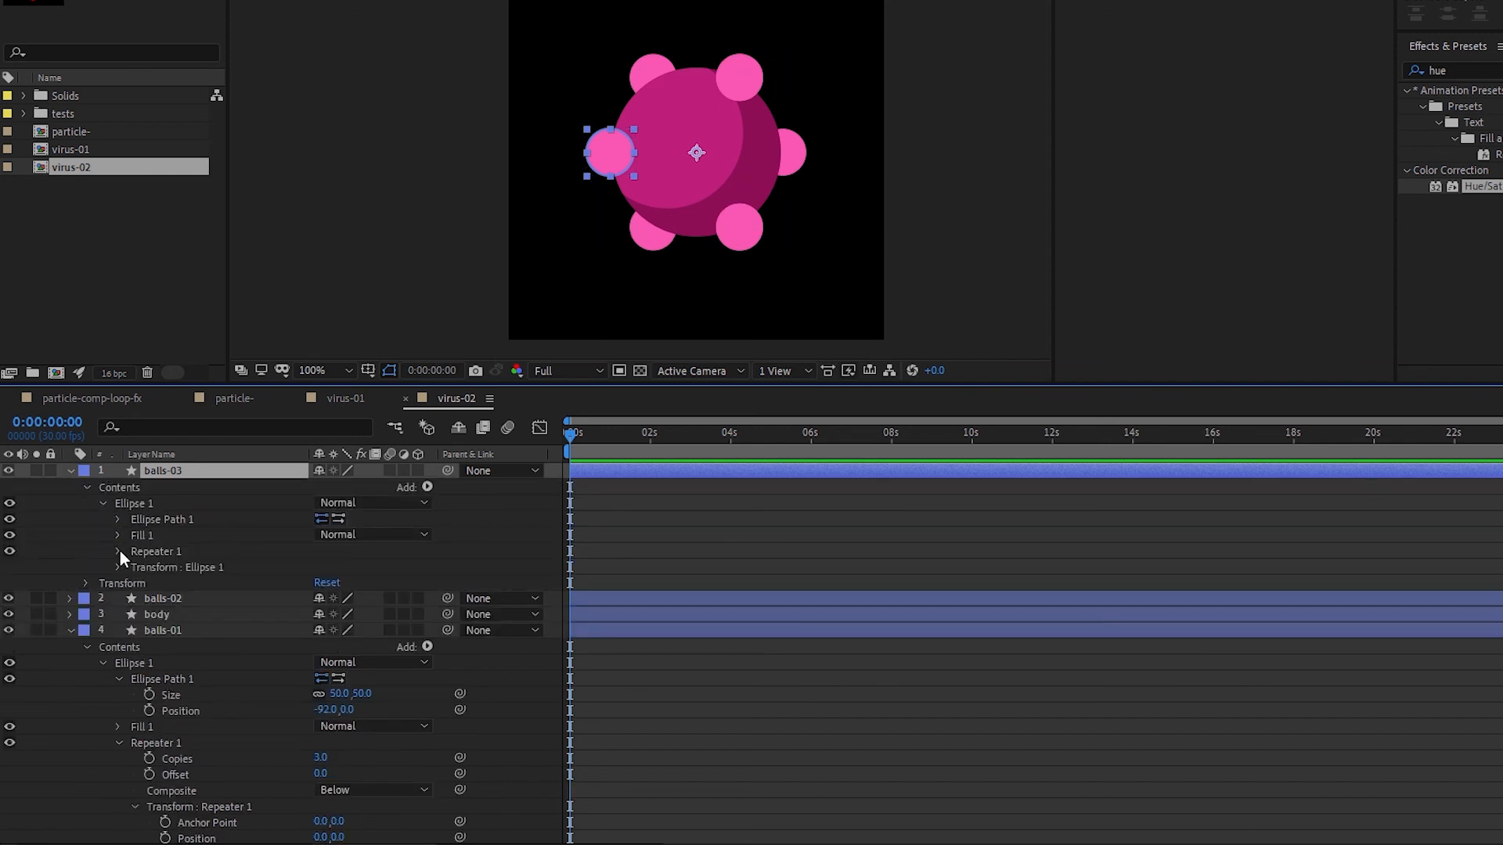
pyautogui.click(118, 519)
pyautogui.moveTo(325, 551); pyautogui.dragTo(376, 549)
# - Set the balls-03 layer's ellipse transform rotation to 60°
pyautogui.click(119, 599)
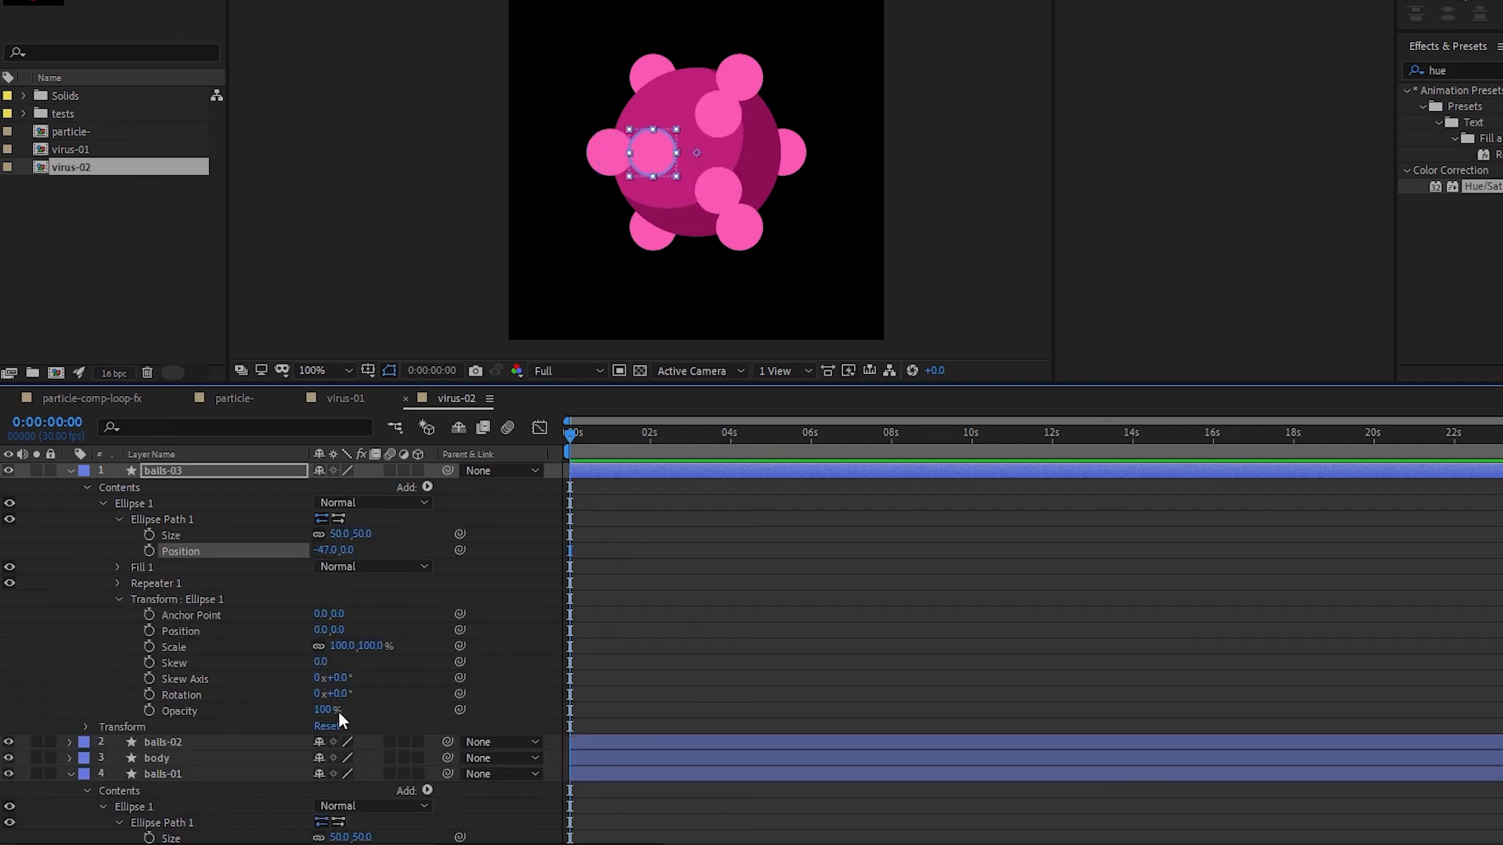
pyautogui.moveTo(346, 694); pyautogui.dragTo(392, 695)
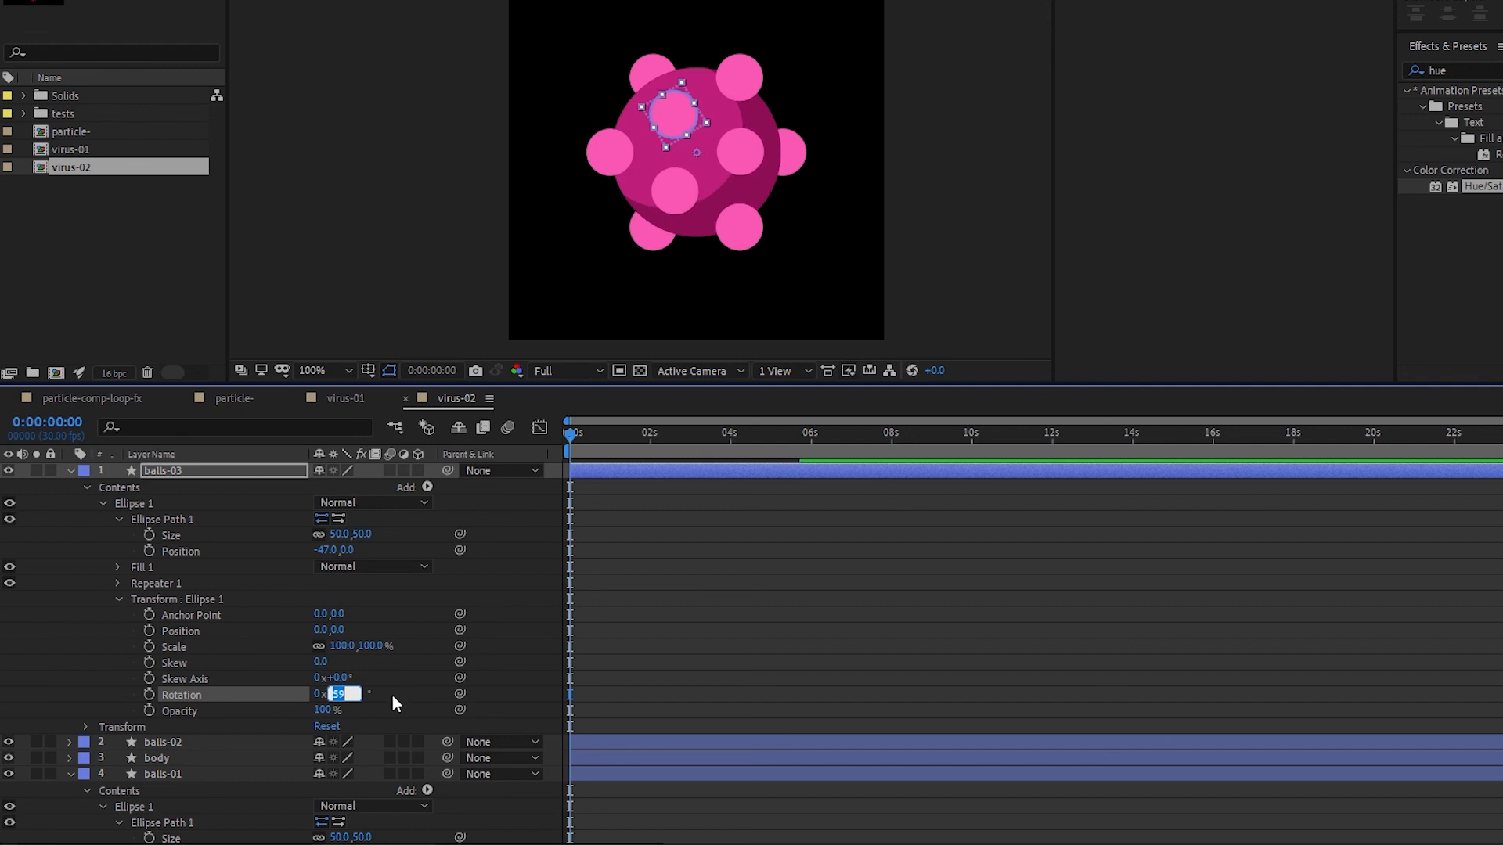
pyautogui.write('60')
pyautogui.press('Return')
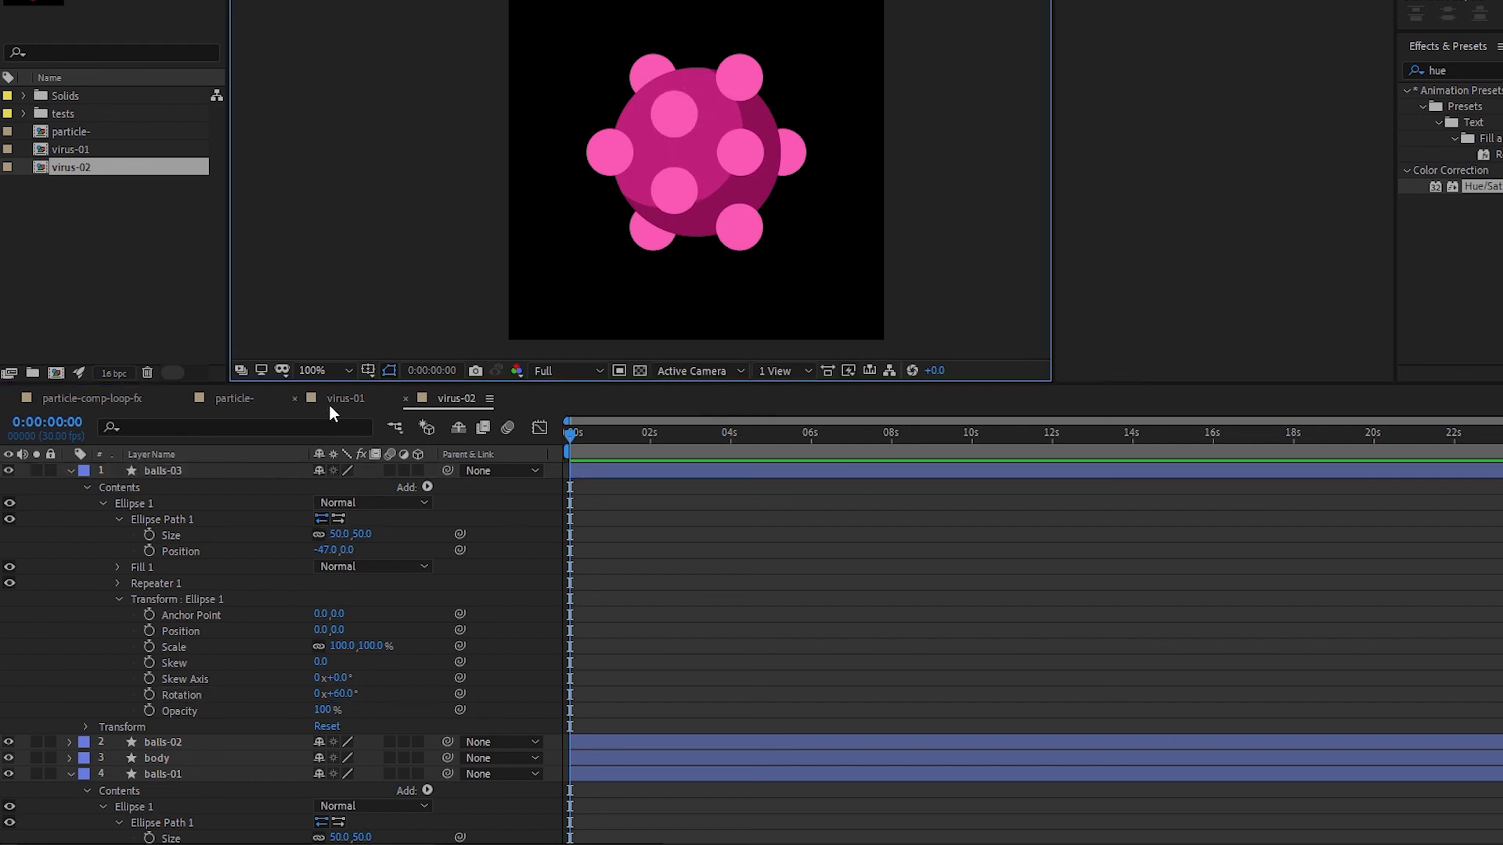
# - Copy the Hue/Saturation effect from virus-01's 1 spike head layer onto the balls-03 layer in virus-02
pyautogui.click(332, 400)
pyautogui.click(200, 469)
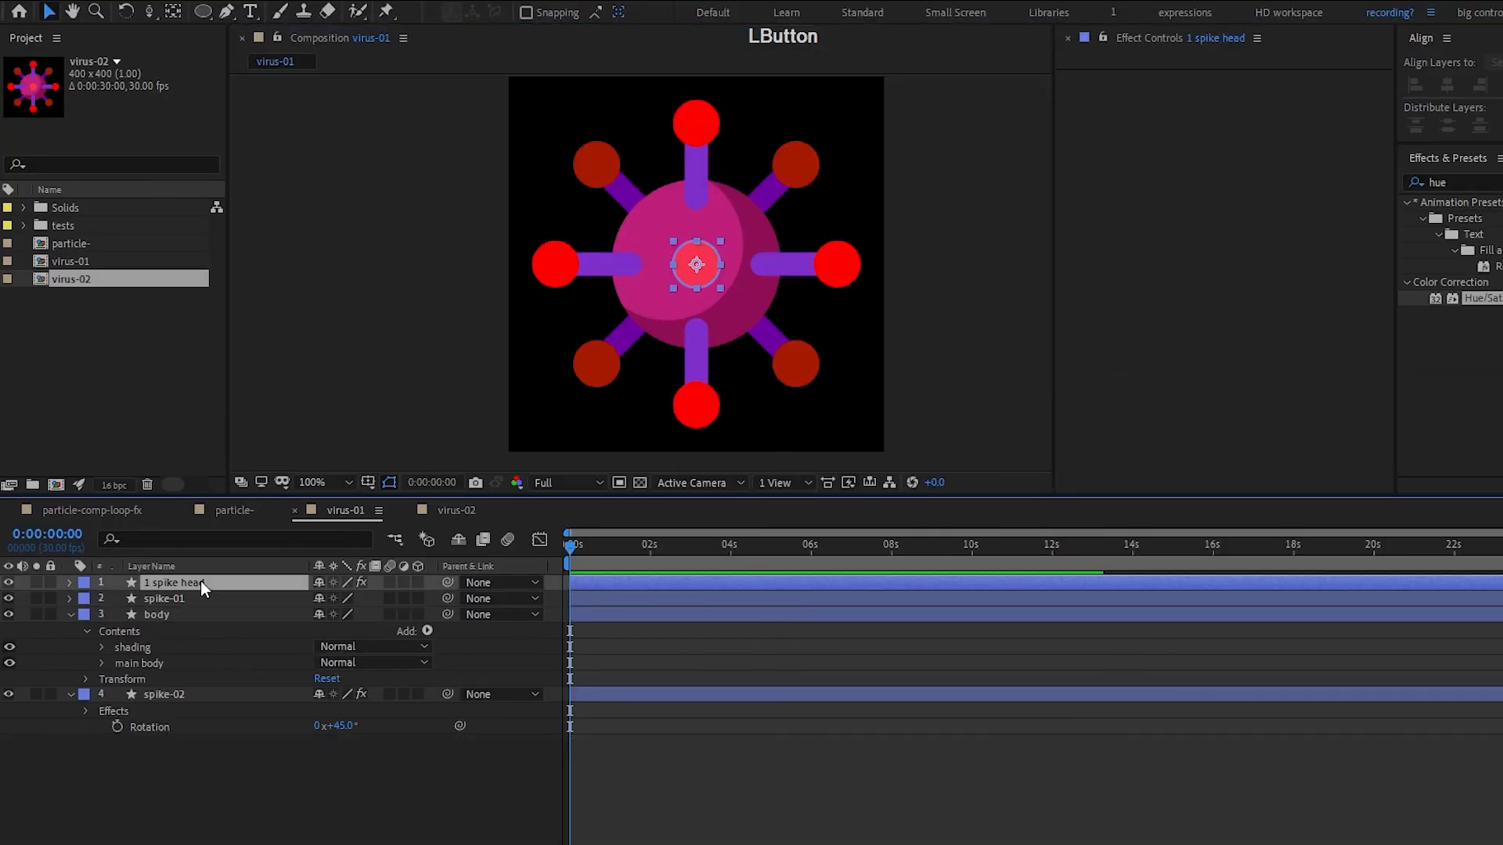
pyautogui.click(1145, 77)
pyautogui.hotkey('ctrl', 'c')
pyautogui.click(453, 510)
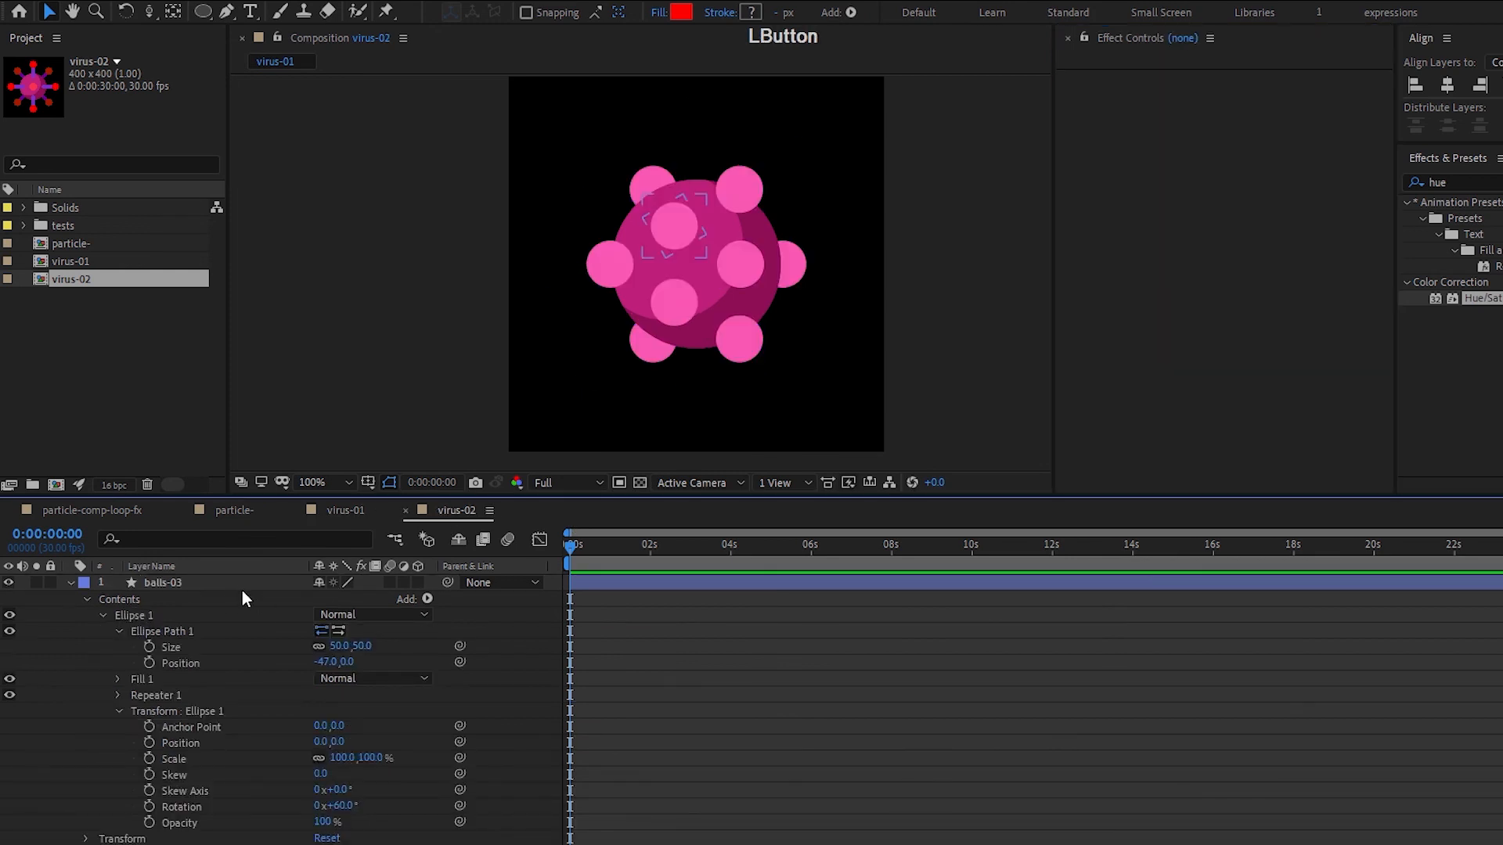
pyautogui.click(242, 587)
pyautogui.hotkey('ctrl', 'v')
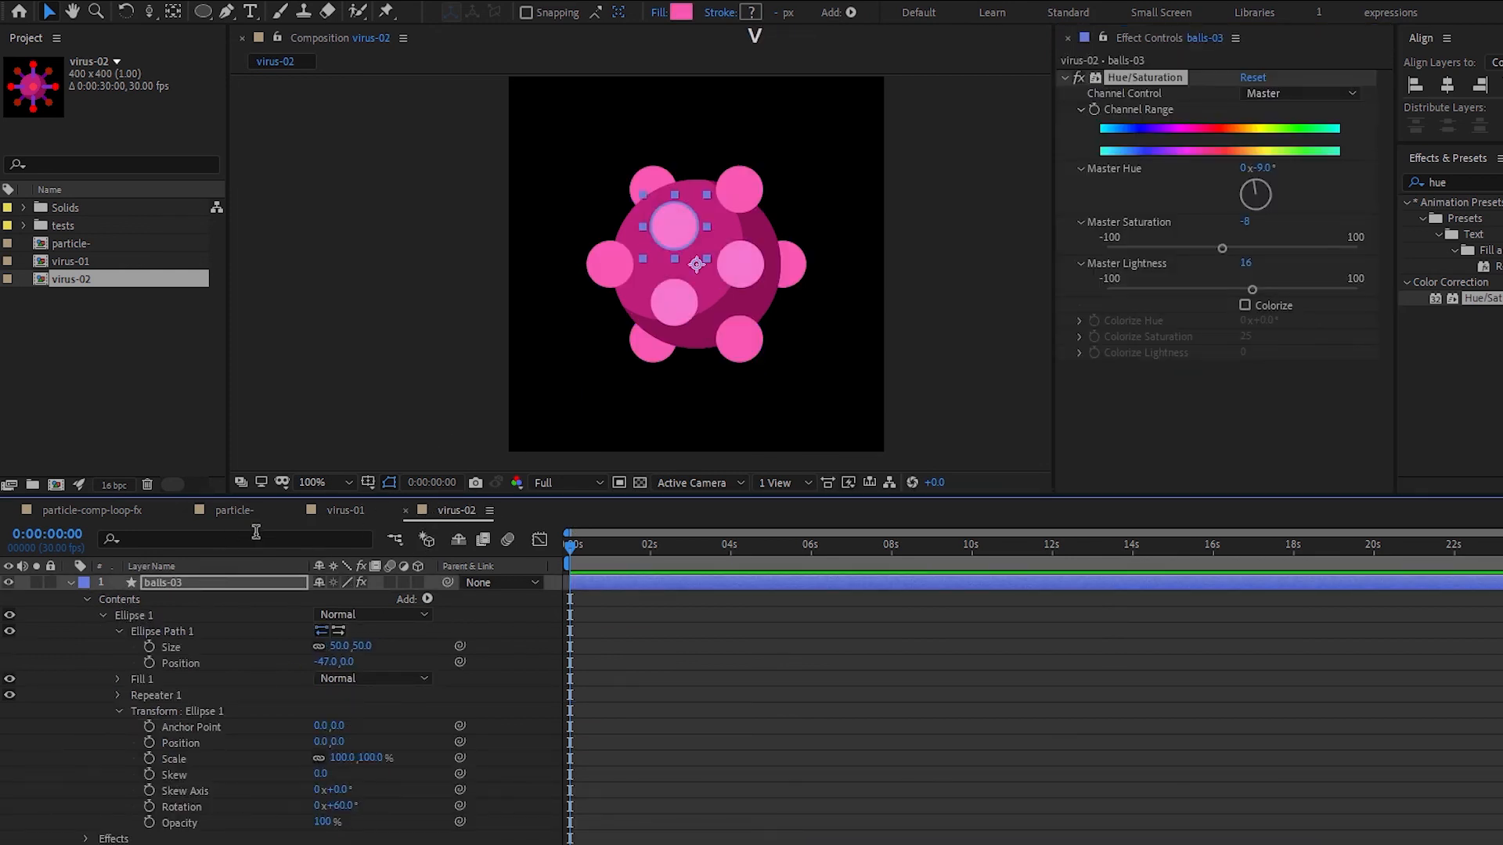
# - Copy the Hue/Saturation effect from virus-01's spike-02 layer onto the balls-01 layer in virus-02
pyautogui.click(329, 511)
pyautogui.click(205, 695)
pyautogui.click(1125, 78)
pyautogui.hotkey('ctrl', 'c')
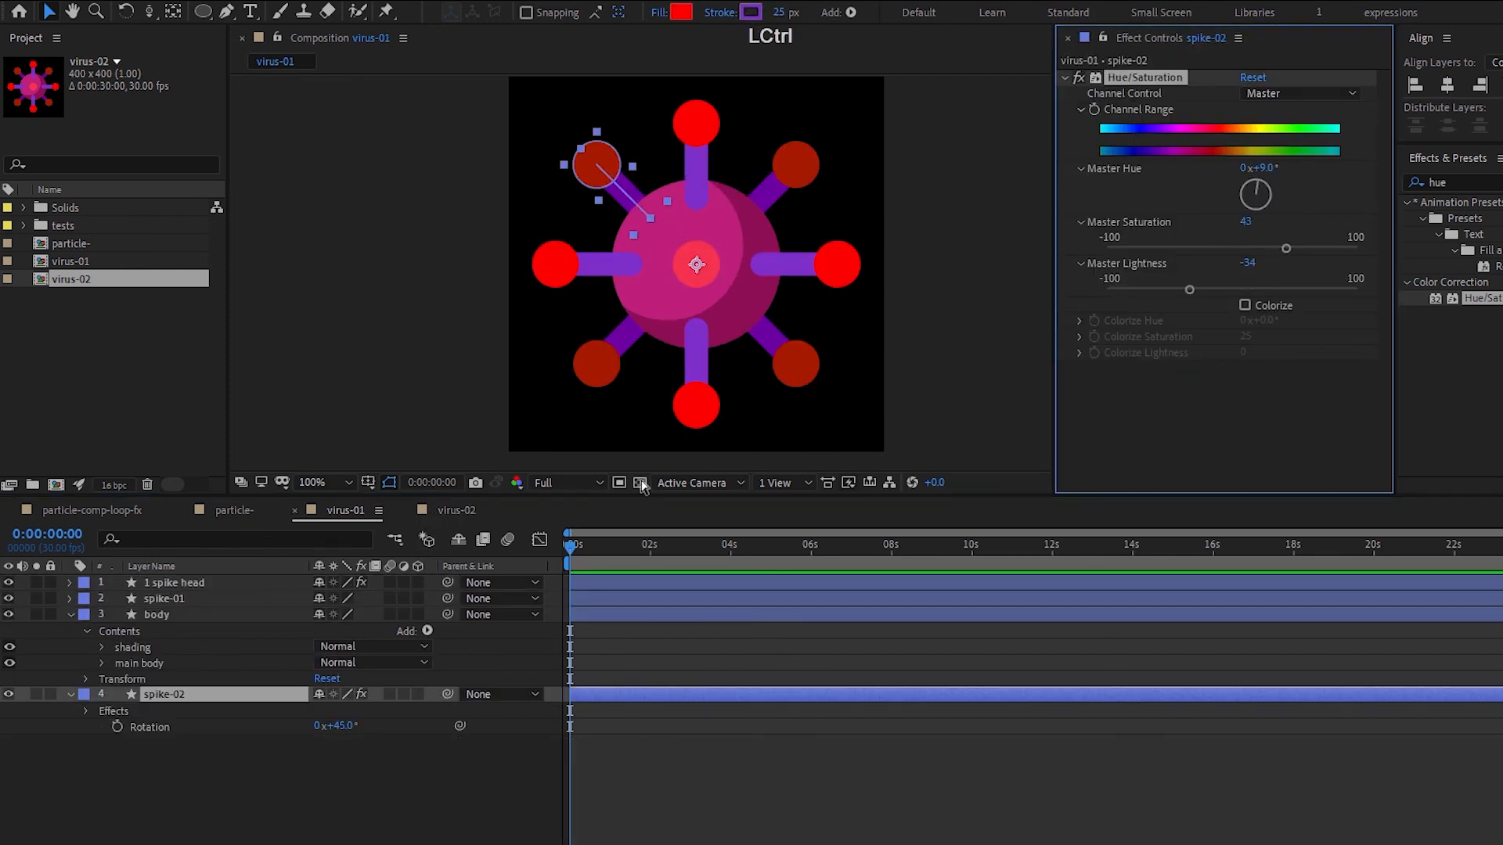
pyautogui.click(470, 510)
pyautogui.hotkey('ctrl', 'v')
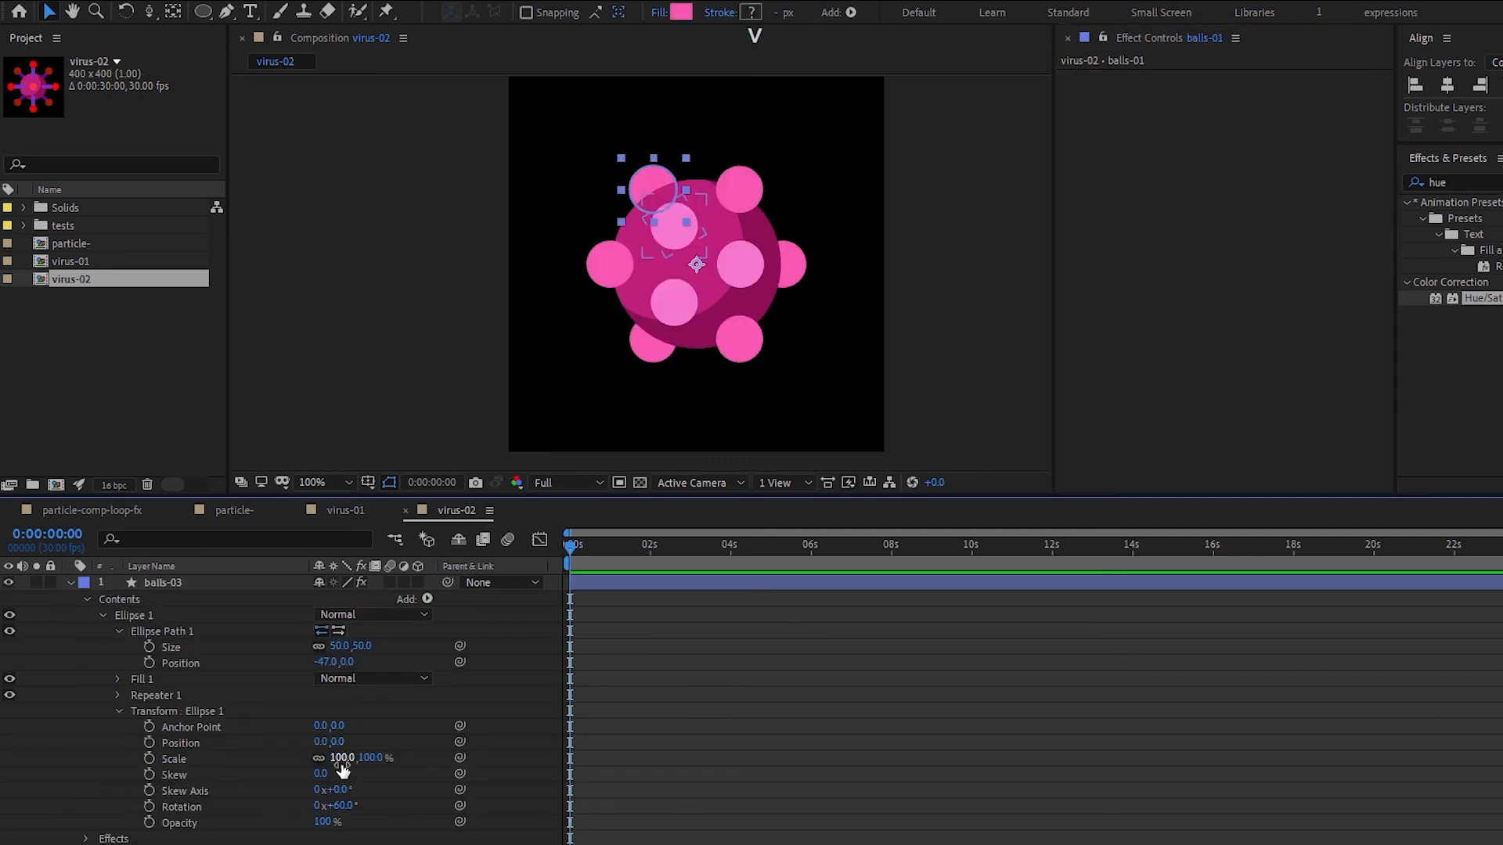
# - Set the balls-01 layer's Hue/Saturation to a Master Saturation of 25 and a Master Lightness of -20
pyautogui.click(191, 679)
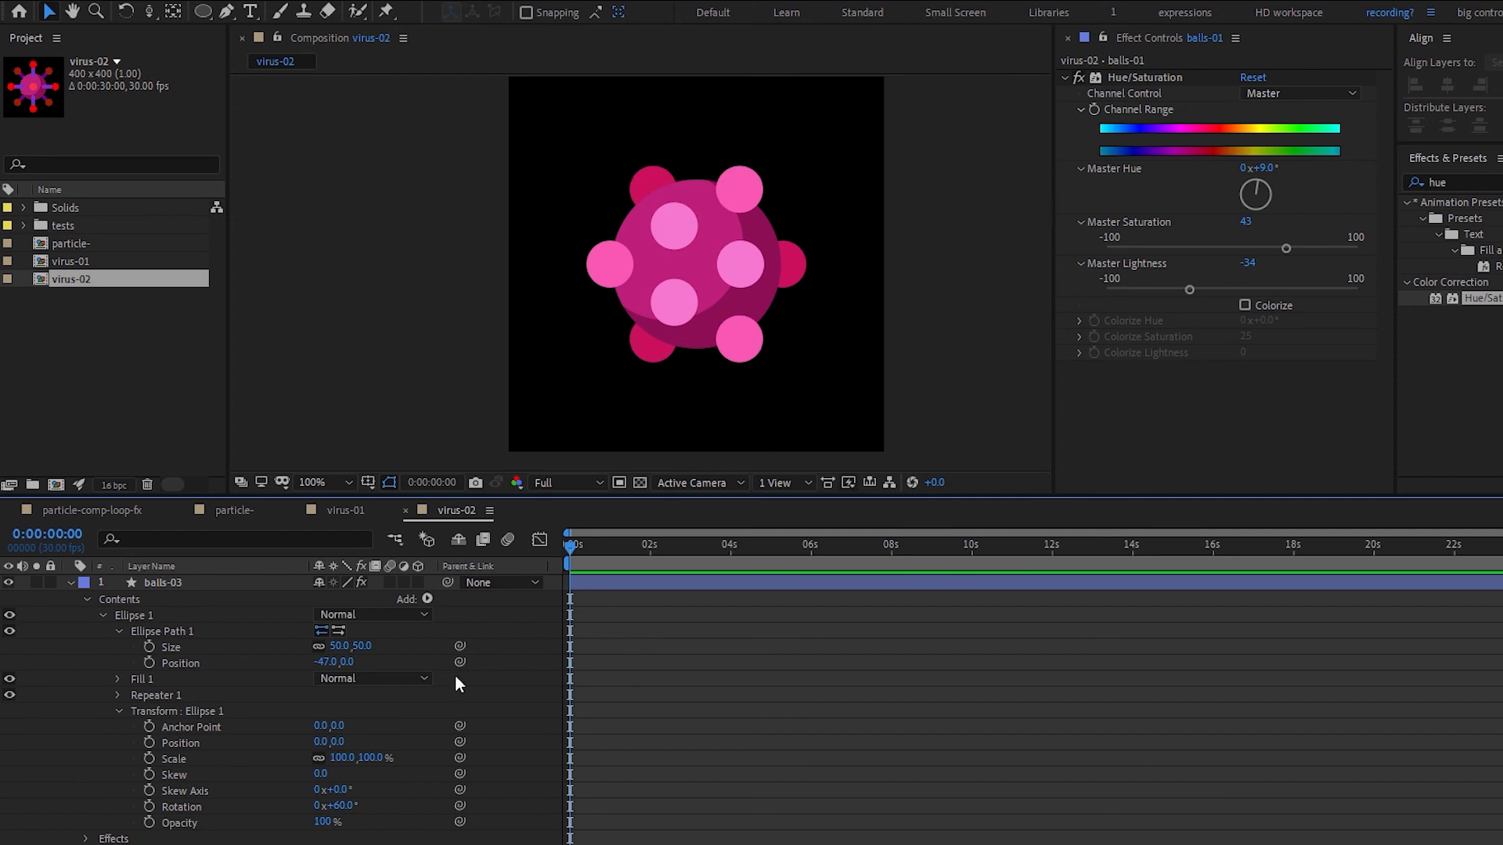
pyautogui.click(653, 188)
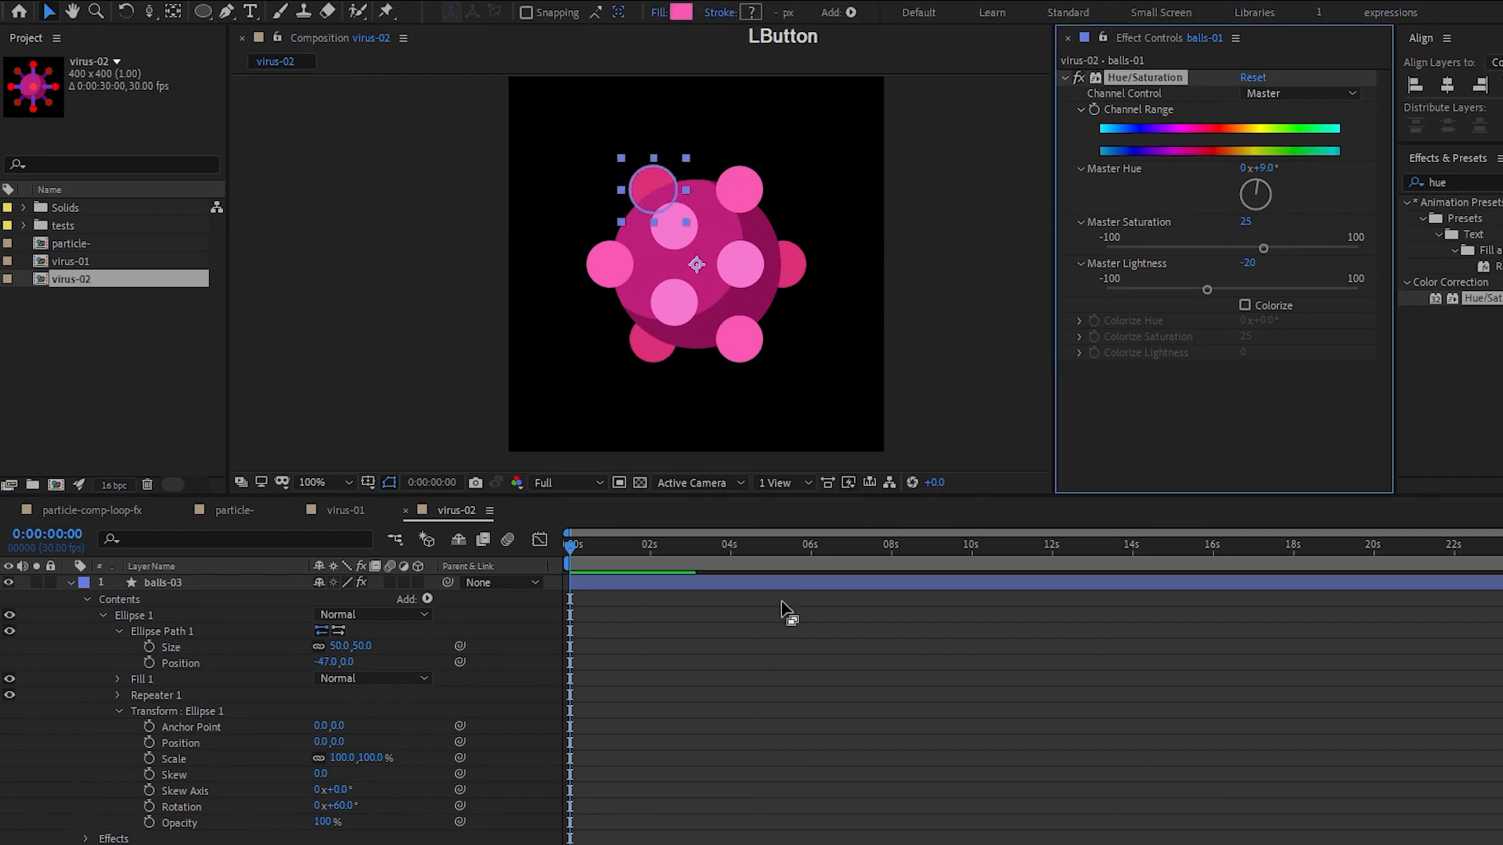
pyautogui.click(628, 595)
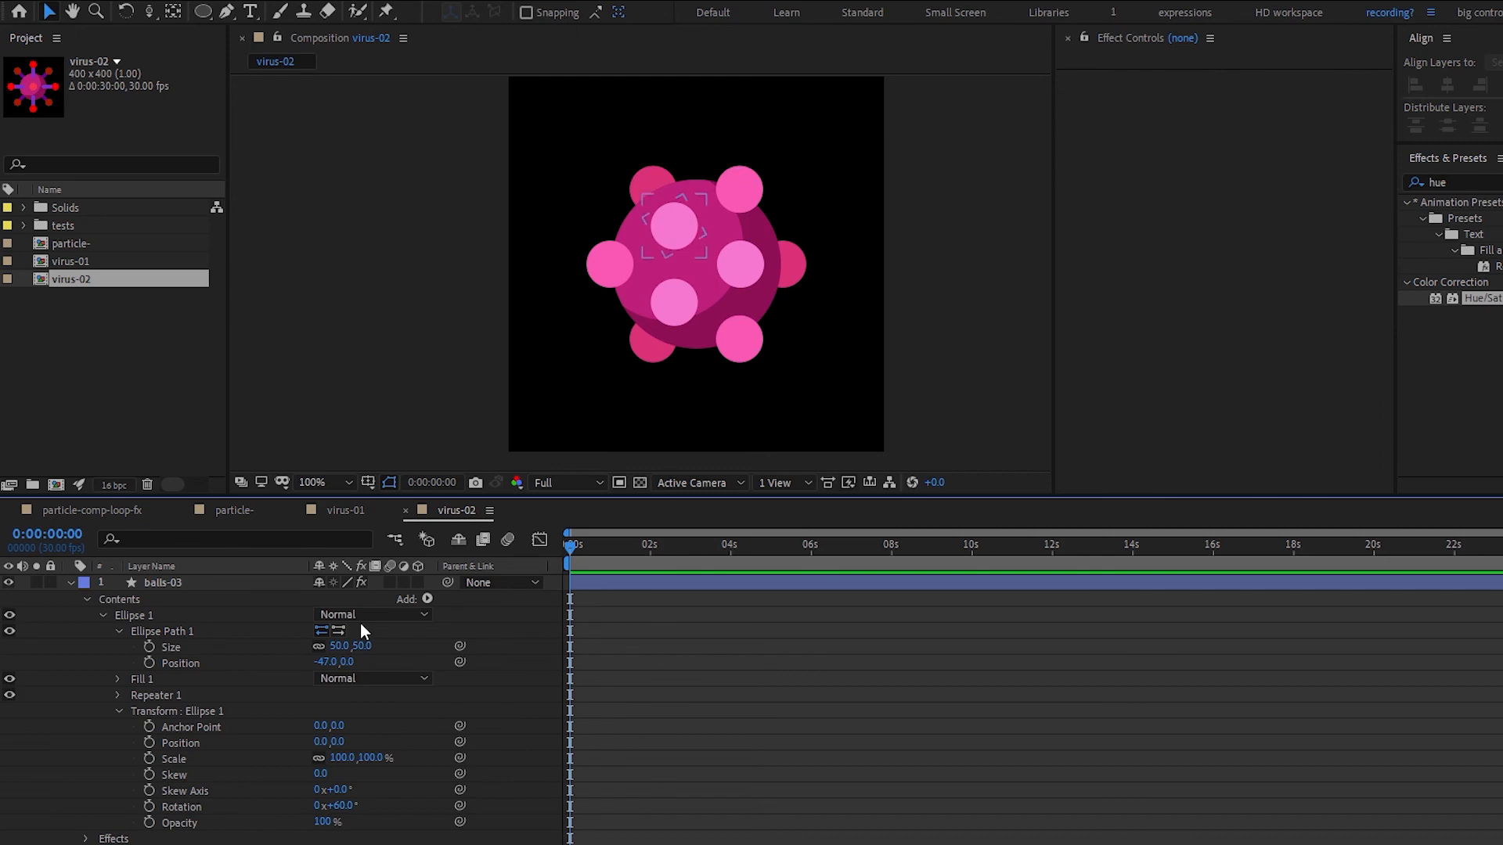
# - Duplicate the virus-01 composition, rename the copy virus-03 and open it
pyautogui.click(341, 510)
pyautogui.click(472, 510)
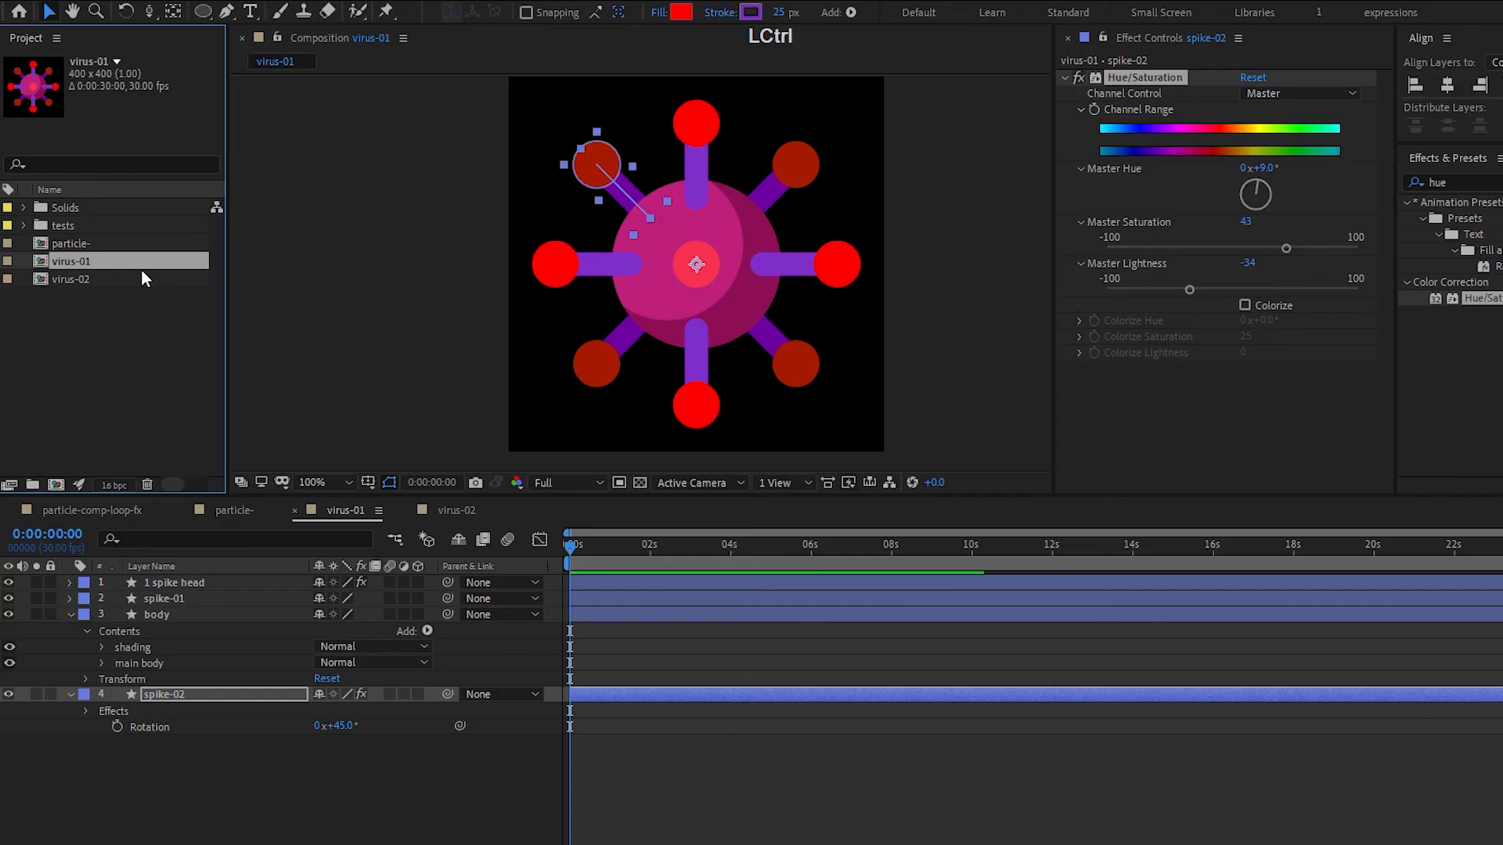
pyautogui.hotkey('ctrl', 'd')
pyautogui.press('Return')
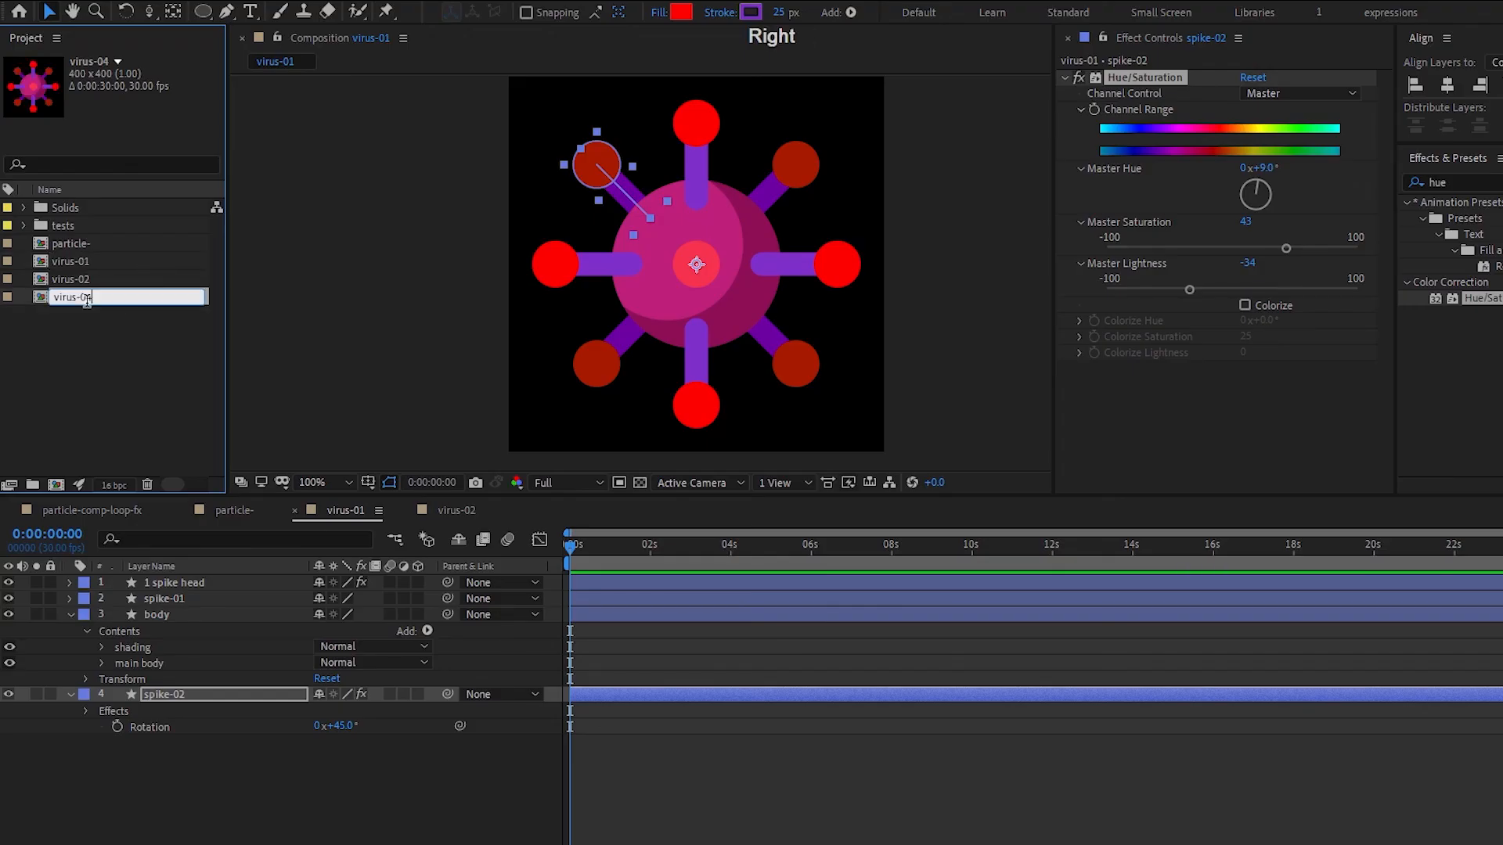
pyautogui.press('BackSpace')
pyautogui.write('3')
pyautogui.press('KP_Enter')
pyautogui.doubleClick(87, 297)
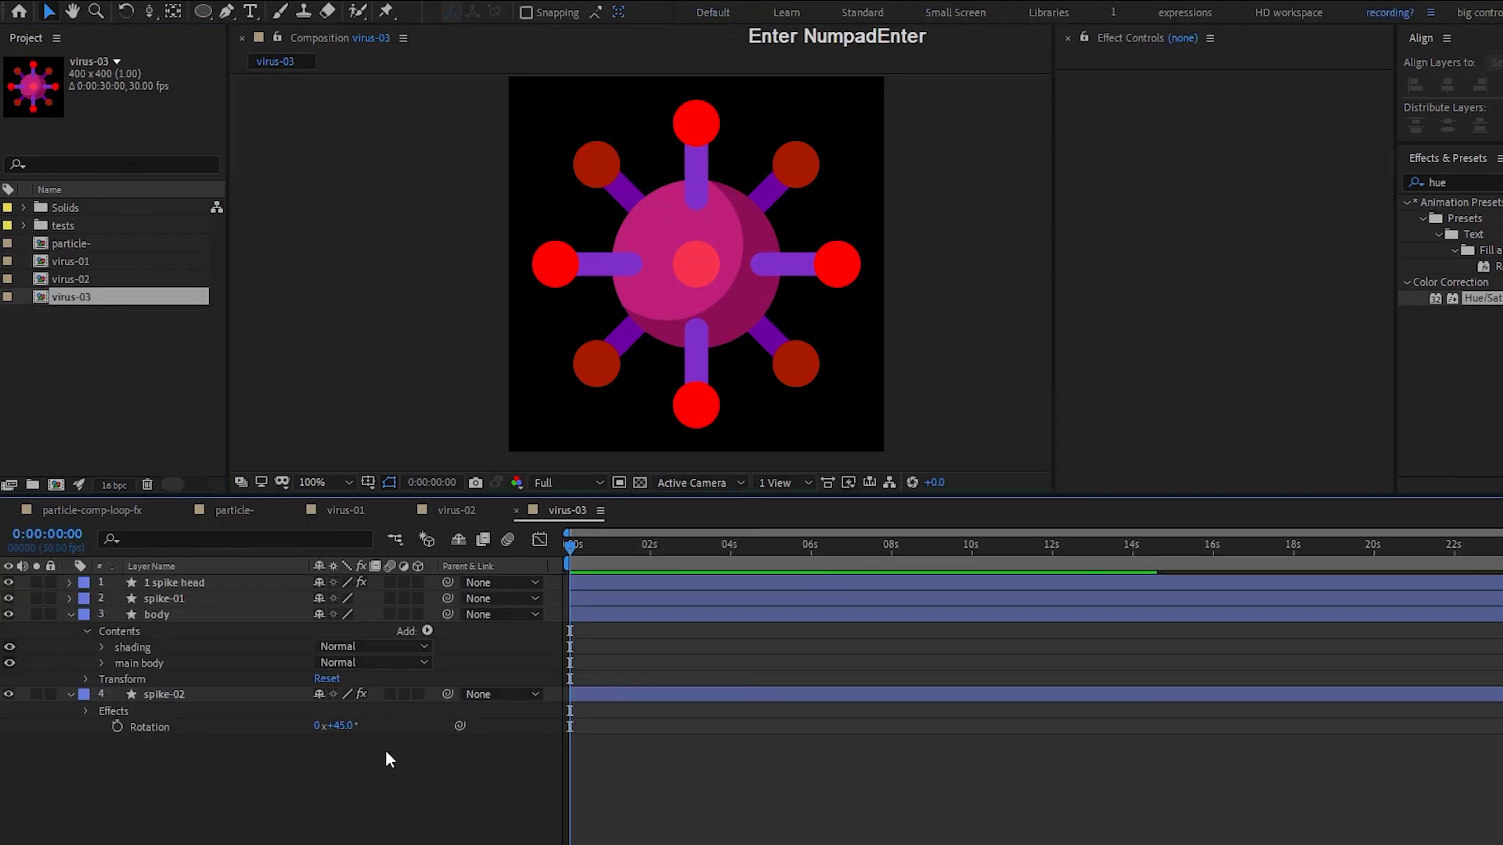
# - Delete the spike-01, body and spike-02 layers from virus-03 and adjust the 1 spike head layer's Master Hue
pyautogui.click(165, 598)
pyautogui.keyDown('shift'); pyautogui.click(209, 694); pyautogui.keyUp('shift')
pyautogui.press('Delete')
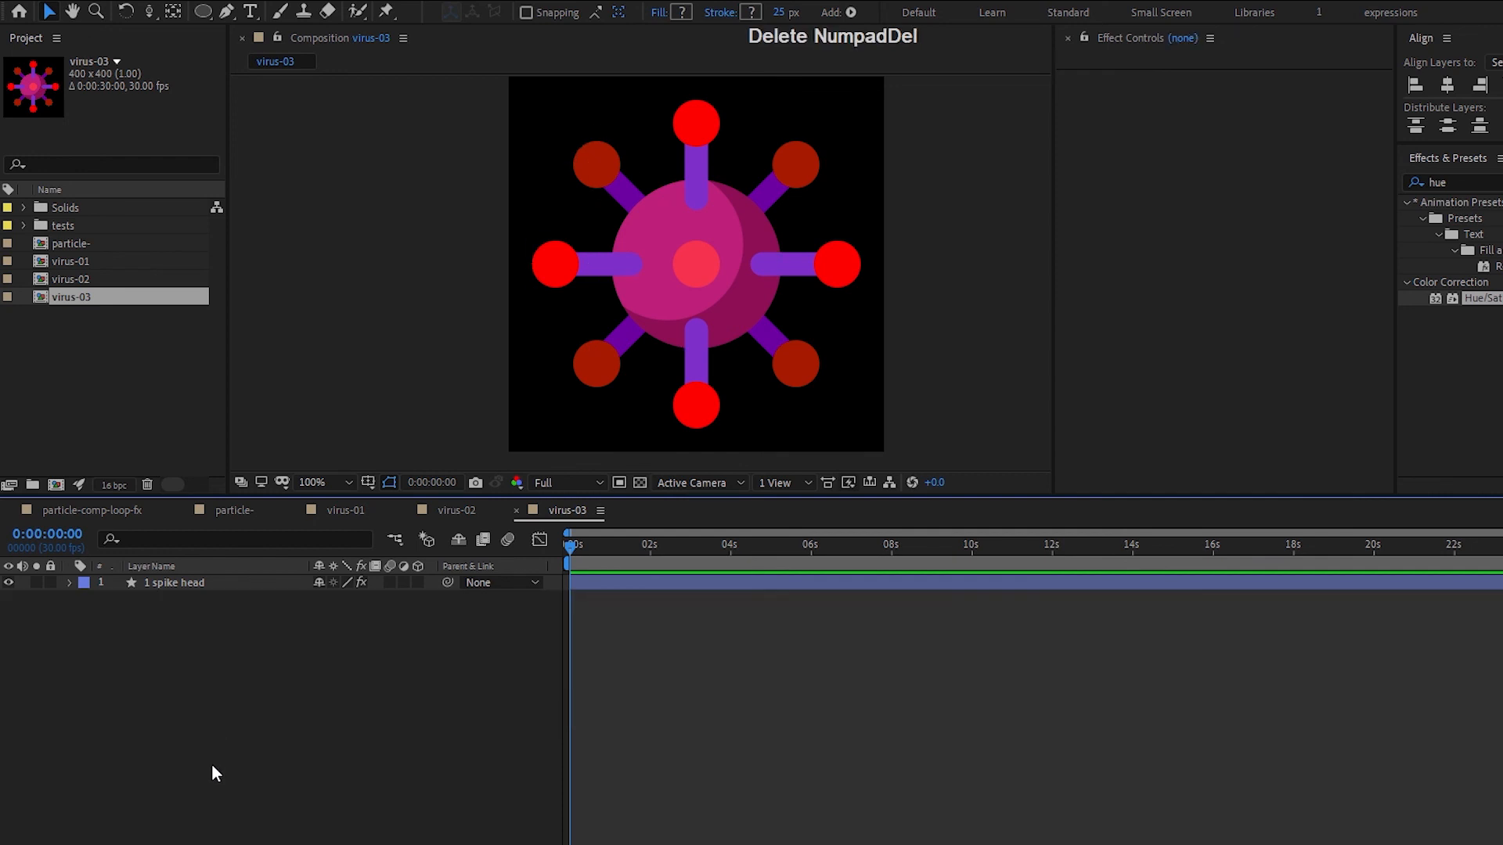
pyautogui.click(196, 585)
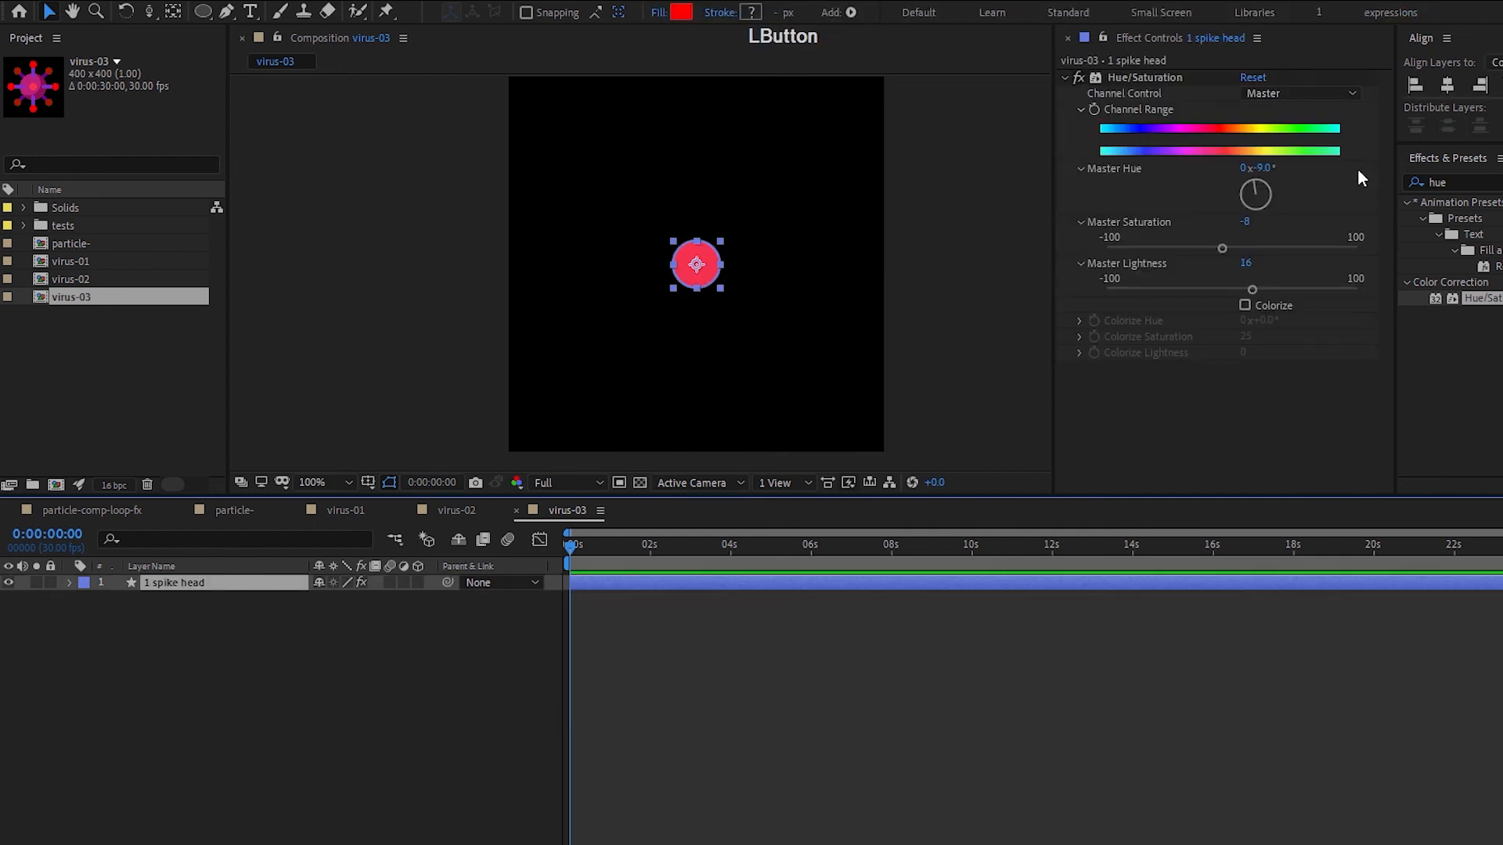
pyautogui.moveTo(1258, 168); pyautogui.dragTo(1262, 167)
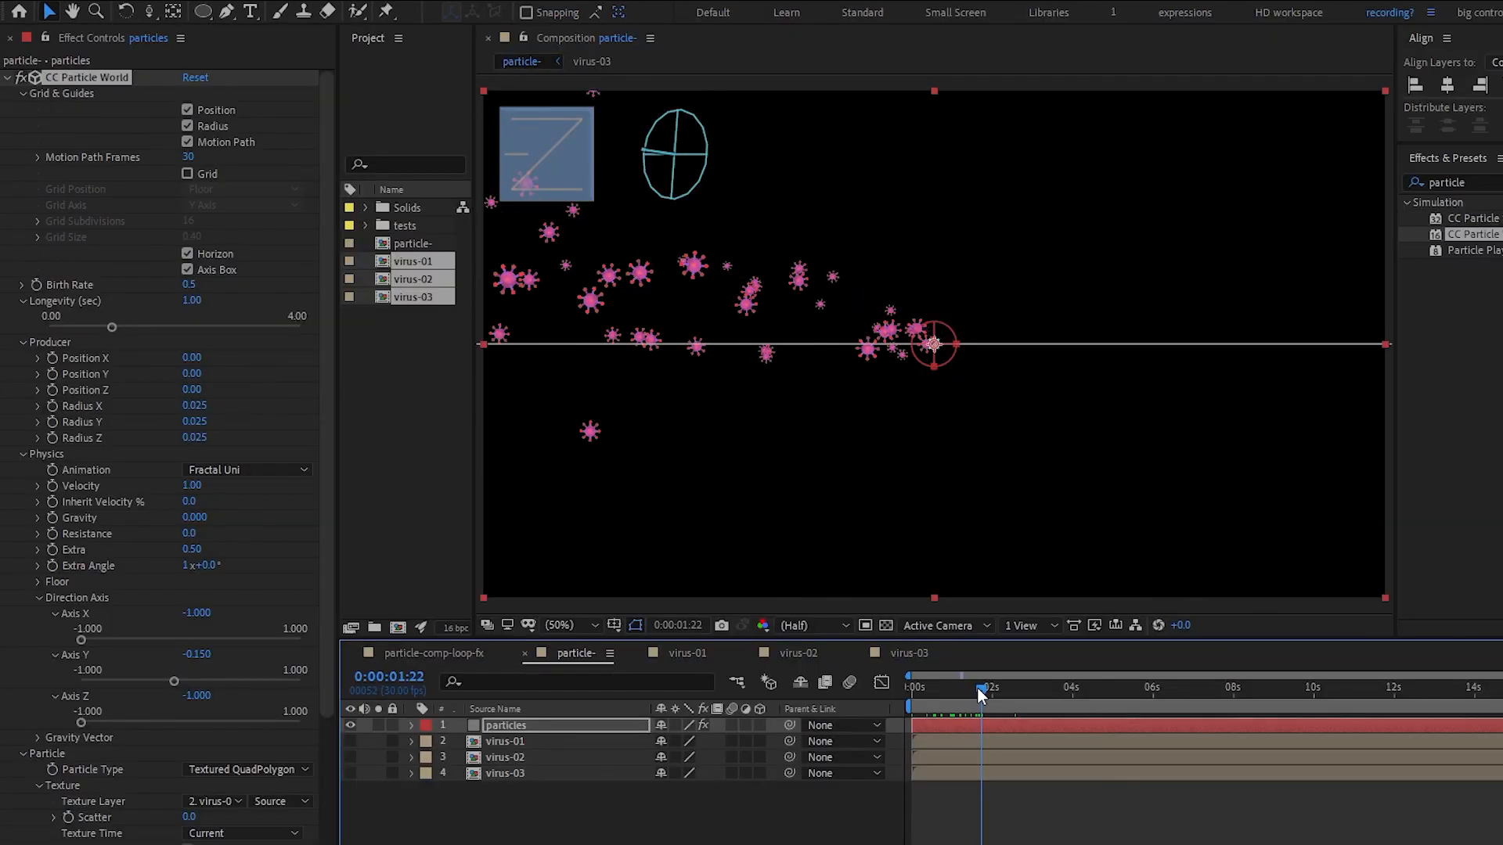
# - Preview the virus particles in the particle- composition by moving the current time to 0:00:02:09
pyautogui.moveTo(979, 687); pyautogui.dragTo(1004, 687)
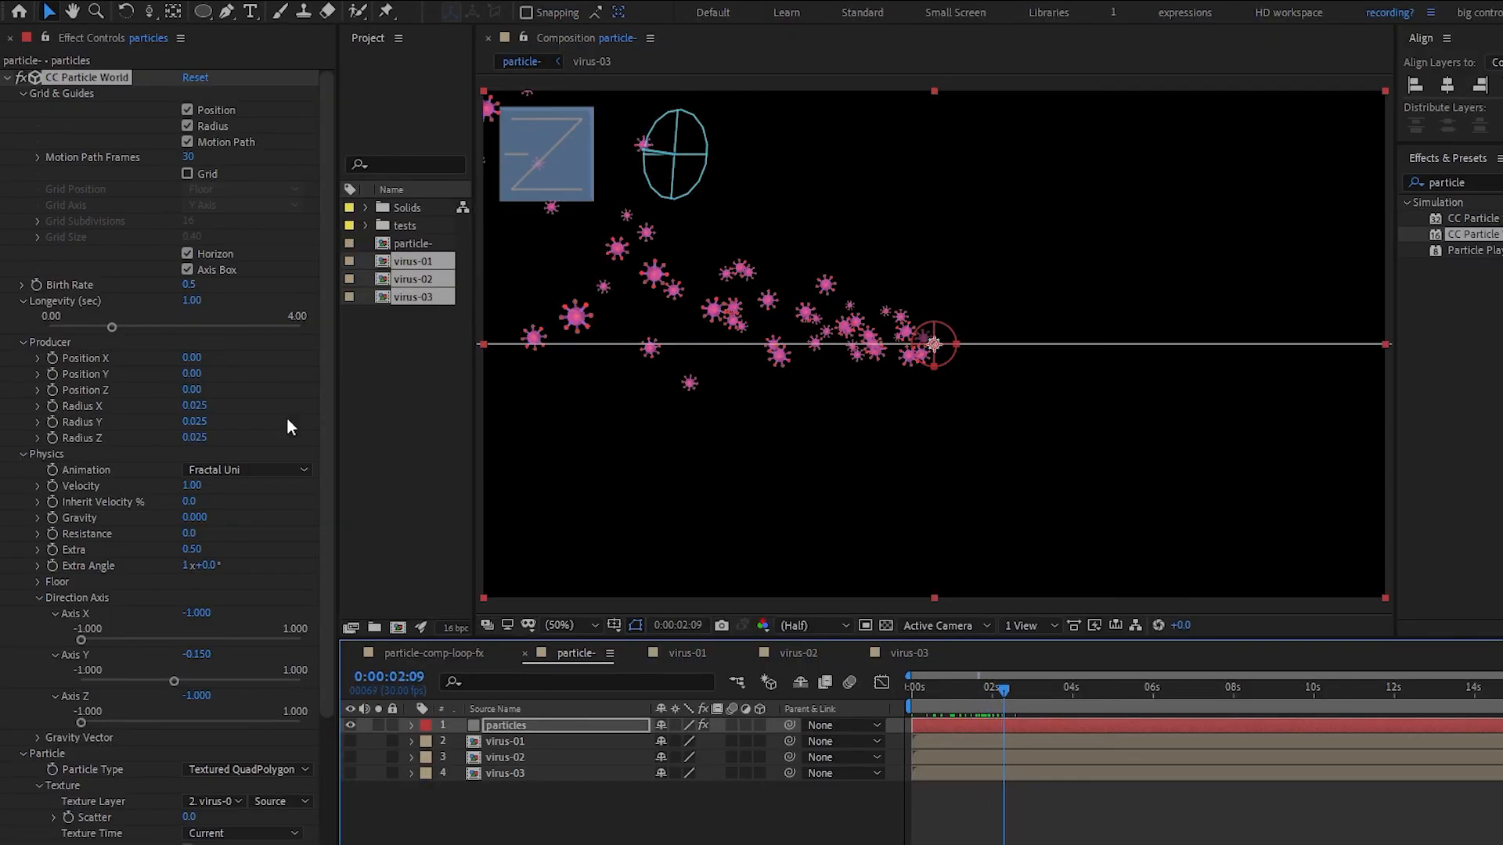